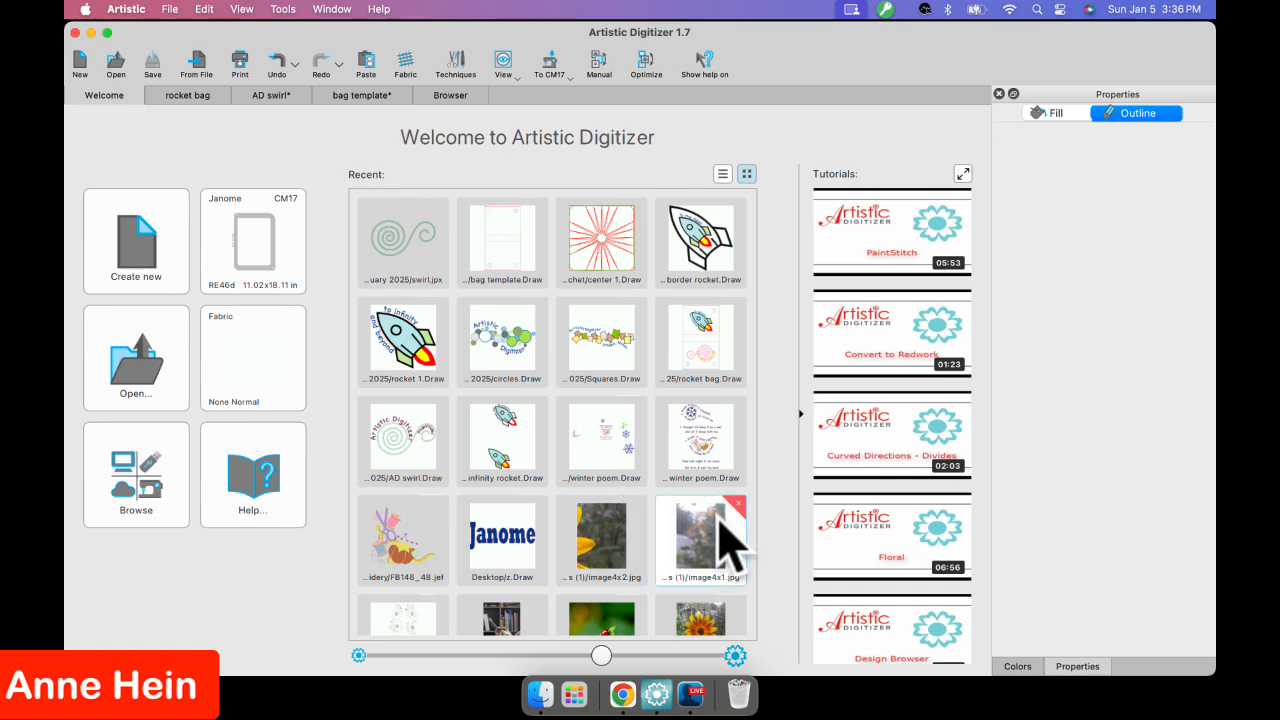
Remove image4x1.jpg and complete 2.Draw from the recent files, and close the docked Properties and Colors panels.
click(738, 503)
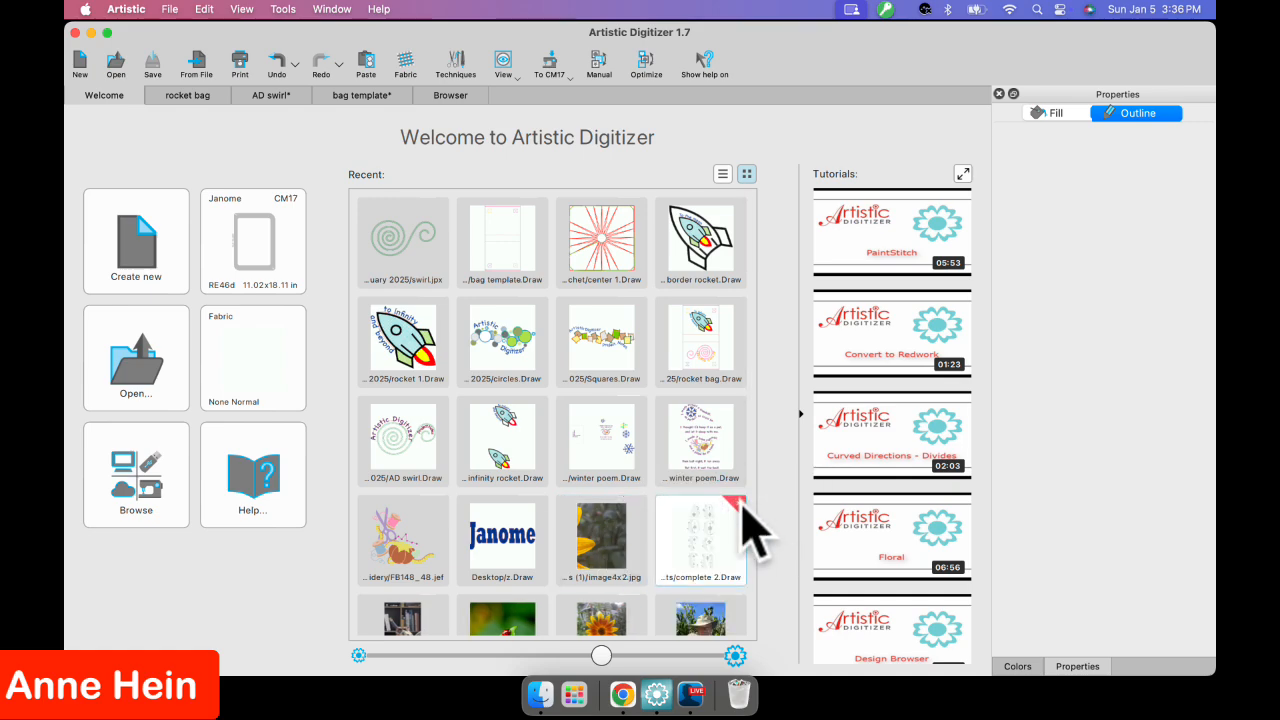
click(740, 504)
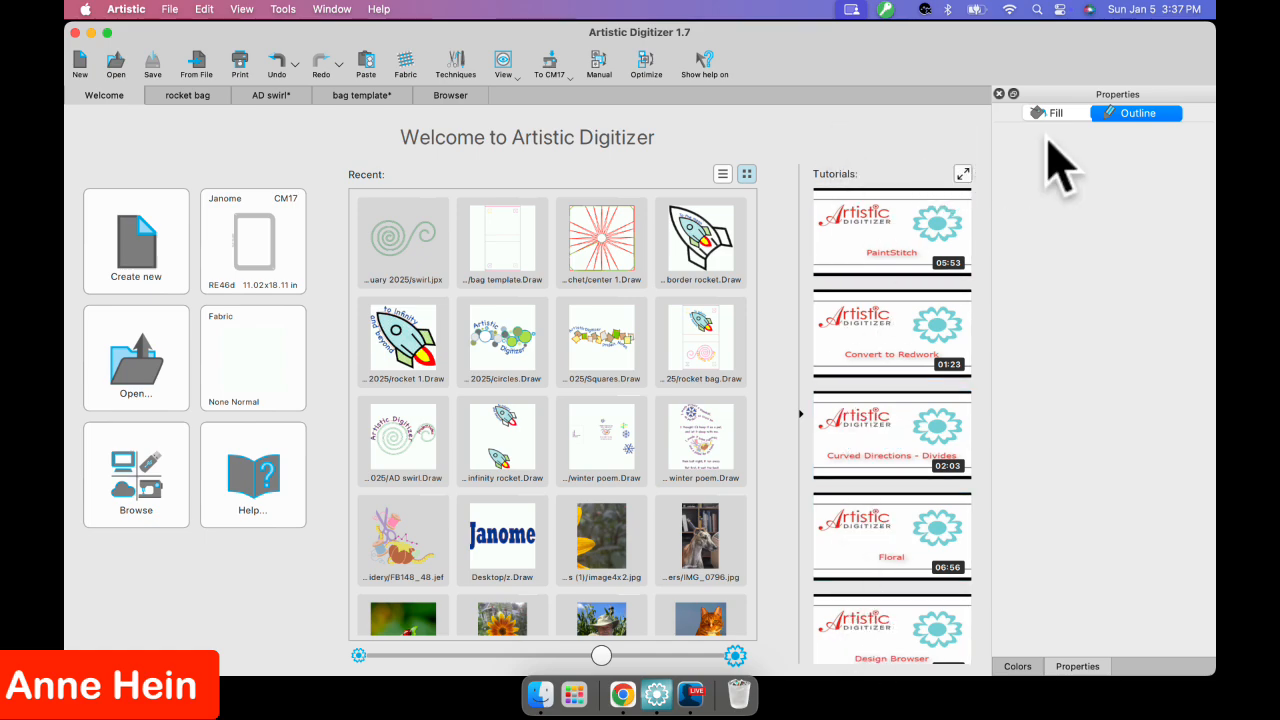
click(998, 93)
click(998, 93)
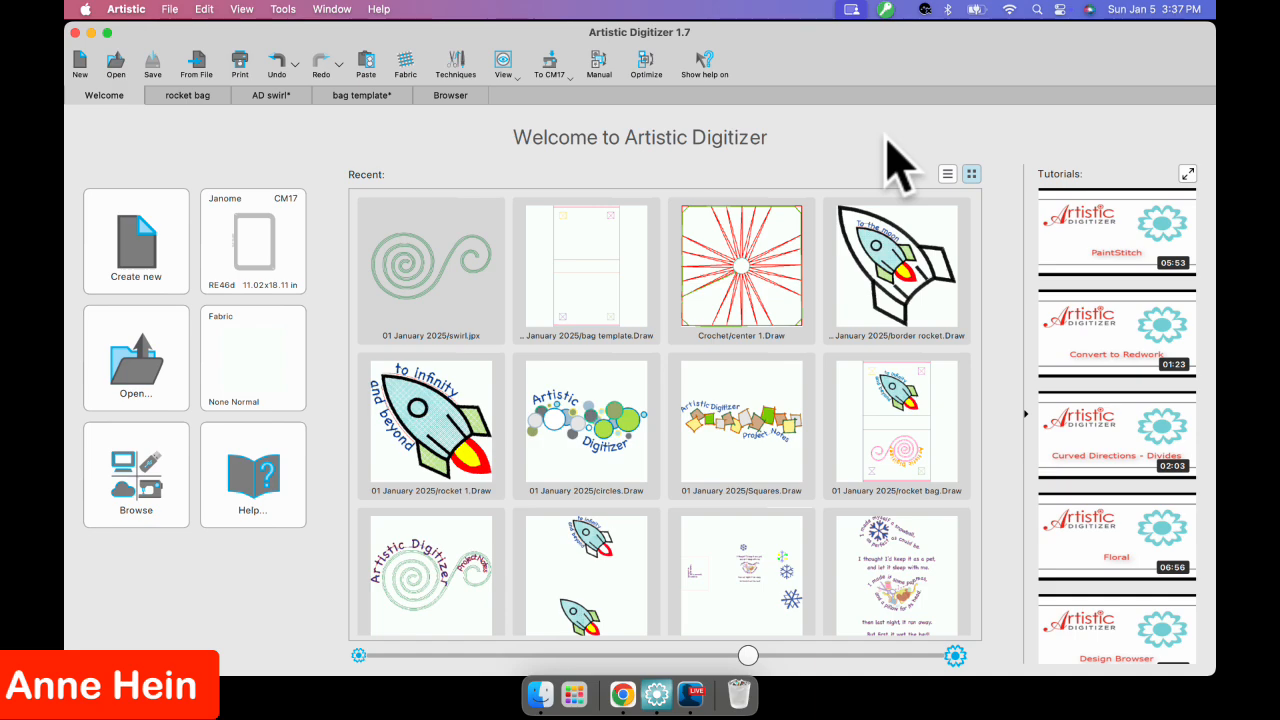
Create a new design with the RE46d hoop and show the grid in its work area.
click(145, 265)
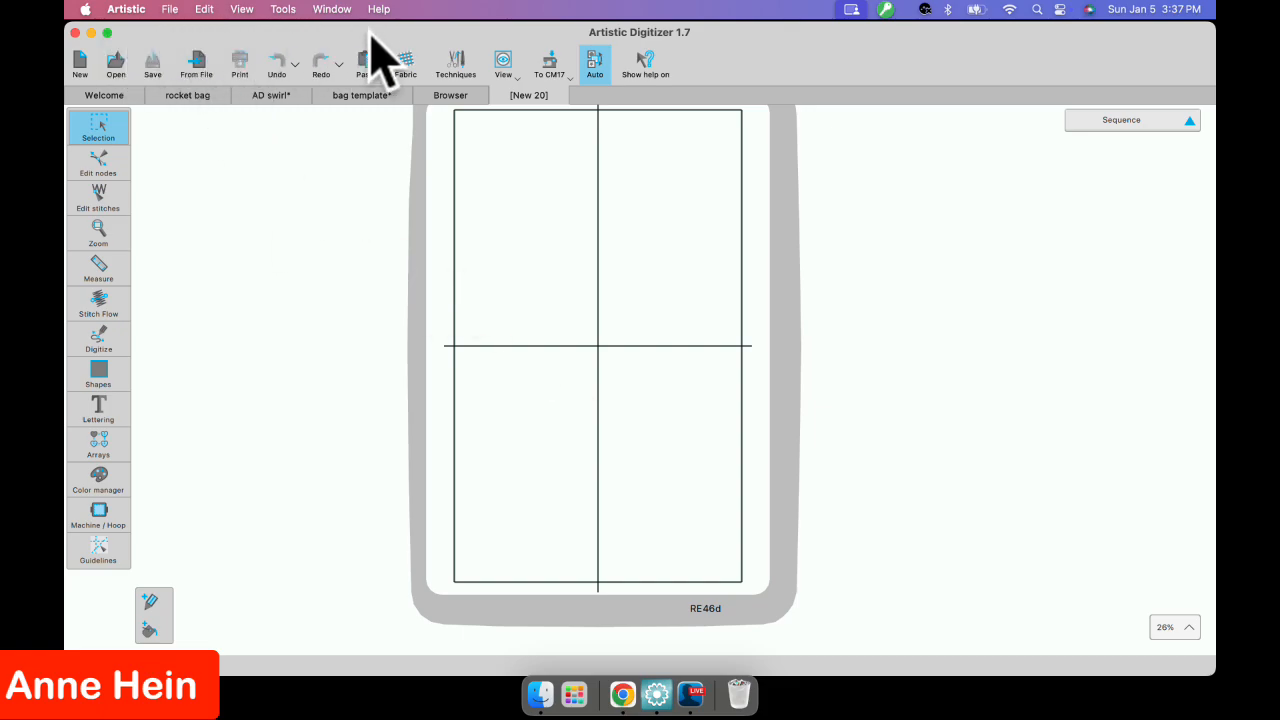
click(242, 9)
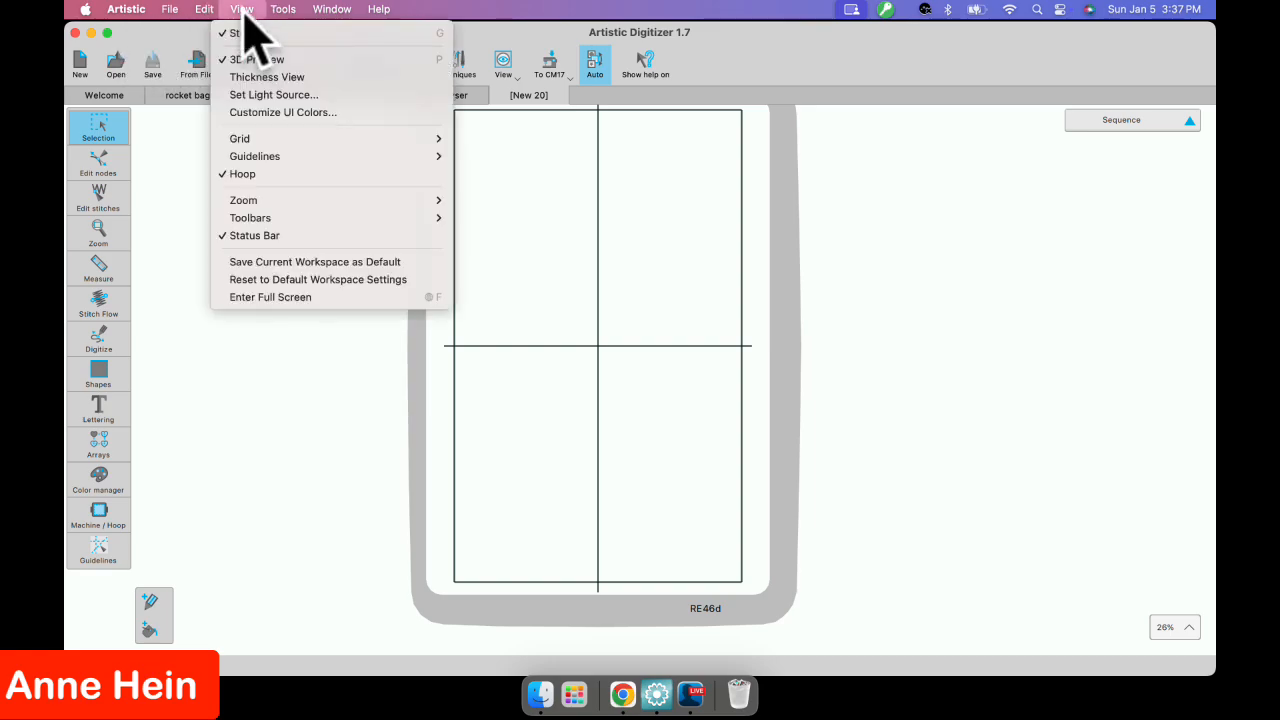
mouse_move(249, 137)
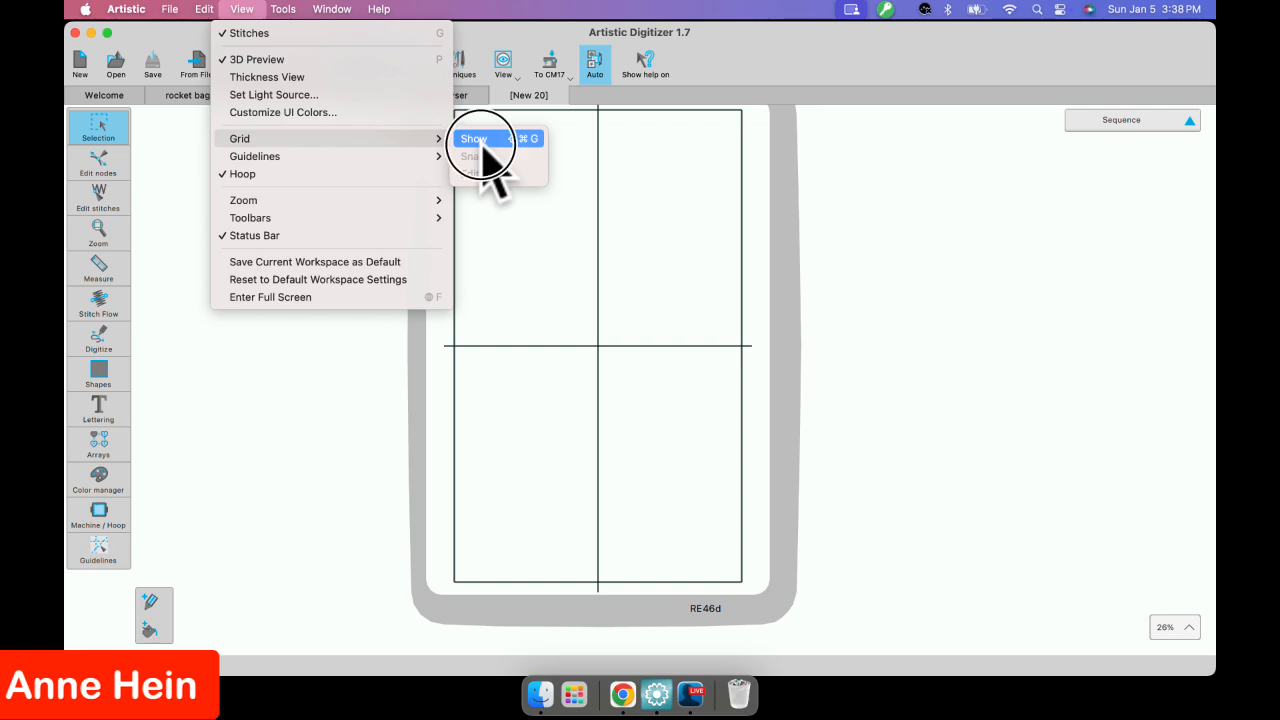
click(480, 140)
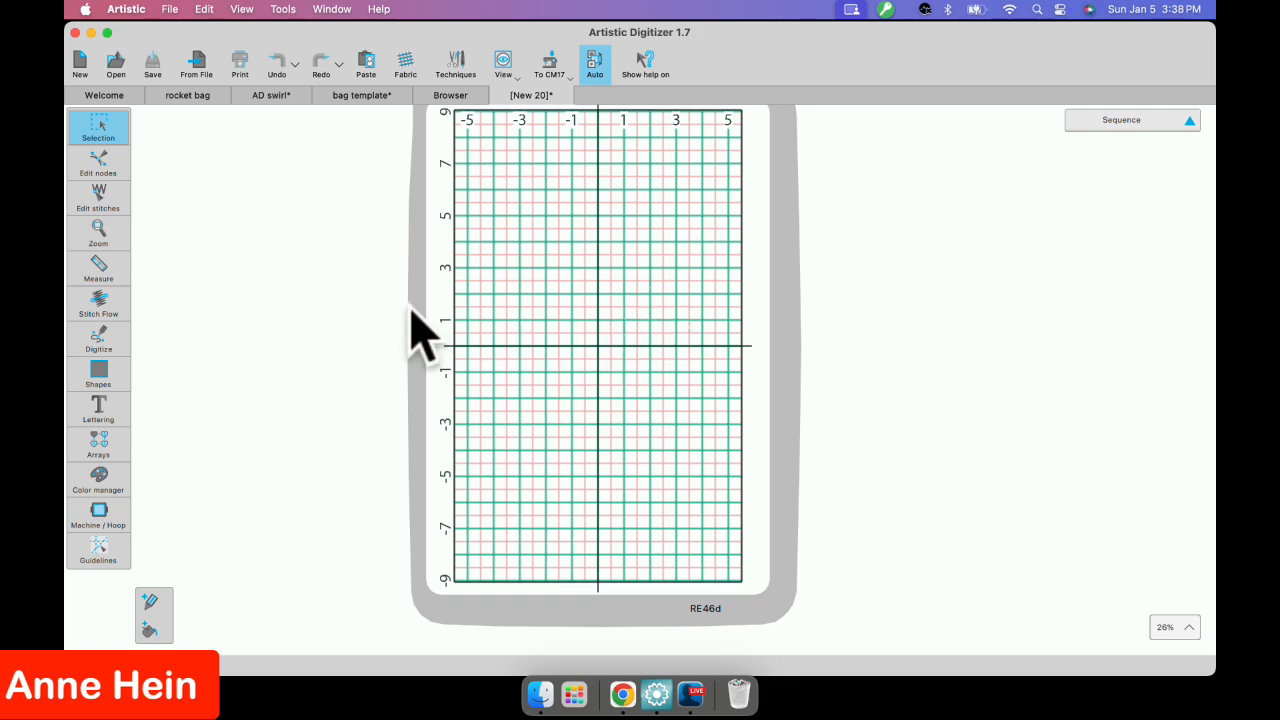
Examine the grid's numbering and its major, medium and minor lines around the hoop center at different magnifications.
scroll(600, 366, right, 5)
scroll(366, 383, left, 5)
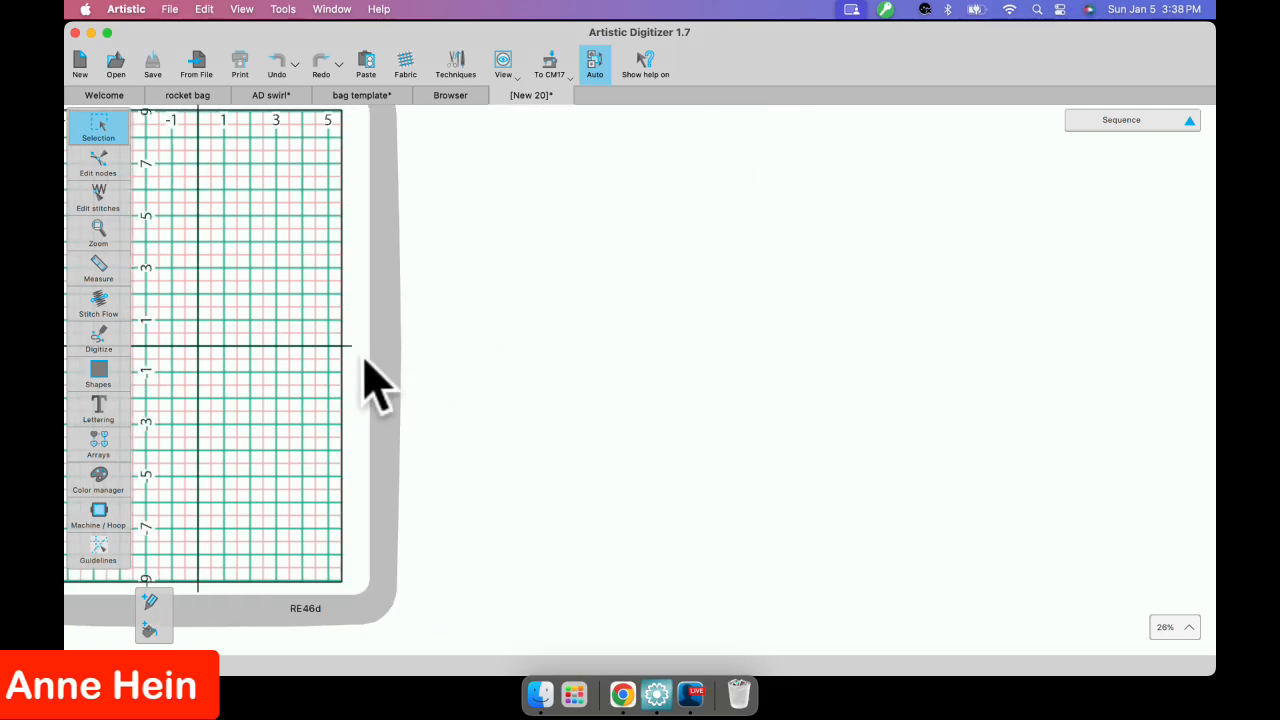
scroll(366, 380, up, 5)
scroll(368, 356, up, 8)
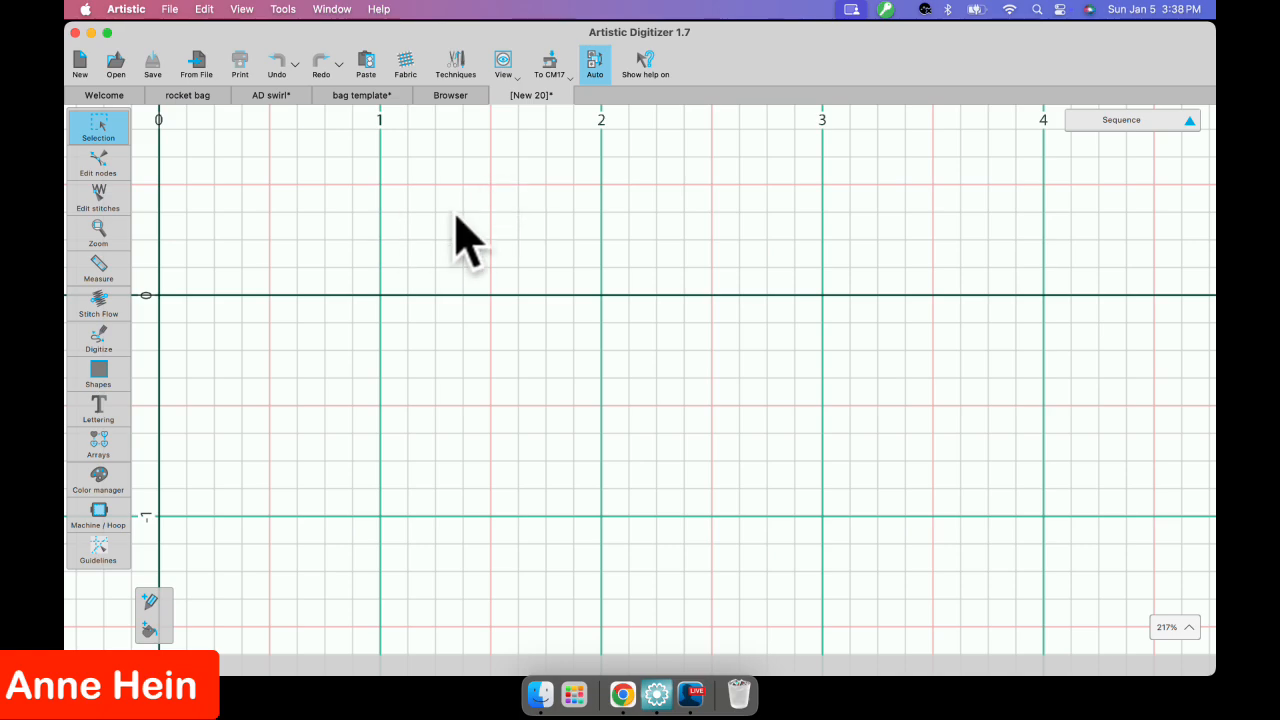
scroll(460, 218, left, 5)
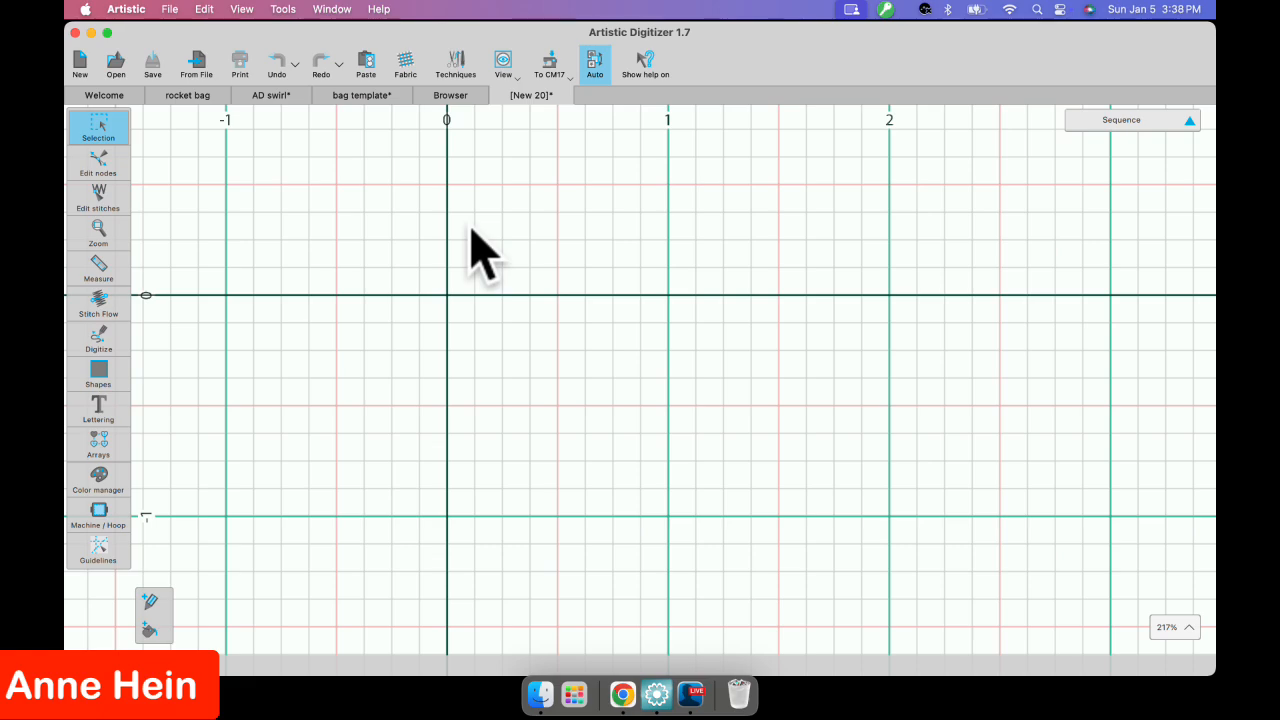
scroll(471, 229, down, 10)
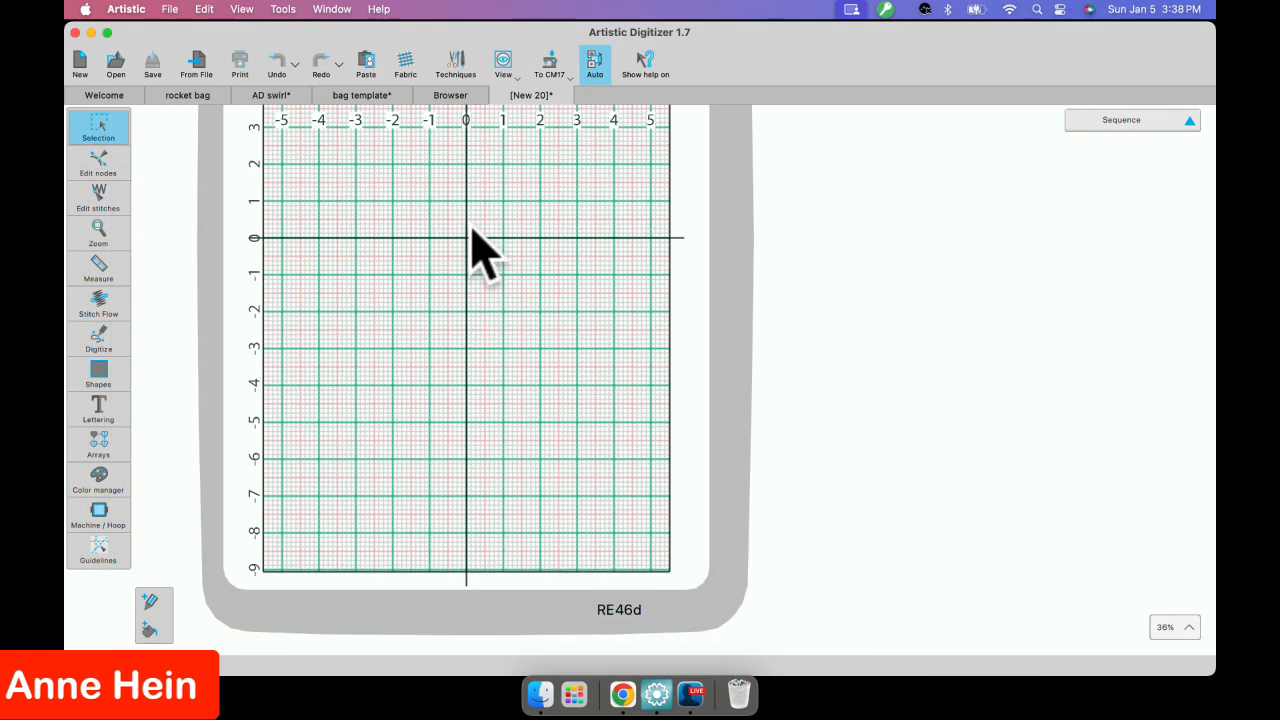
scroll(471, 229, up, 5)
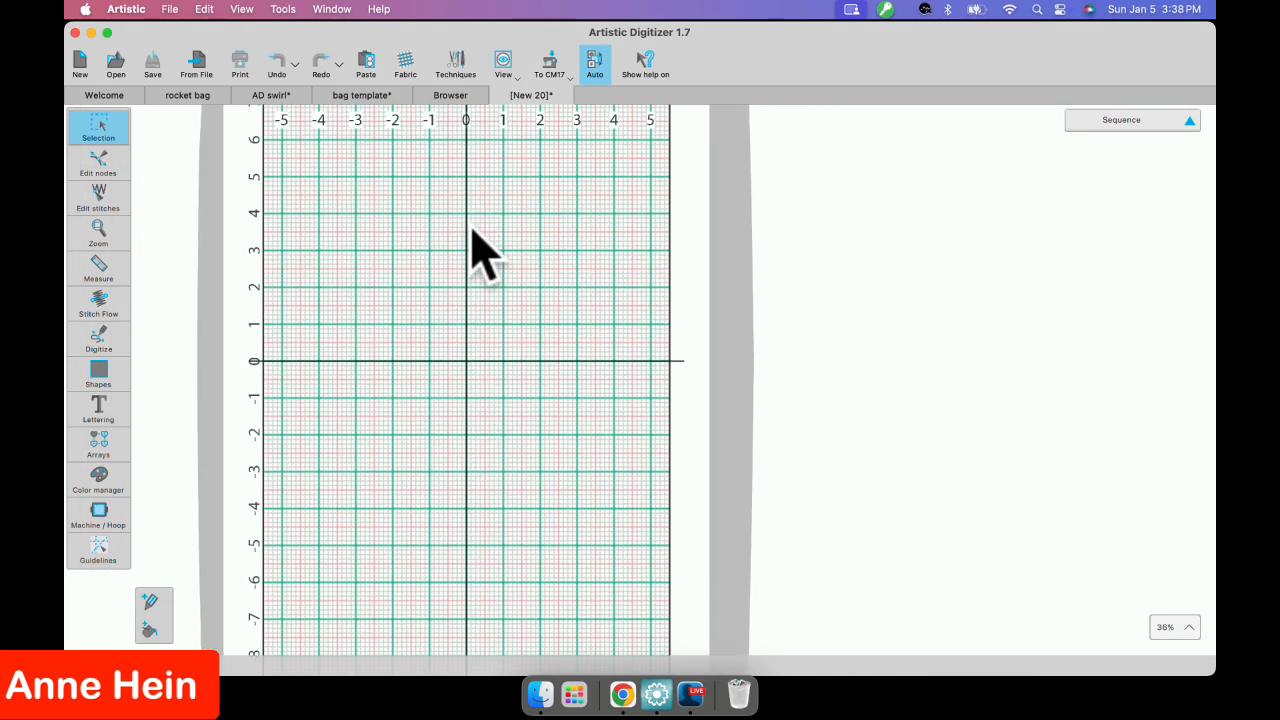
scroll(474, 251, up, 2)
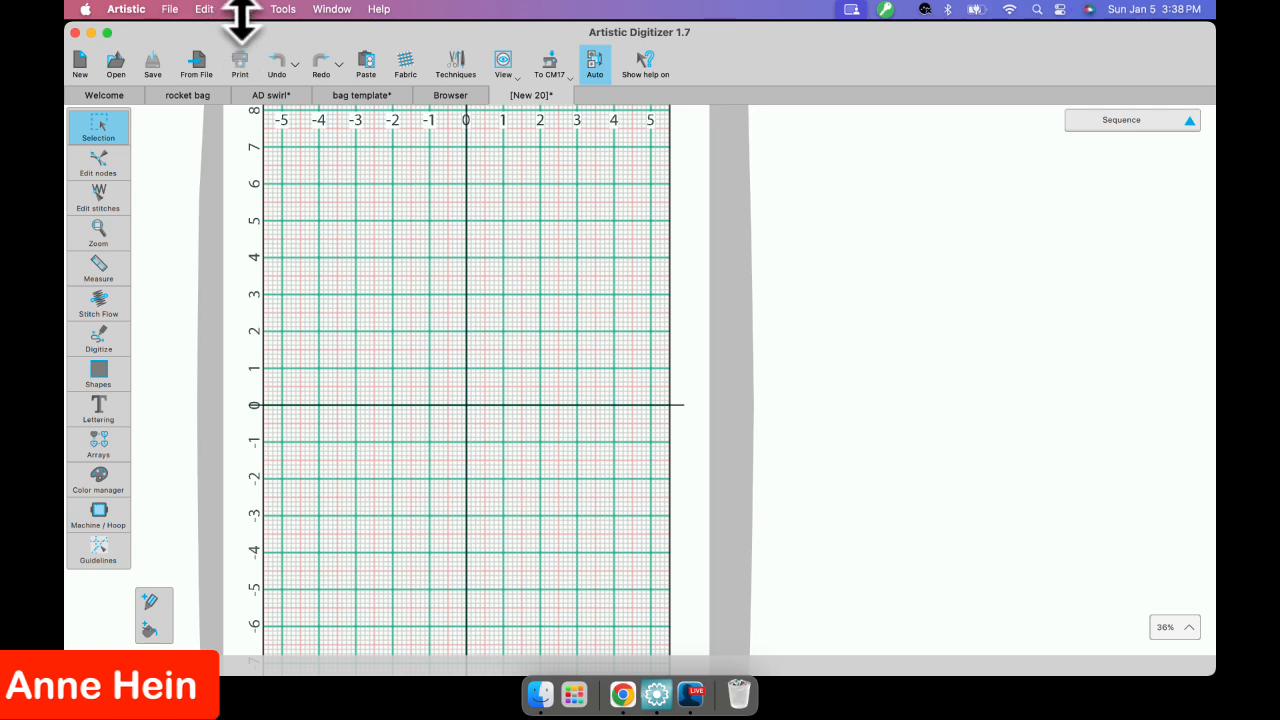
Customize the UI colors by giving the grid major outline a slightly bluer, brighter teal with more transparency.
click(243, 9)
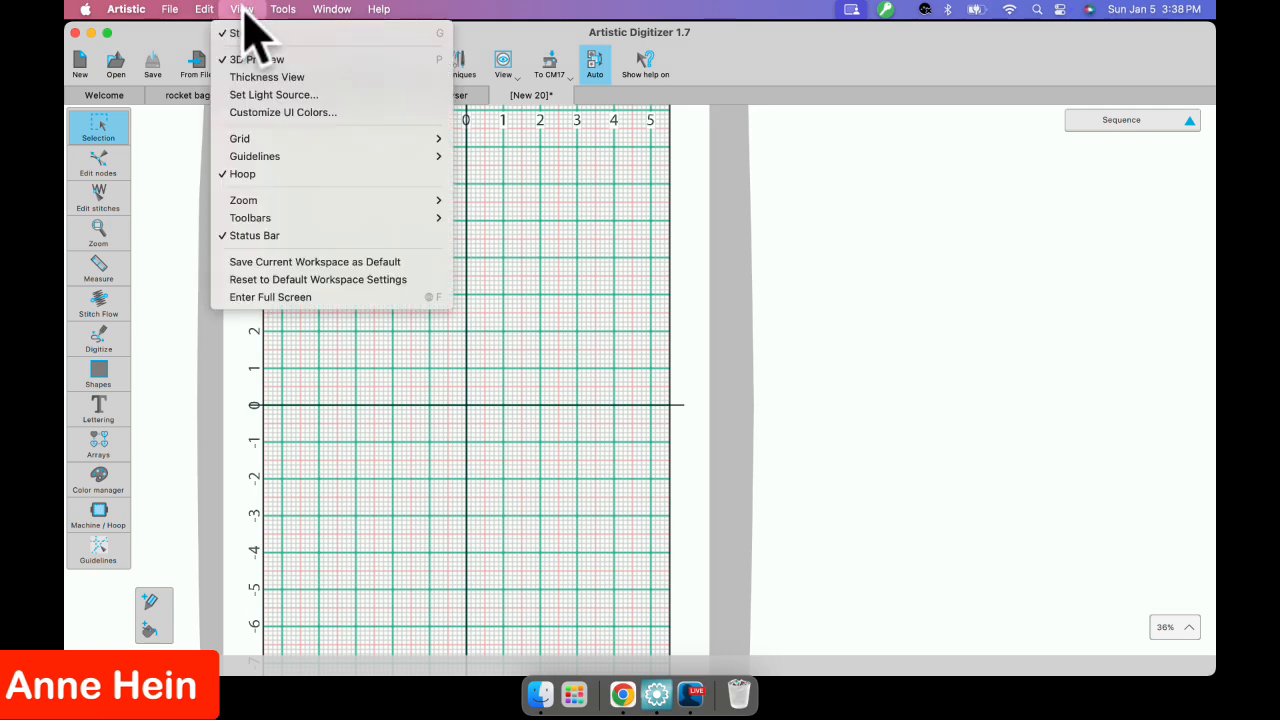
click(434, 112)
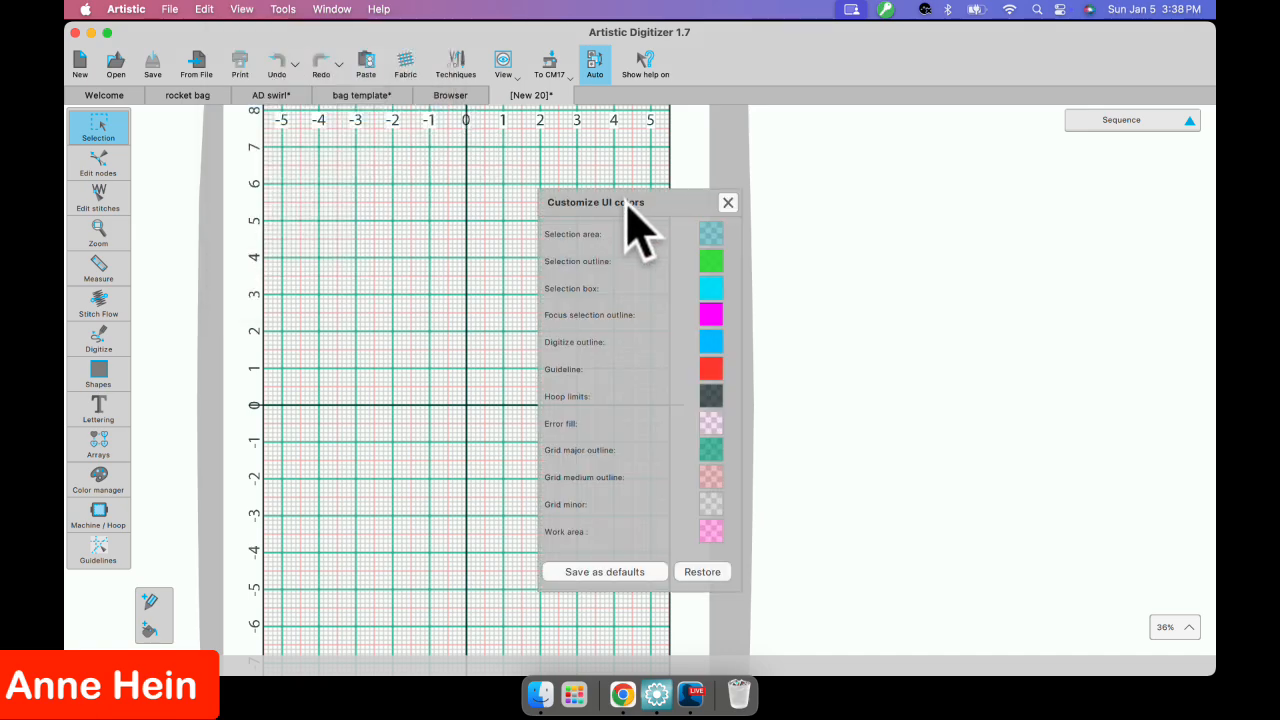
drag(629, 200, 711, 136)
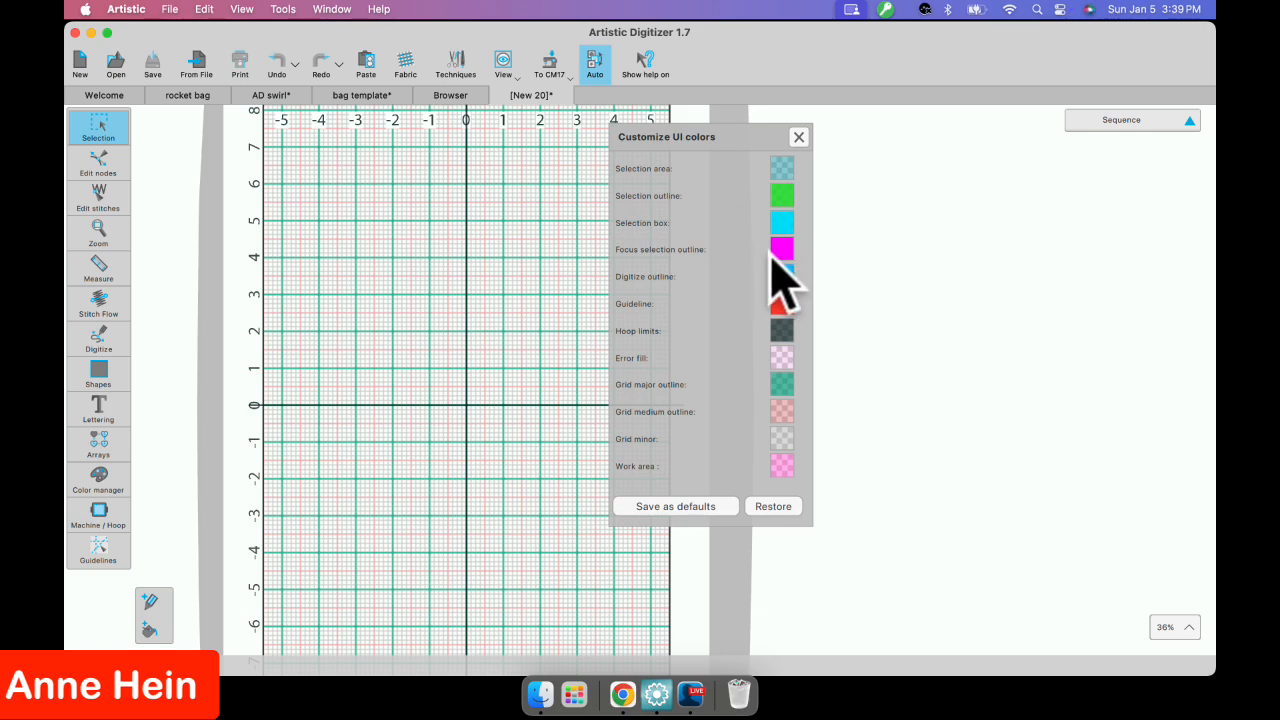
click(782, 384)
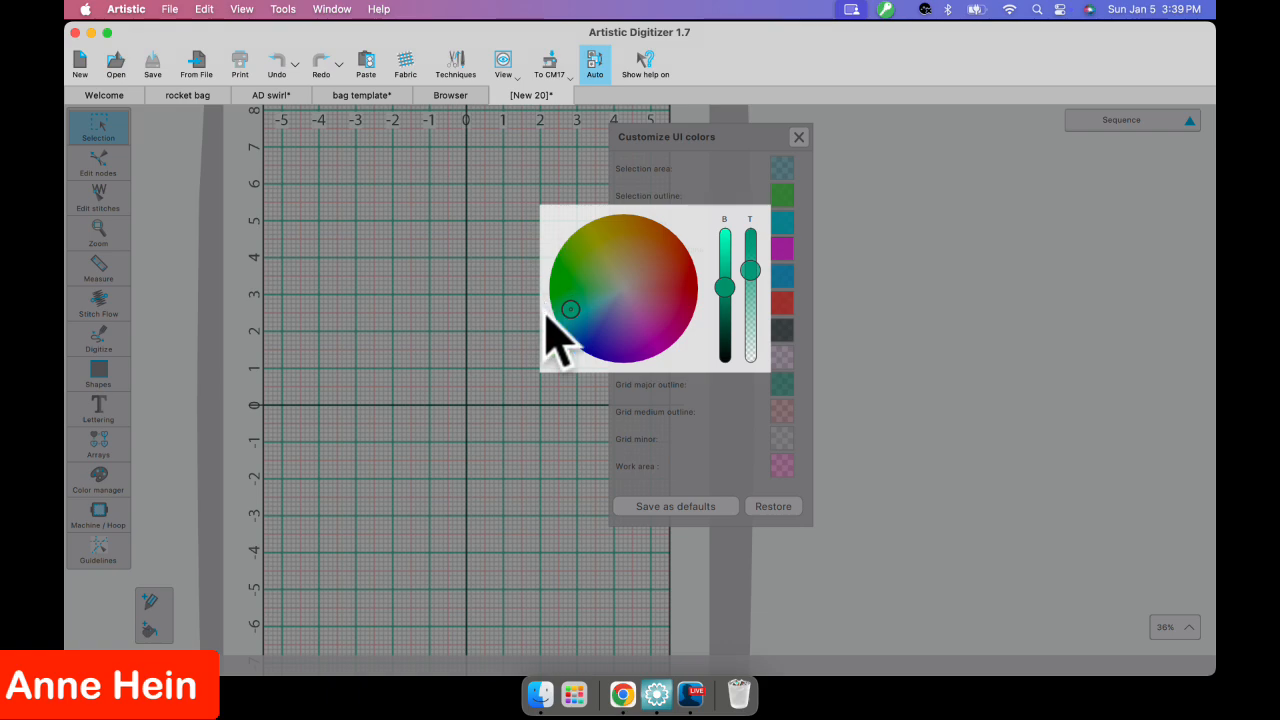
mouse_move(566, 302)
mouse_down()
mouse_move(571, 258)
mouse_move(617, 237)
mouse_move(672, 268)
mouse_move(672, 310)
mouse_move(646, 339)
mouse_move(567, 316)
mouse_up()
mouse_move(727, 287)
mouse_down()
mouse_move(726, 274)
mouse_move(731, 315)
mouse_move(729, 277)
mouse_move(751, 288)
mouse_move(752, 323)
mouse_move(751, 272)
mouse_move(752, 284)
mouse_up()
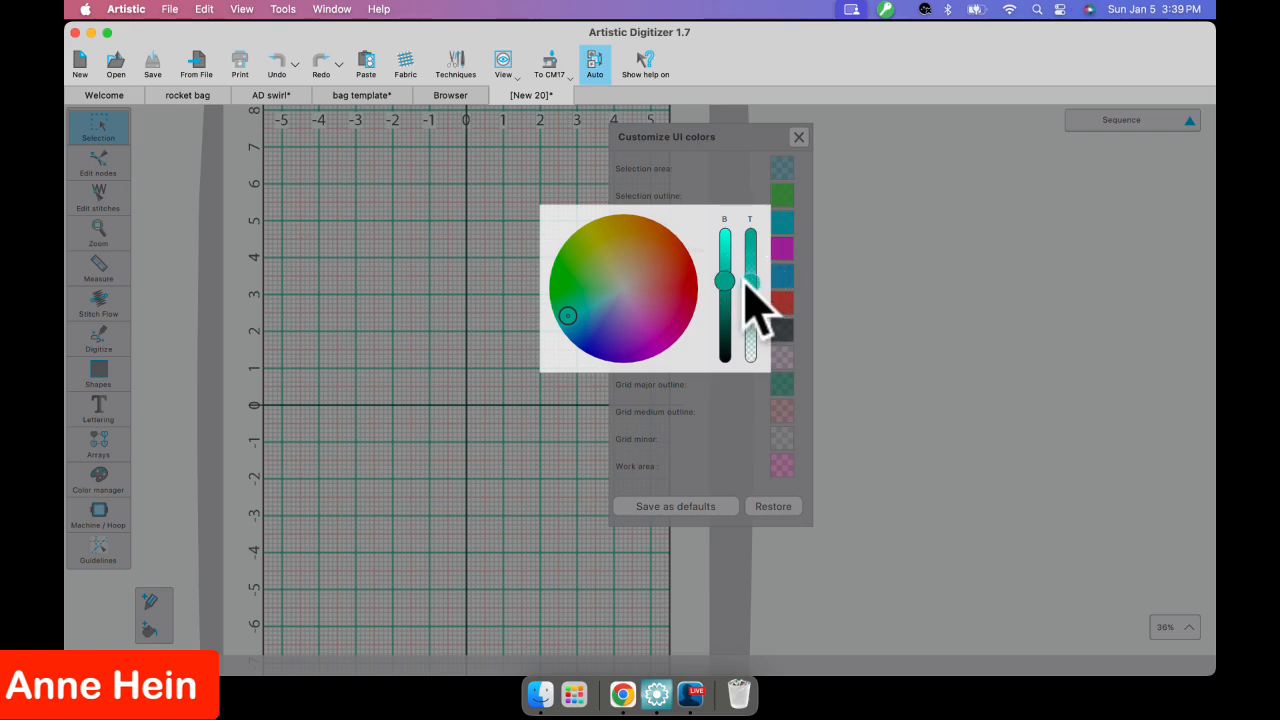
click(845, 378)
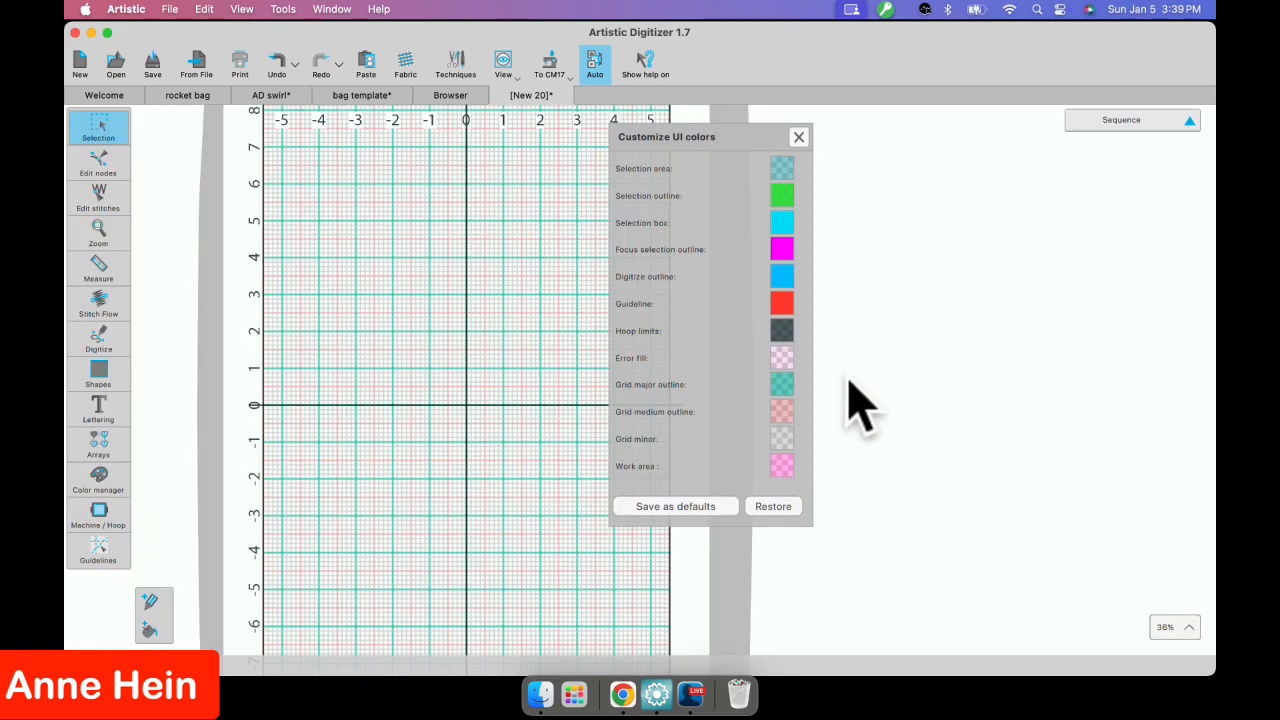
Change the grid medium outline color to a light pinkish purple.
click(786, 414)
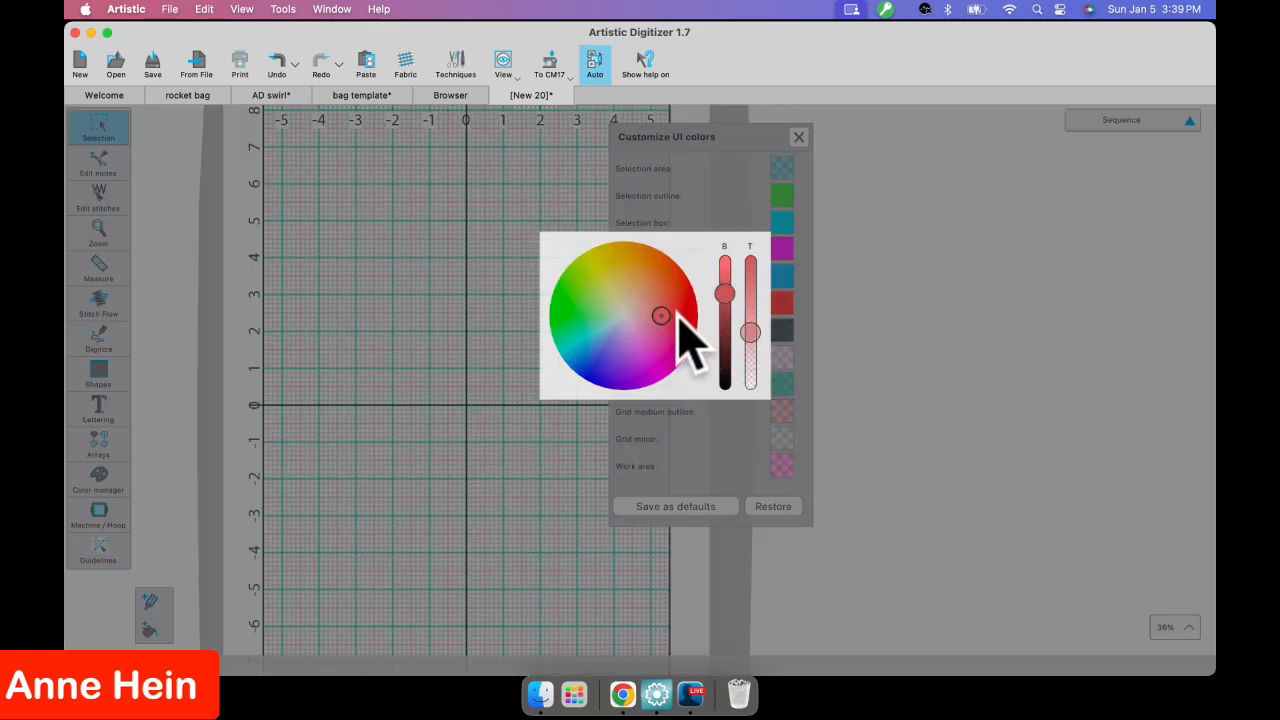
drag(661, 316, 638, 338)
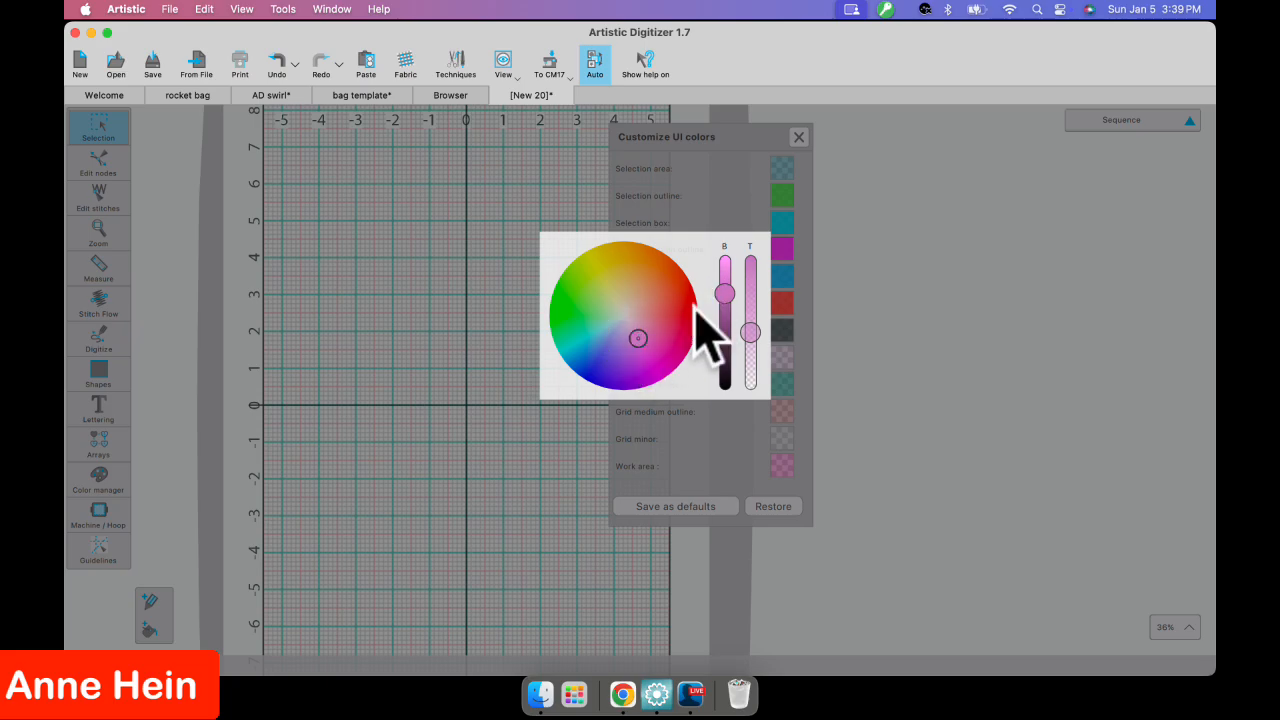
click(914, 393)
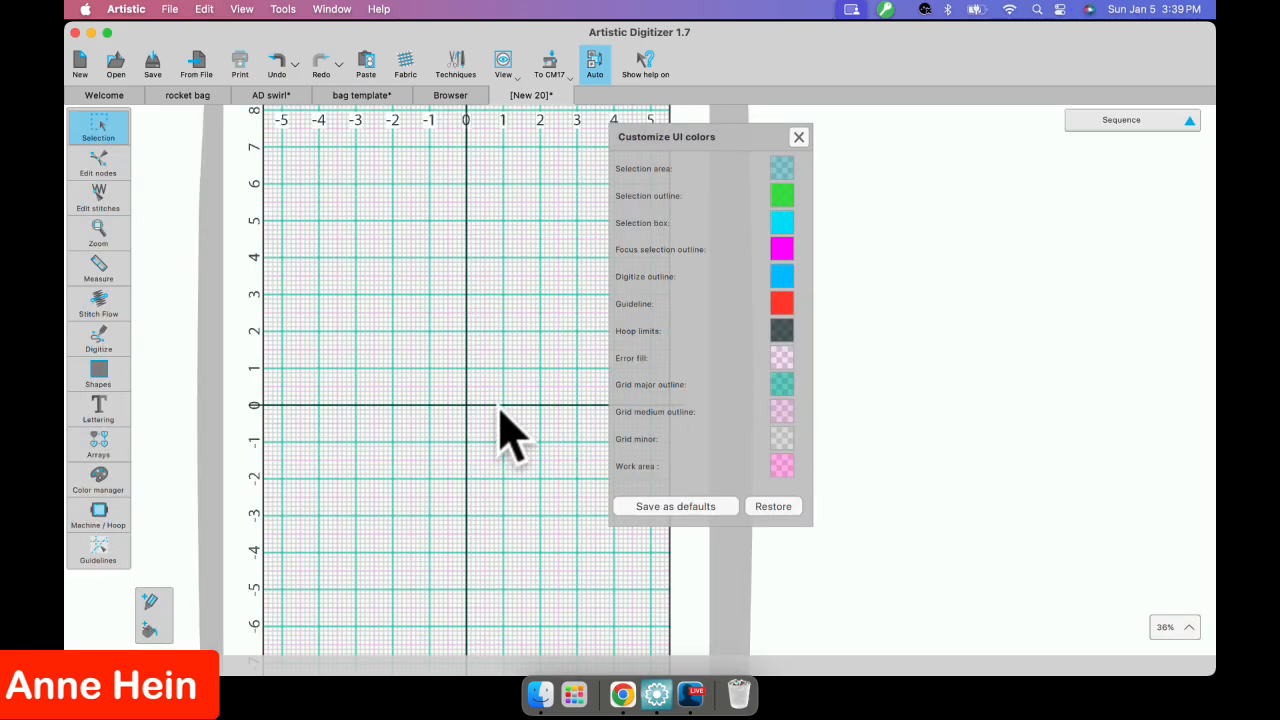
Darken the purple grid medium outline by lowering its brightness, and make it slightly less transparent.
scroll(505, 400, up, 5)
scroll(505, 400, up, 5)
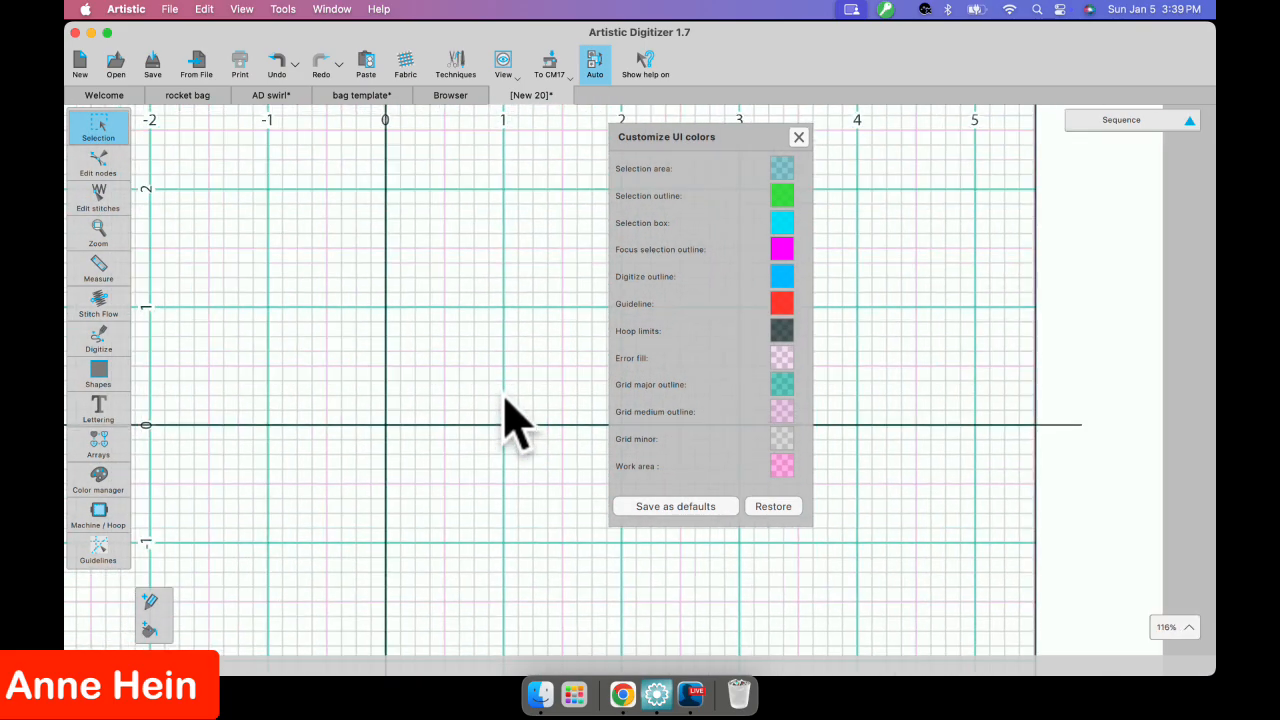
click(786, 414)
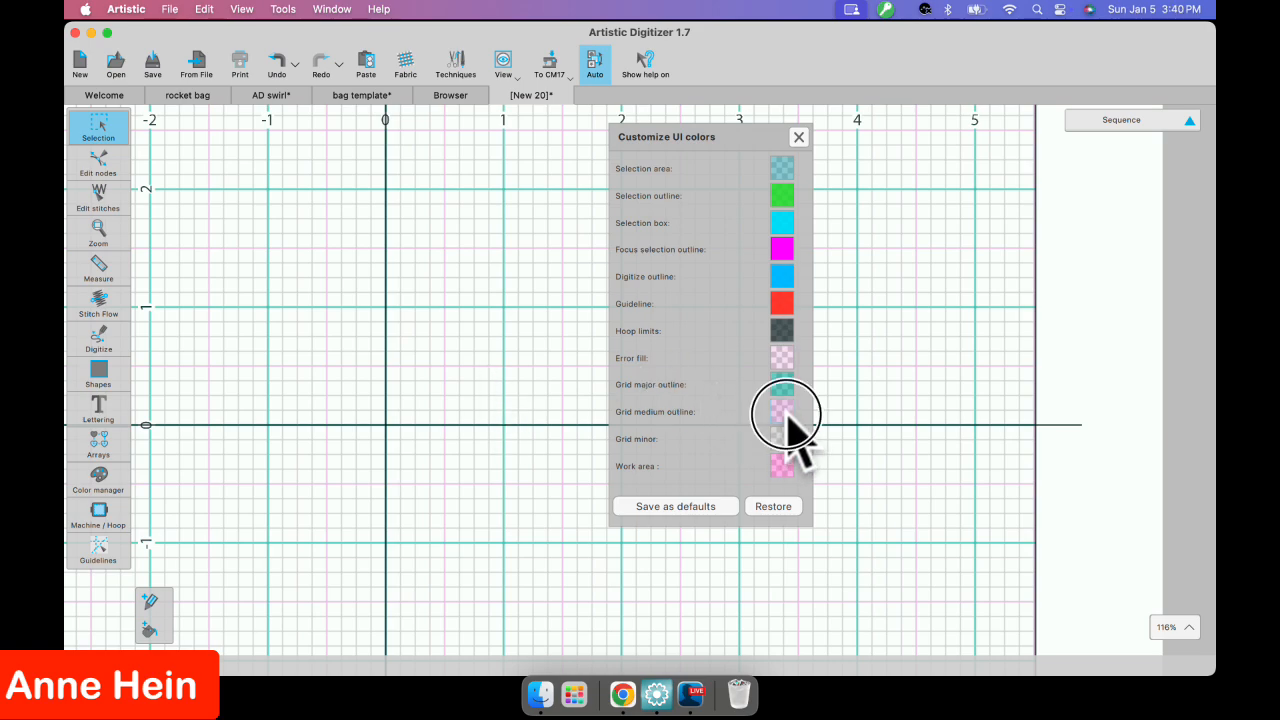
click(724, 293)
drag(724, 293, 725, 311)
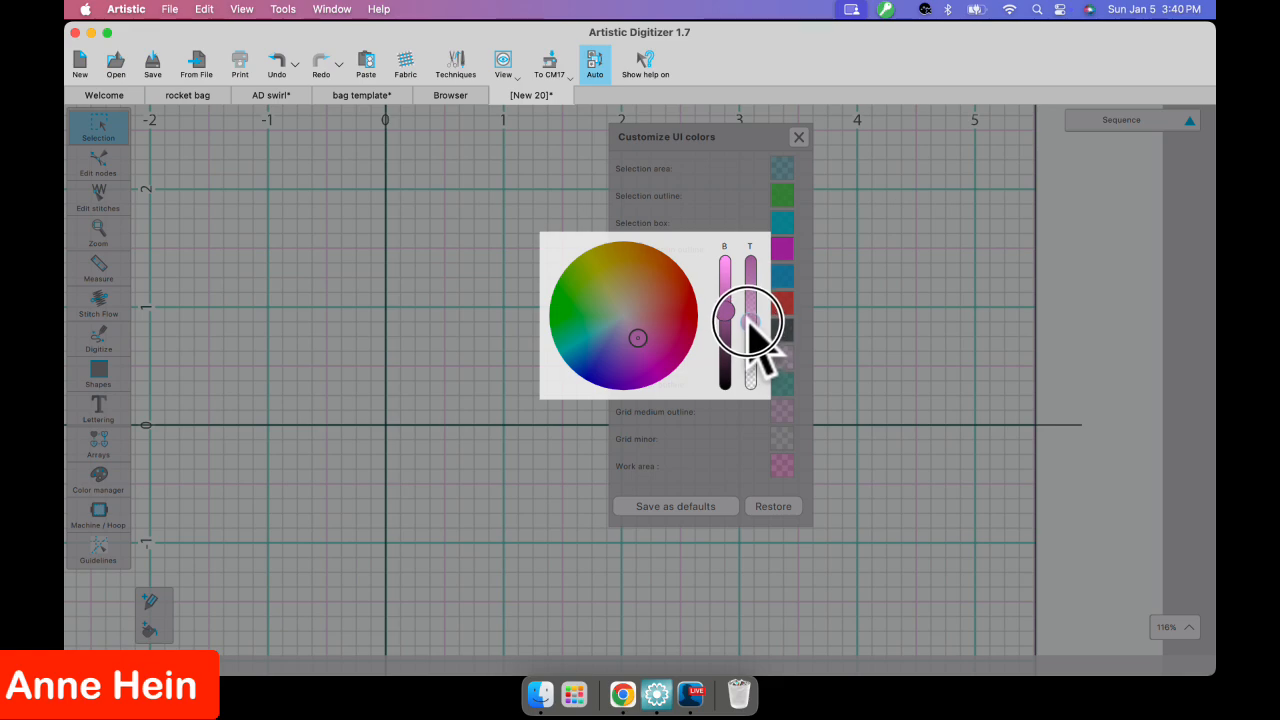
click(864, 420)
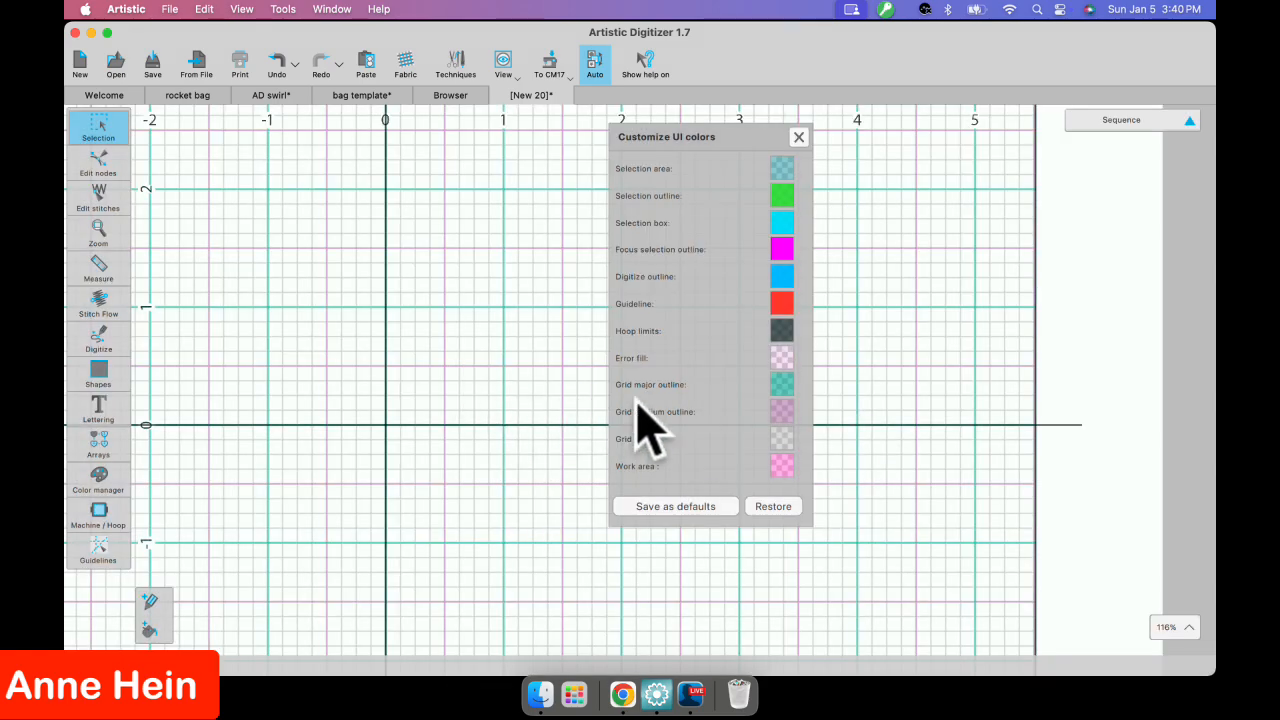
Check the grid minor color without altering it, and save the customized UI colors as defaults.
click(784, 442)
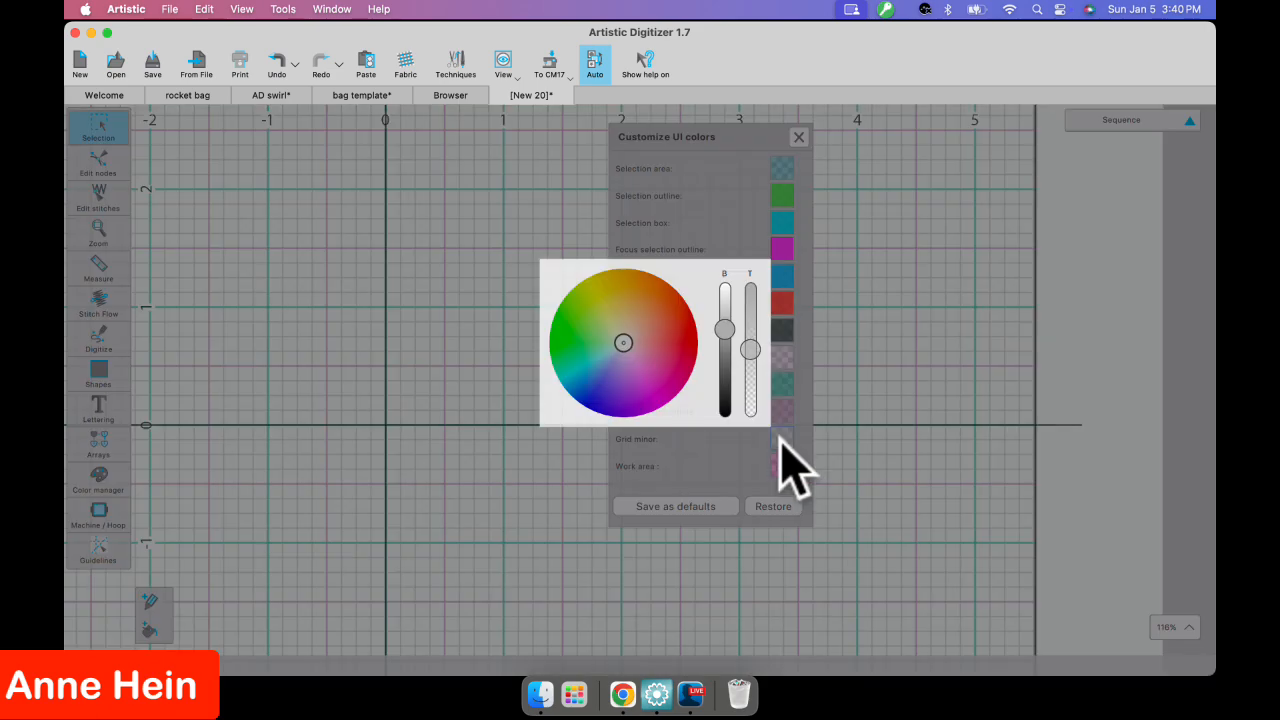
click(465, 455)
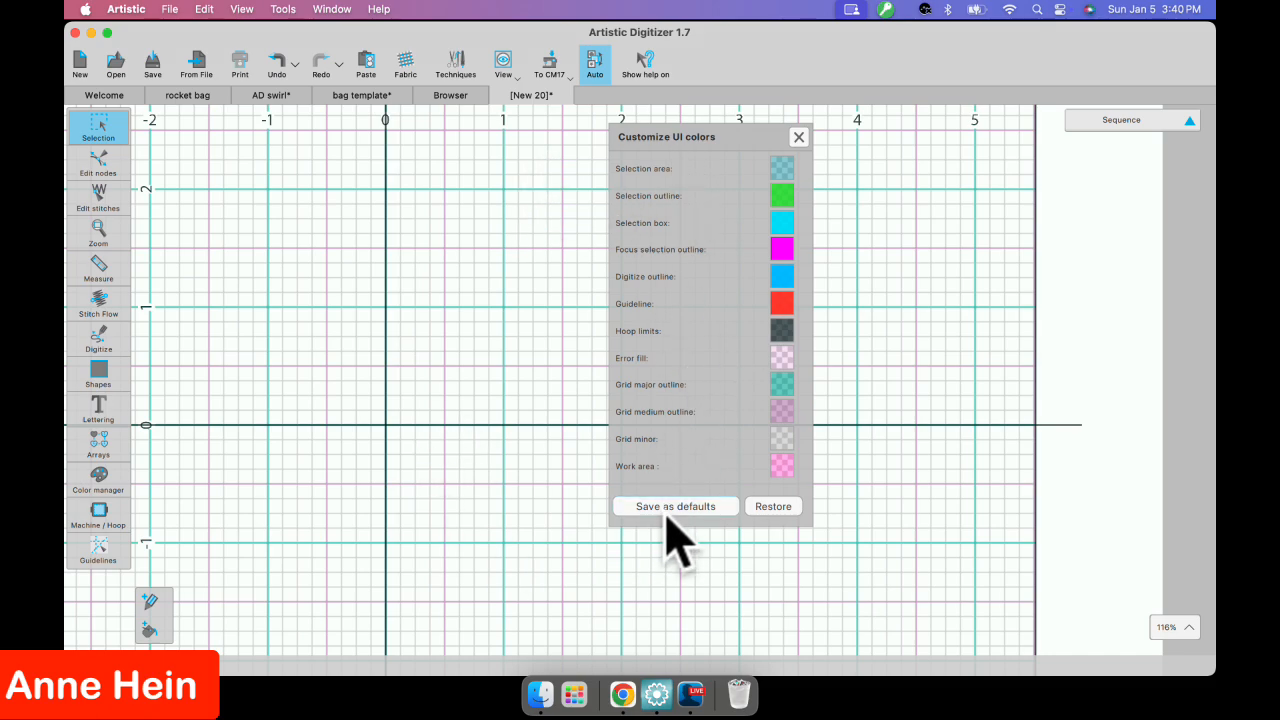
click(687, 507)
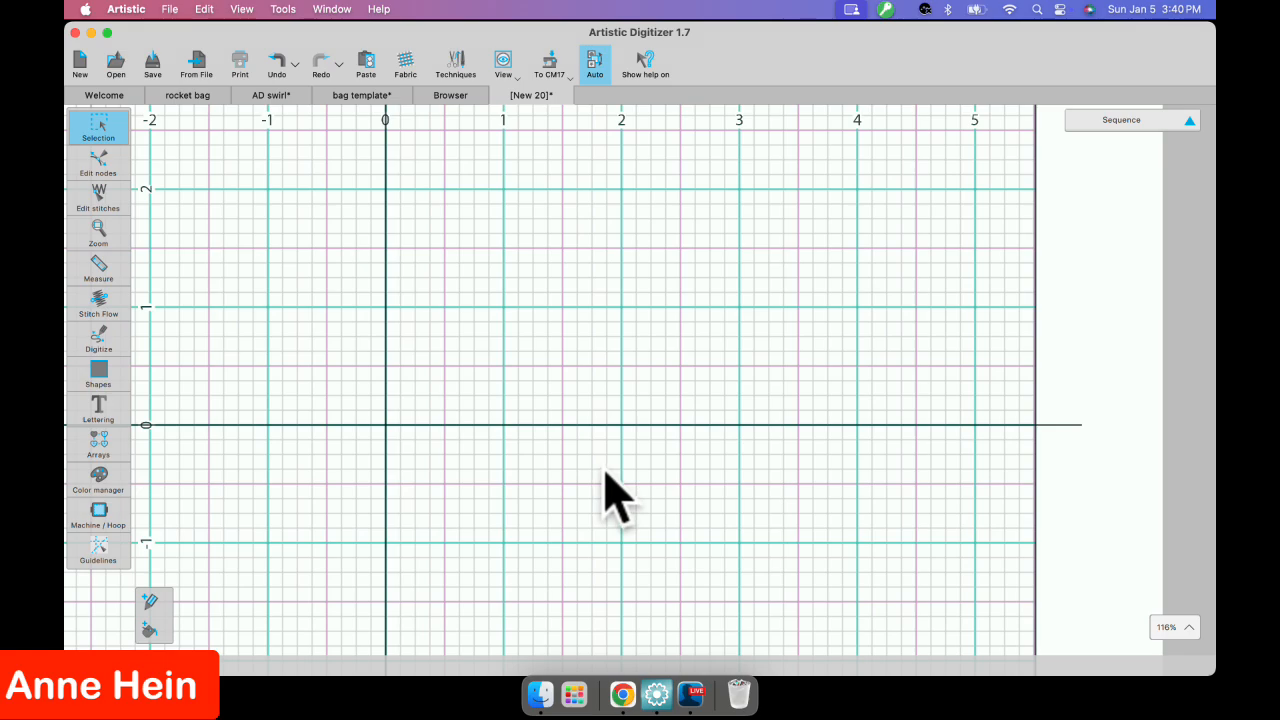
Review the grid unit settings and accept them with the default units.
scroll(606, 478, down, 2)
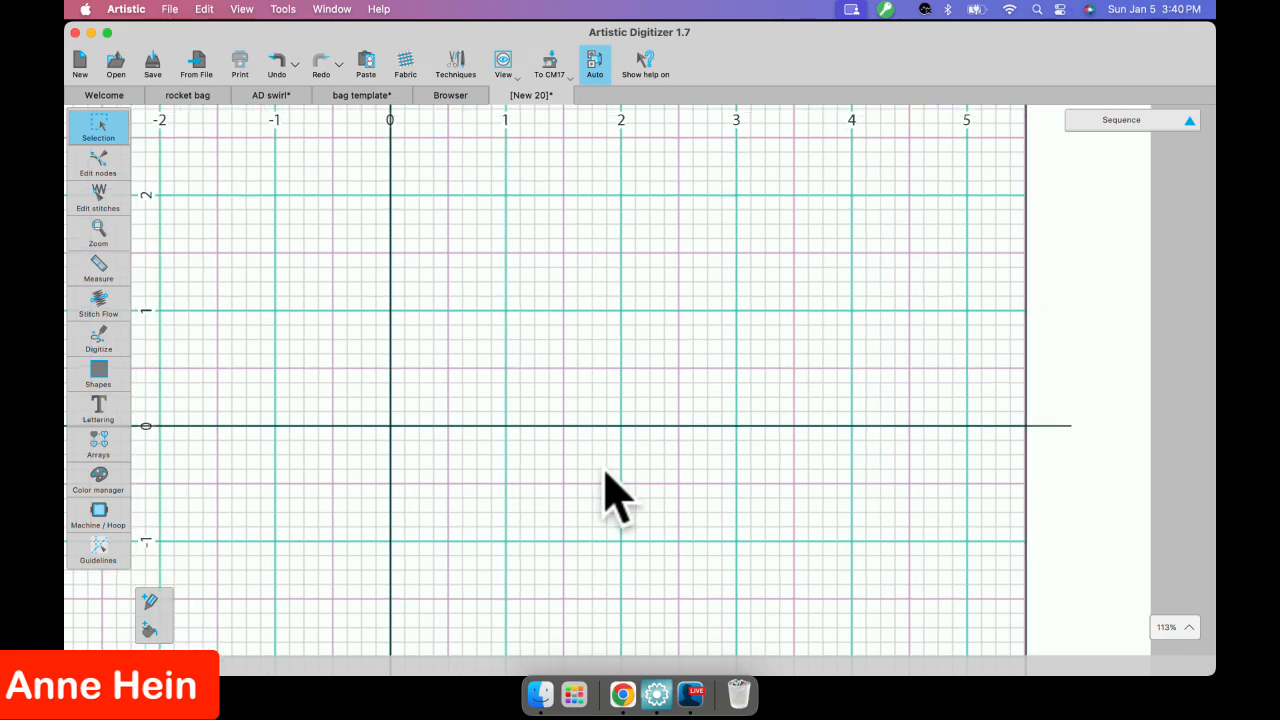
scroll(606, 478, down, 5)
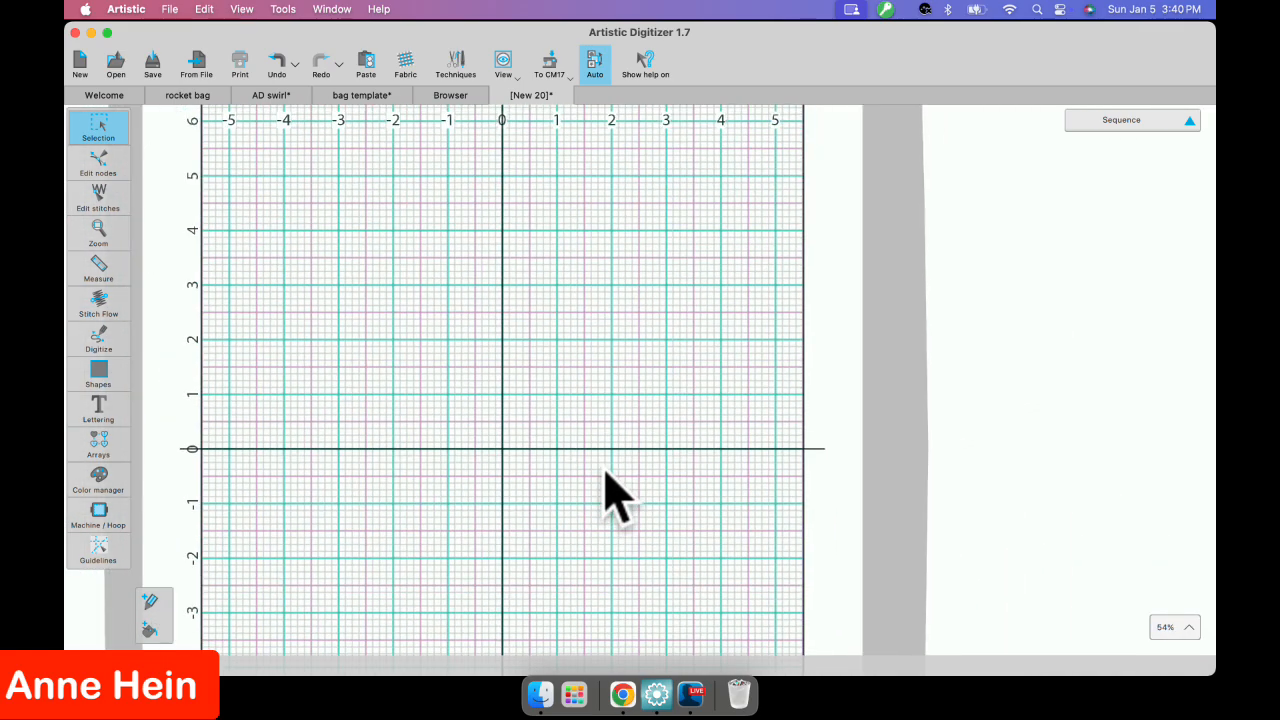
scroll(606, 478, down, 1)
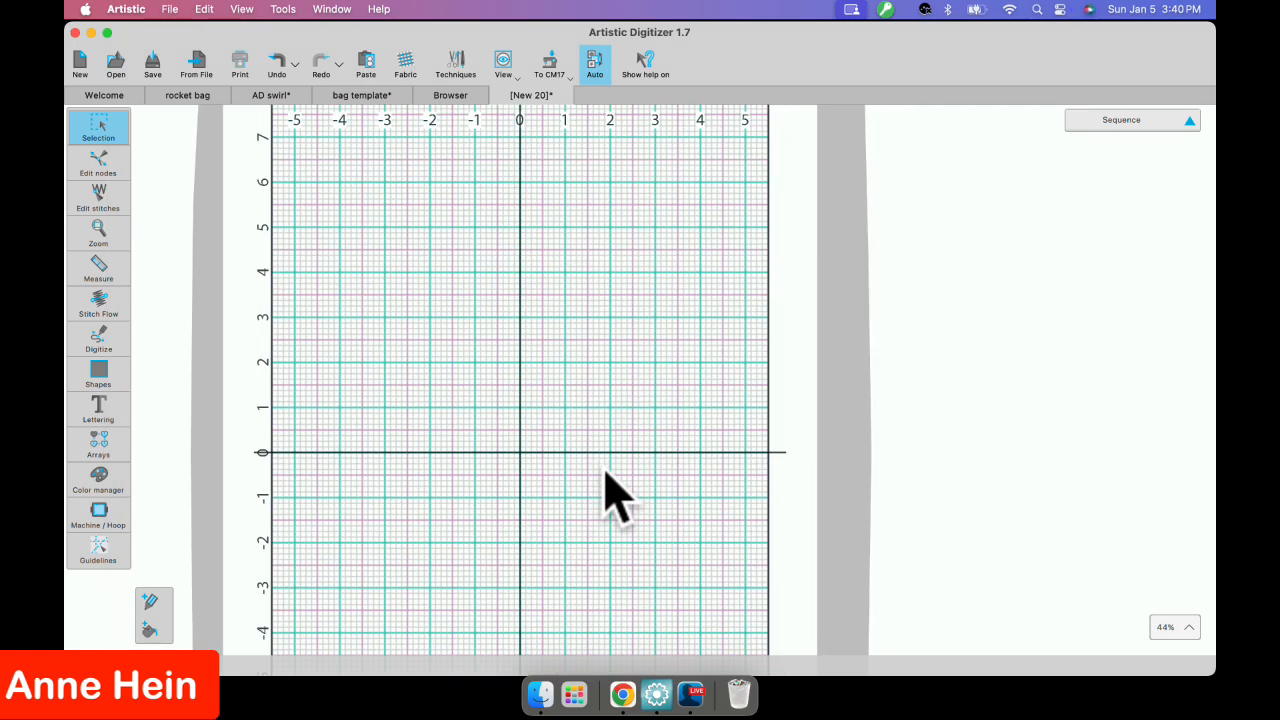
scroll(606, 478, up, 2)
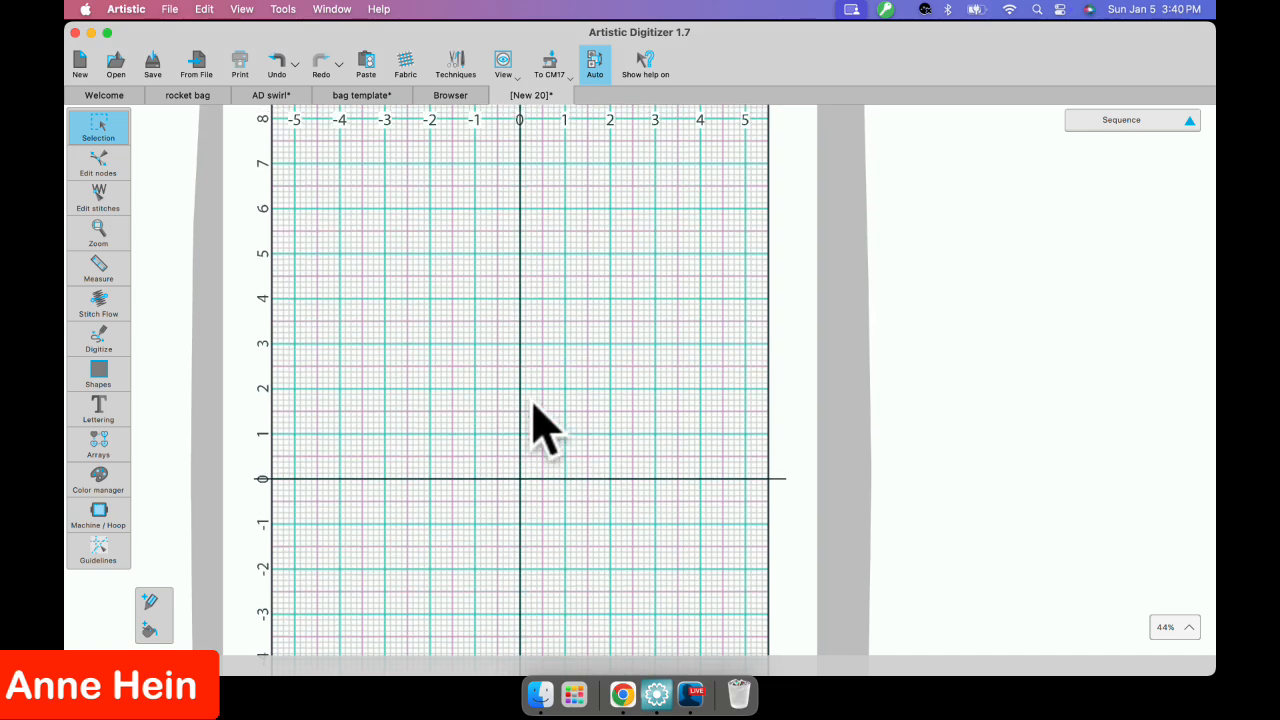
click(243, 9)
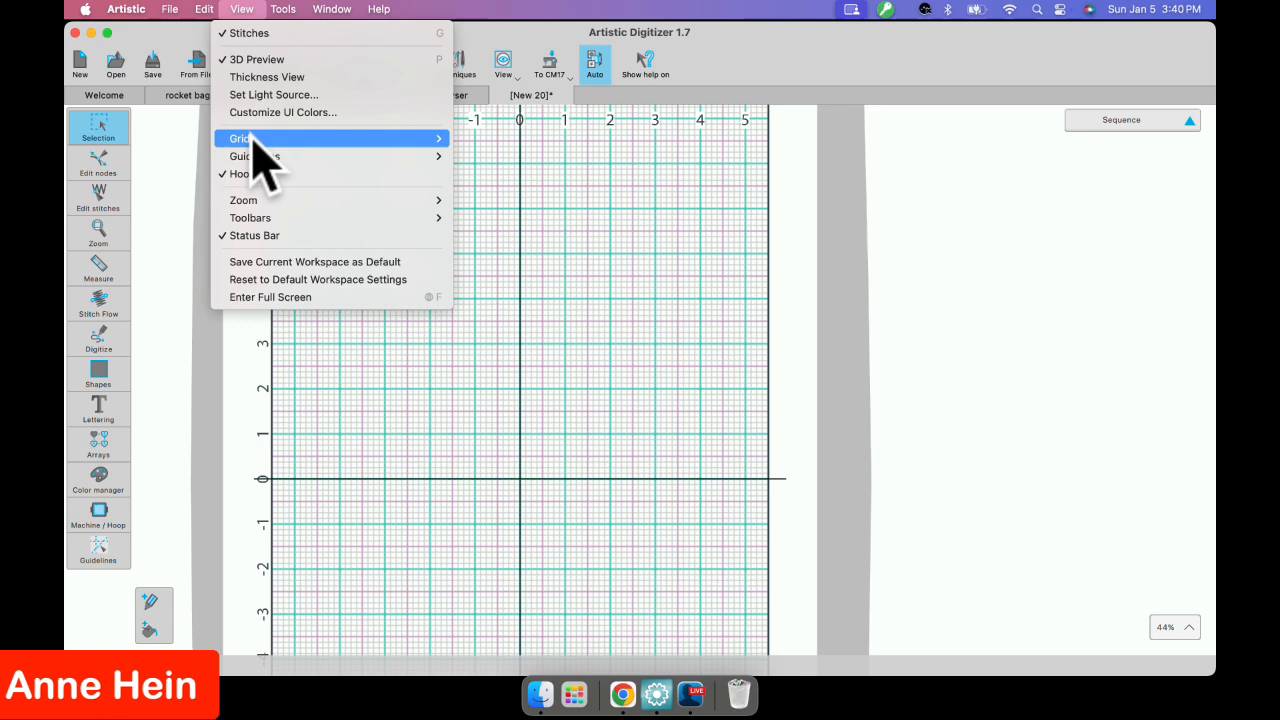
mouse_move(252, 140)
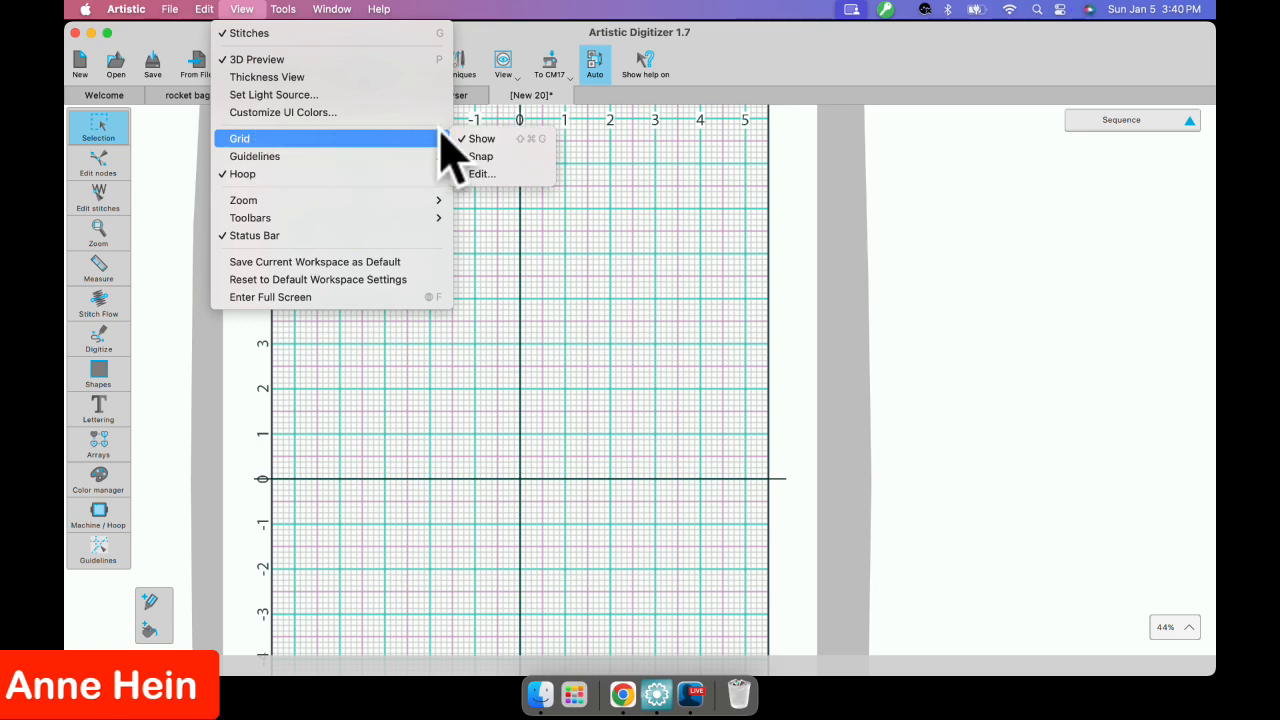
click(482, 174)
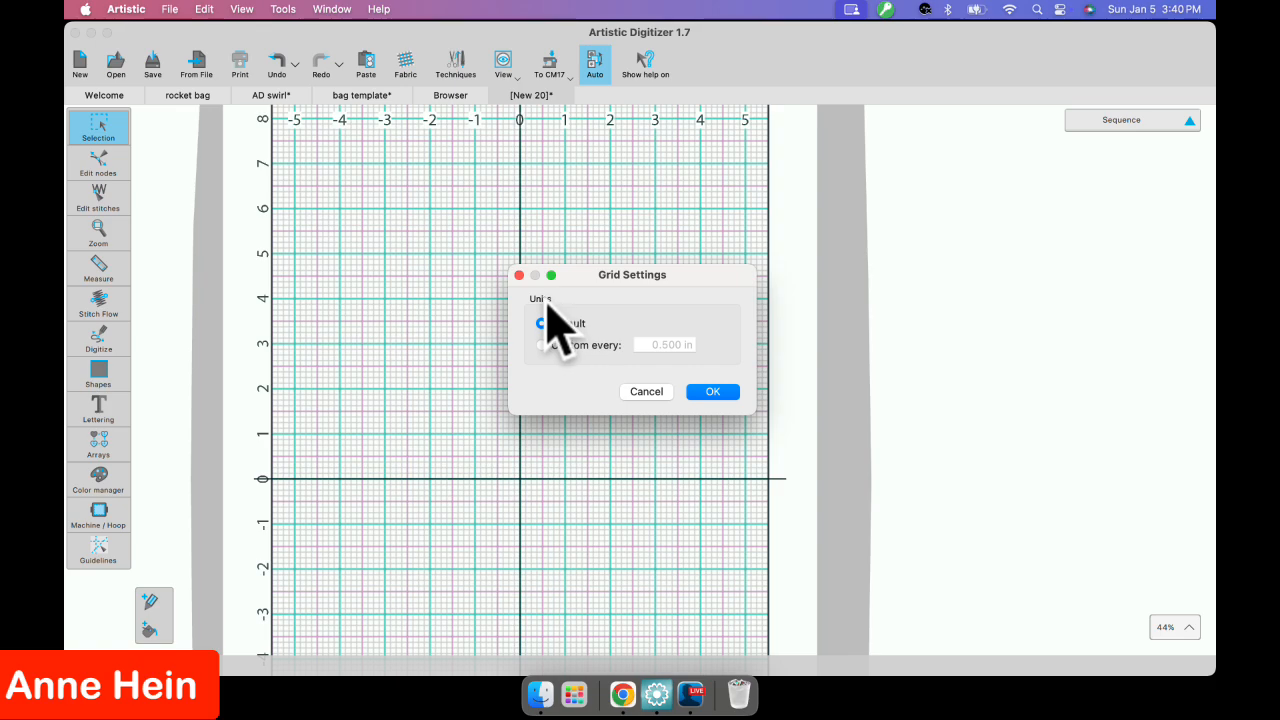
click(712, 392)
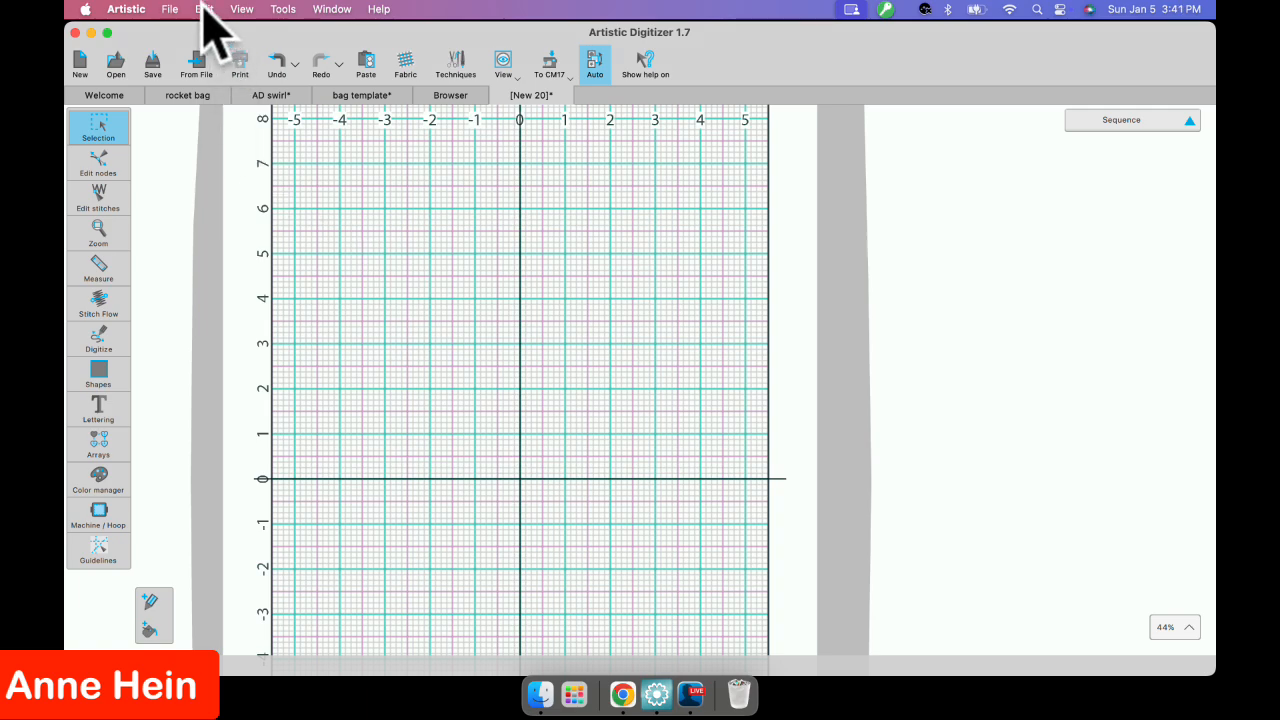
Hide the grid so that only the hoop limits and center lines are shown.
click(245, 12)
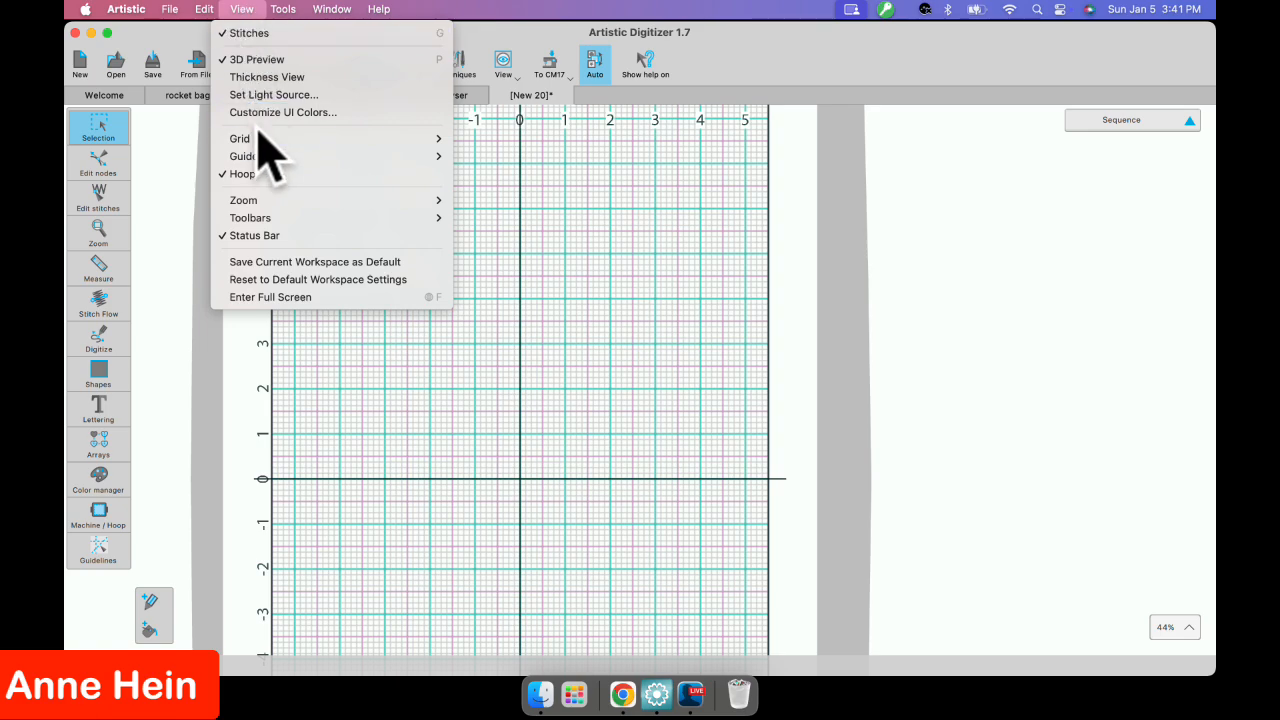
mouse_move(260, 140)
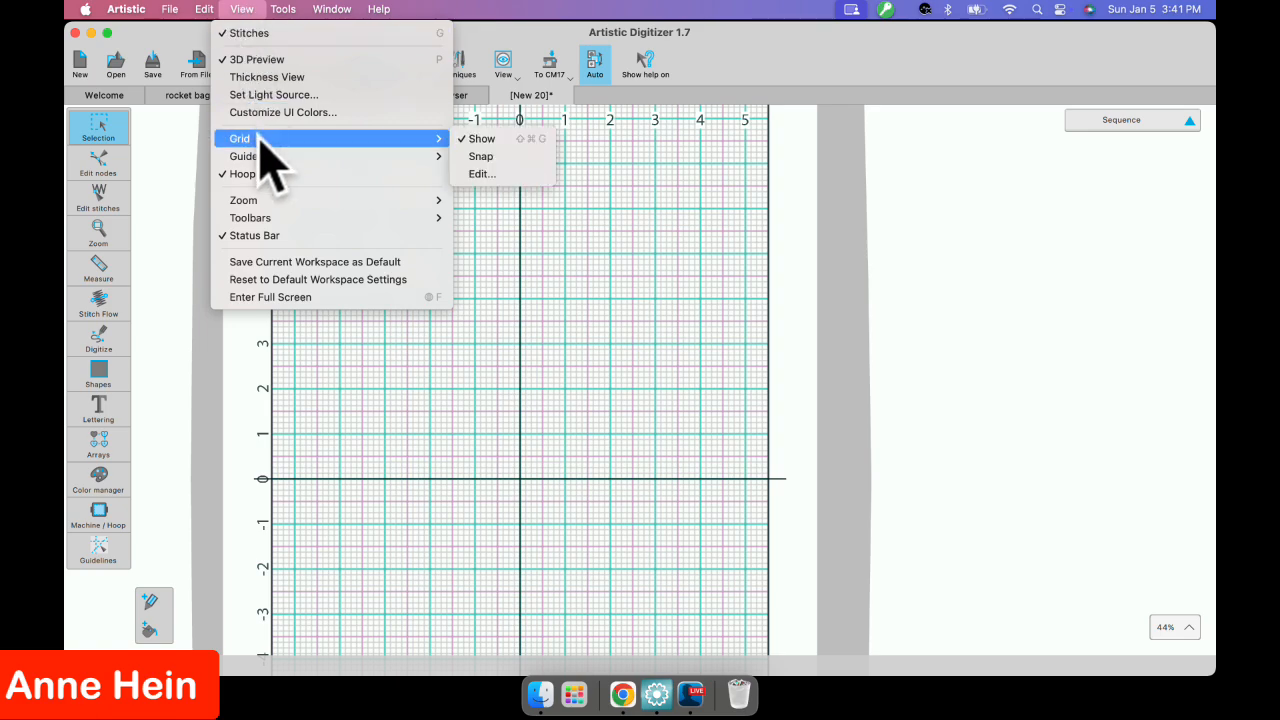
click(482, 140)
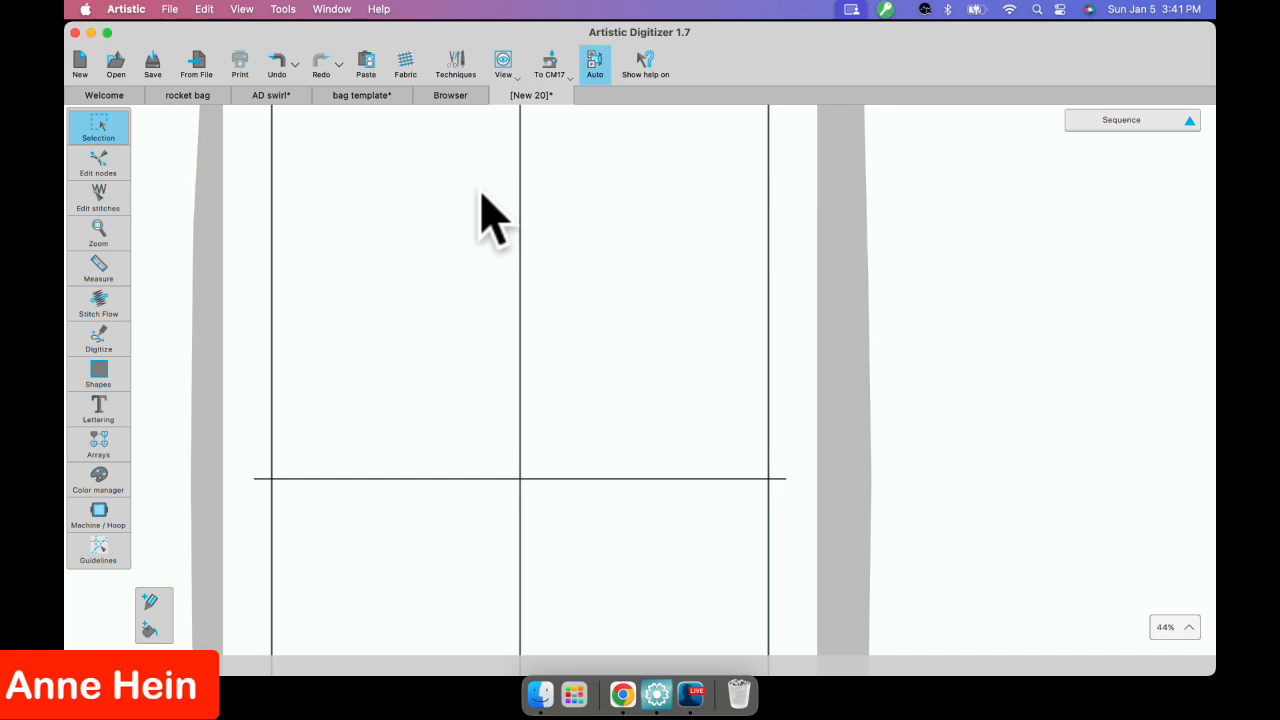
scroll(480, 192, down, 4)
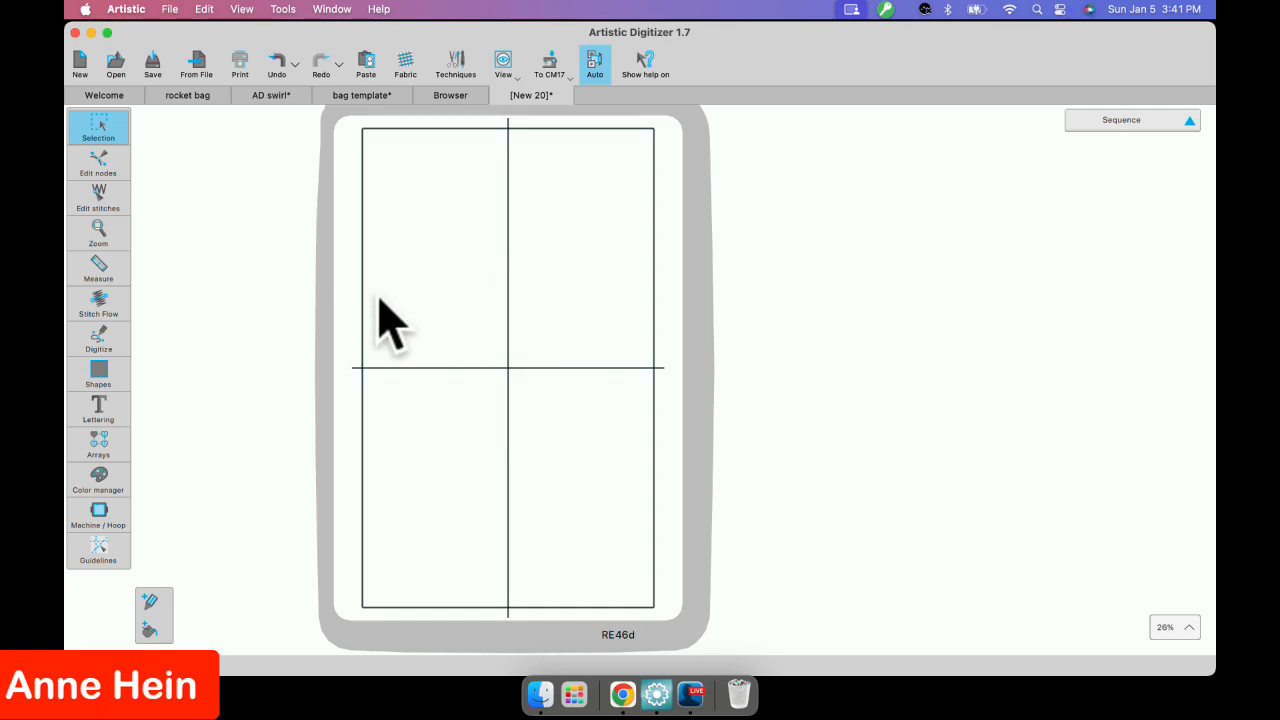
click(244, 9)
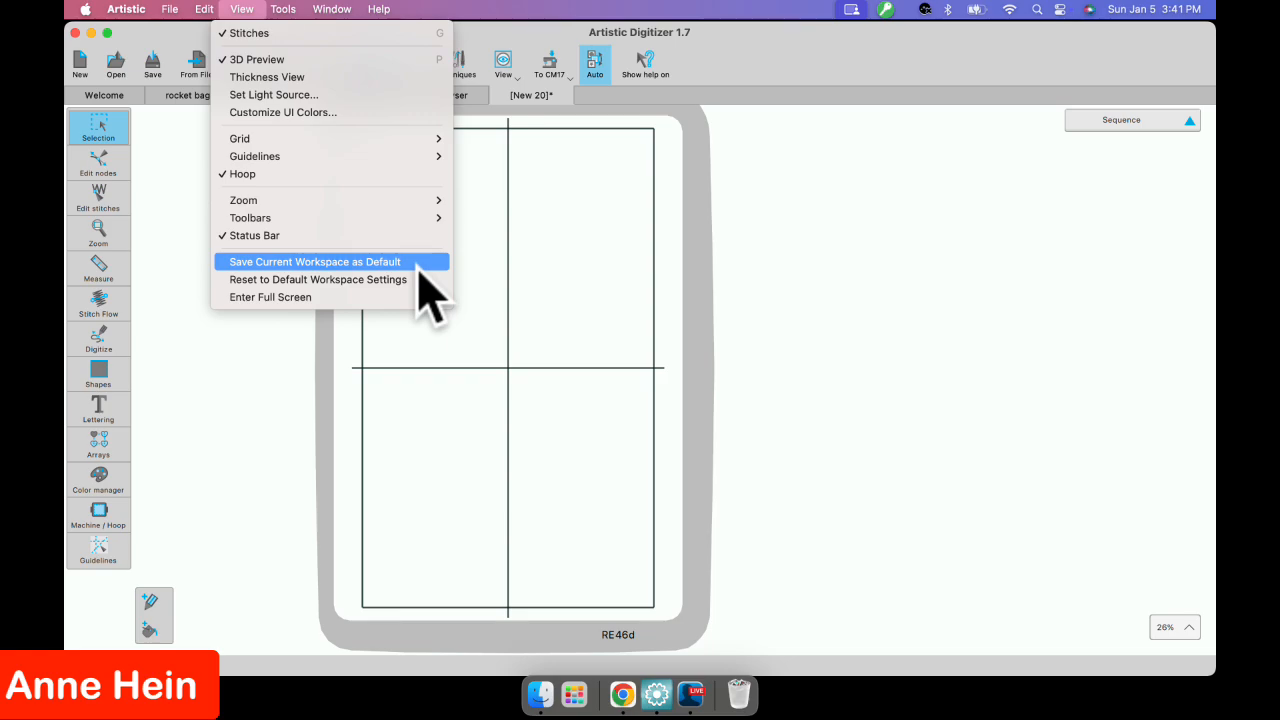
click(526, 280)
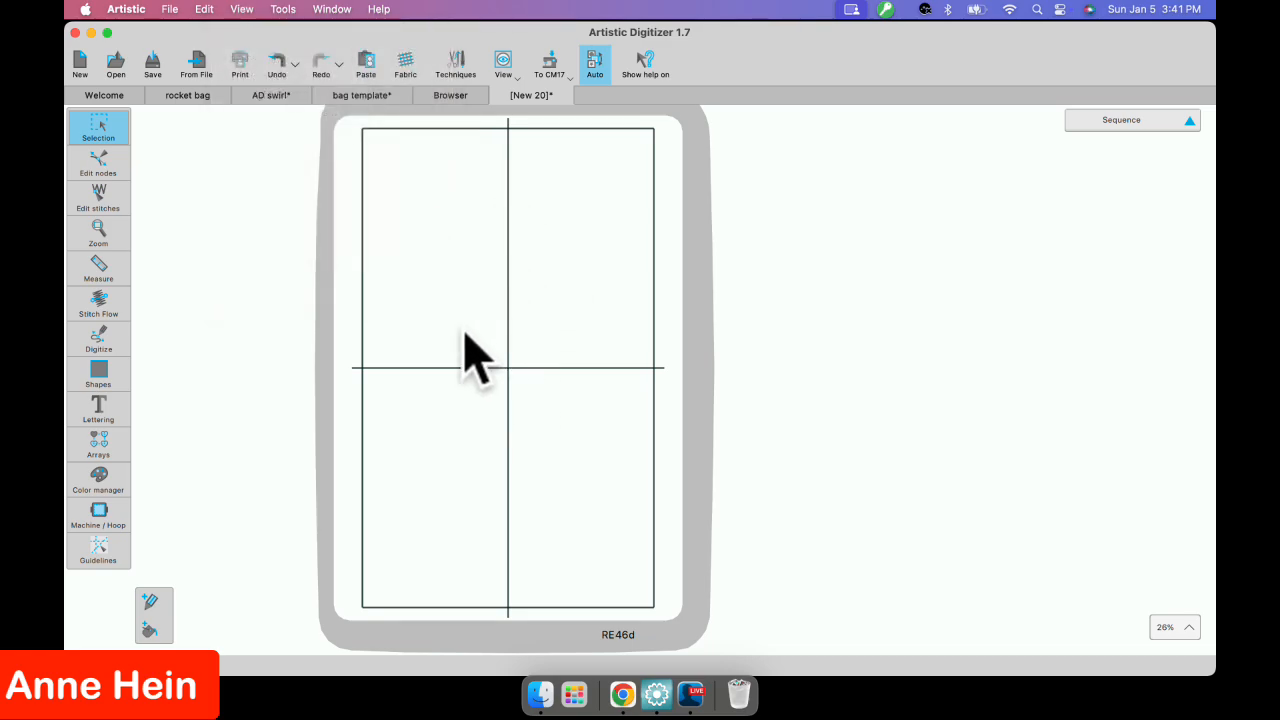
Make the hoop limits color more transparent in the UI colors and save the colors as defaults.
click(242, 10)
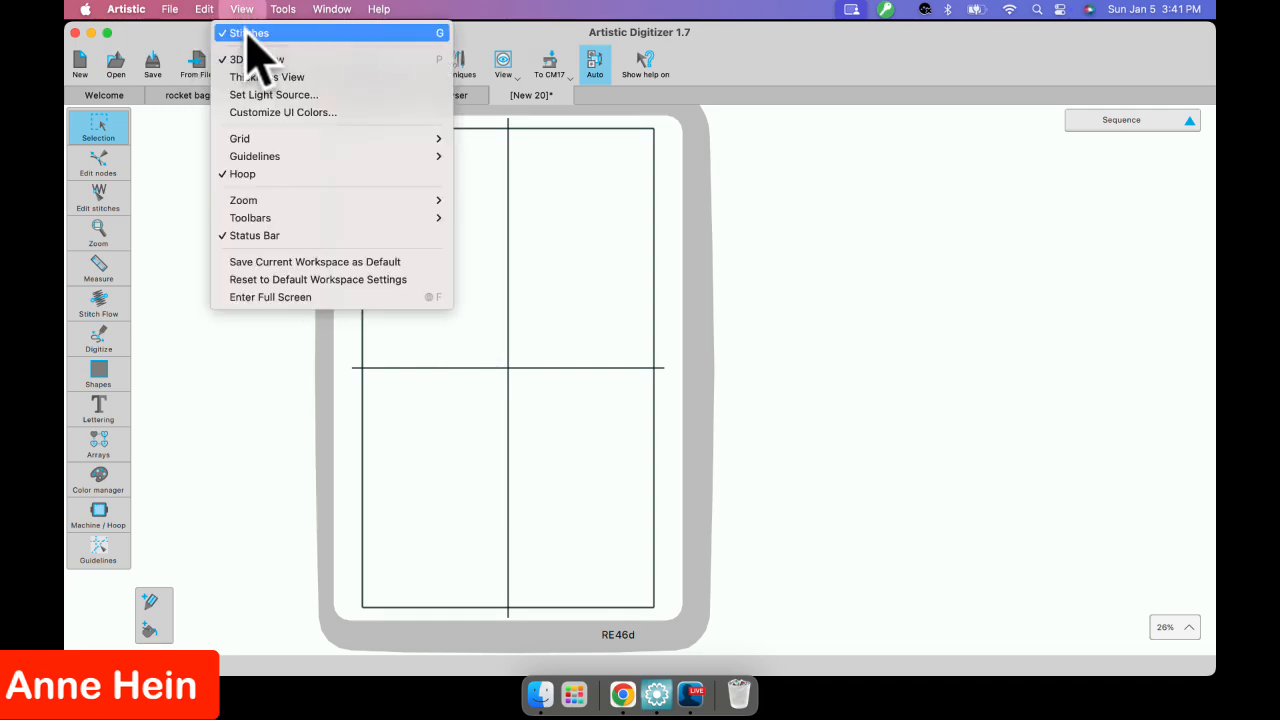
click(265, 114)
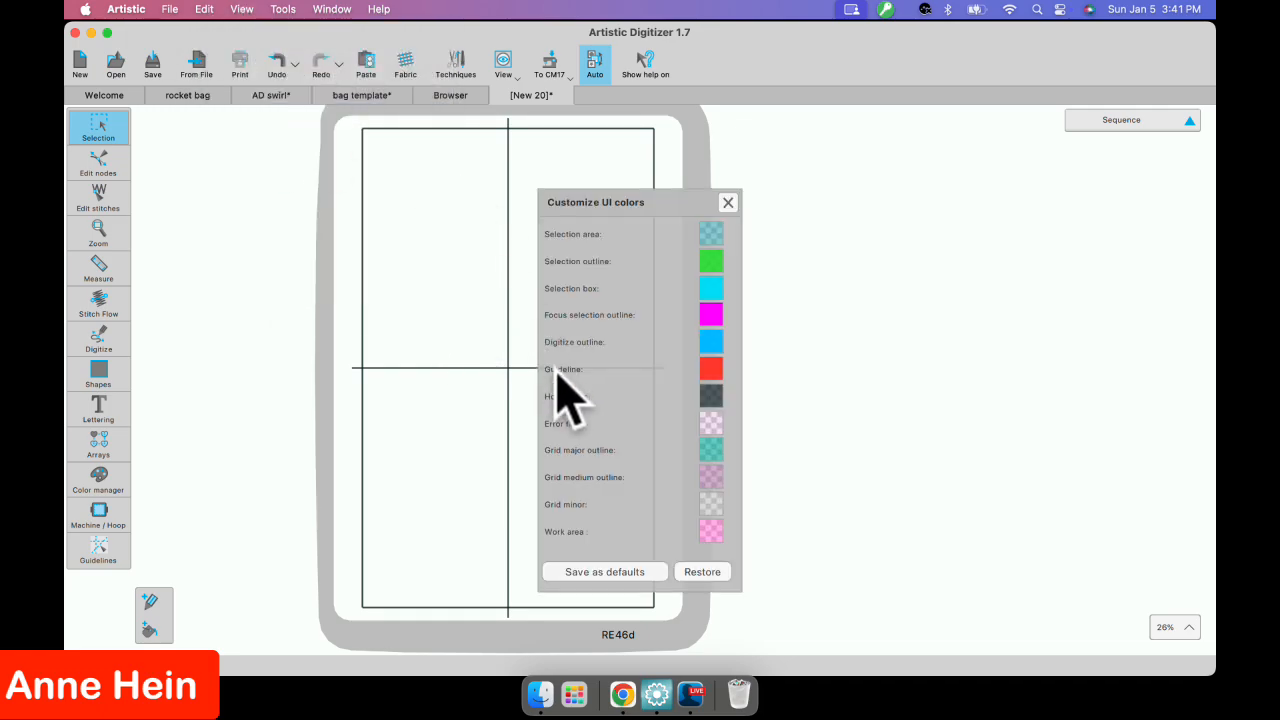
click(712, 396)
drag(680, 469, 680, 527)
click(782, 410)
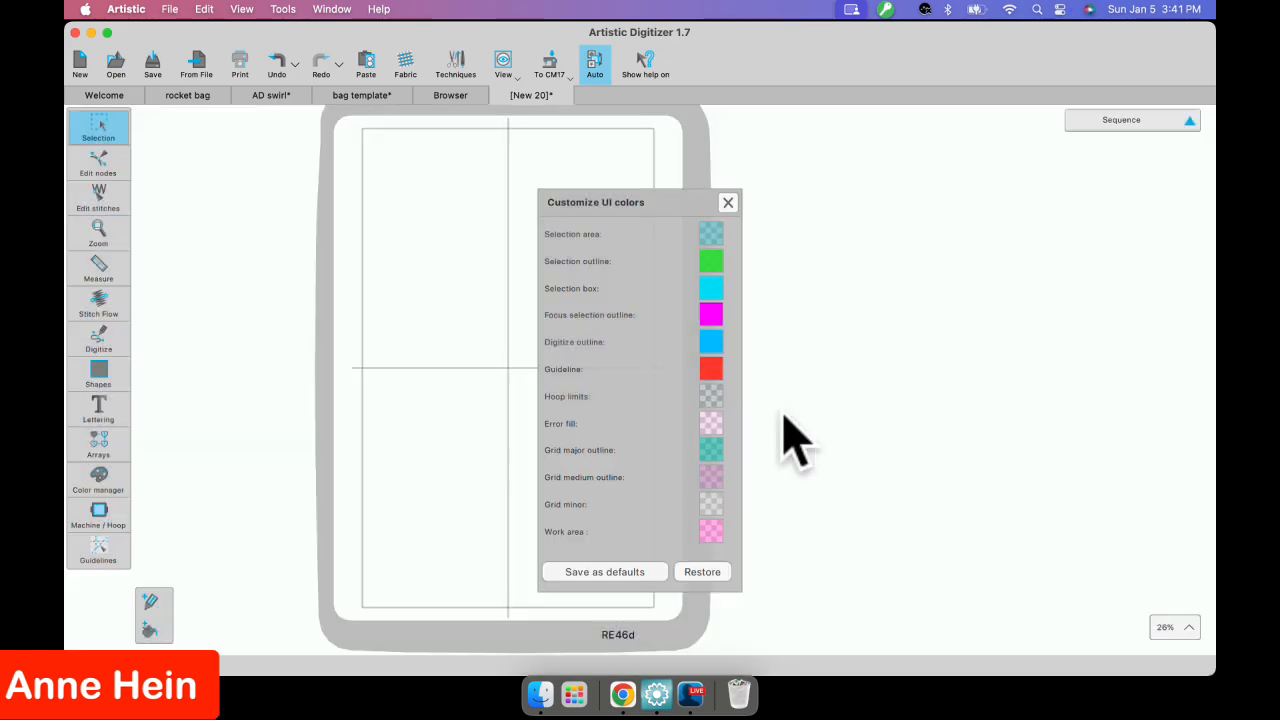
click(605, 572)
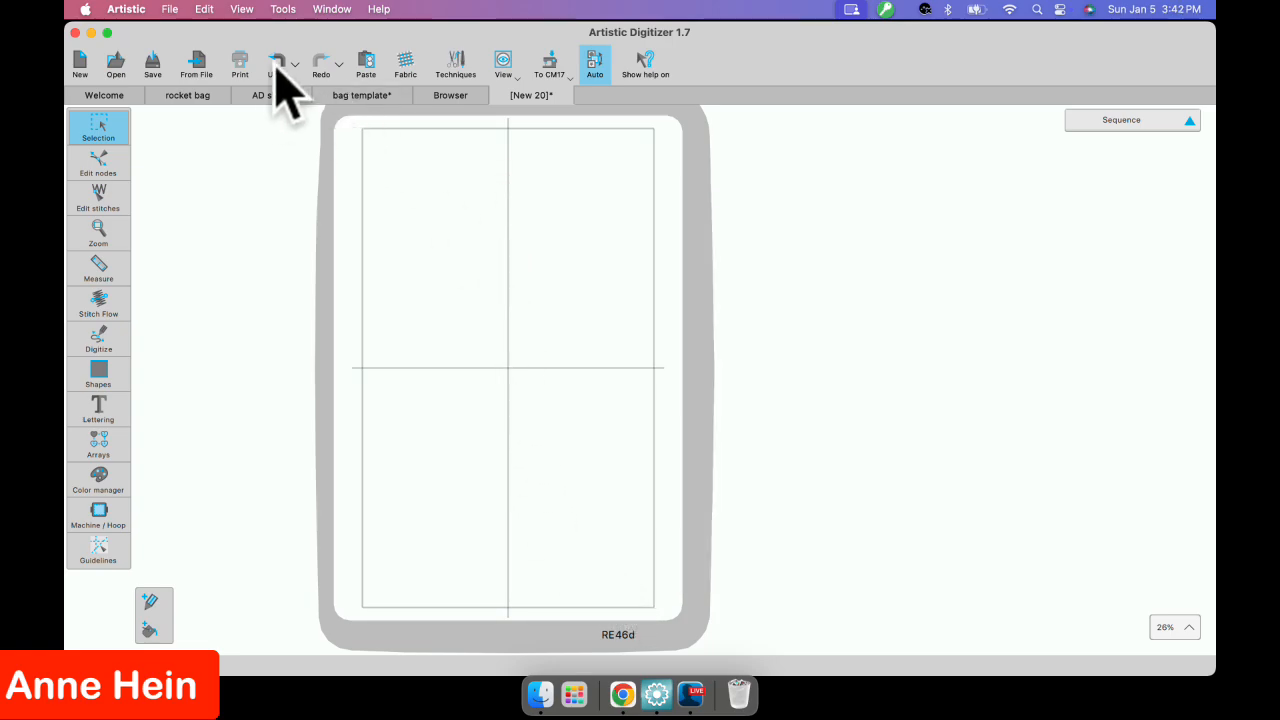
Recolor the hoop limits to a dark teal in the UI colors and save the colors as defaults.
click(243, 9)
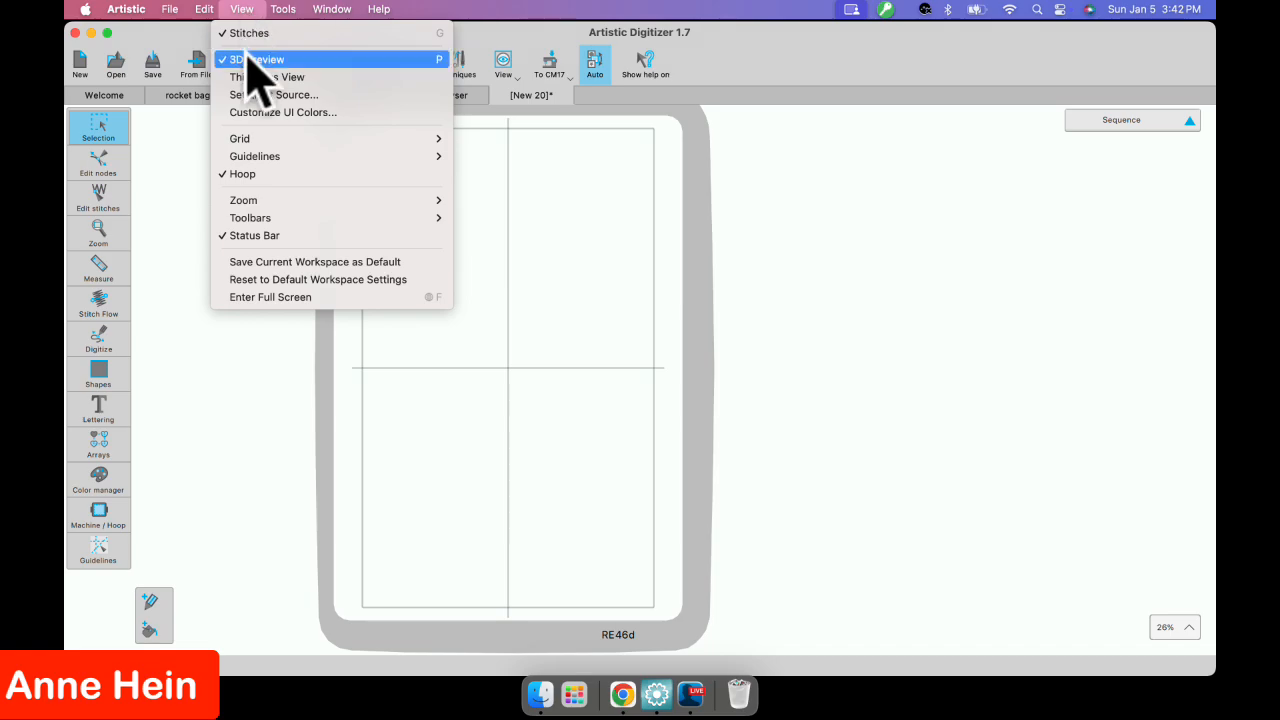
click(285, 118)
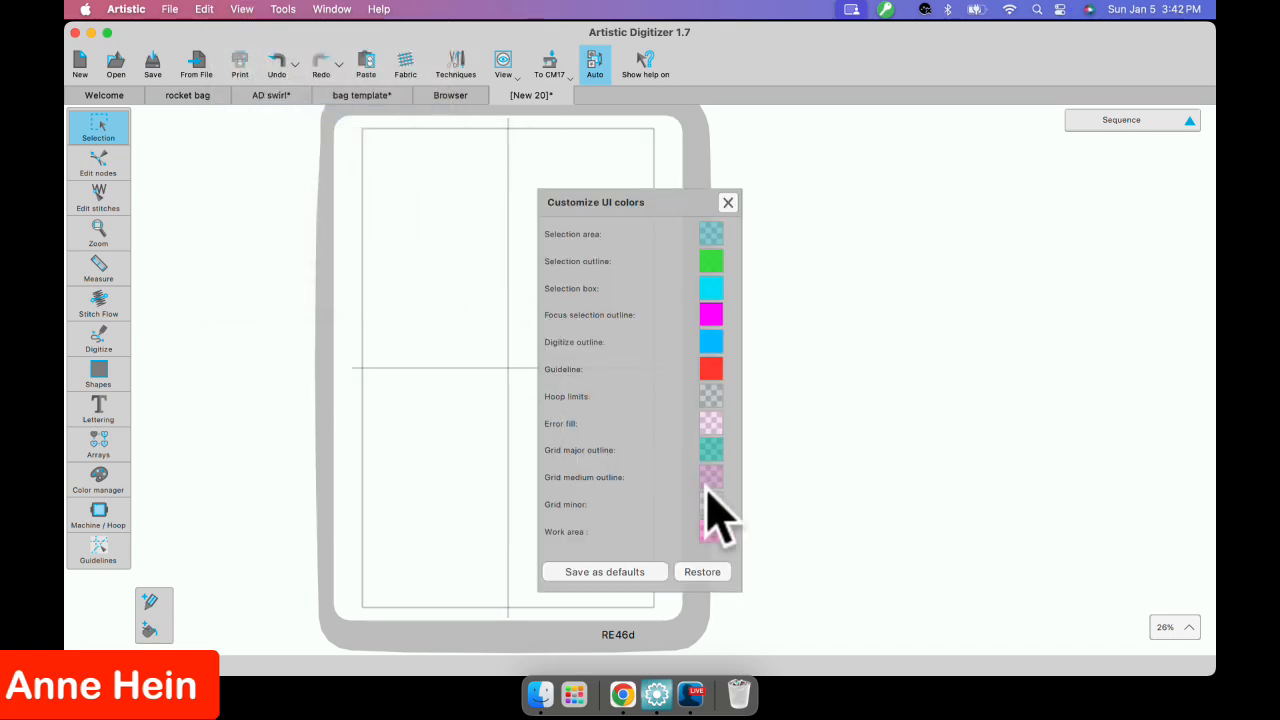
click(710, 368)
drag(652, 455, 657, 526)
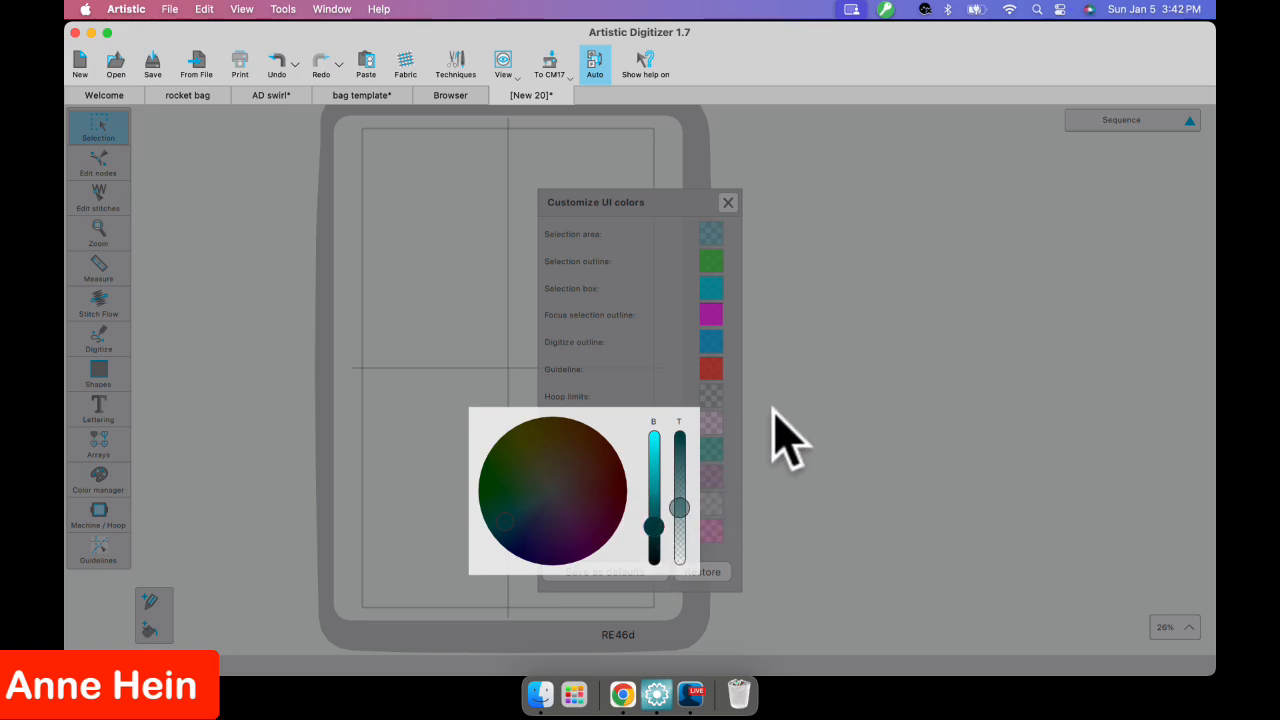
click(774, 285)
click(620, 576)
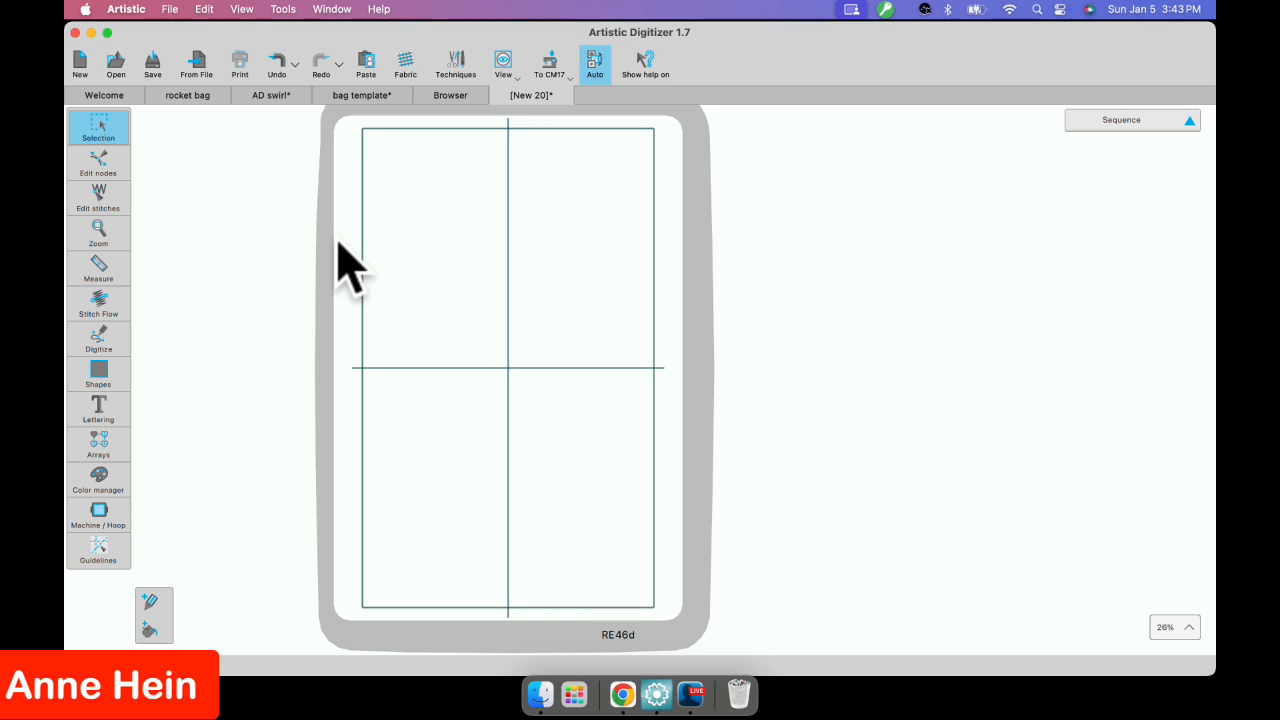
Review the general preferences, including undo levels, backup steps and measurement units, and accept them without changes.
click(127, 11)
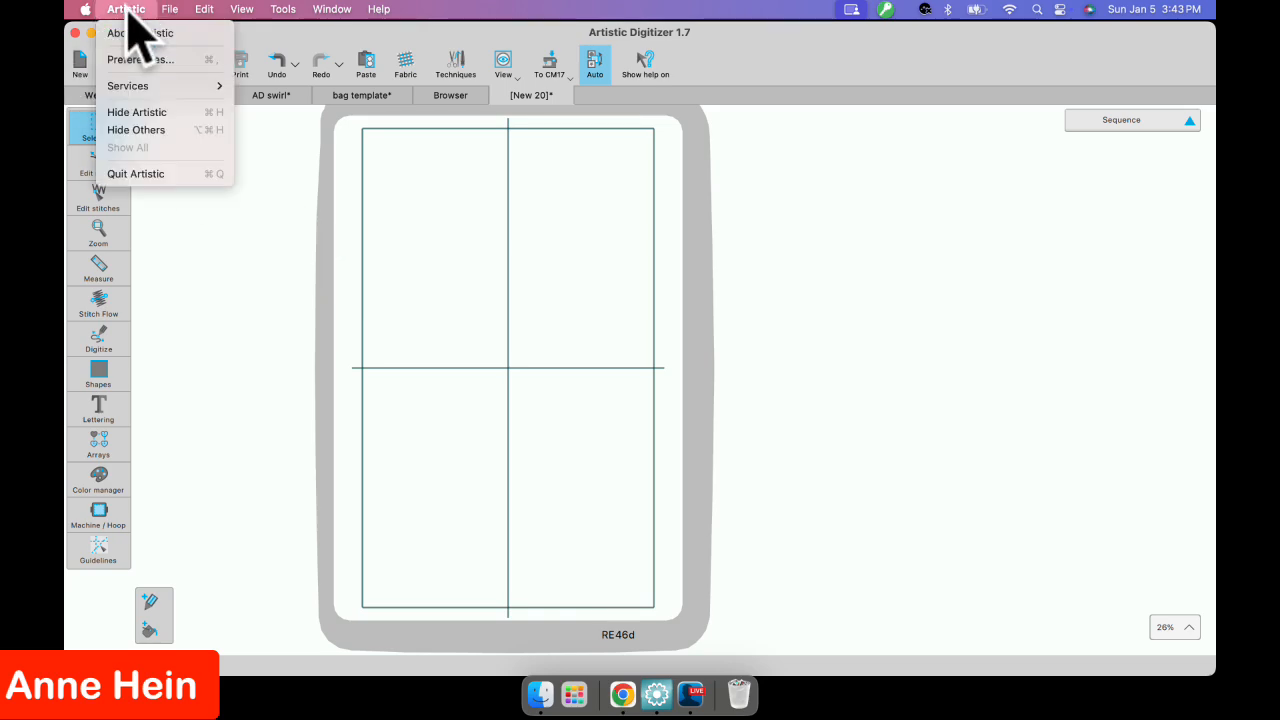
click(139, 62)
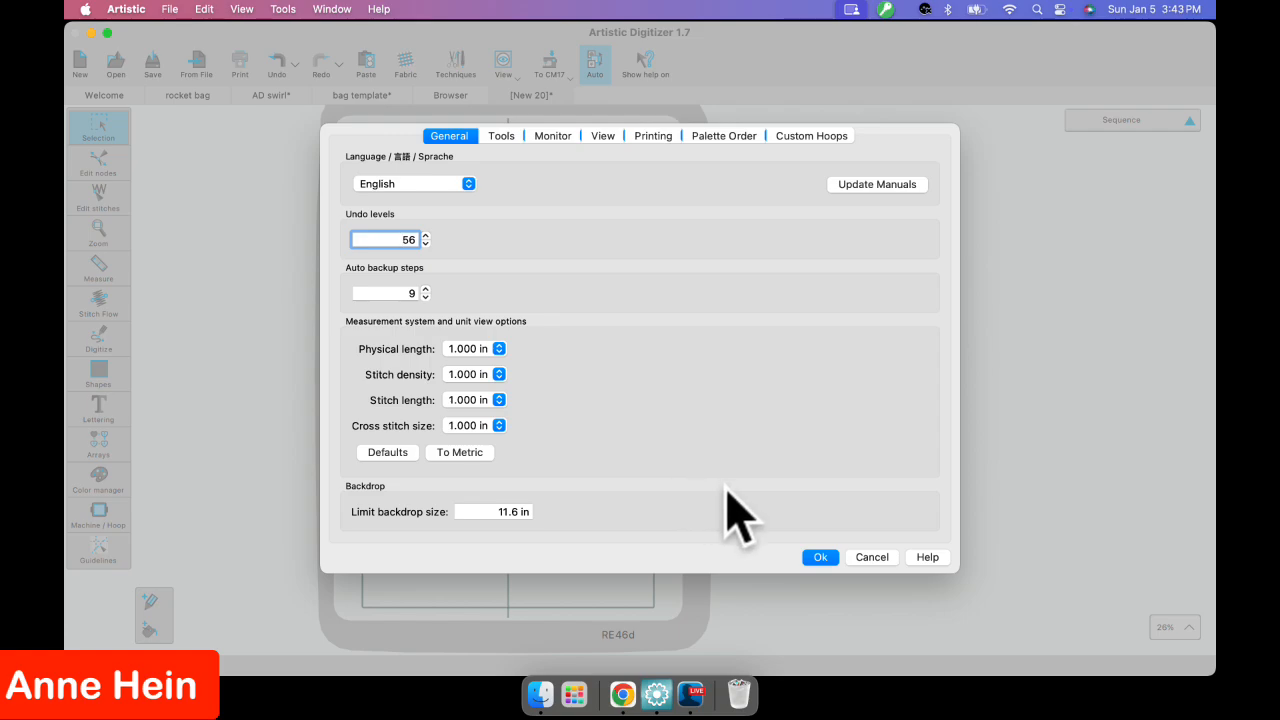
click(816, 558)
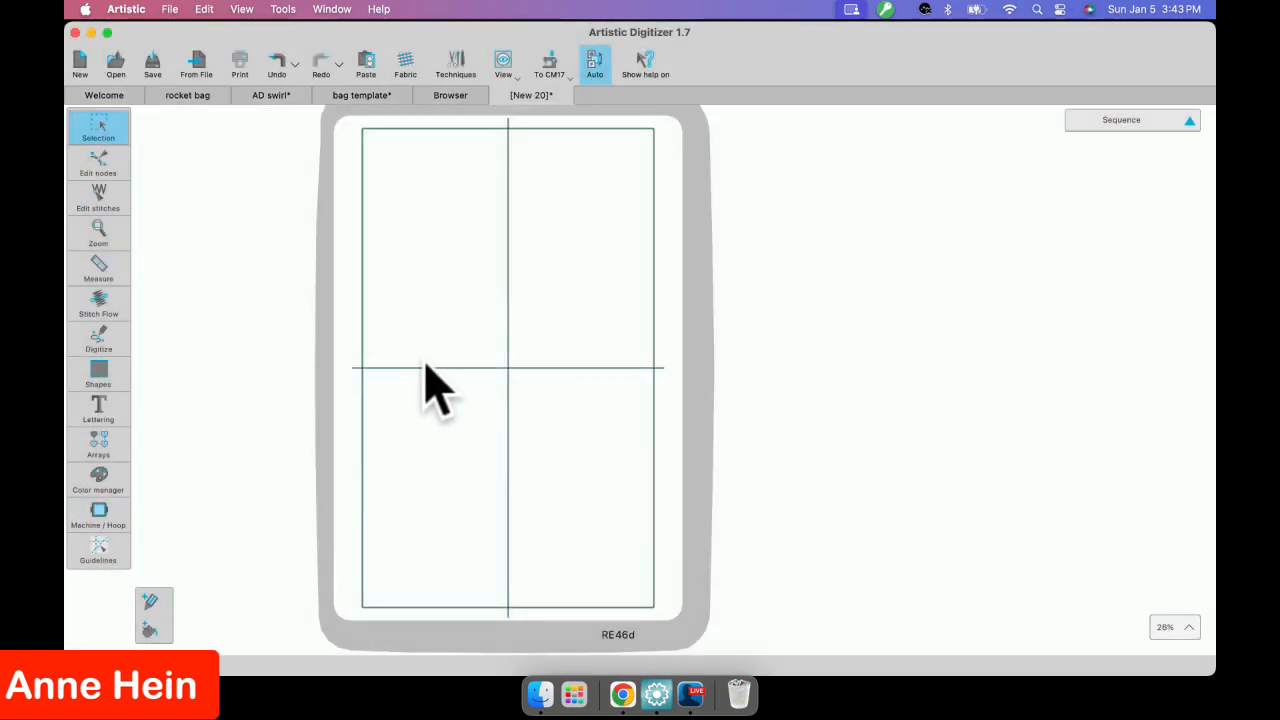
Draw a rectangle about 5.2 in wide and 4.3 in high just above the hoop center and switch to rectangle selection.
click(97, 376)
click(130, 380)
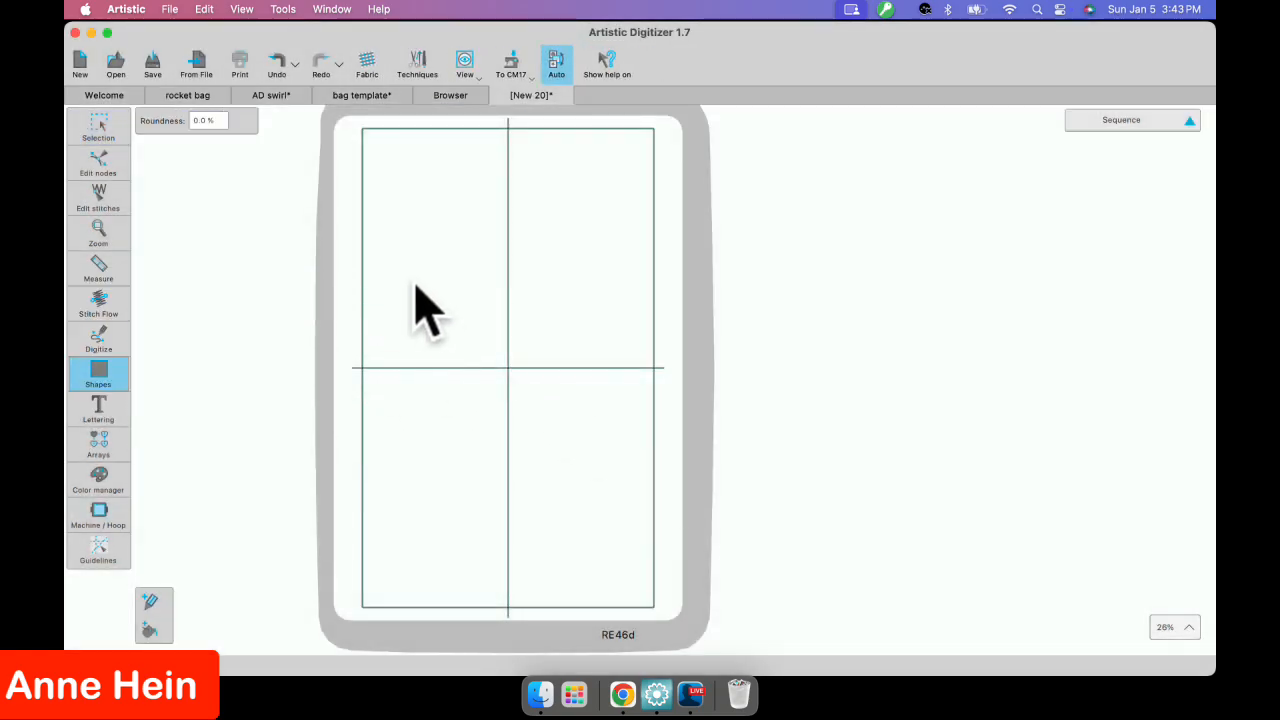
drag(414, 279, 552, 392)
click(98, 126)
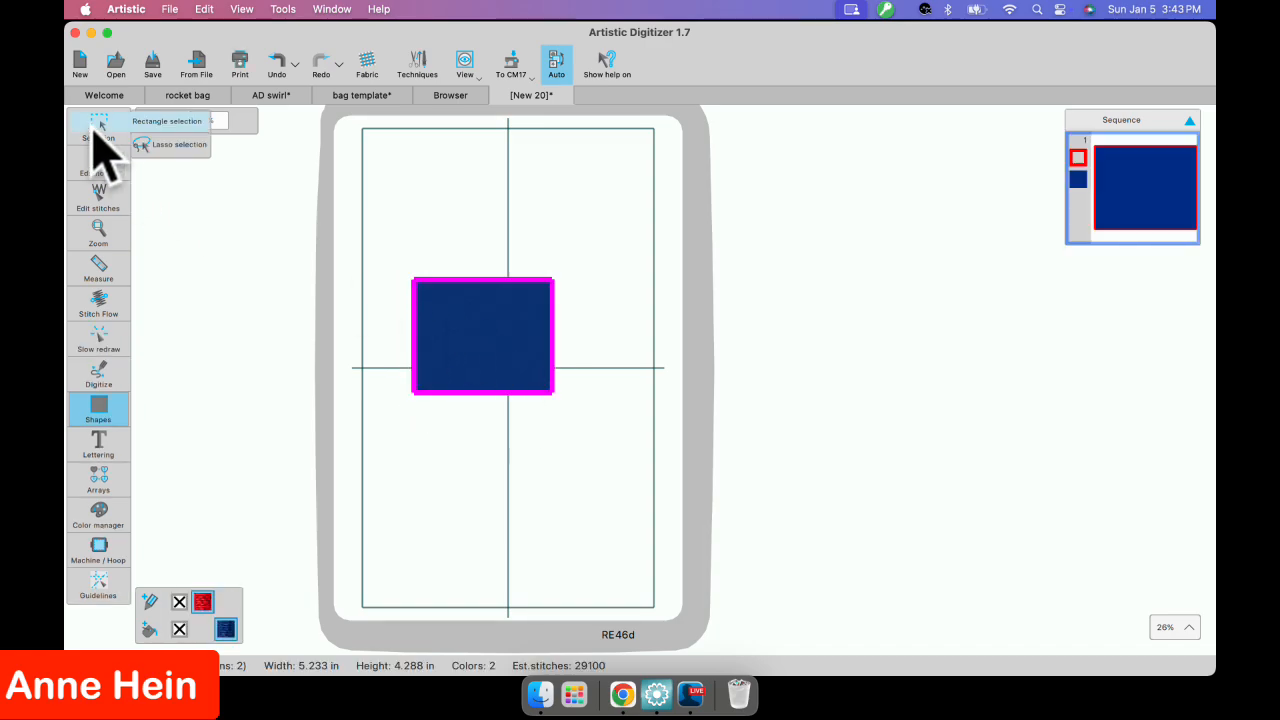
click(175, 121)
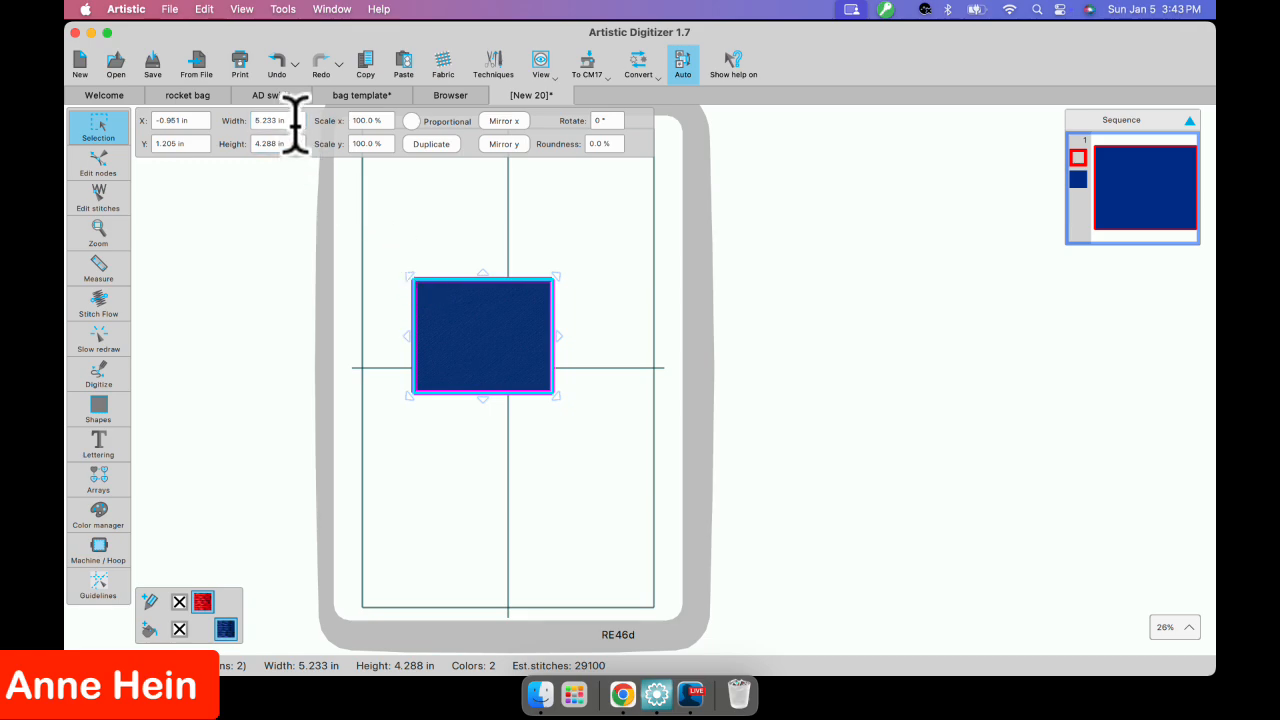
Resize the blue rectangle to a width of 4 cm and a height of 6 cm, entering both with metric units.
click(253, 120)
text(4cm)
key(Return)
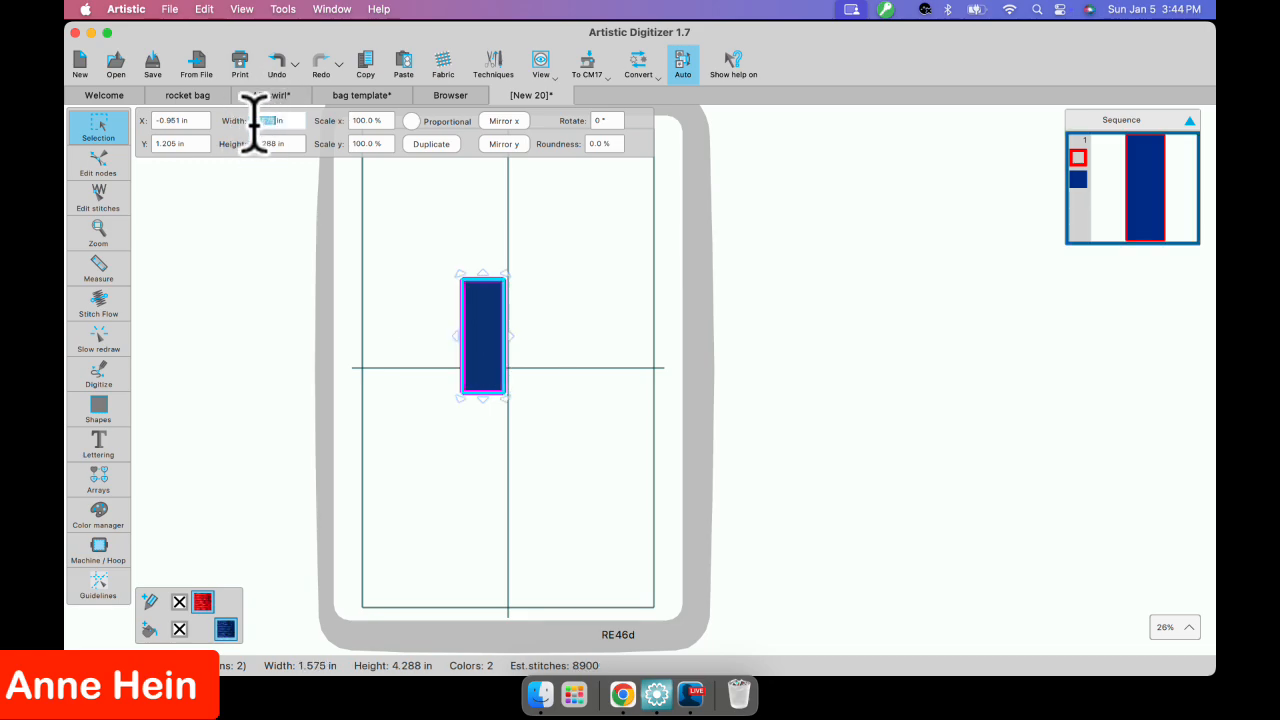
click(258, 198)
click(472, 318)
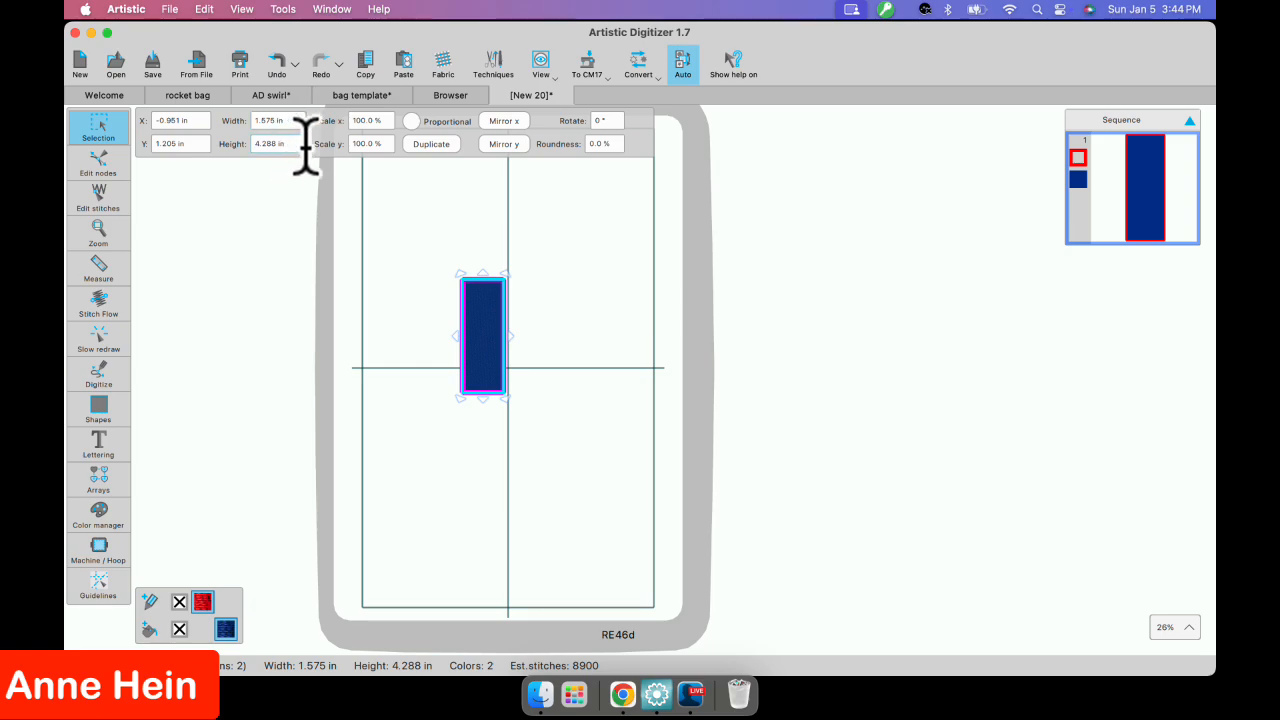
click(244, 145)
text(6cm)
key(Return)
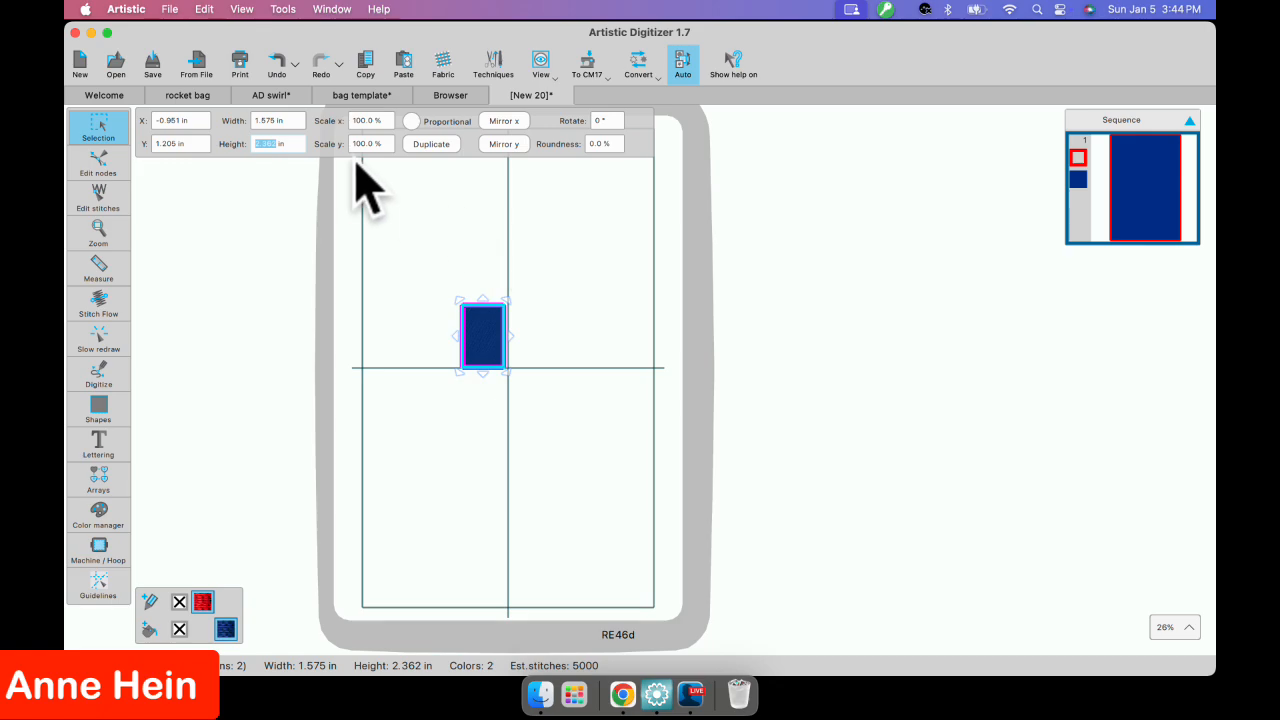
Delete the blue rectangle from the design.
click(458, 249)
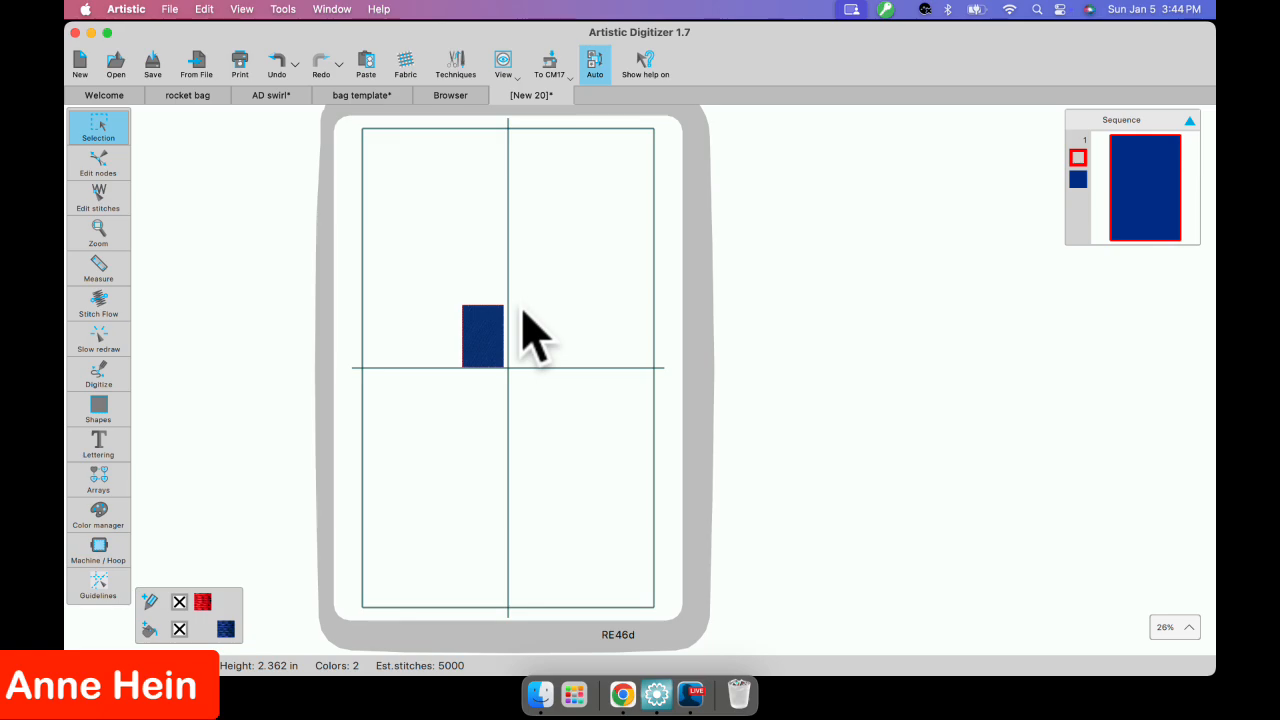
click(476, 325)
key(Delete)
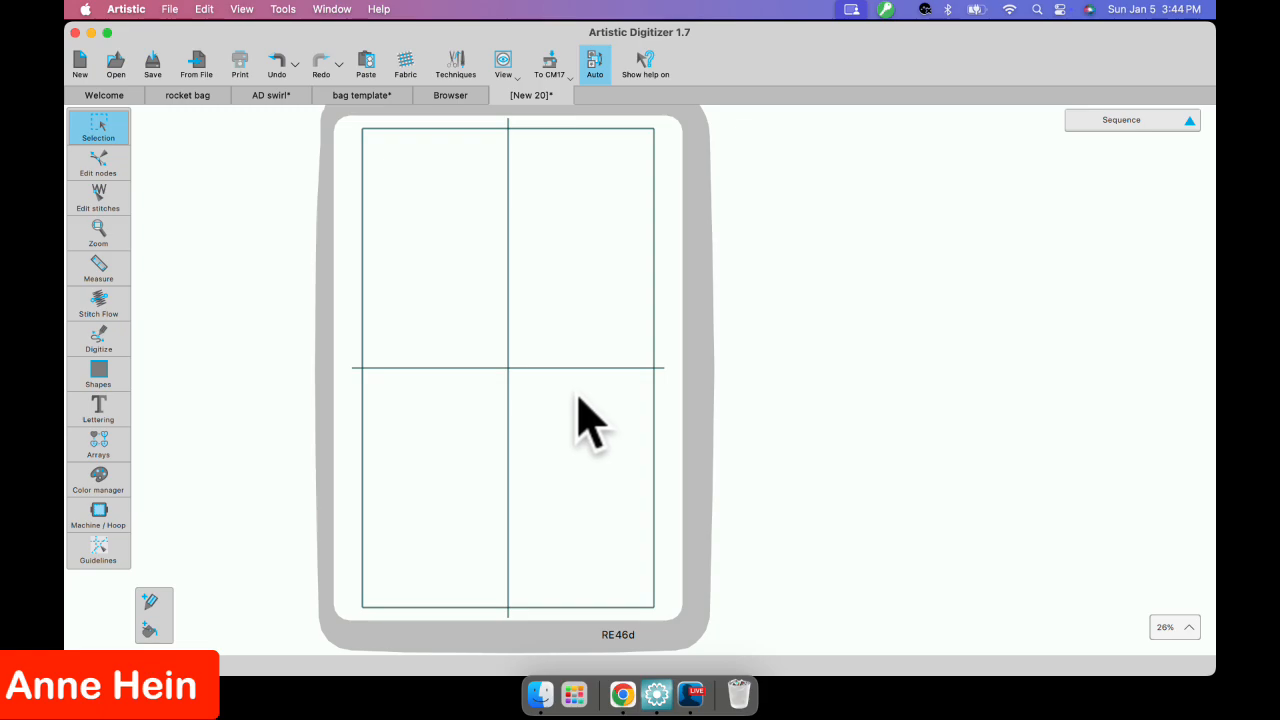
Add a rectangular work area guideline 6 in wide and 6 in high, centered at X 0 and Y 0.
click(100, 553)
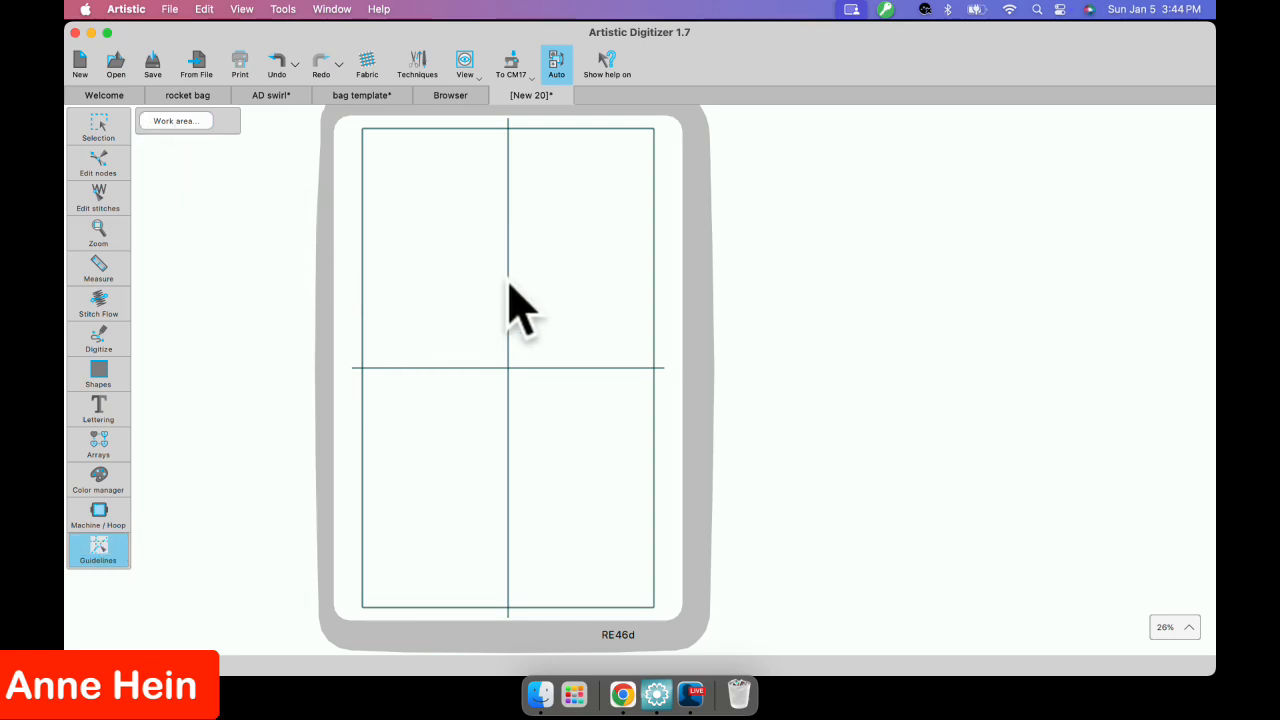
click(175, 121)
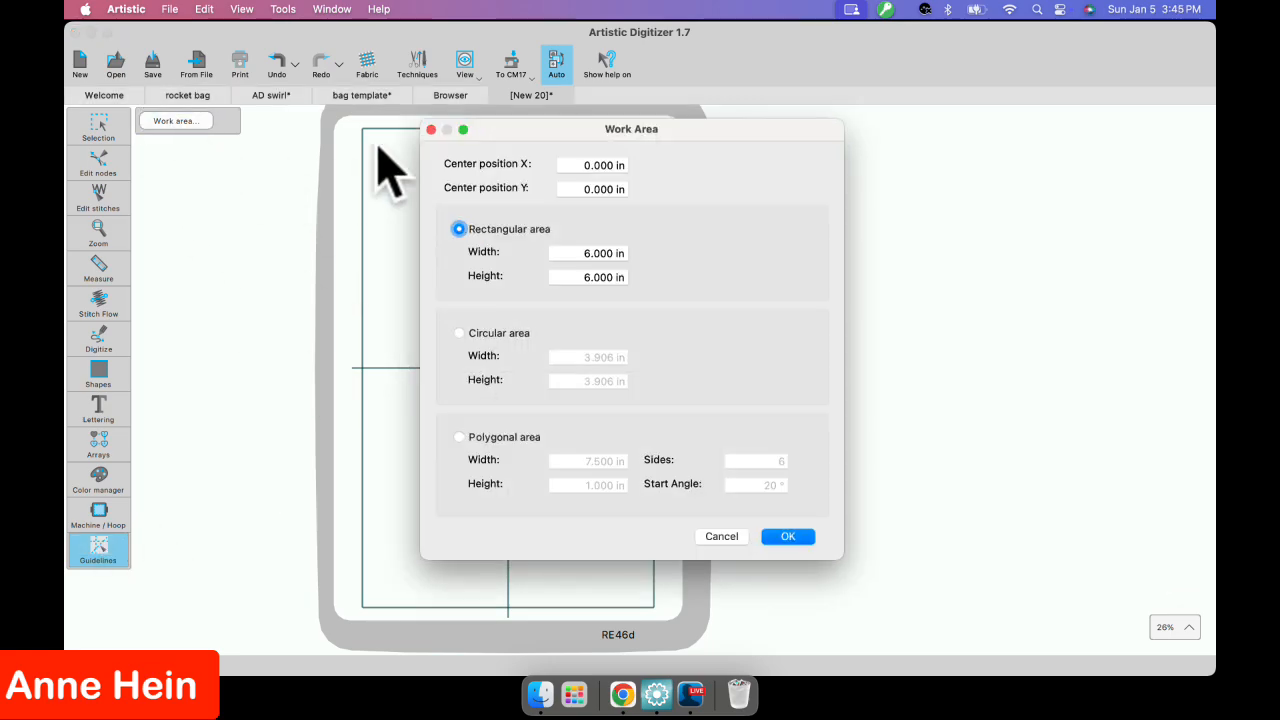
drag(503, 134, 718, 136)
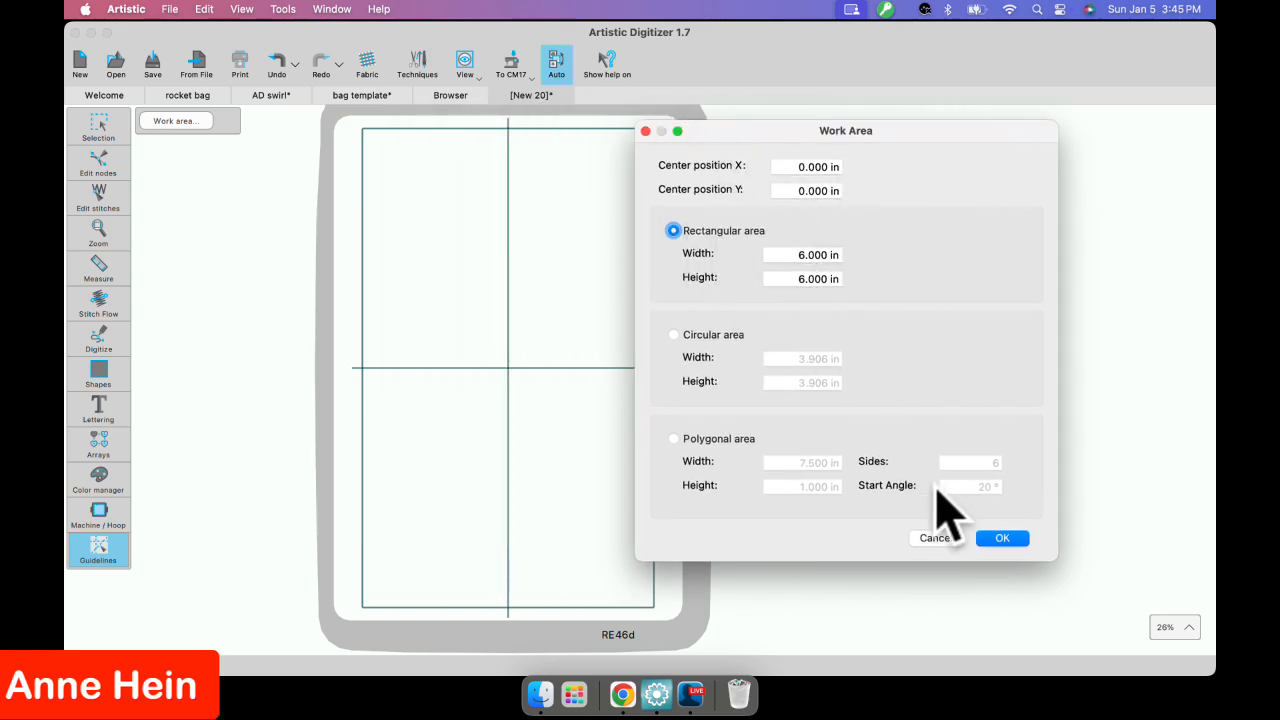
click(1006, 540)
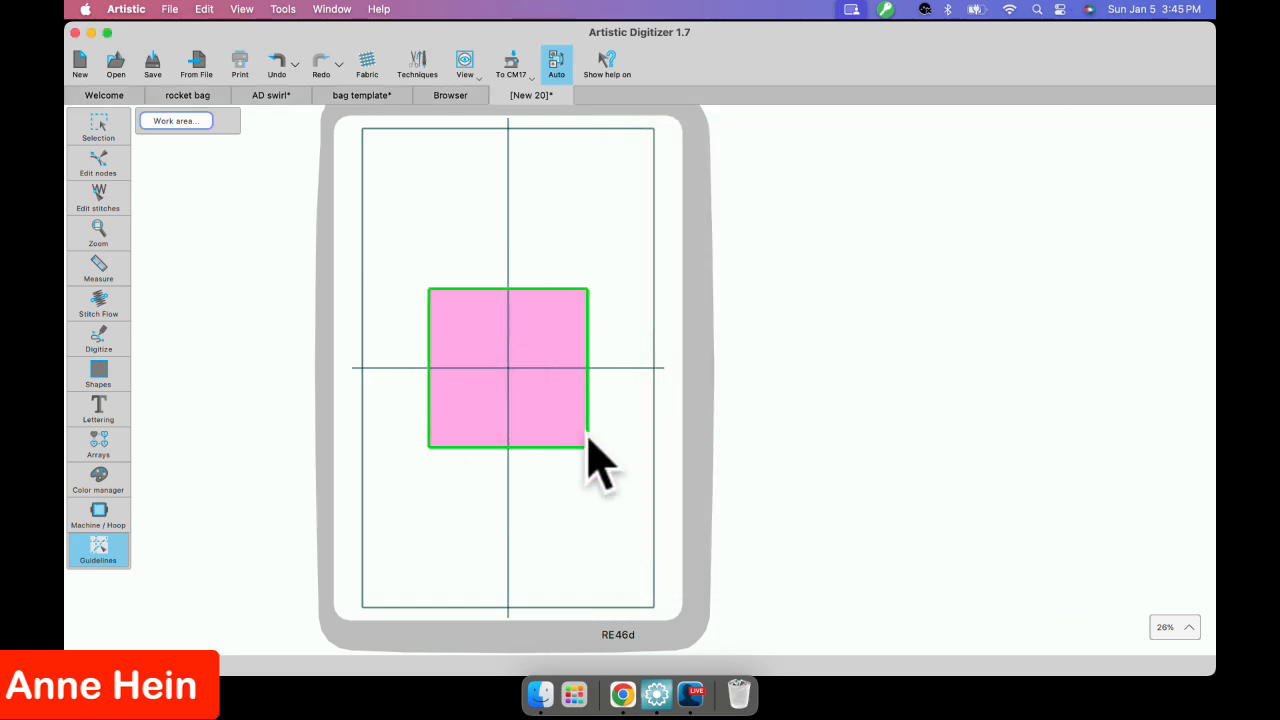
Review the work area's rectangular, circular and polygonal options and accept the settings without changes.
click(185, 121)
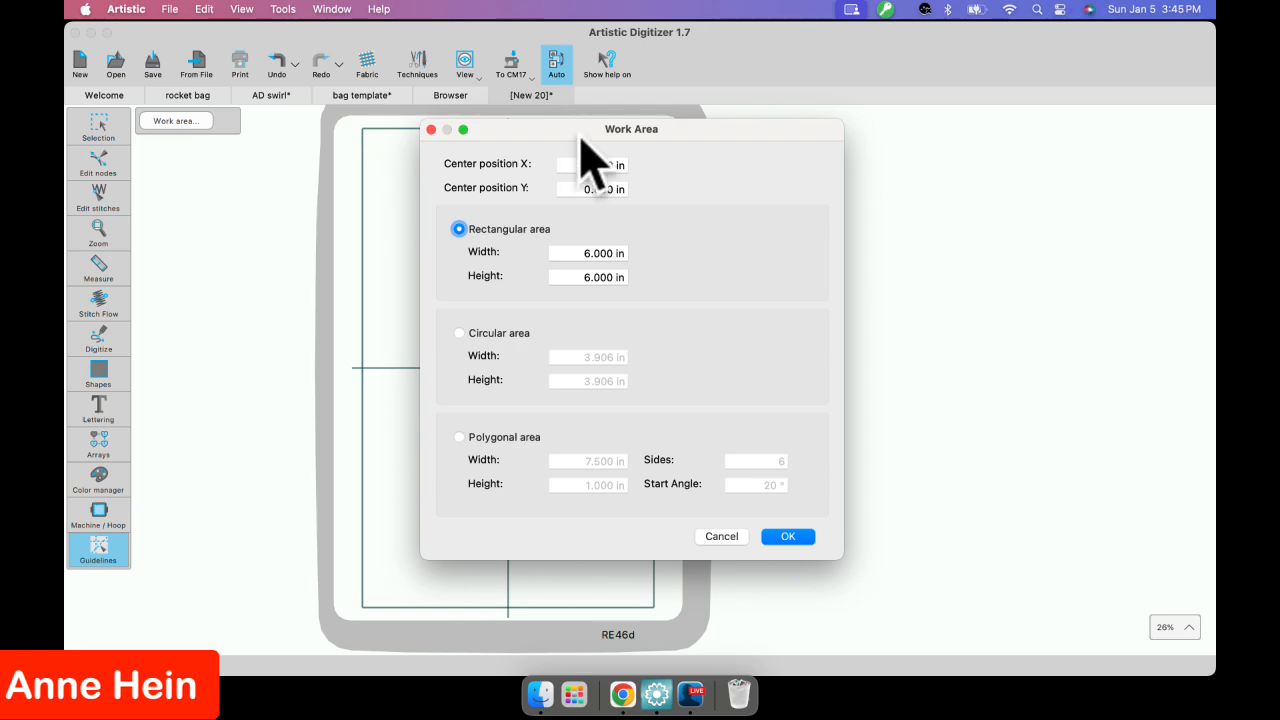
drag(568, 125, 853, 147)
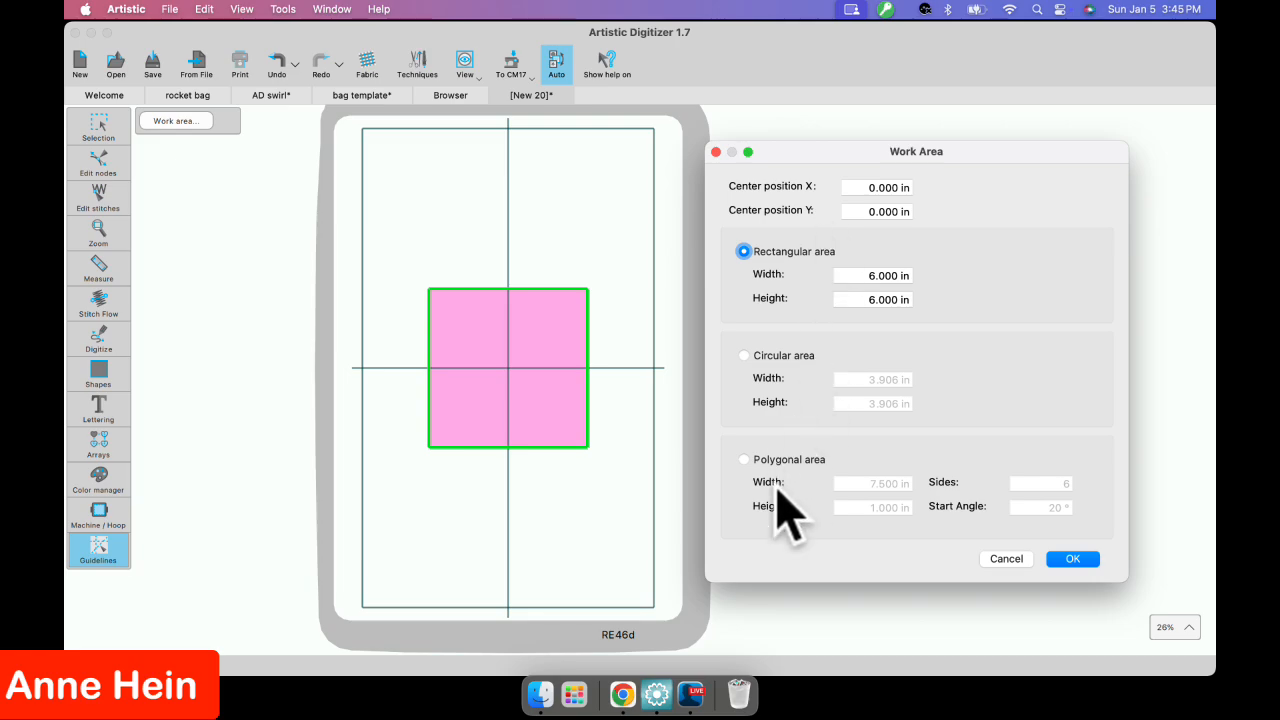
drag(969, 152, 758, 148)
click(800, 556)
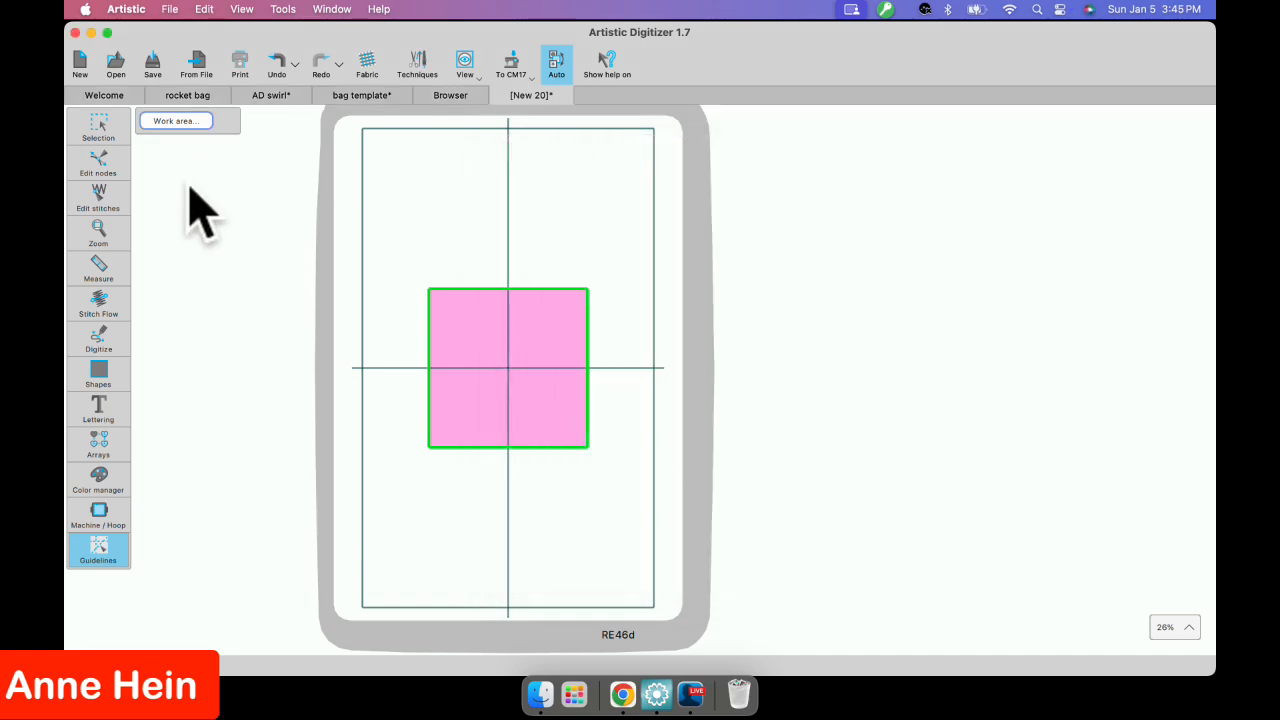
Delete the square work area from the hoop and return to rectangle selection.
click(100, 553)
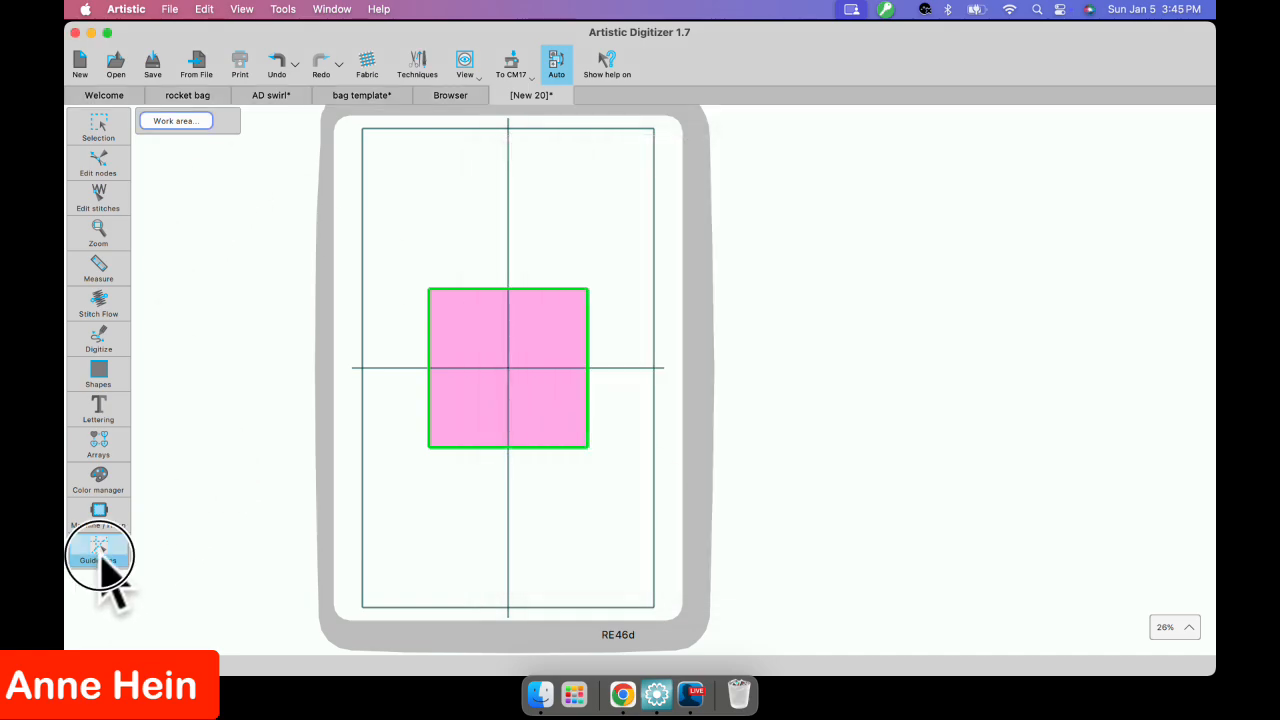
key(Delete)
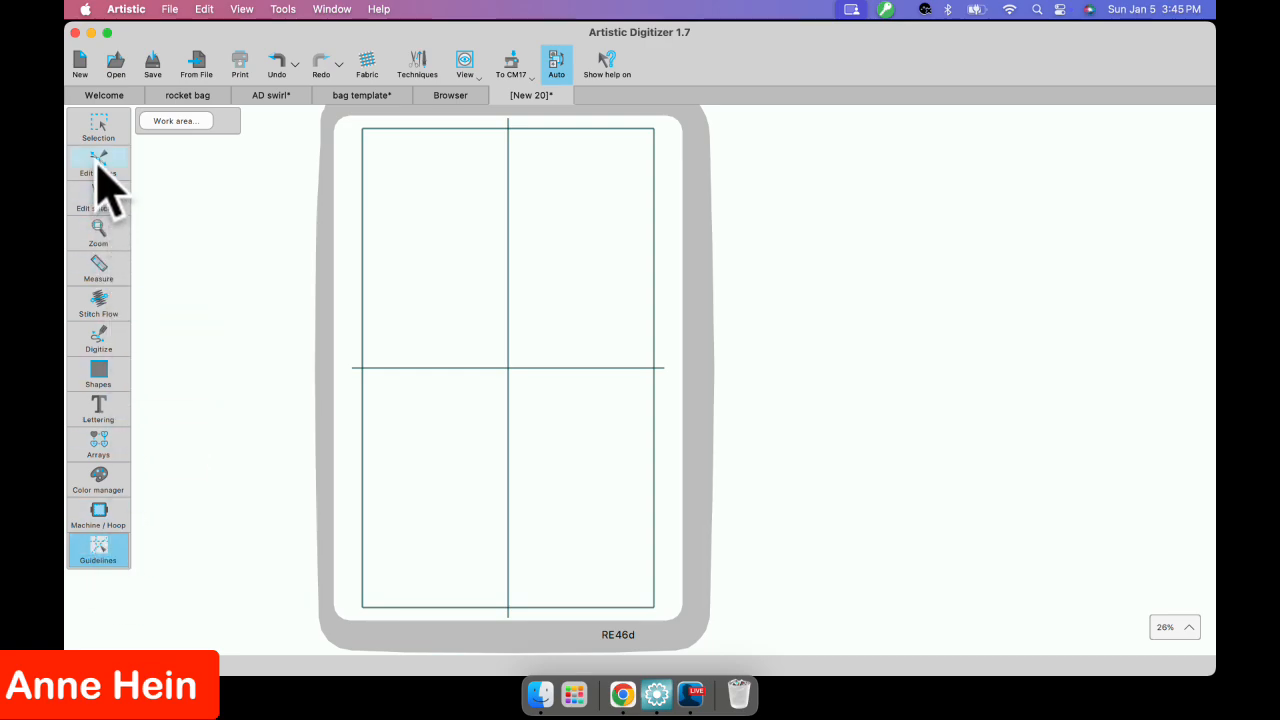
mouse_move(112, 418)
mouse_move(112, 118)
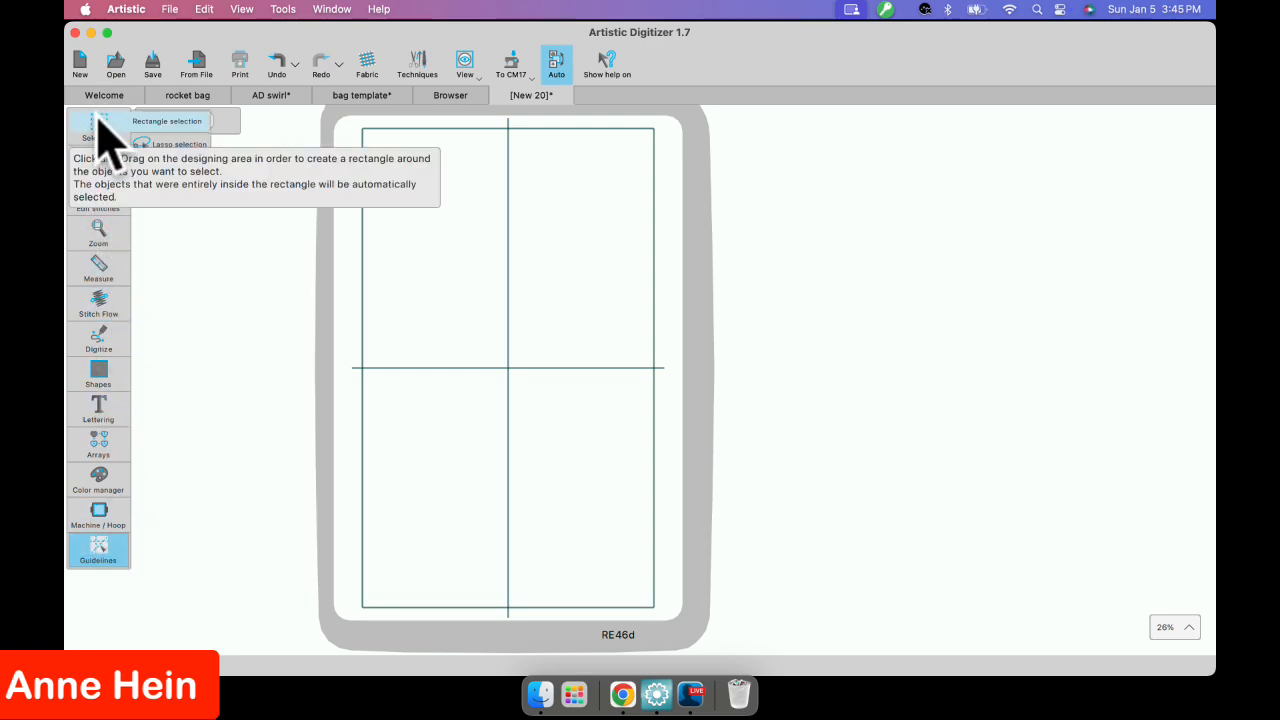
click(97, 122)
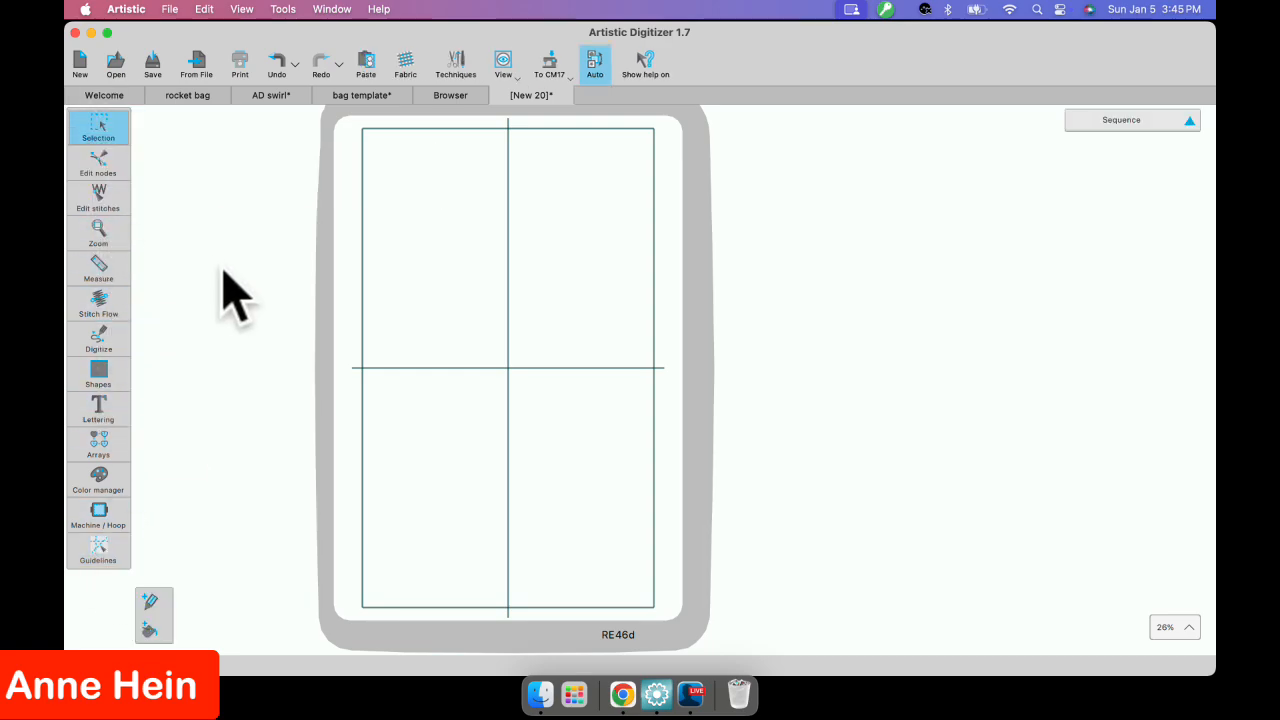
Draw an ellipse about 9.3 in wide and 13.6 in high around the hoop center.
mouse_move(103, 371)
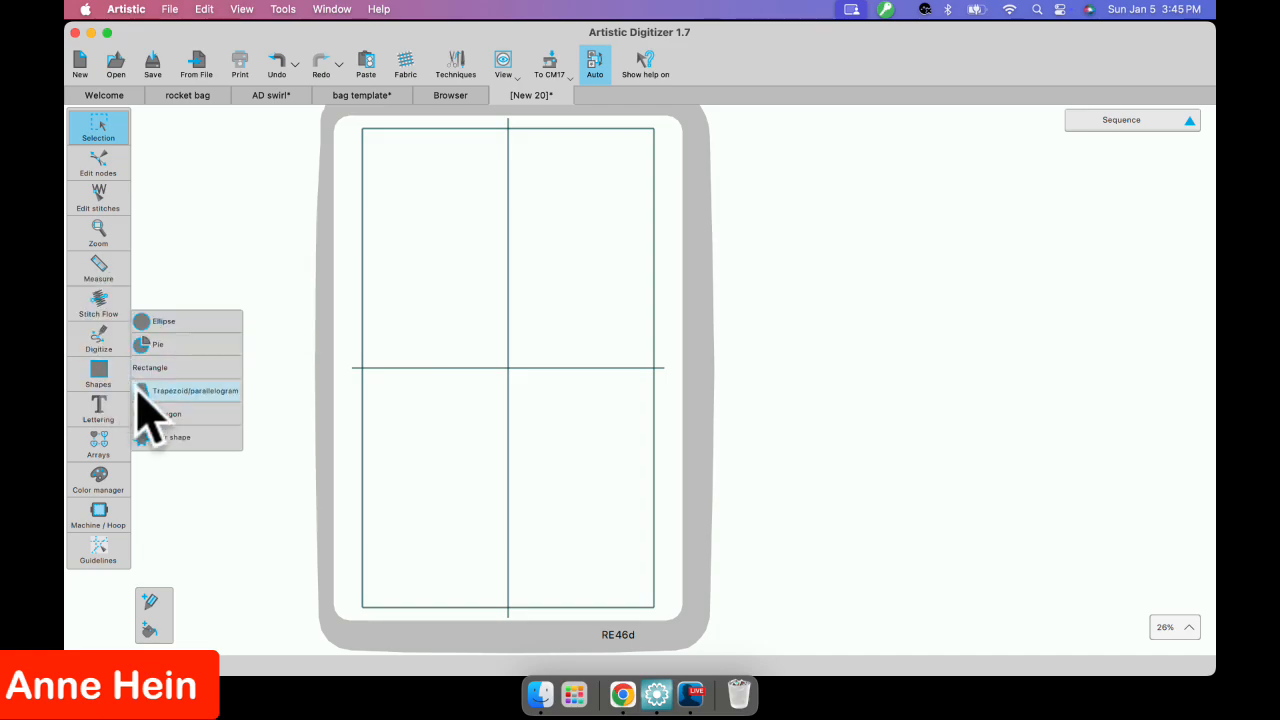
click(145, 391)
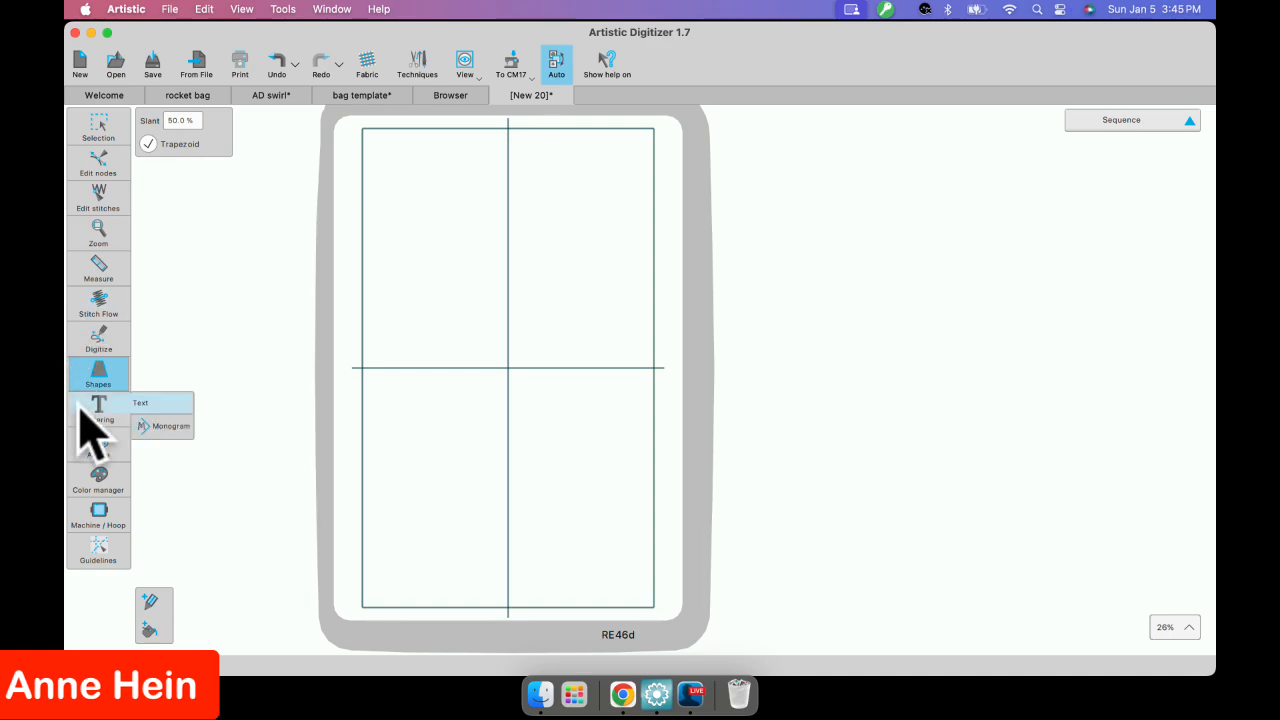
mouse_move(100, 372)
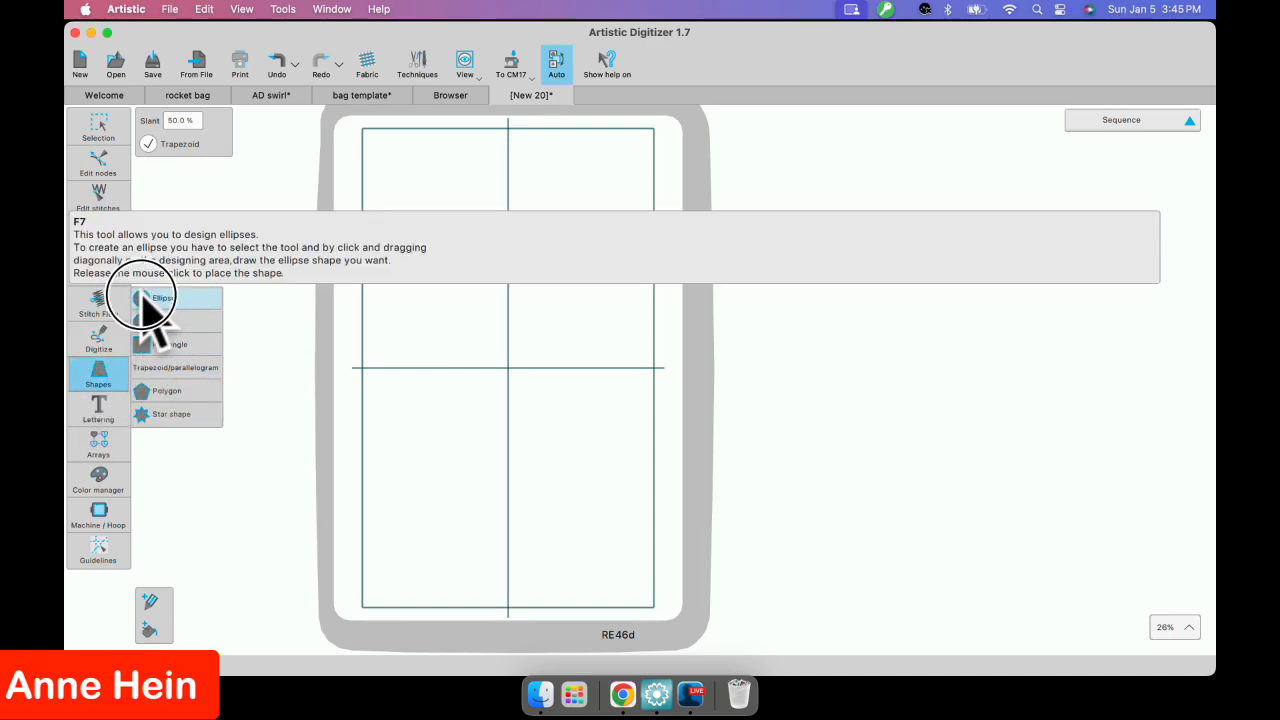
click(148, 298)
drag(410, 227, 625, 550)
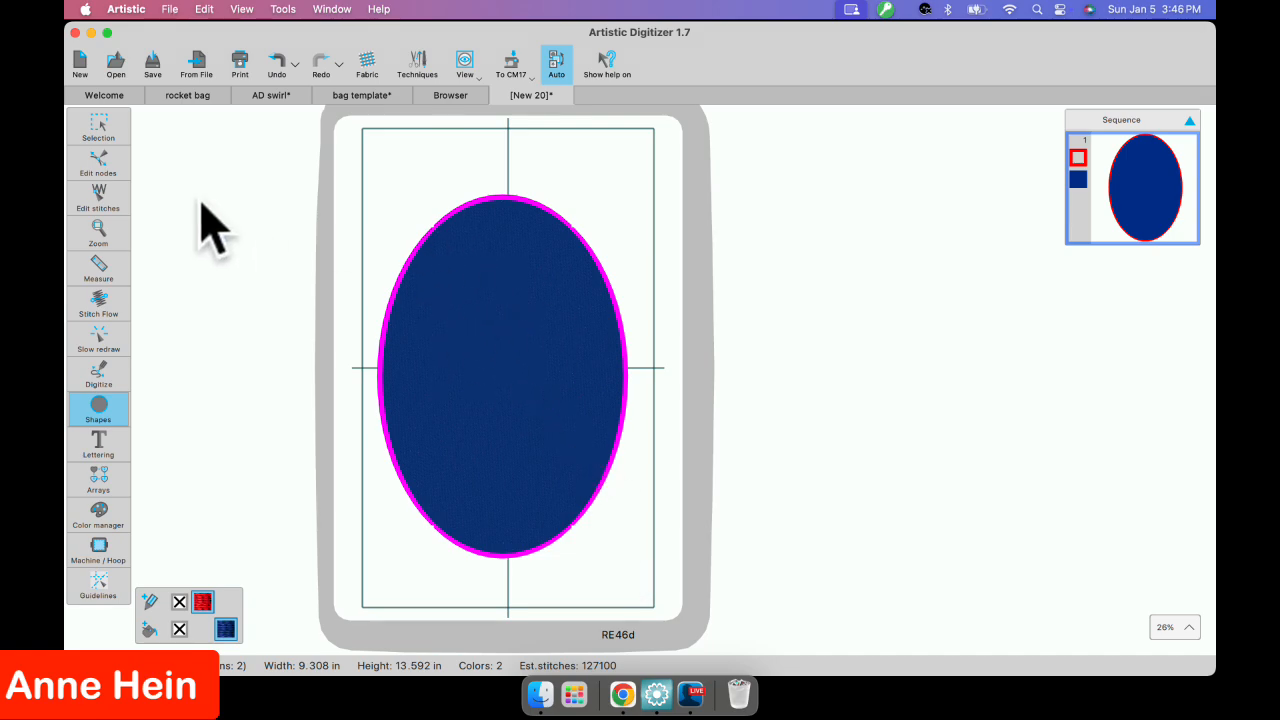
Select the large blue ellipse and use its shape as the work area.
click(100, 127)
click(150, 121)
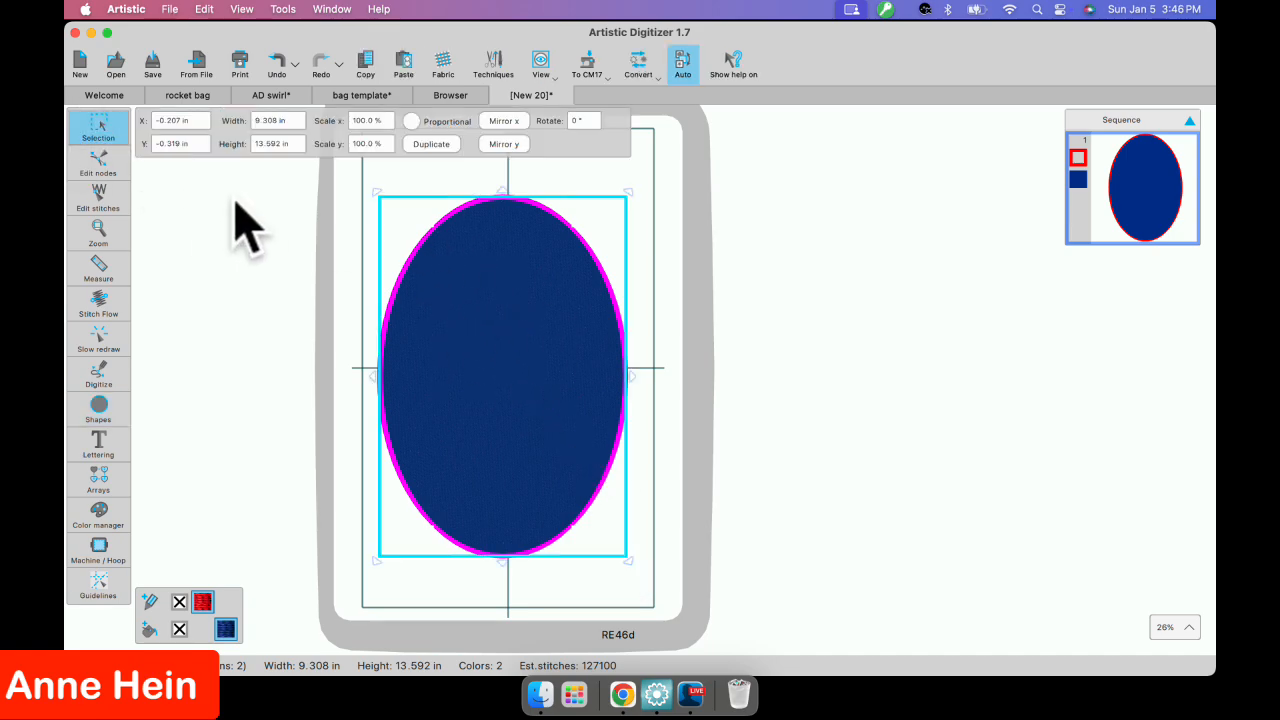
right_click(461, 293)
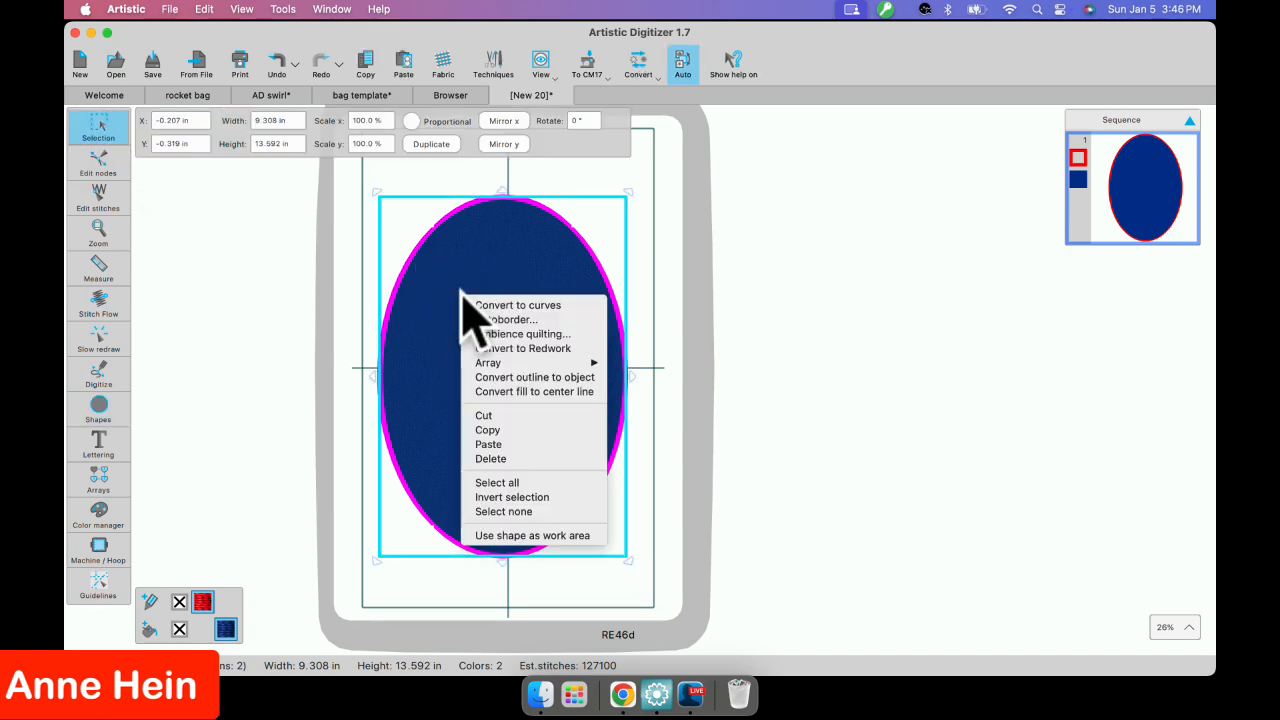
click(557, 536)
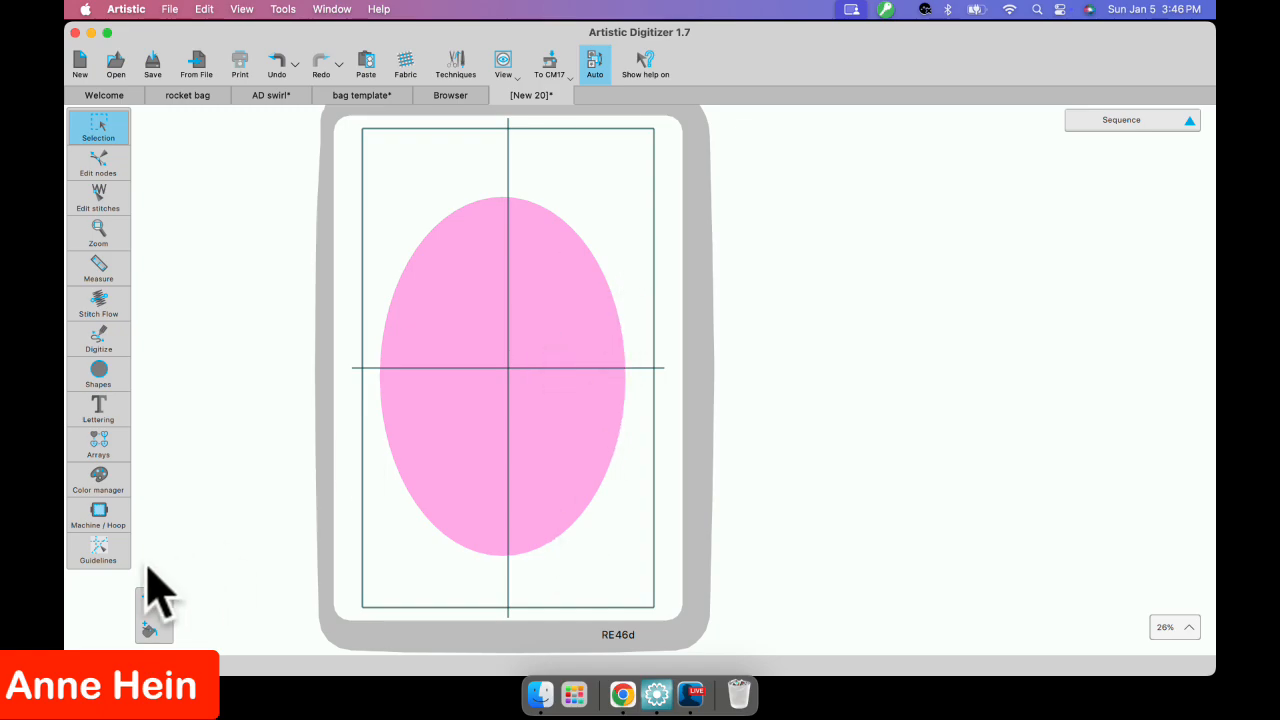
Delete the elliptical work area guideline from the hoop.
click(100, 550)
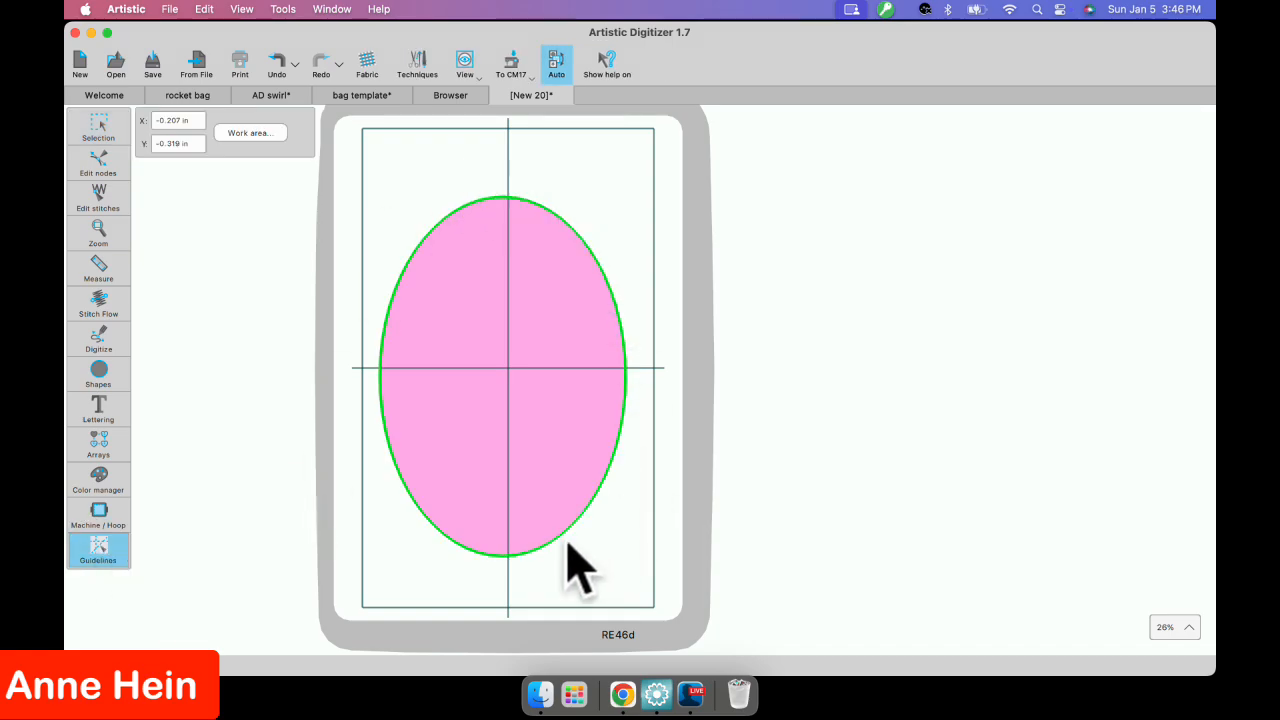
key(Delete)
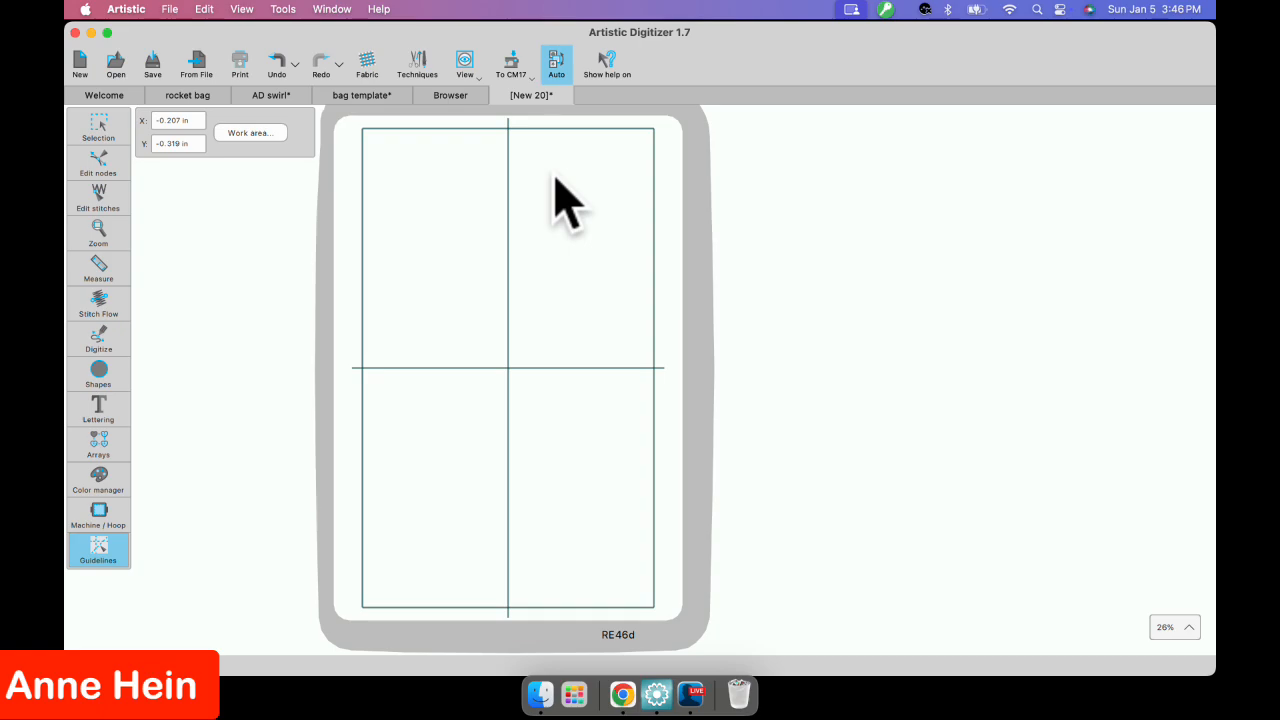
Examine the thread palette order in the preferences, including which palettes are visible and which is the default.
click(136, 12)
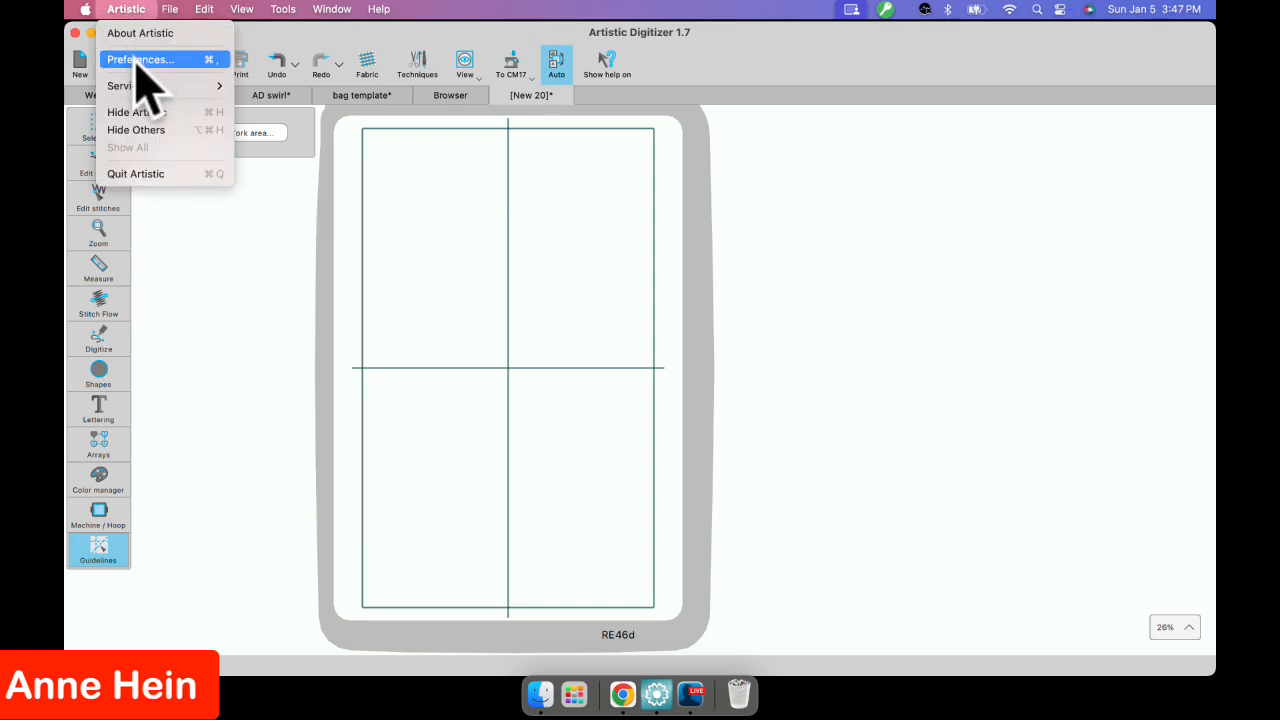
click(138, 60)
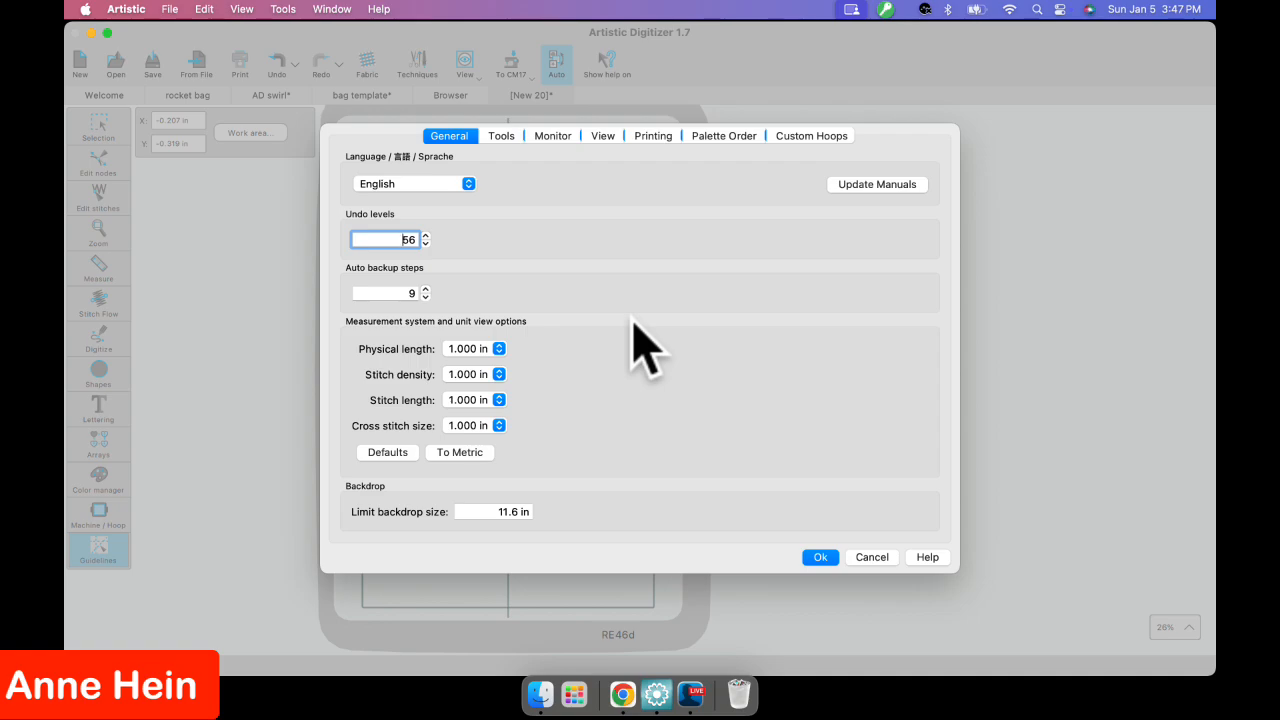
click(724, 136)
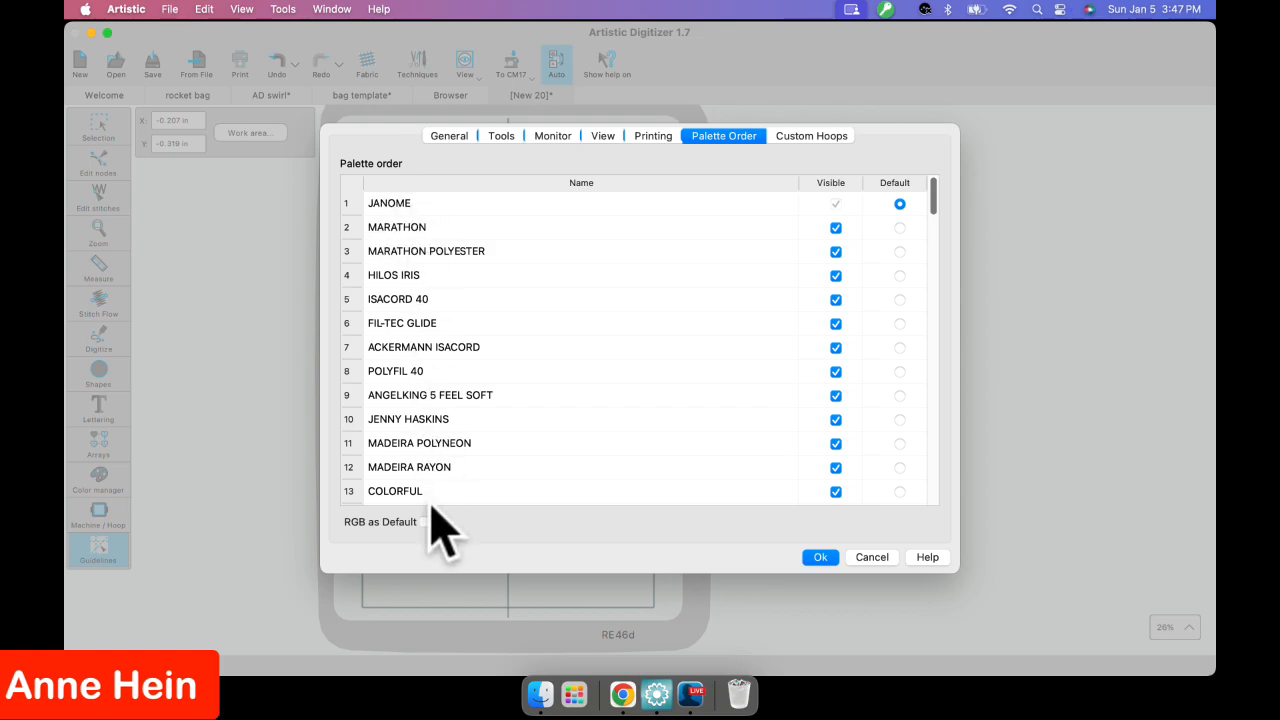
drag(935, 205, 945, 499)
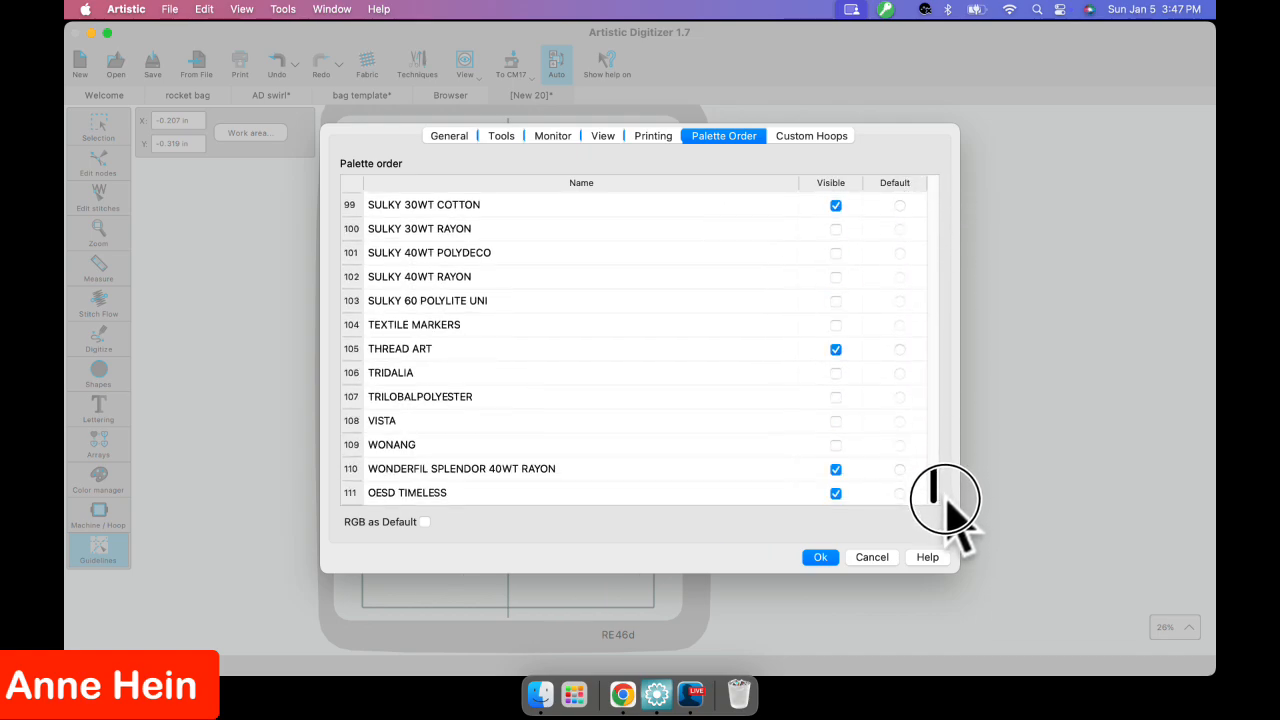
drag(945, 499, 932, 181)
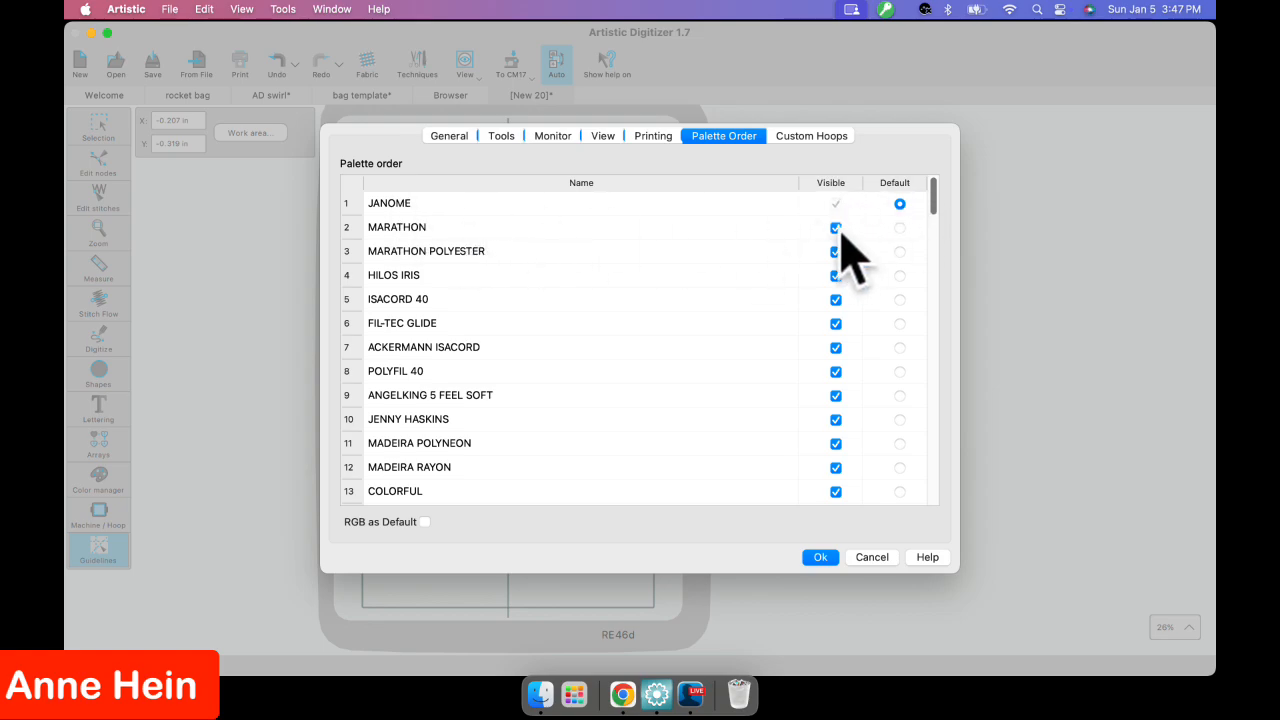
scroll(810, 474, down, 7)
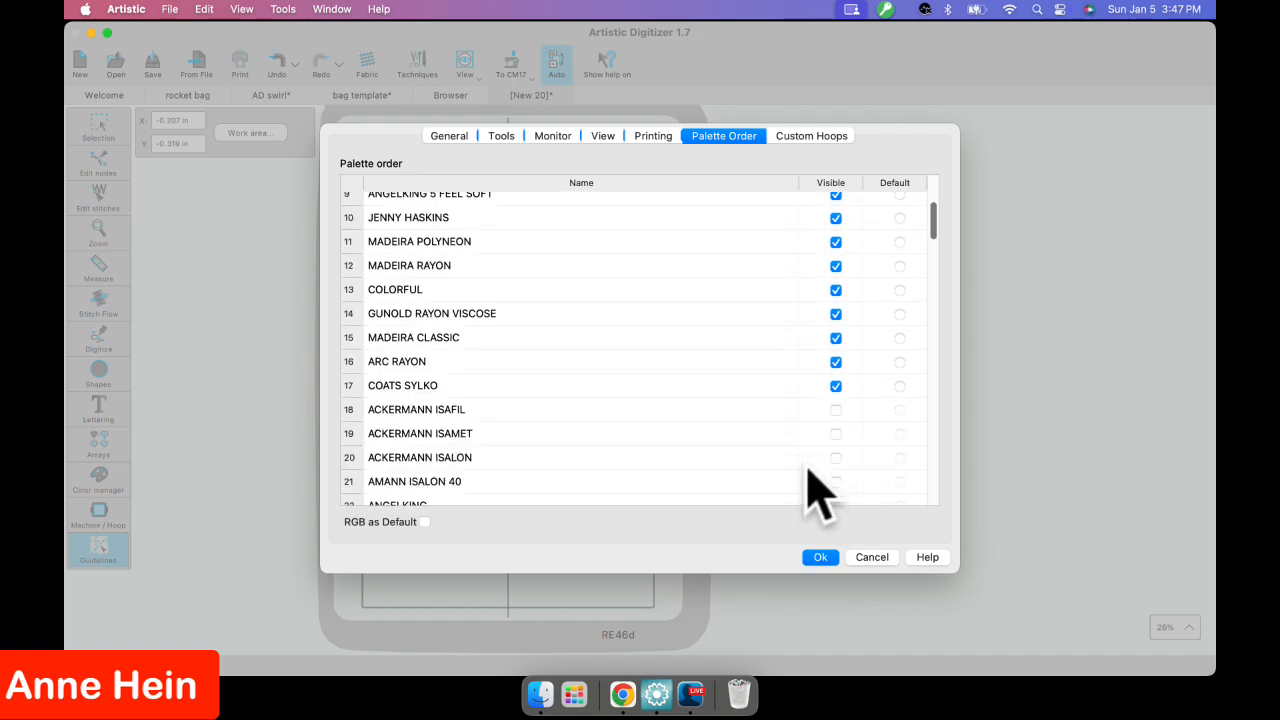
scroll(808, 470, up, 7)
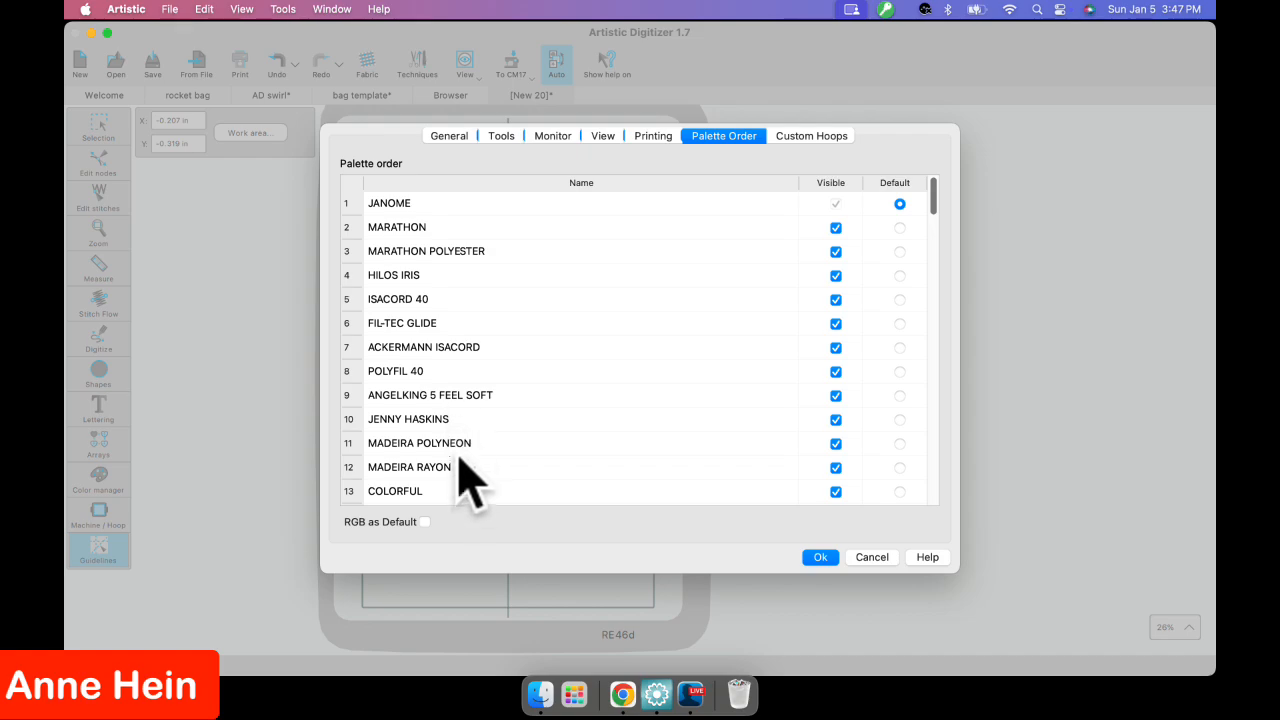
scroll(630, 412, down, 2)
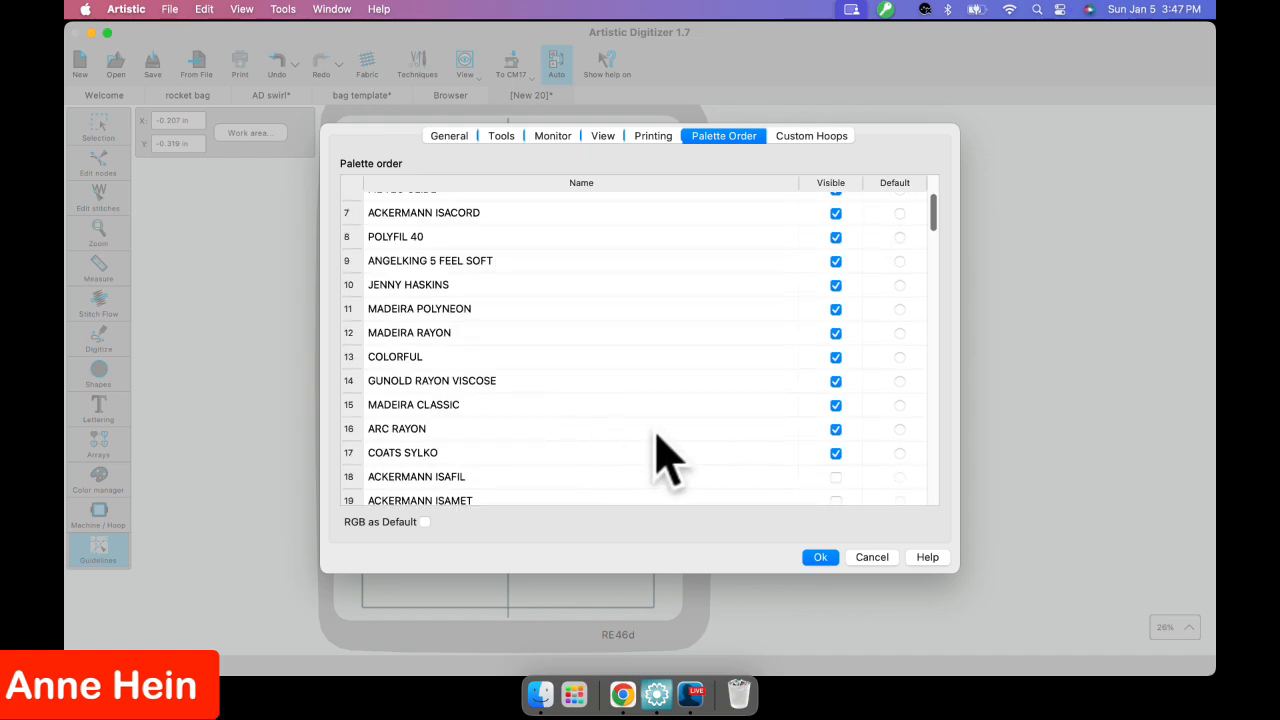
Move the ACKERMANN ISAFIL palette directly above COATS SYLKO in the palette order and accept the preferences.
click(458, 460)
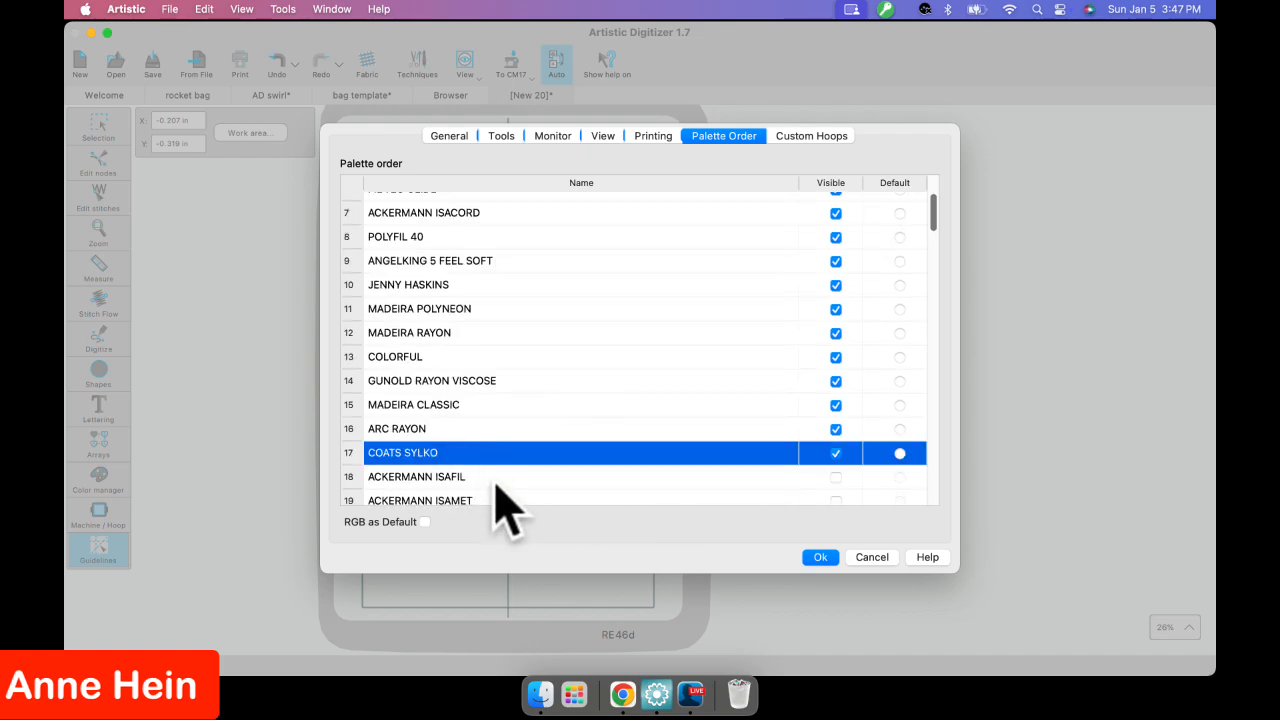
click(485, 479)
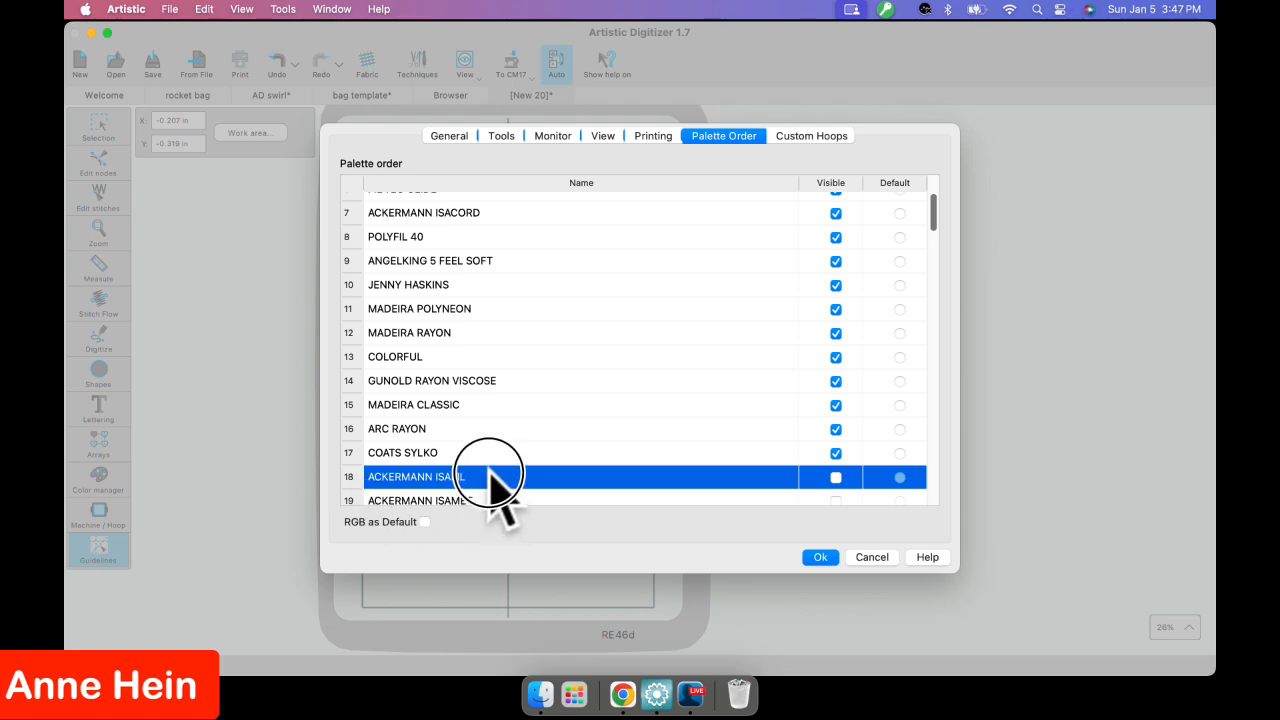
drag(489, 474, 489, 449)
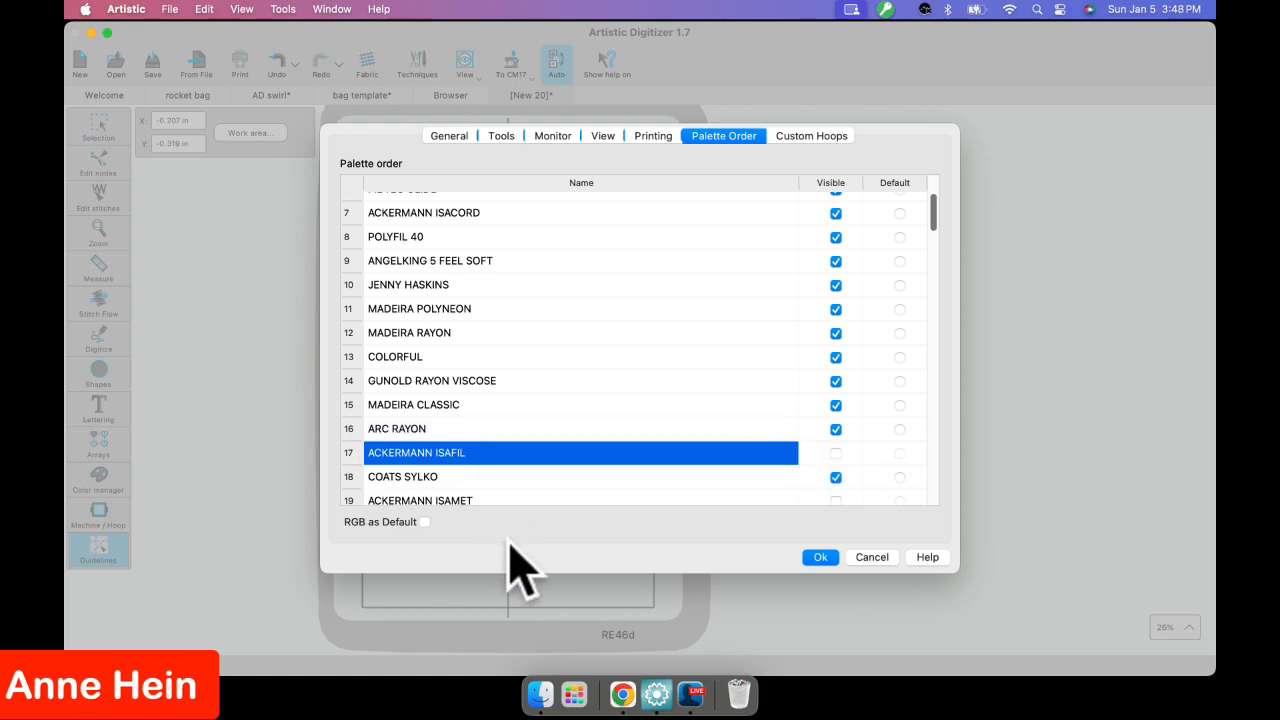
click(820, 558)
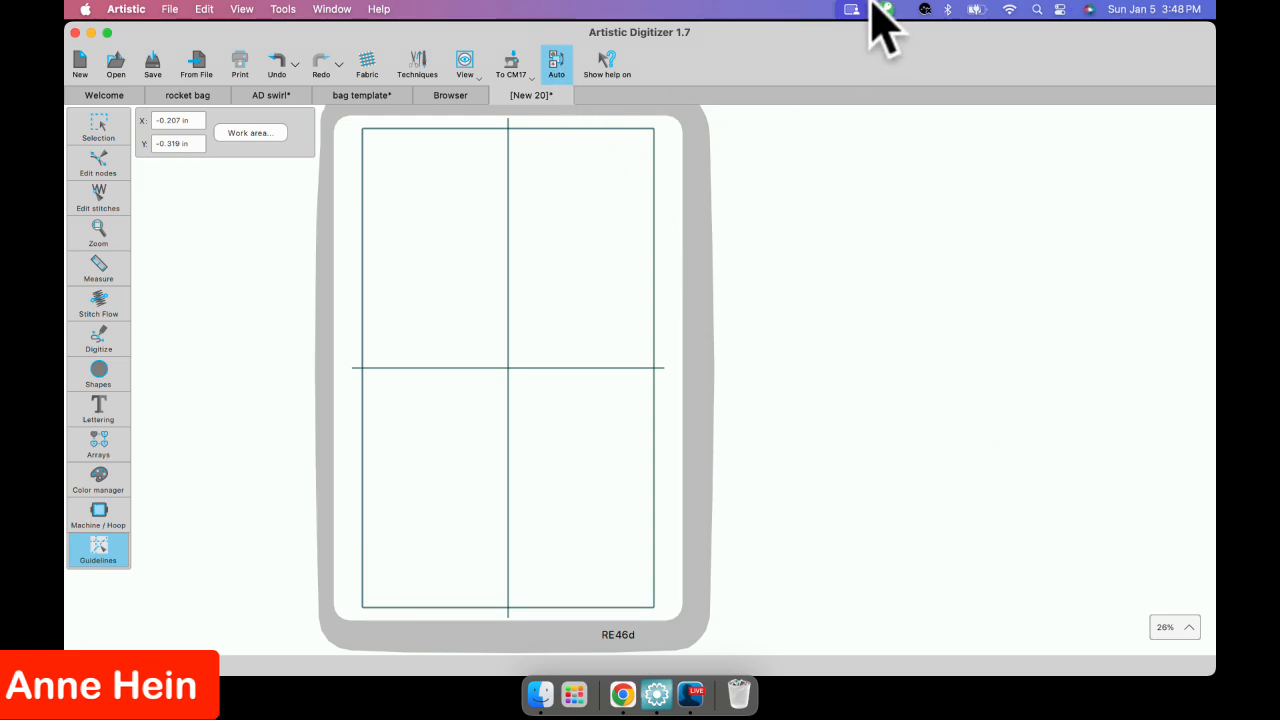
Draw an ellipse about 3.5 in wide and 4.1 in high in the hoop's upper-left quadrant and switch to rectangle selection.
click(98, 372)
click(200, 368)
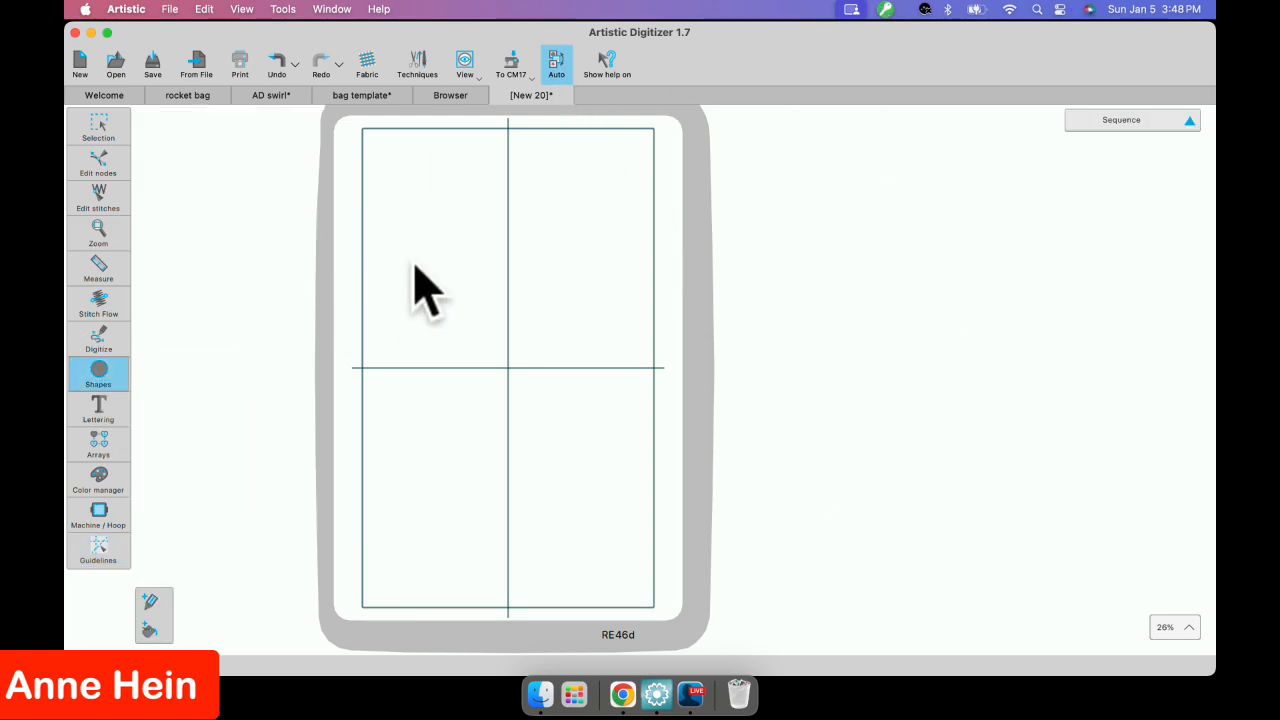
drag(413, 262, 508, 377)
click(100, 128)
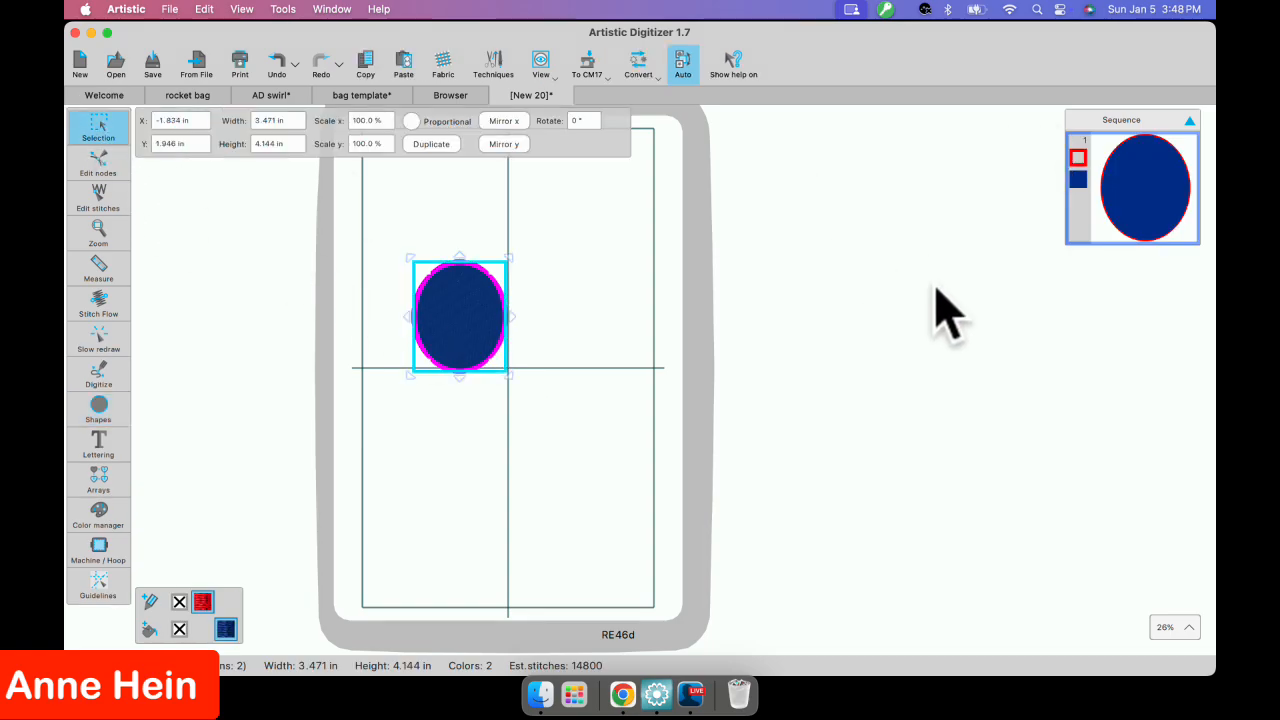
Show the Properties and Colors toolbars beside the design workspace.
click(284, 10)
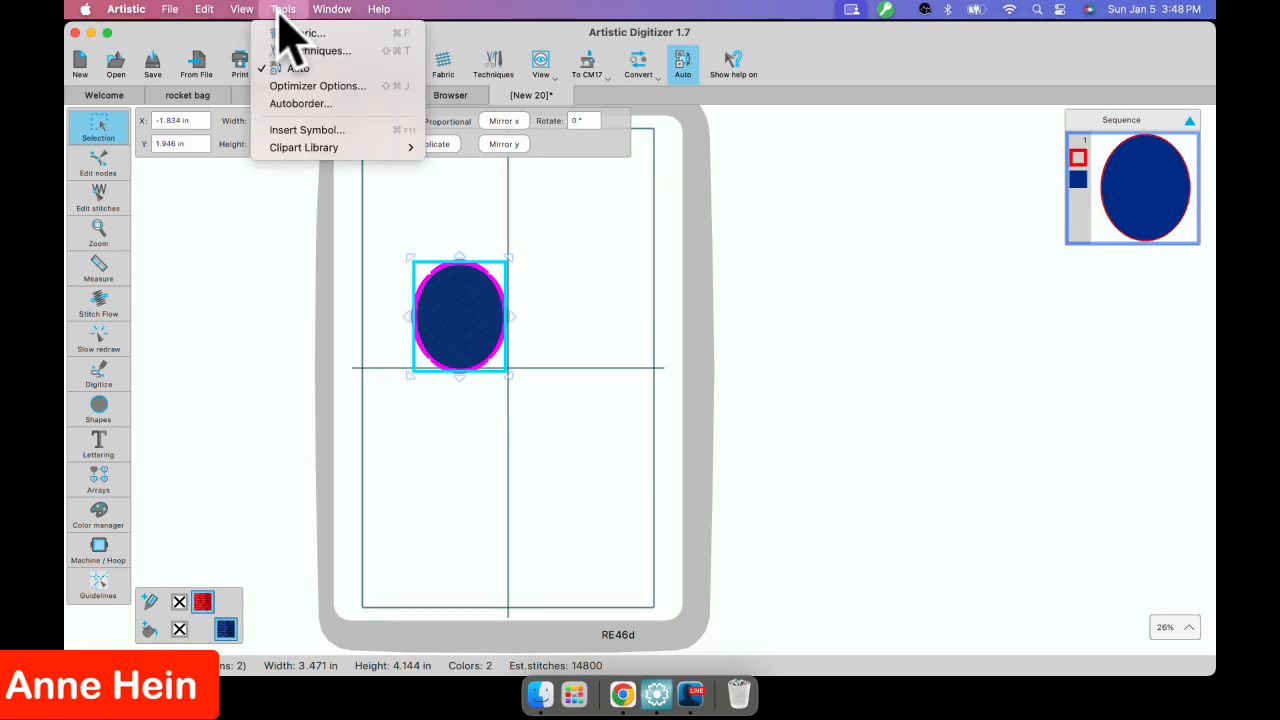
mouse_move(241, 9)
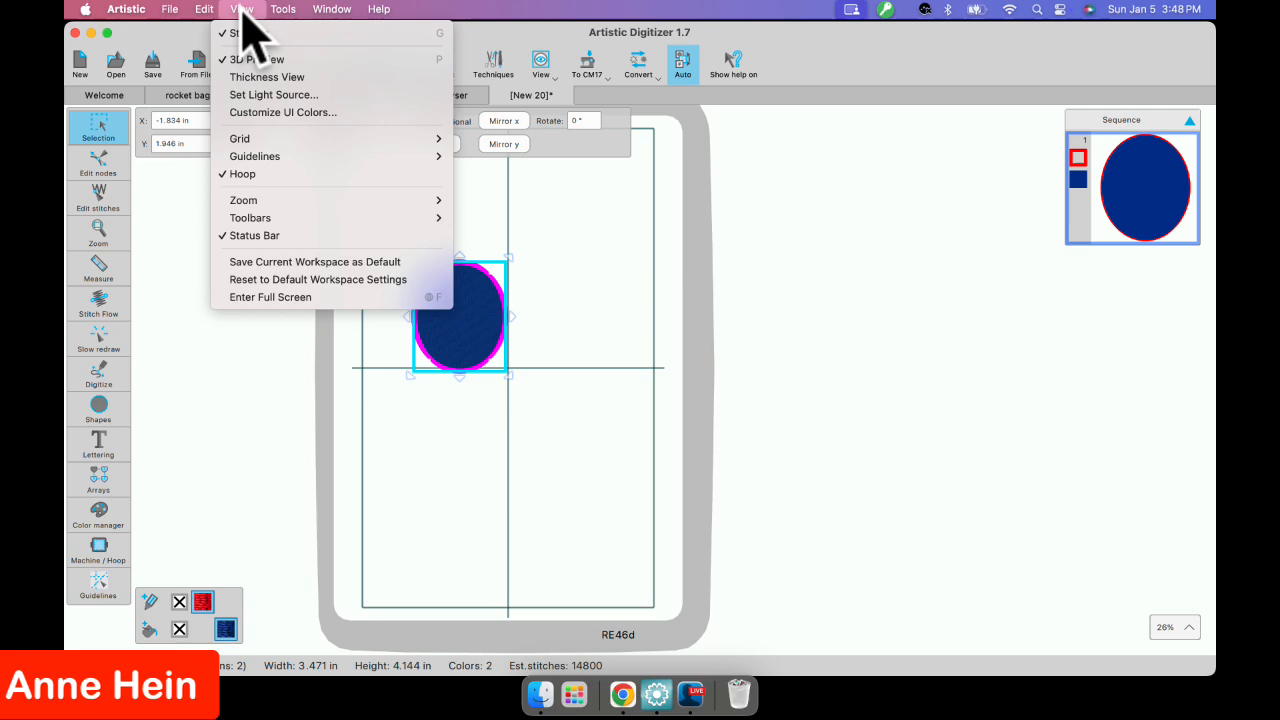
mouse_move(250, 218)
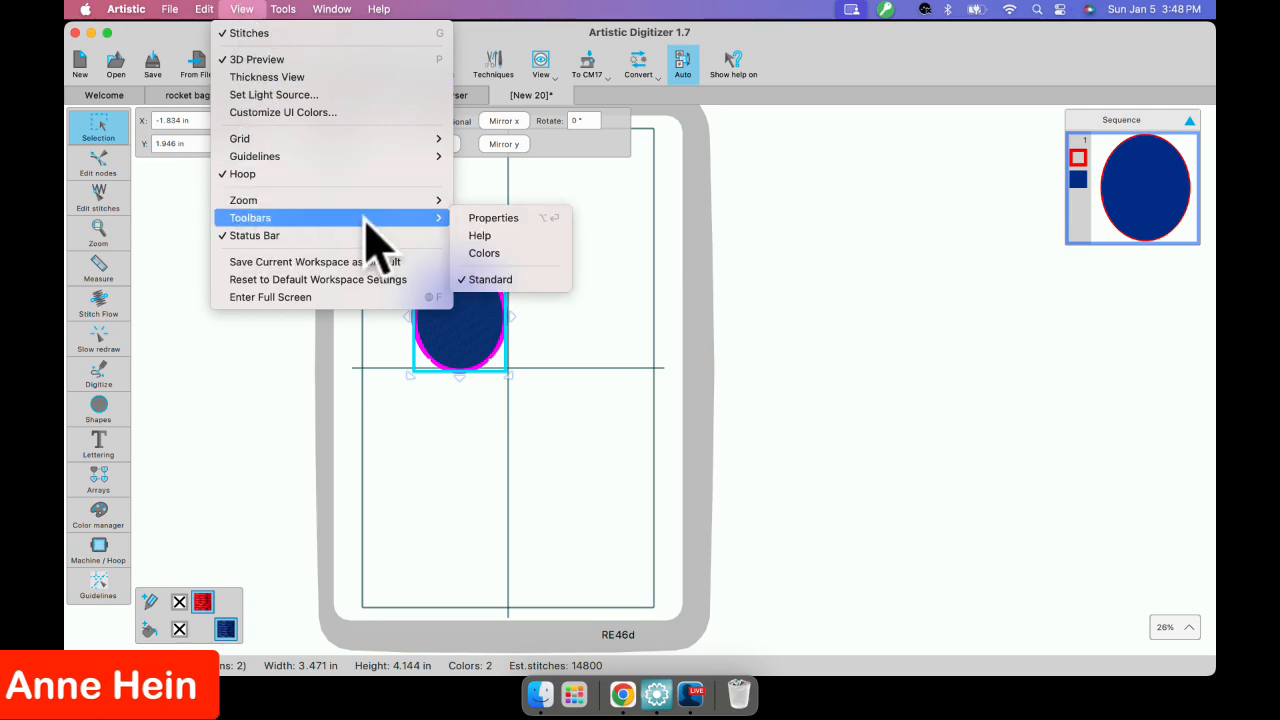
click(493, 218)
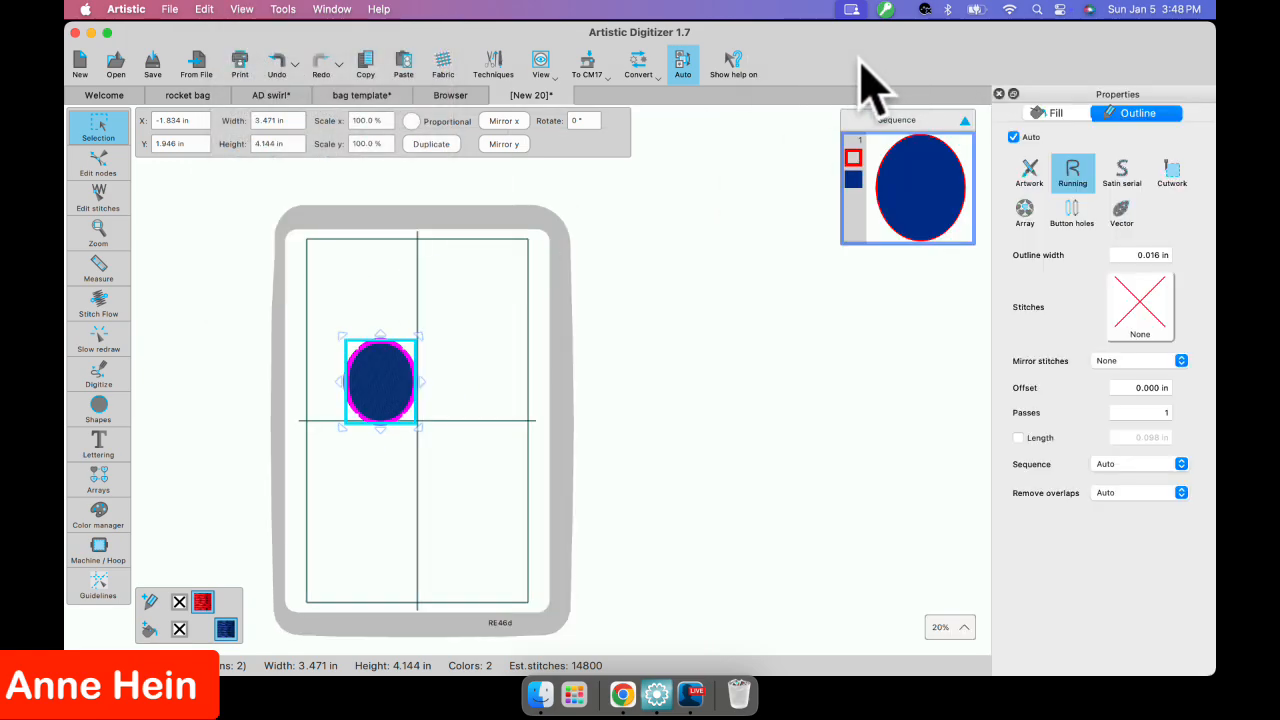
right_click(806, 52)
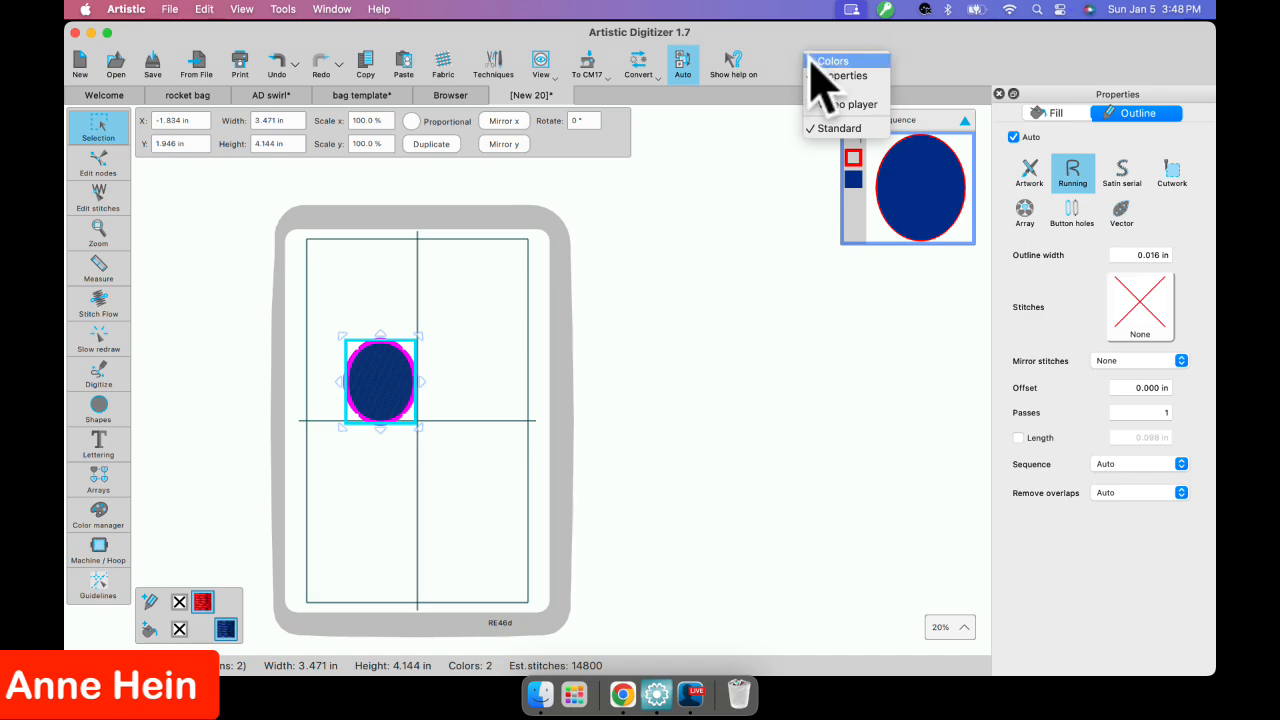
click(812, 62)
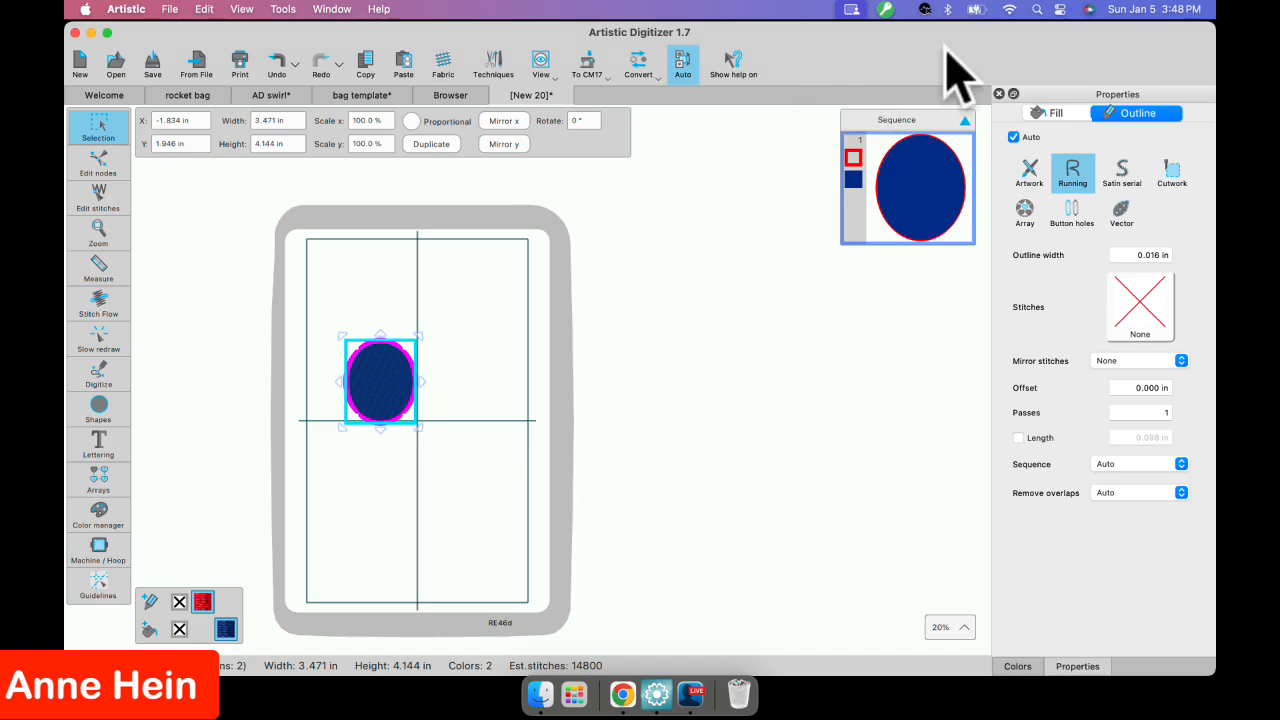
Undock the Properties and Colors panels, trying Colors docked above the design before redocking it beside the design.
drag(1067, 95, 983, 128)
drag(1060, 97, 683, 102)
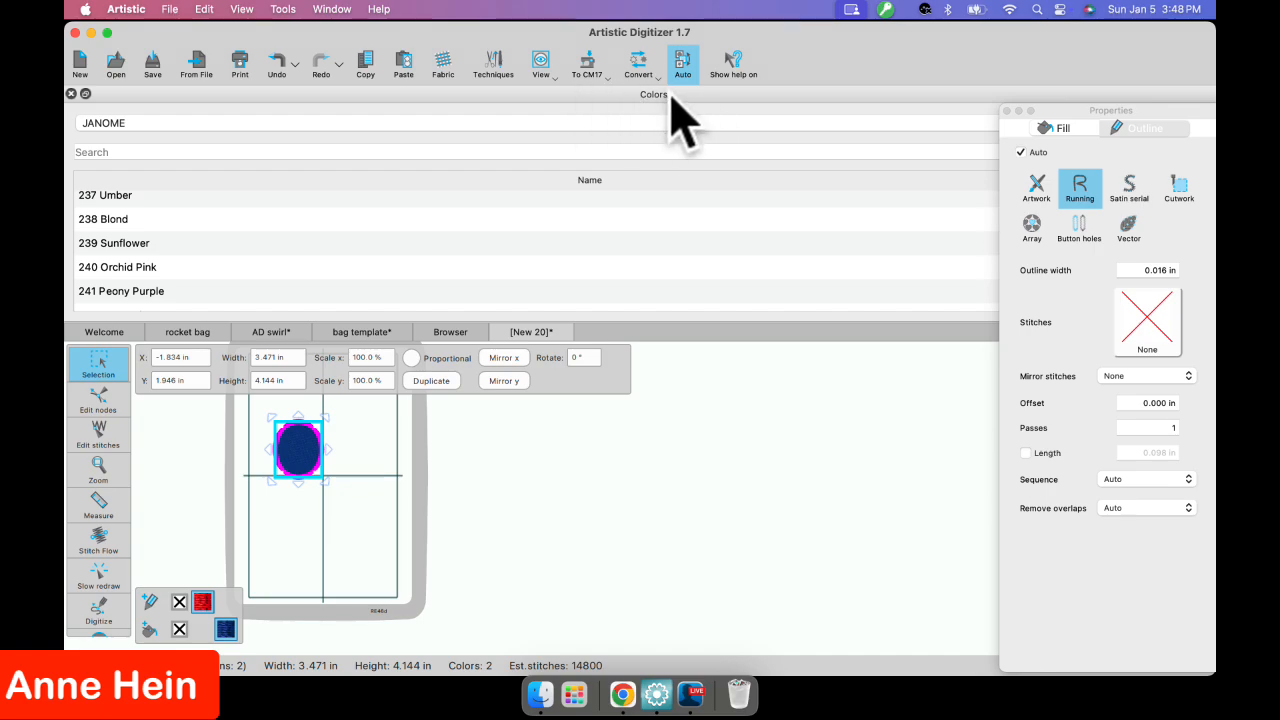
drag(672, 95, 1205, 255)
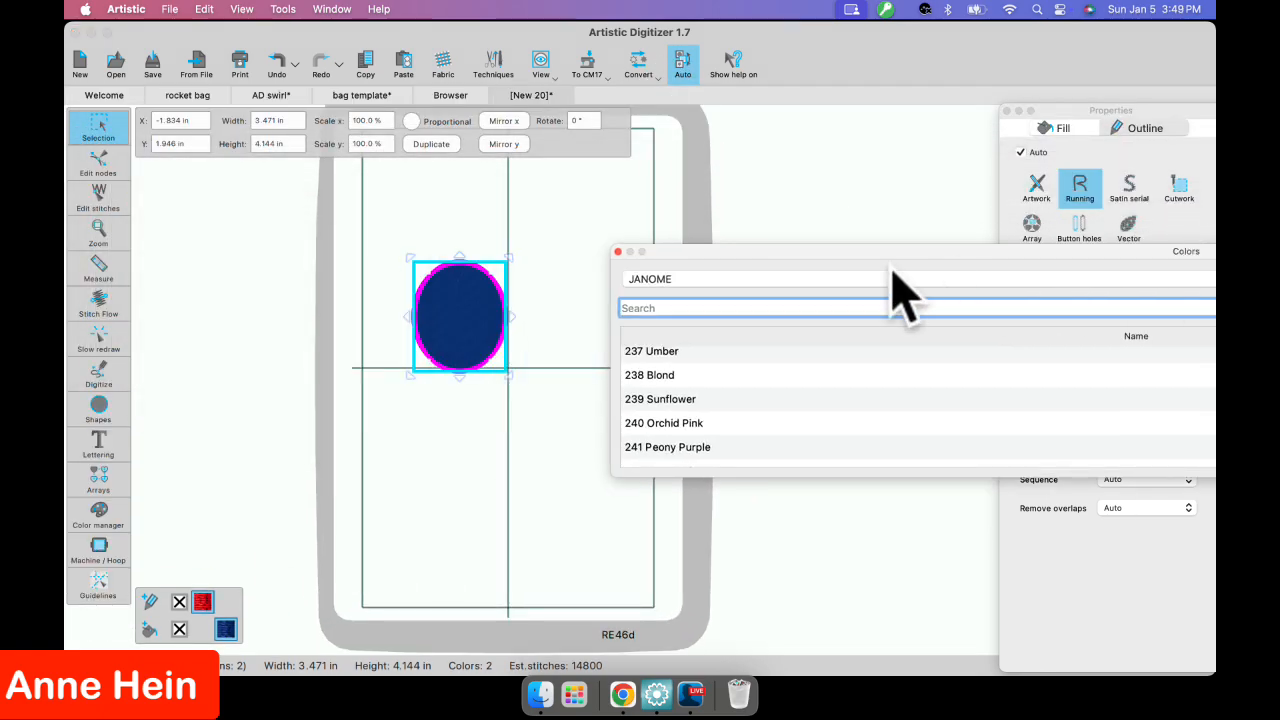
drag(837, 251, 1080, 114)
drag(632, 103, 1200, 414)
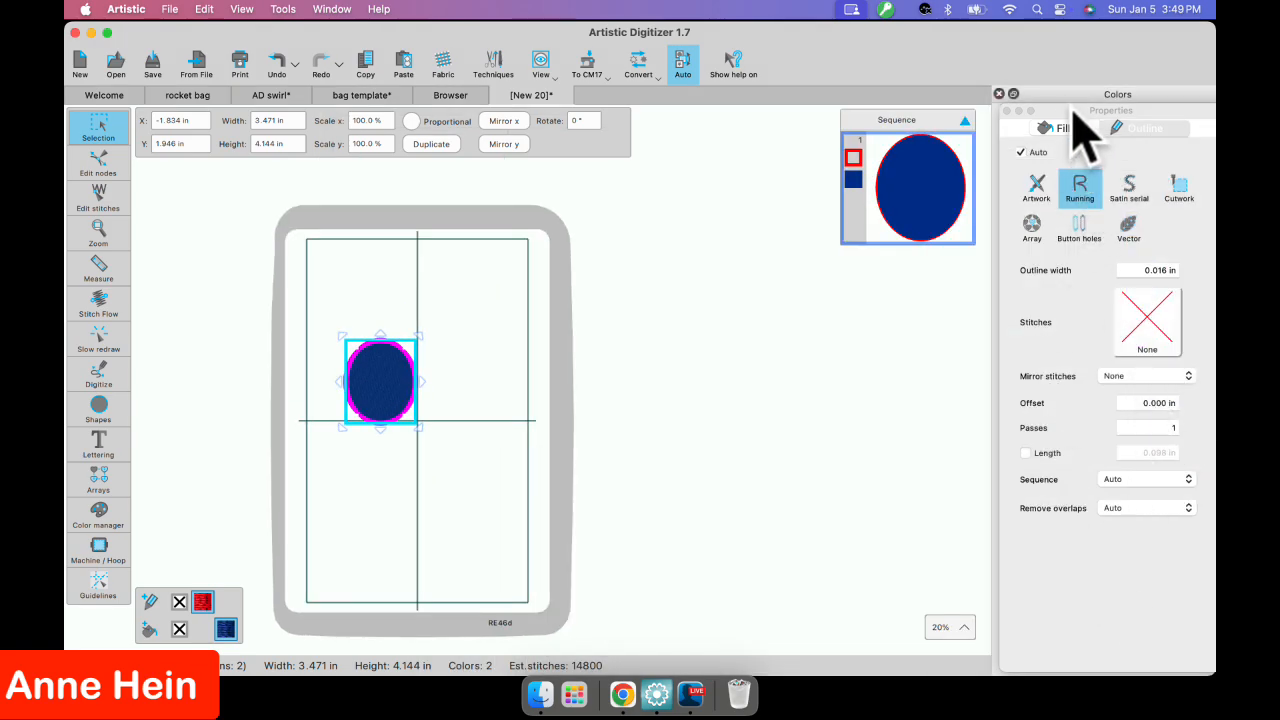
drag(1067, 97, 1230, 258)
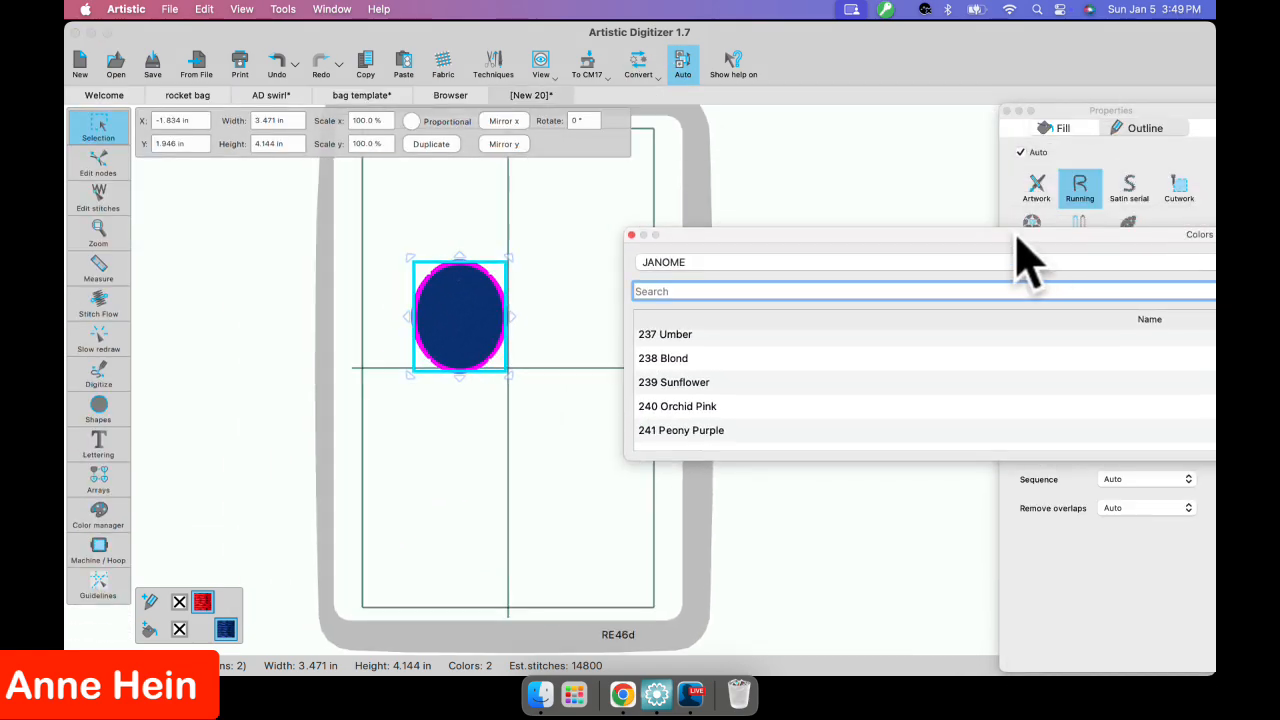
drag(1020, 240, 1205, 385)
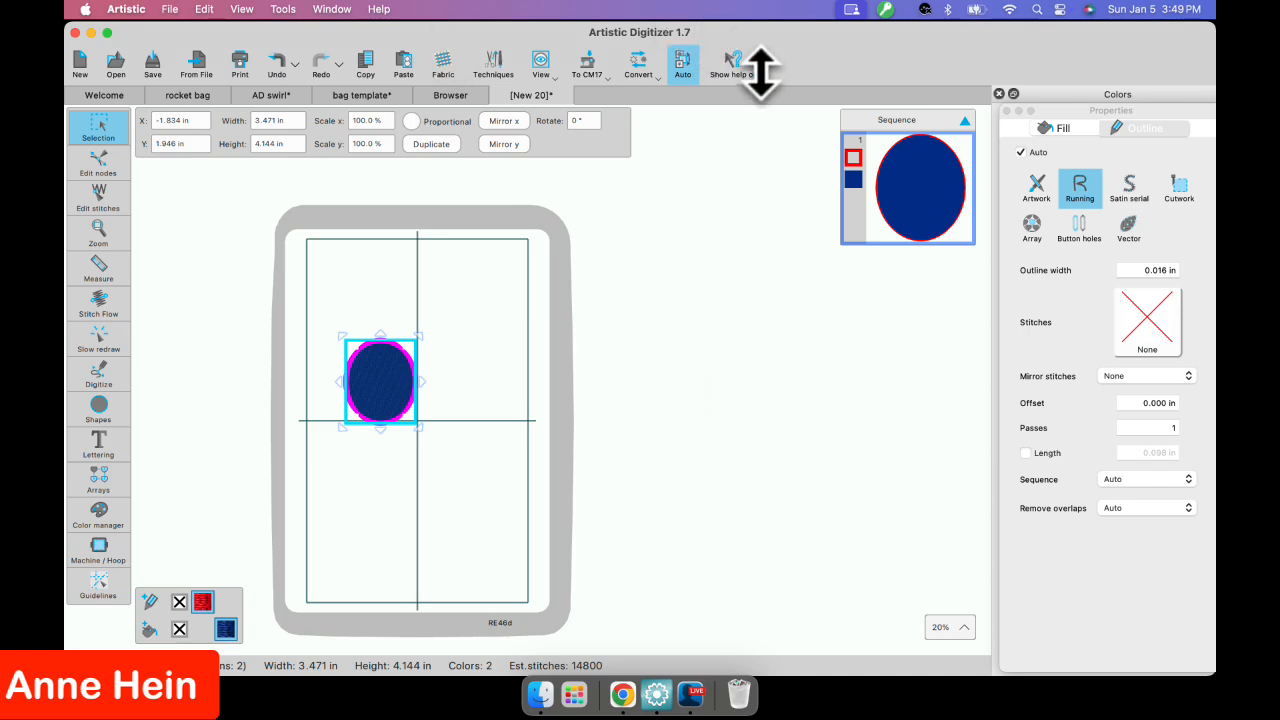
Dock the floating Properties panel together with the Colors panel as tabs and bring Colors to the front.
drag(803, 41, 742, 56)
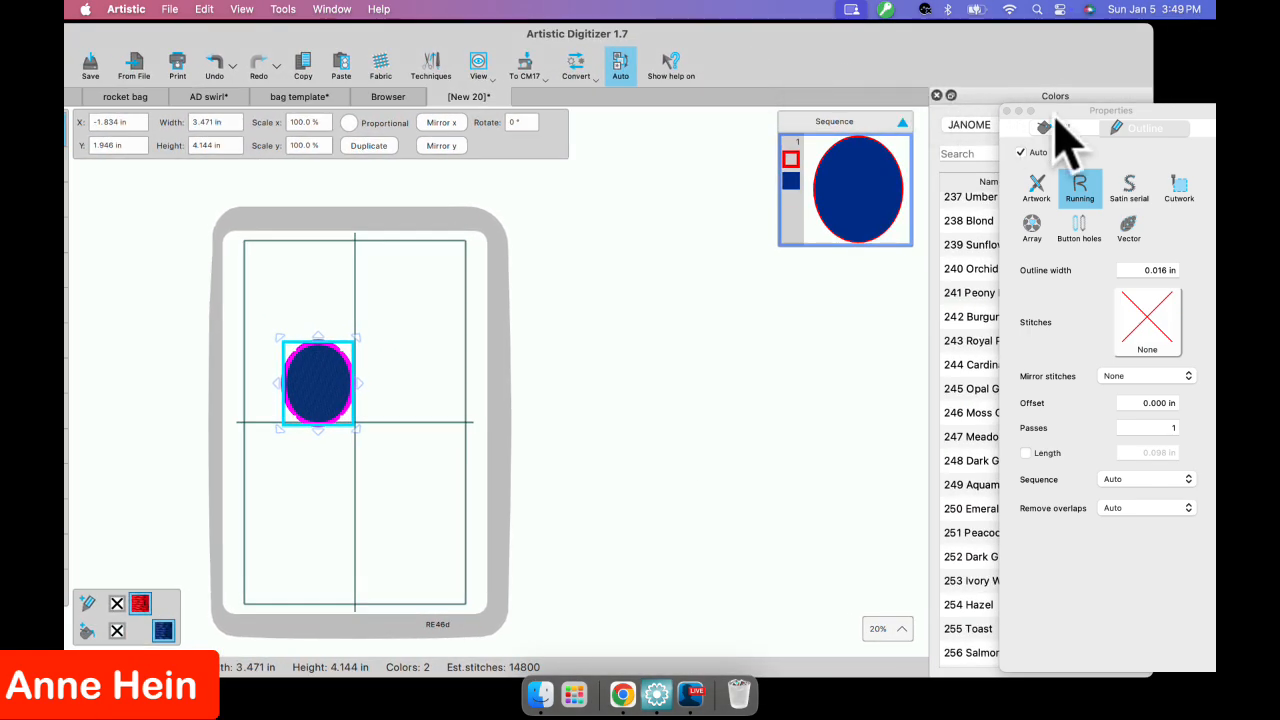
click(1068, 112)
drag(1068, 112, 985, 80)
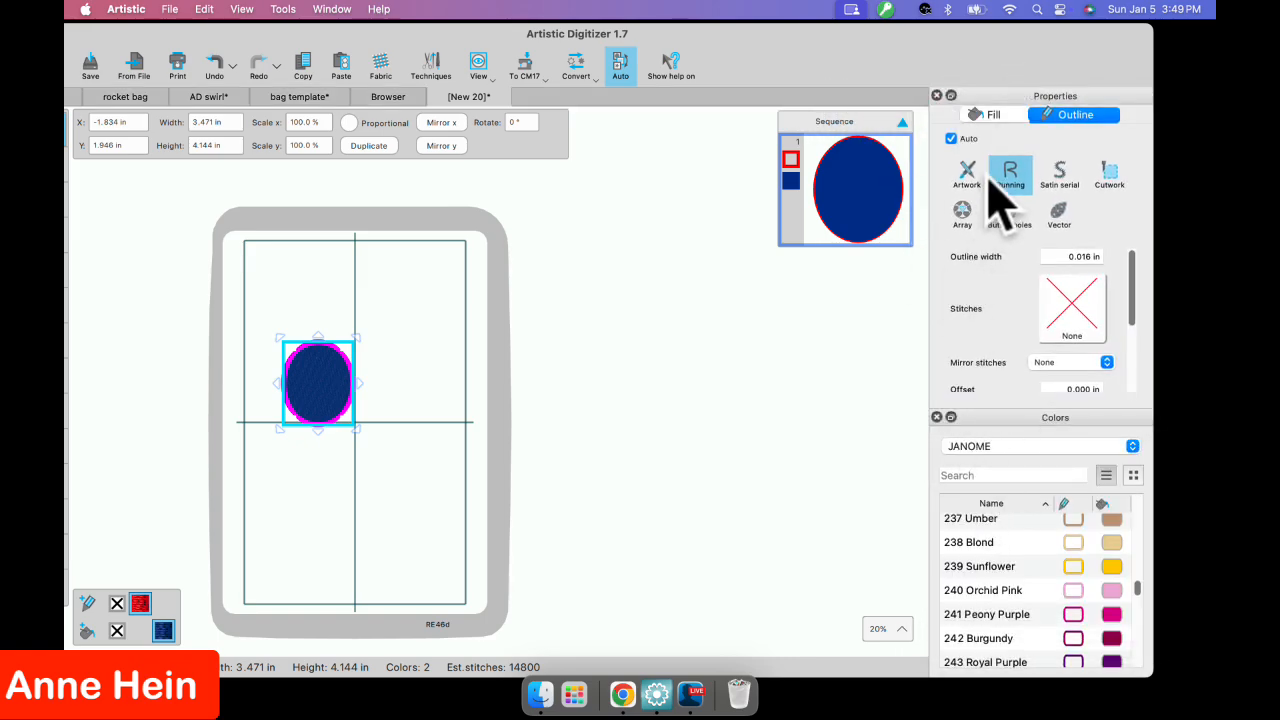
drag(980, 92, 979, 218)
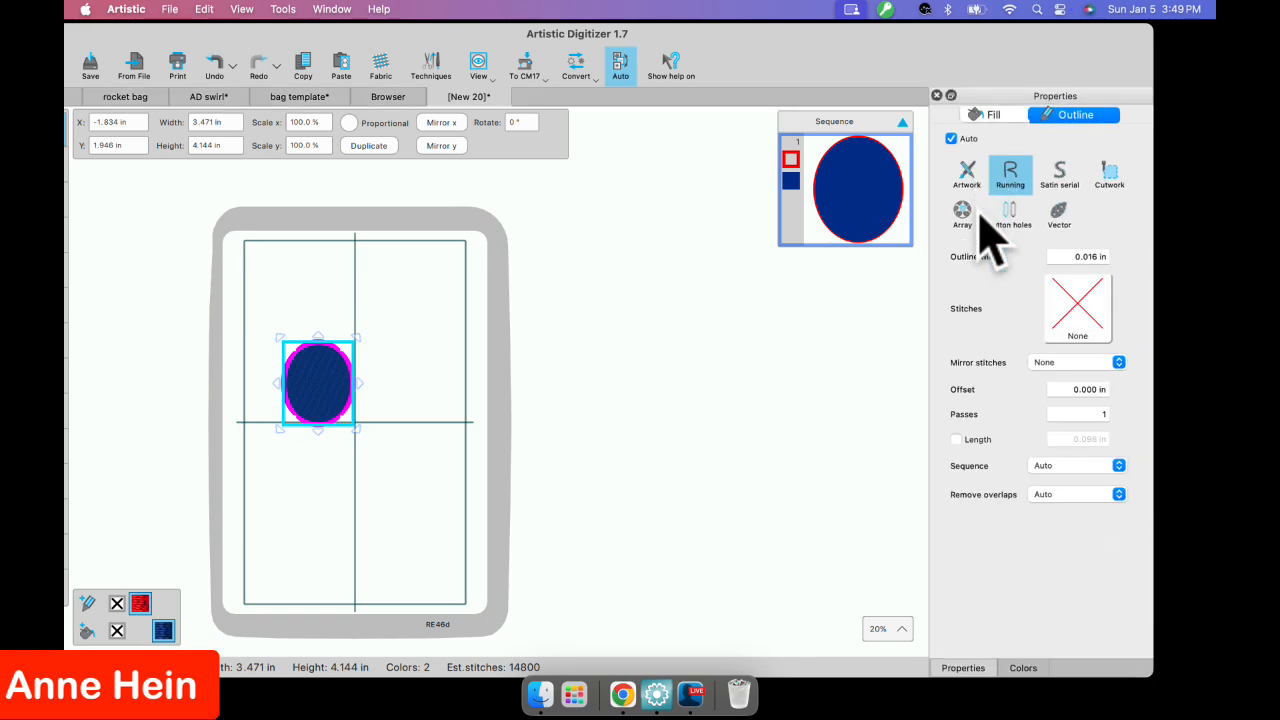
click(1023, 668)
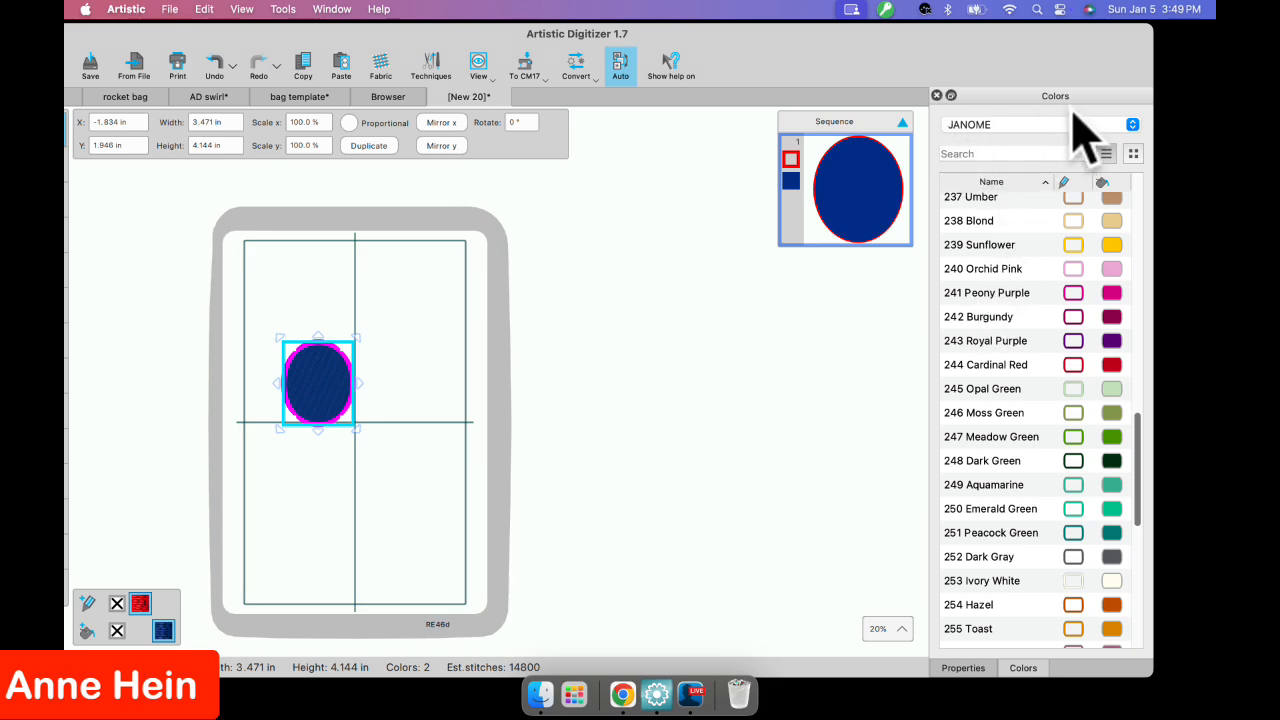
Examine the thread palettes offered in the Colors panel without switching from JANOME, and shift the application window back into view.
click(1133, 124)
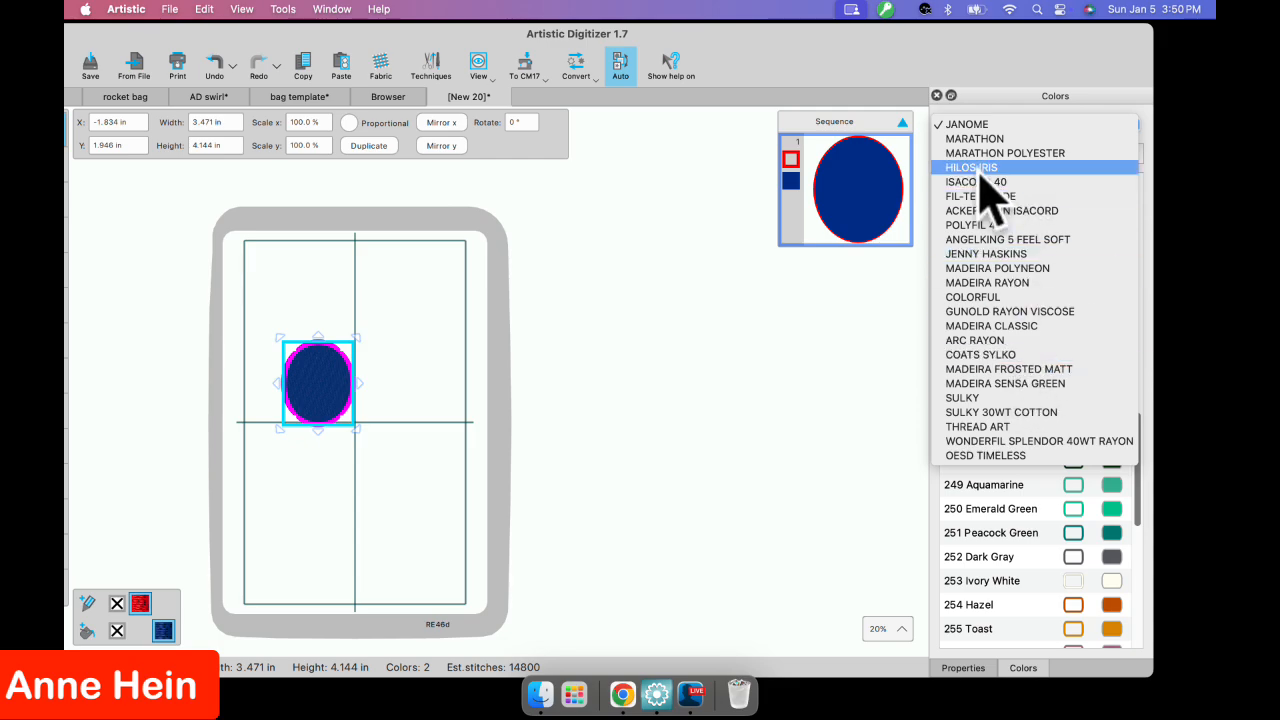
click(822, 378)
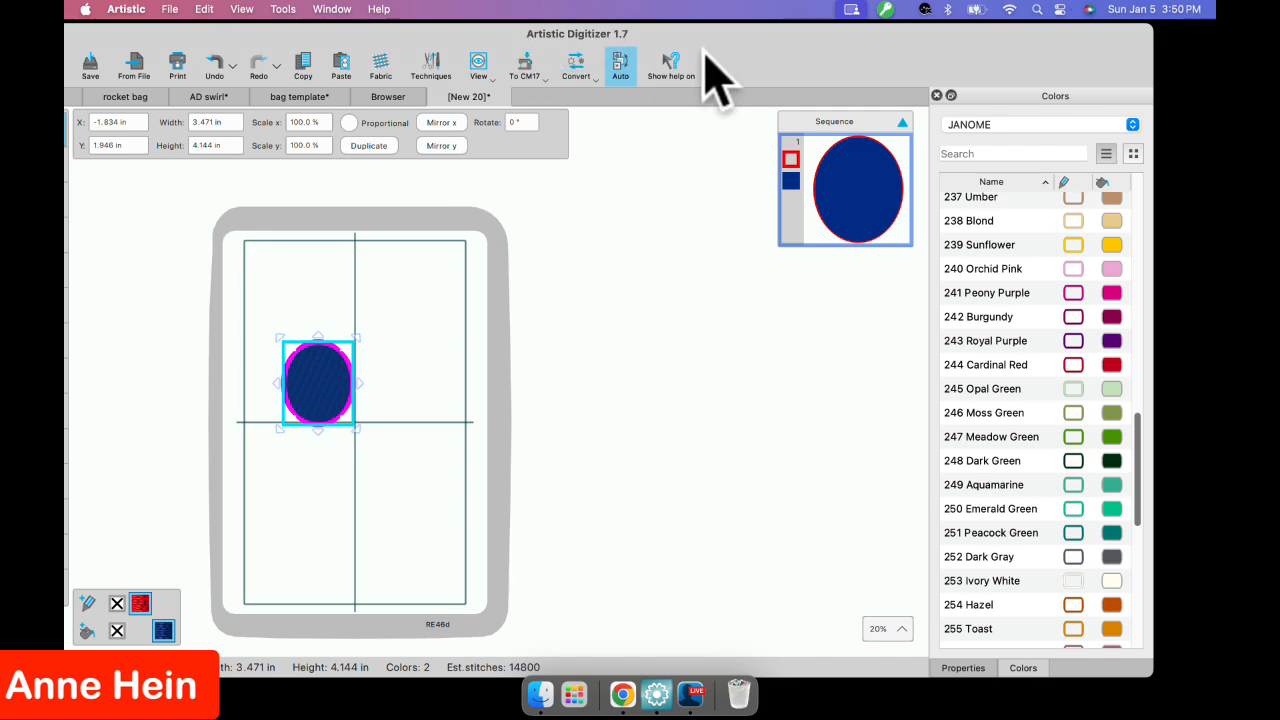
drag(708, 52, 783, 55)
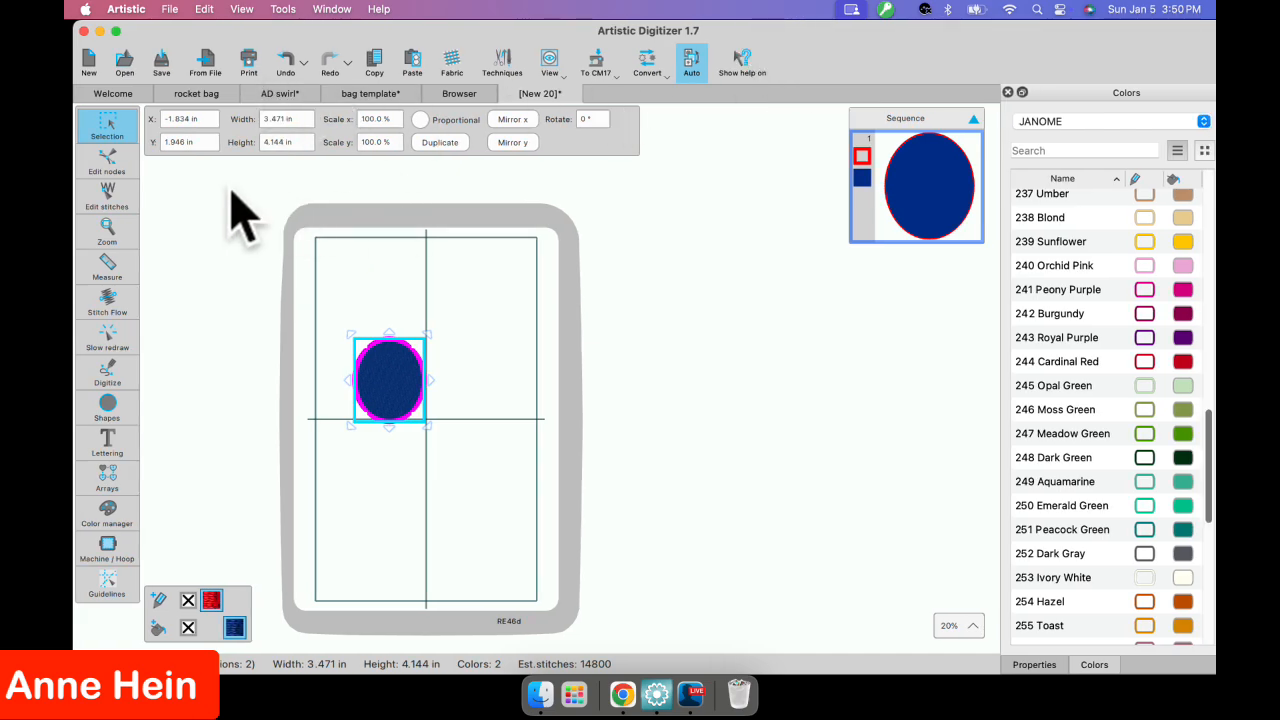
Examine the file formats available for saving the design under a new name, and leave without saving.
click(168, 9)
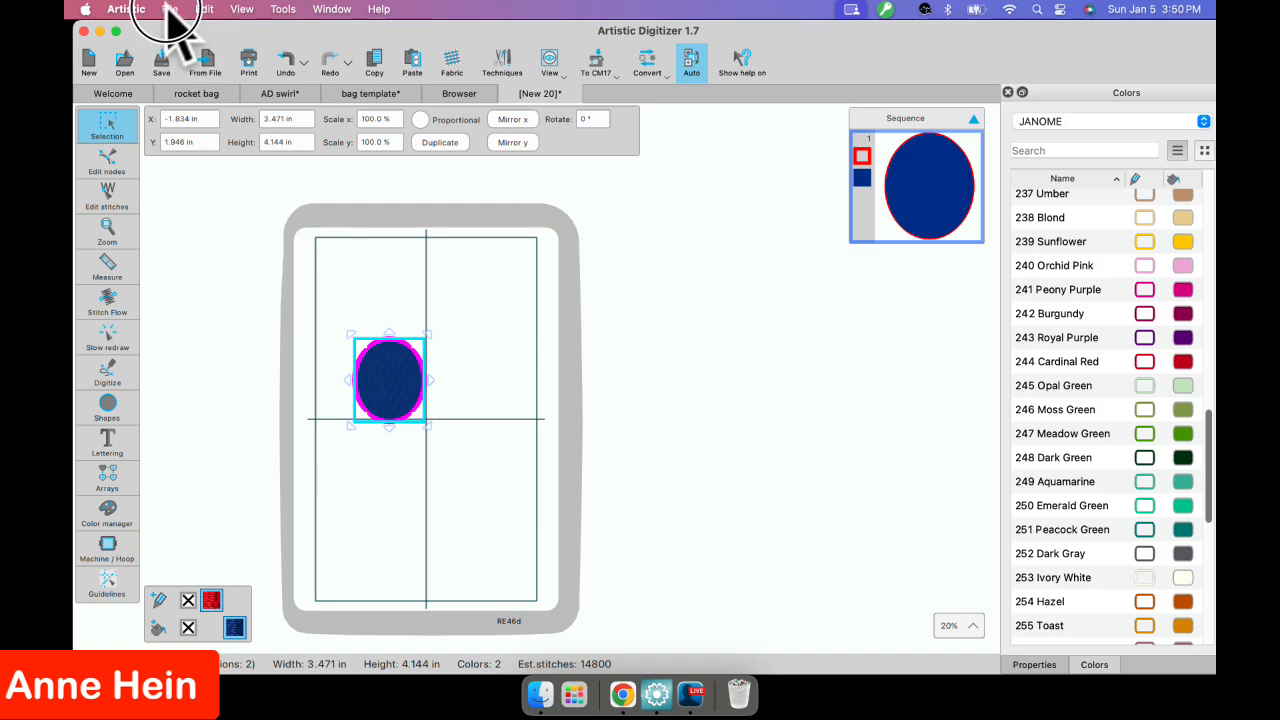
click(560, 210)
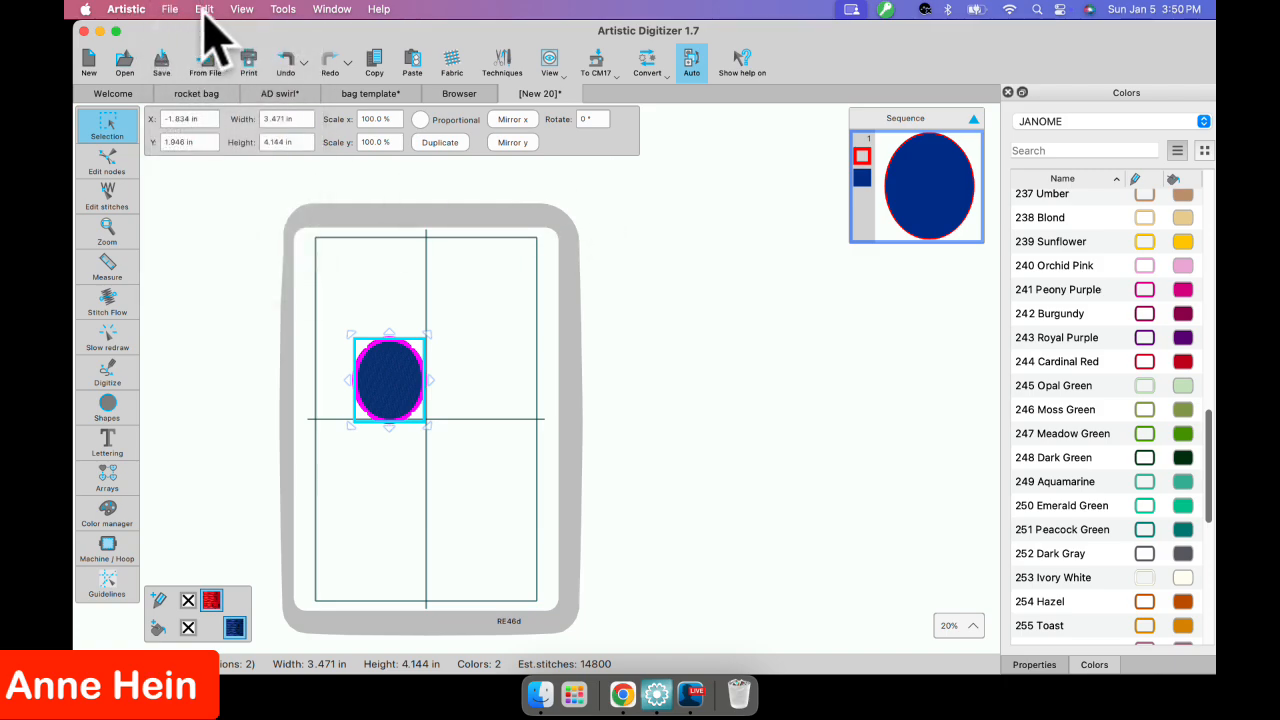
click(170, 10)
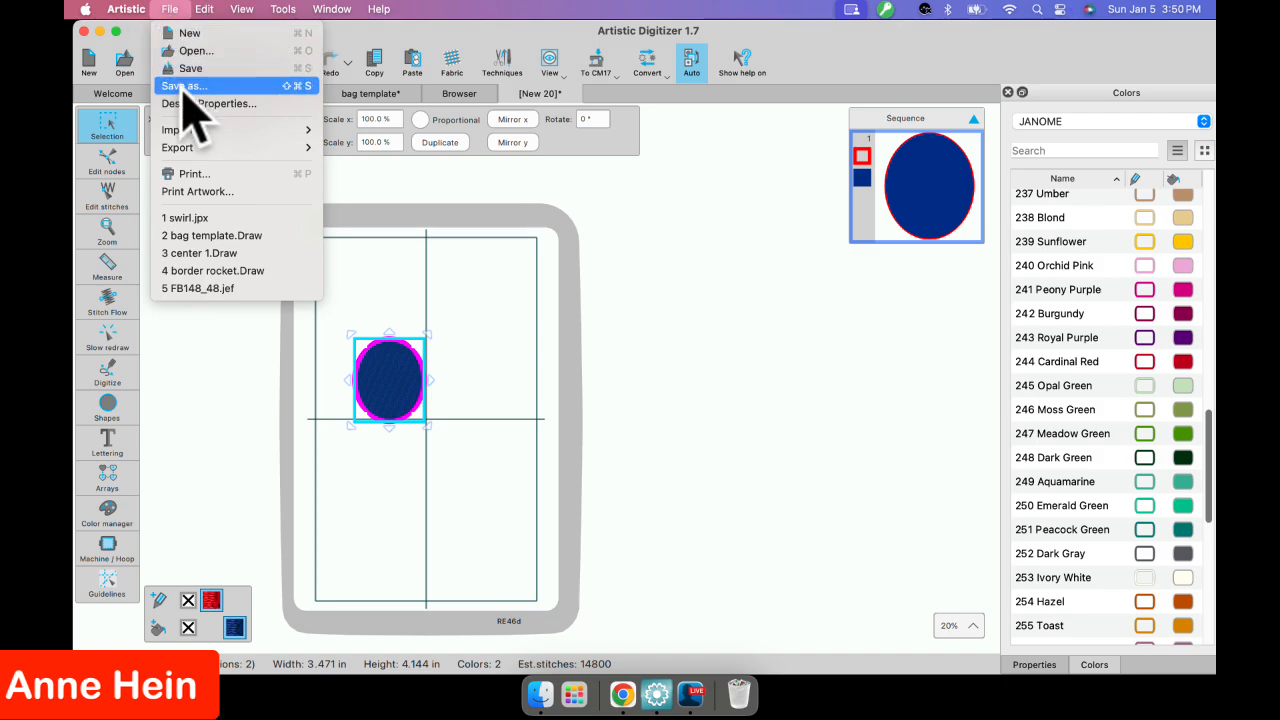
click(185, 86)
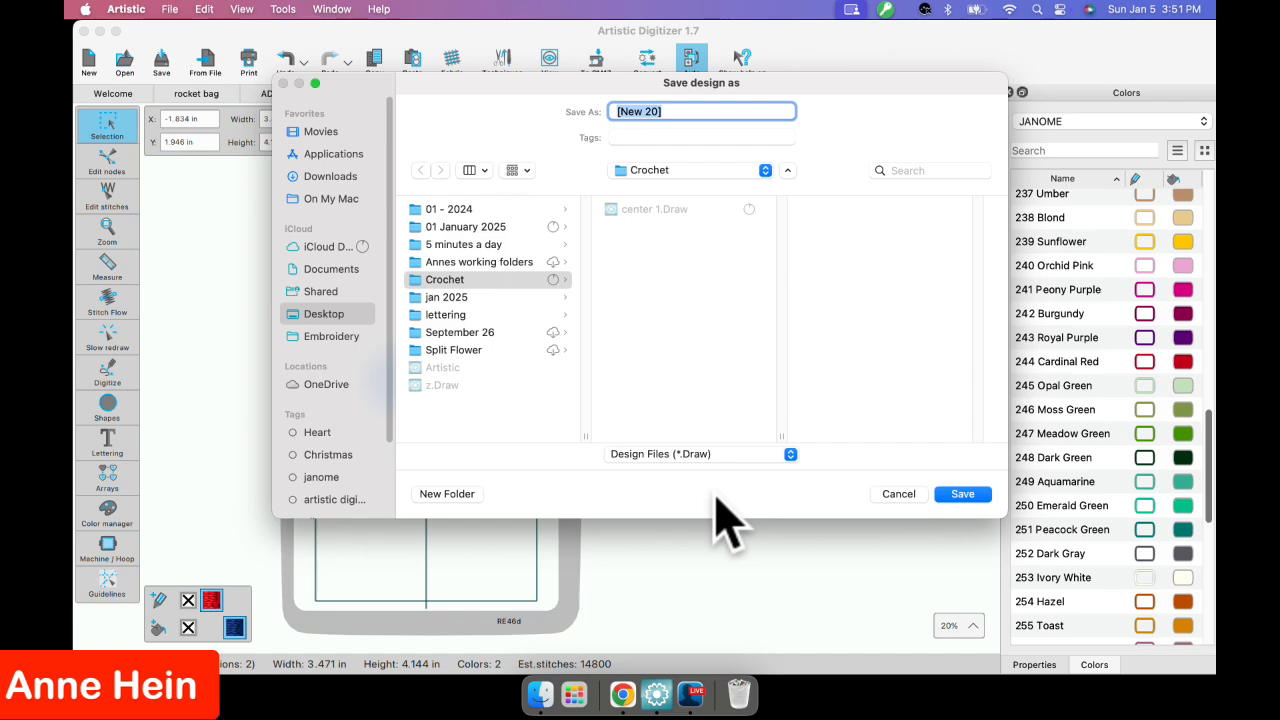
click(790, 455)
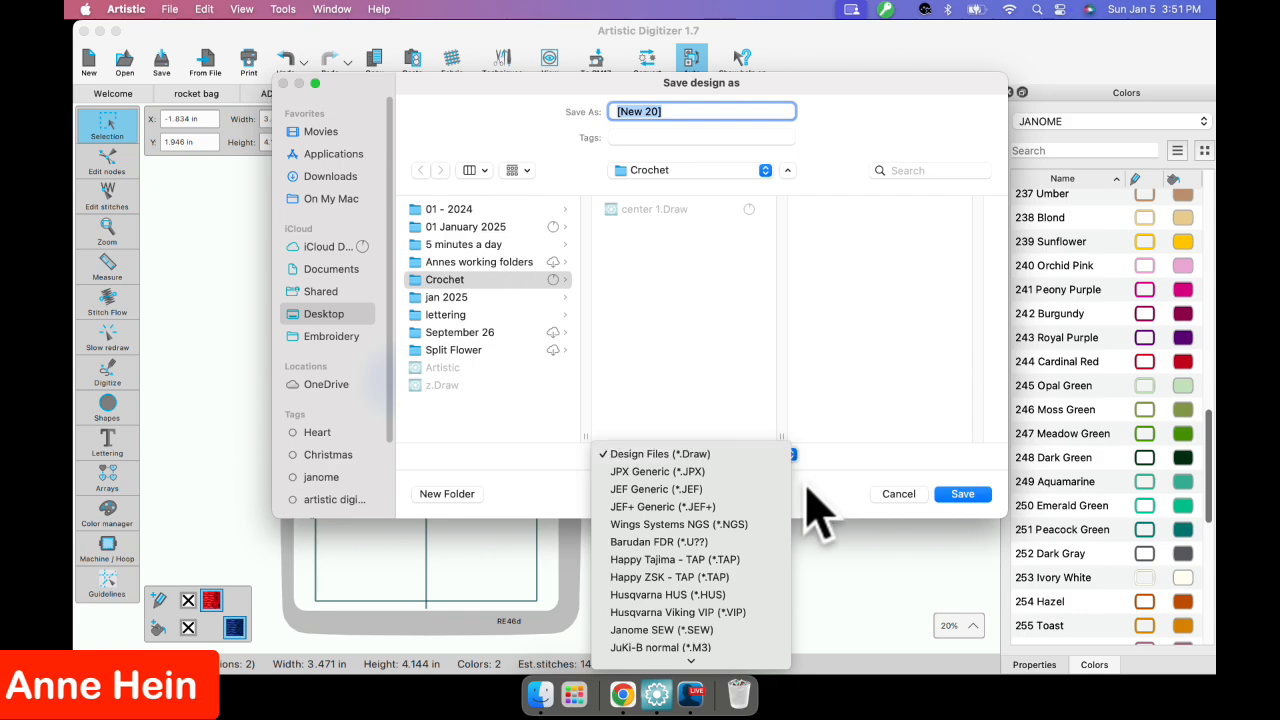
click(812, 502)
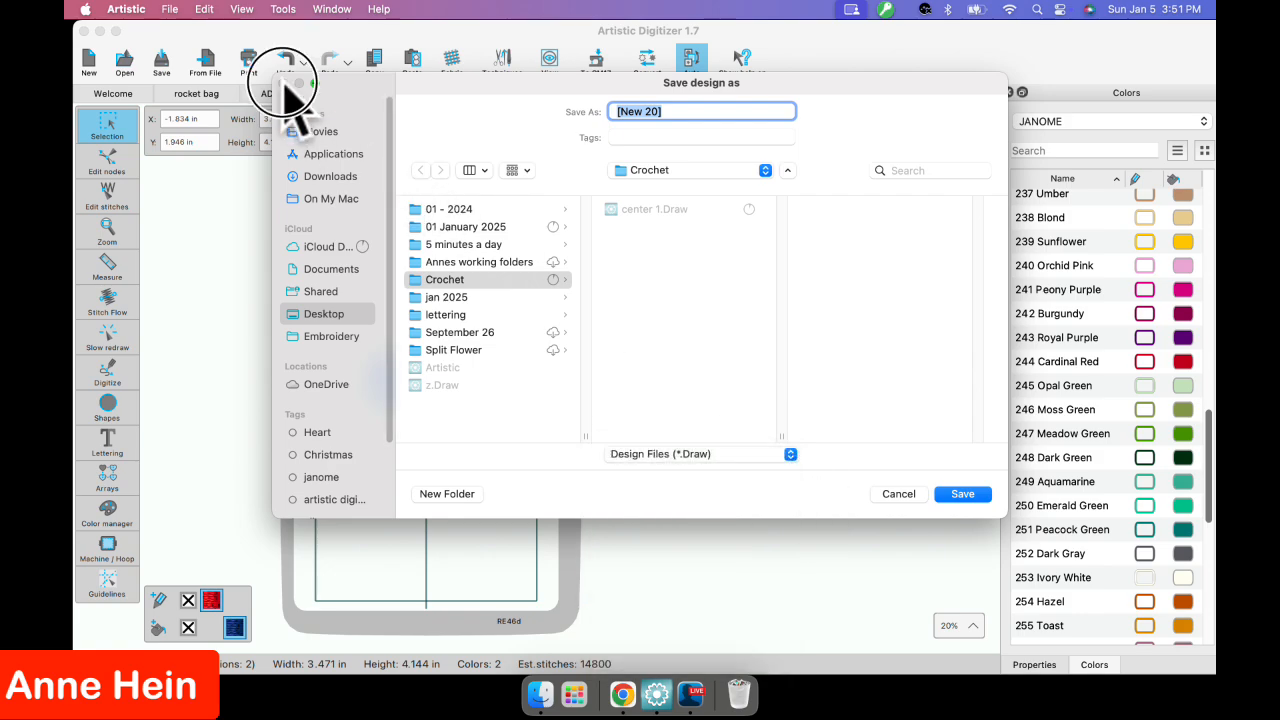
click(900, 495)
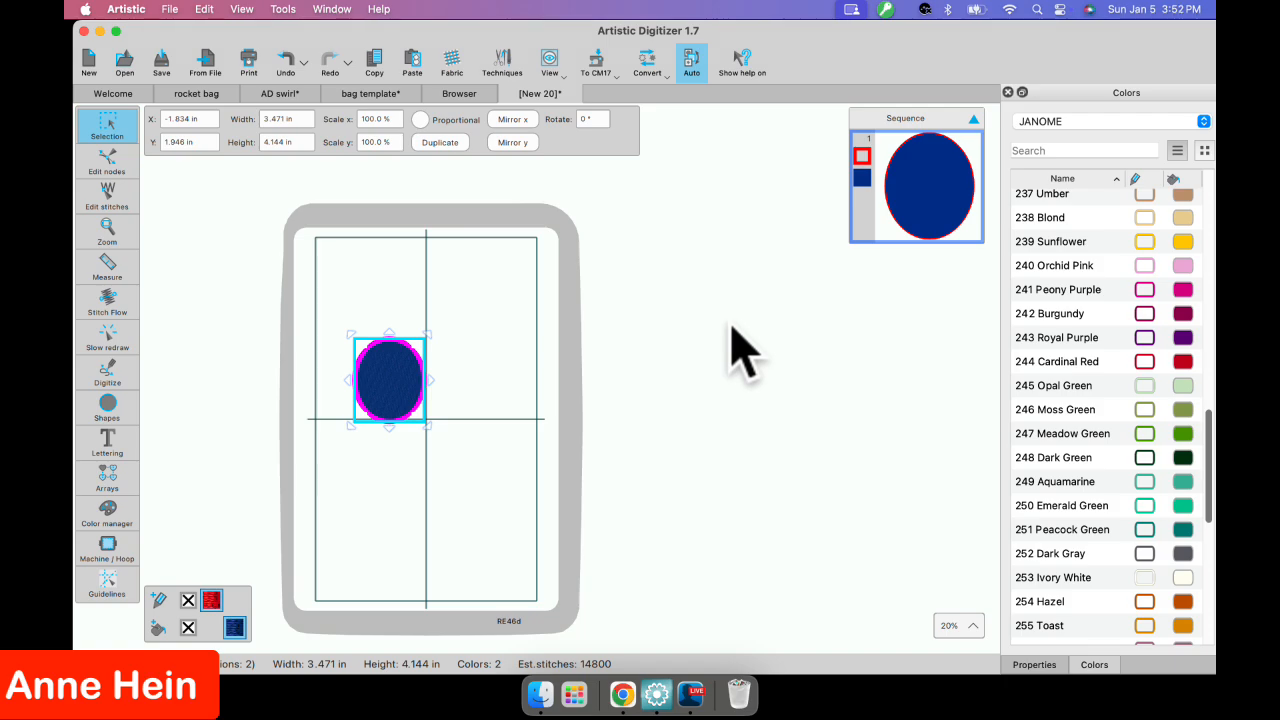
click(598, 60)
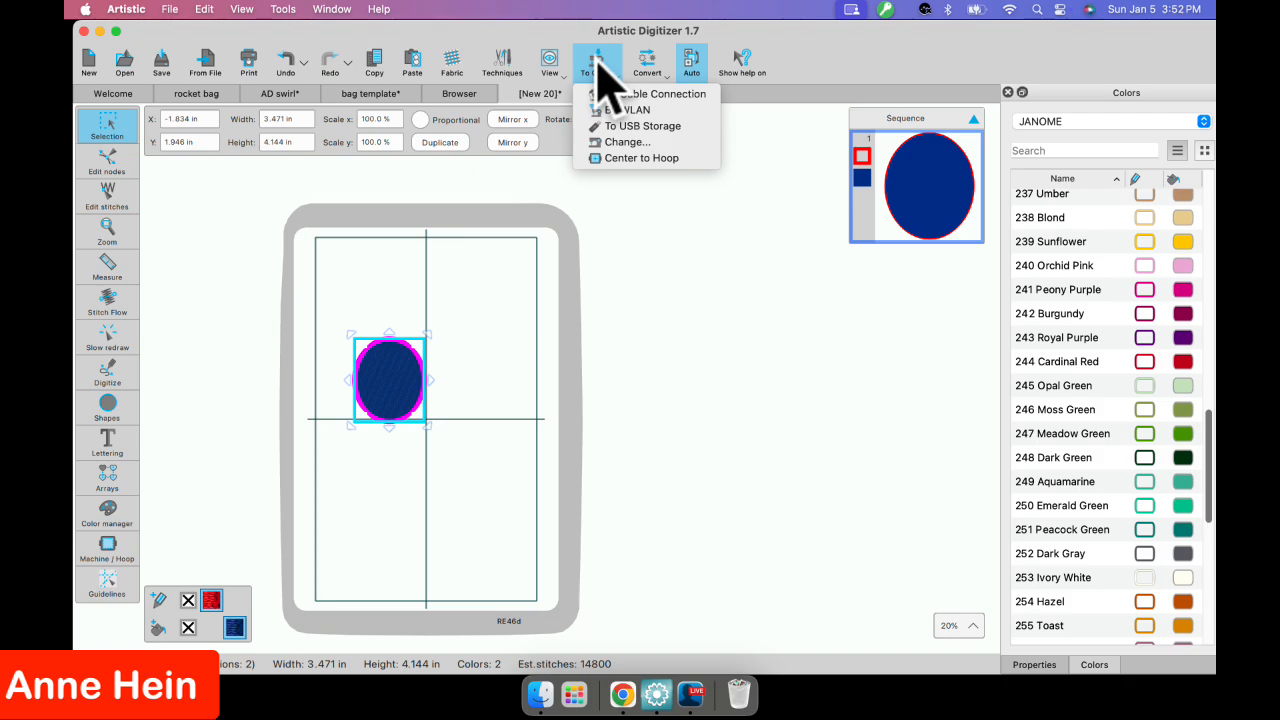
click(641, 126)
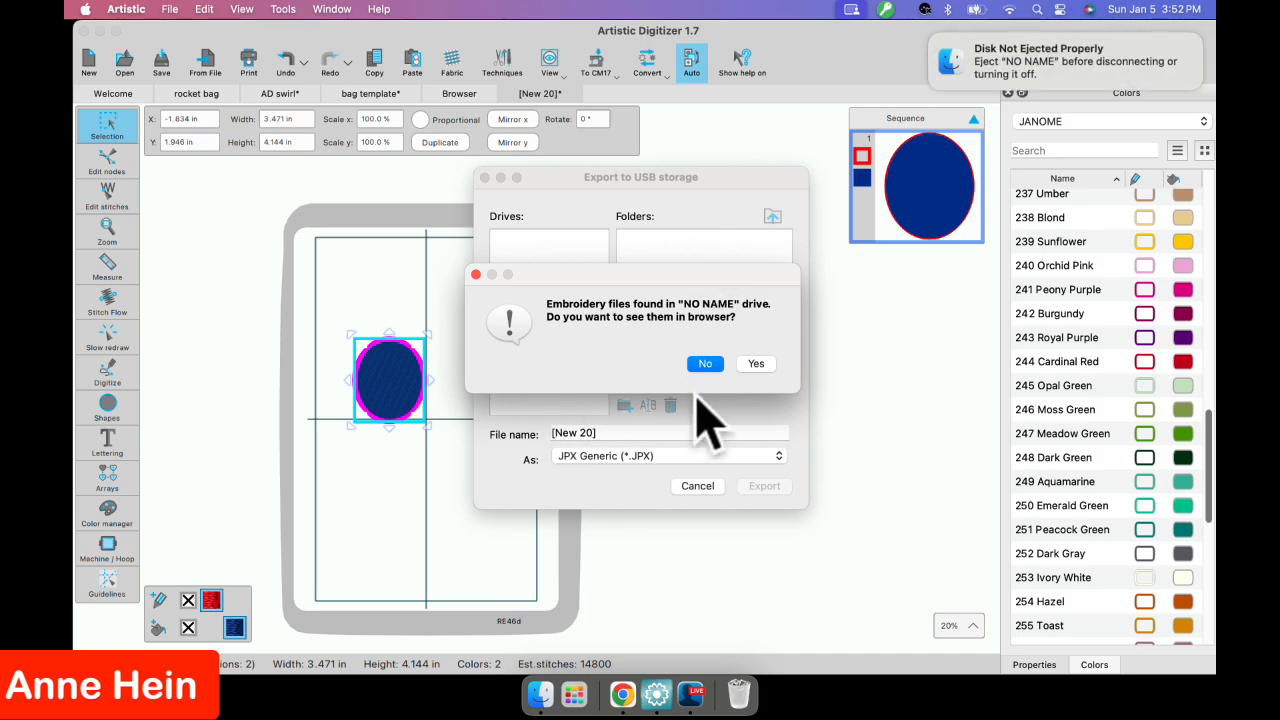
click(756, 363)
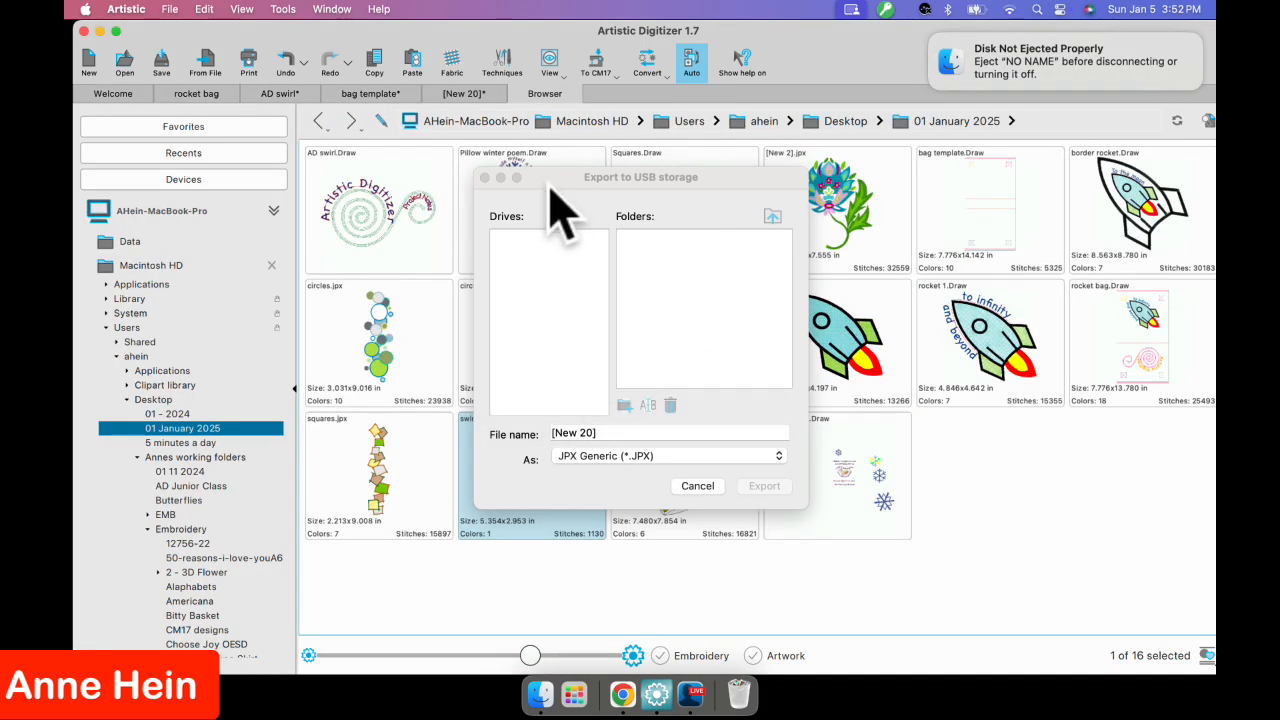
click(765, 374)
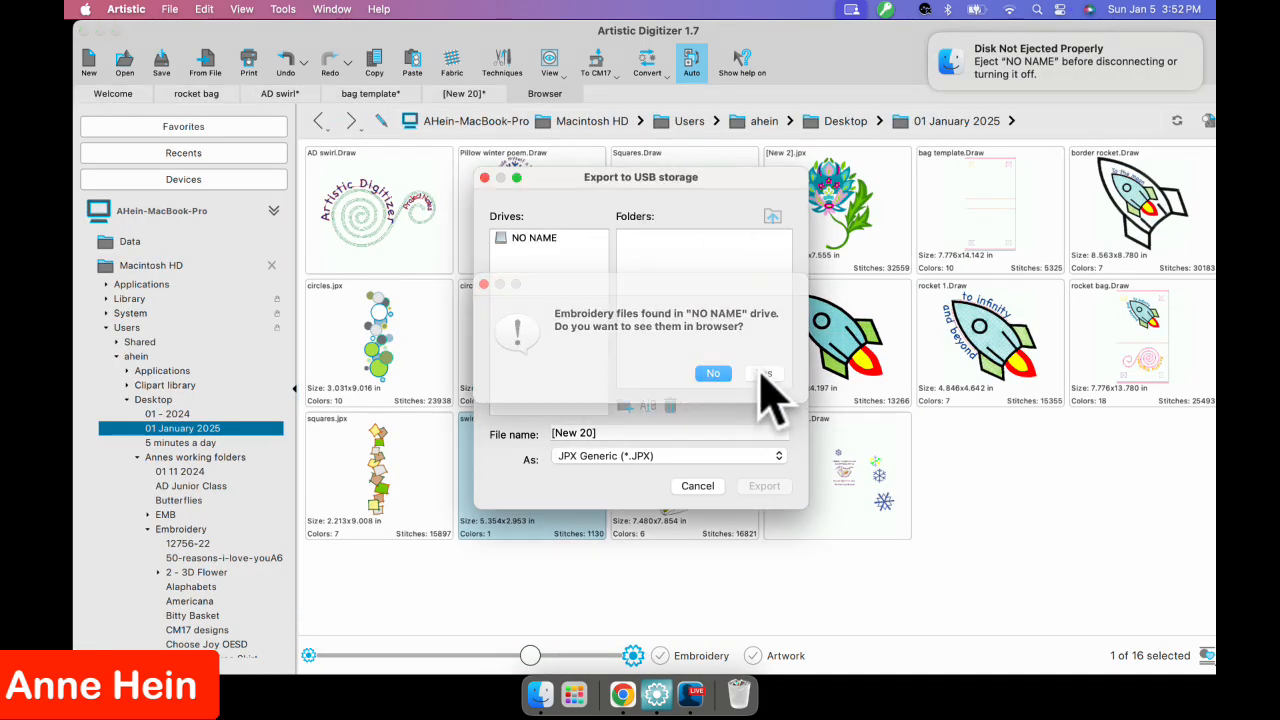
click(485, 178)
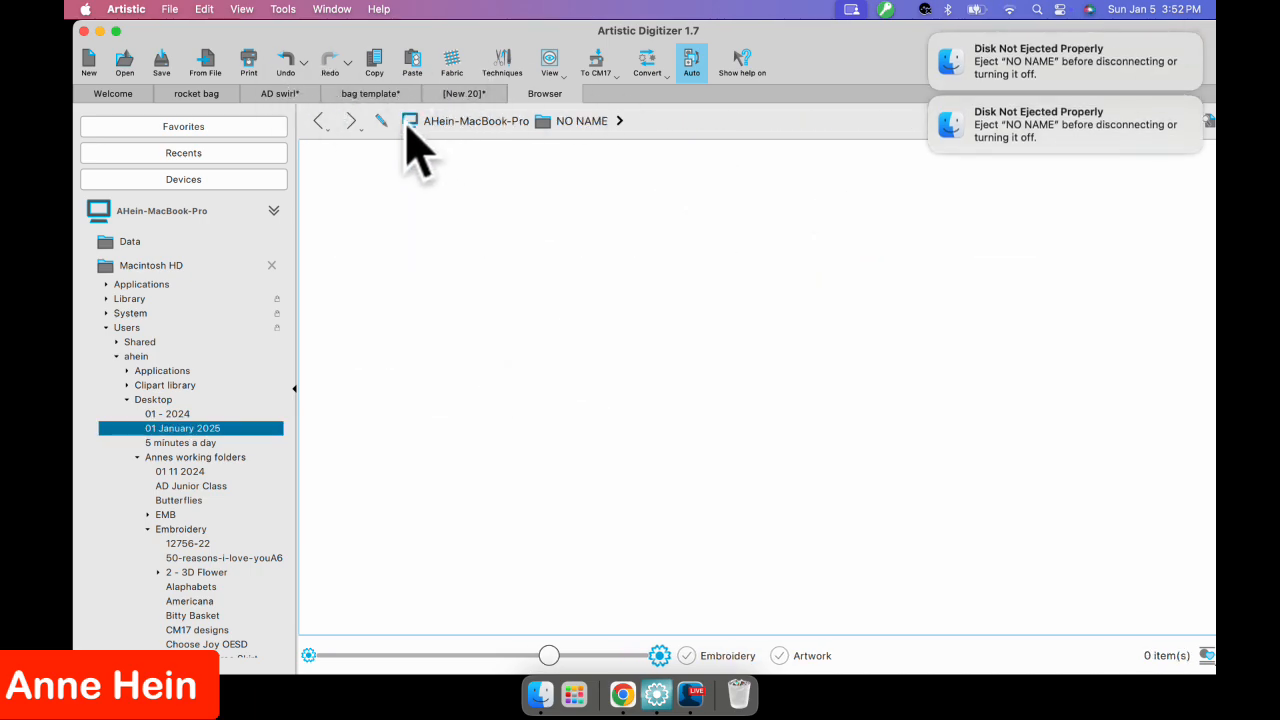
click(464, 95)
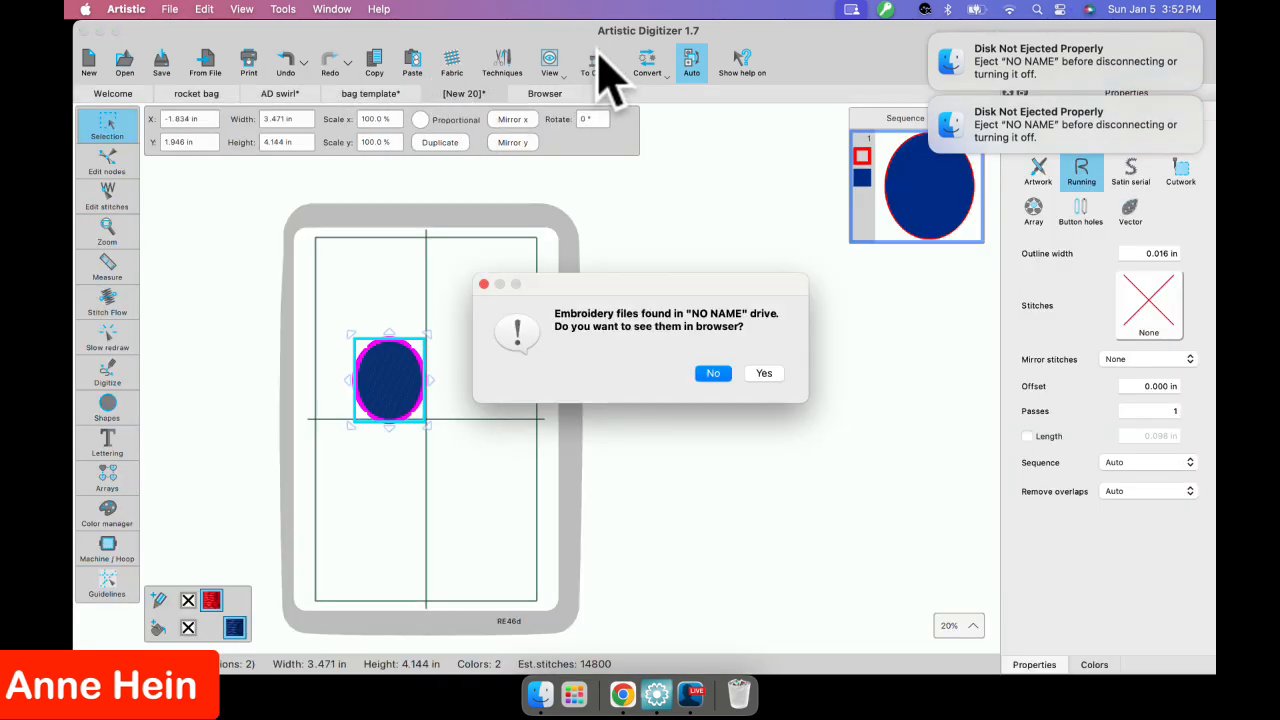
click(764, 374)
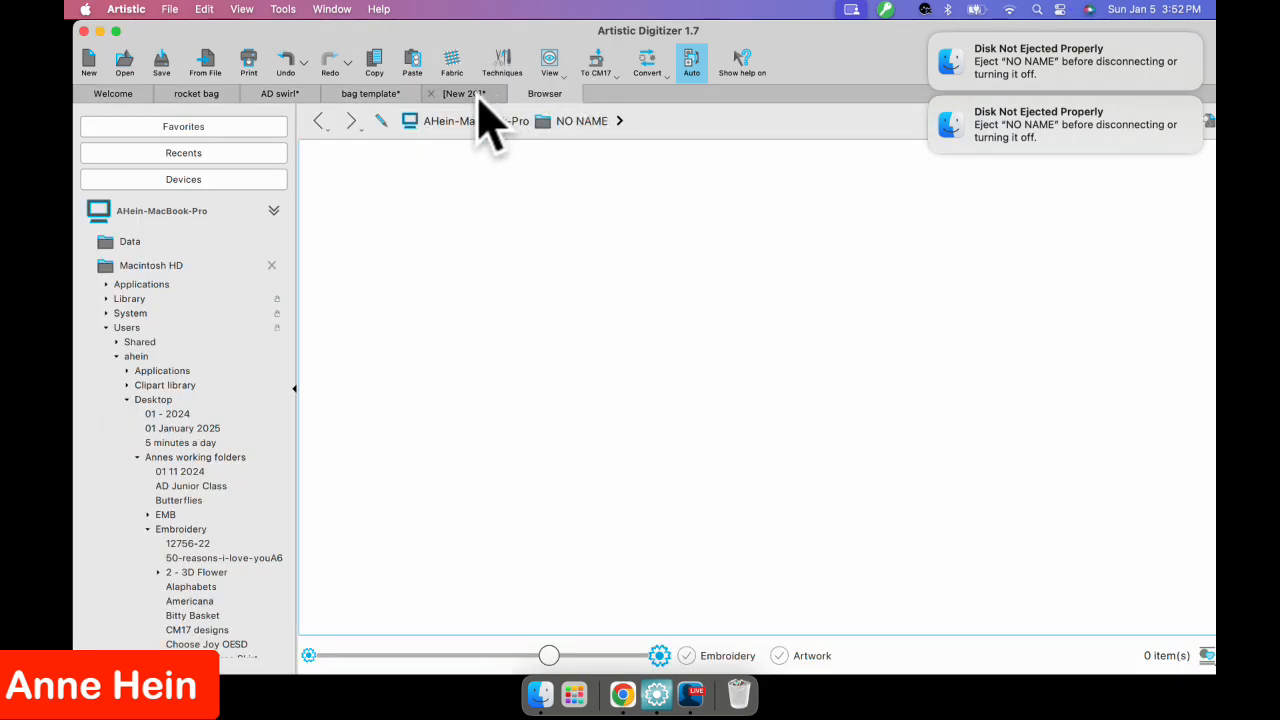
click(476, 94)
Examine the NO NAME drive and its Embf folder as destinations for a USB storage export, and leave without exporting.
click(600, 62)
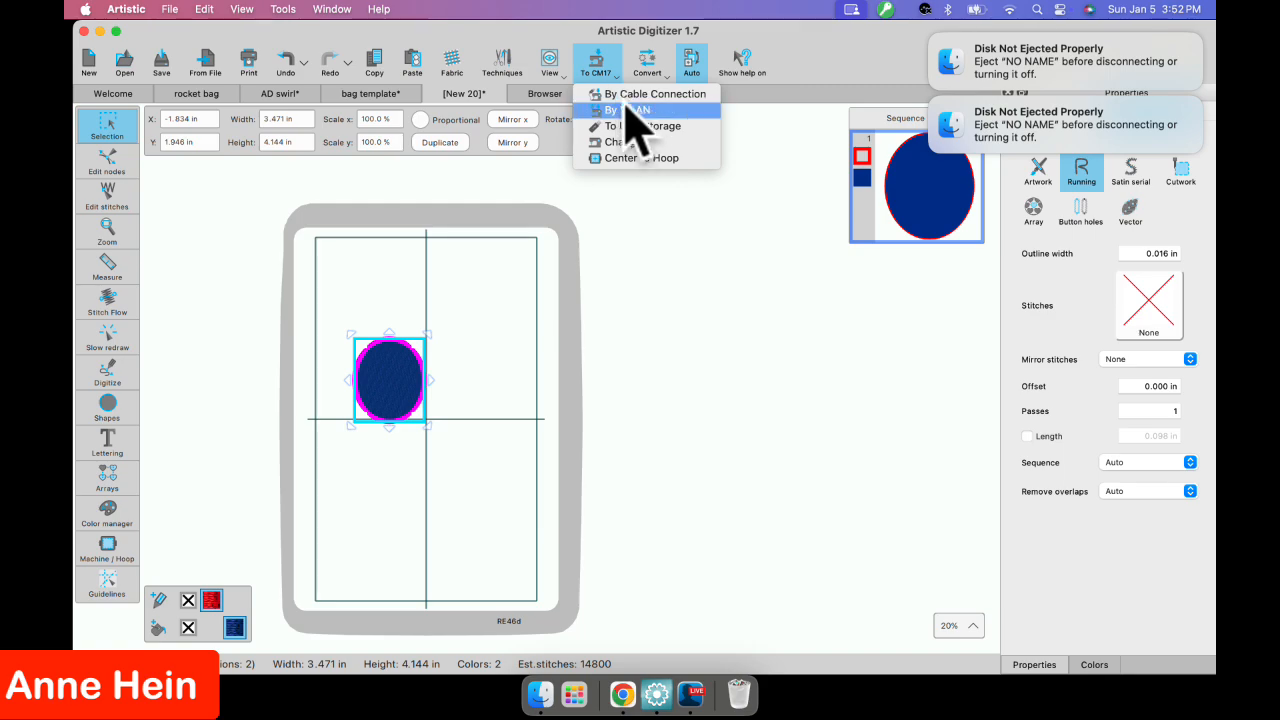
click(634, 127)
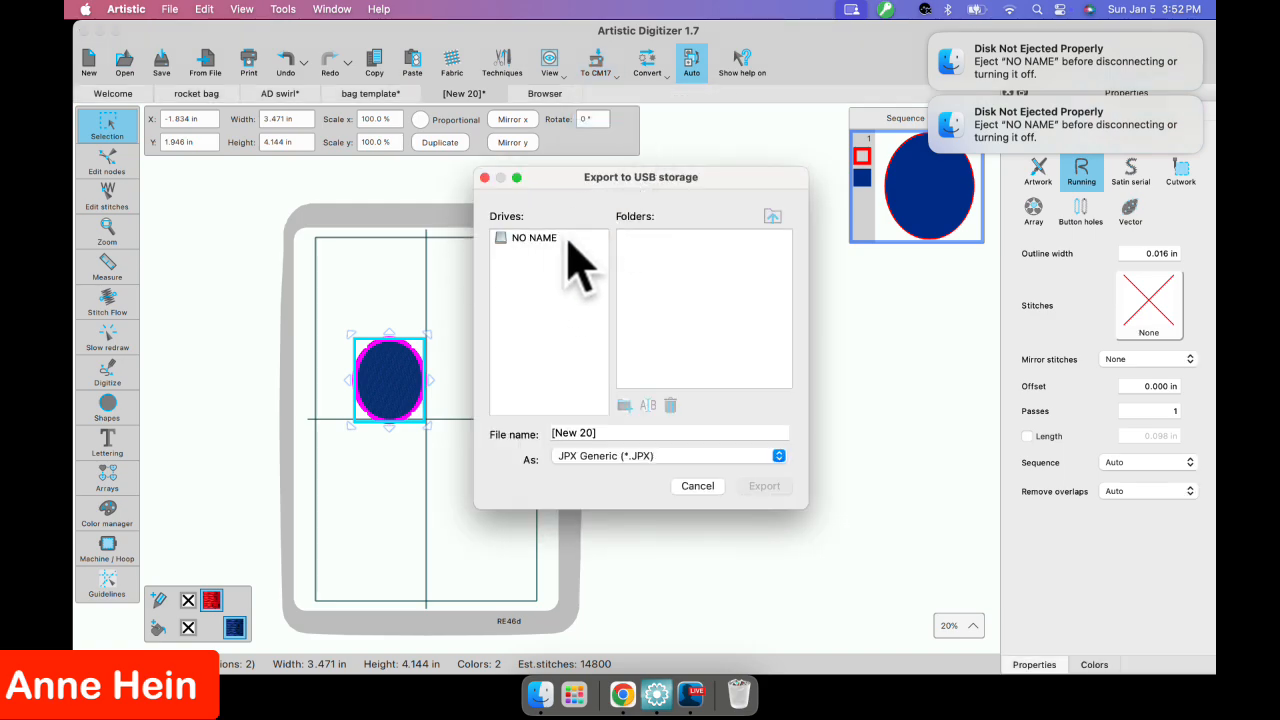
click(526, 239)
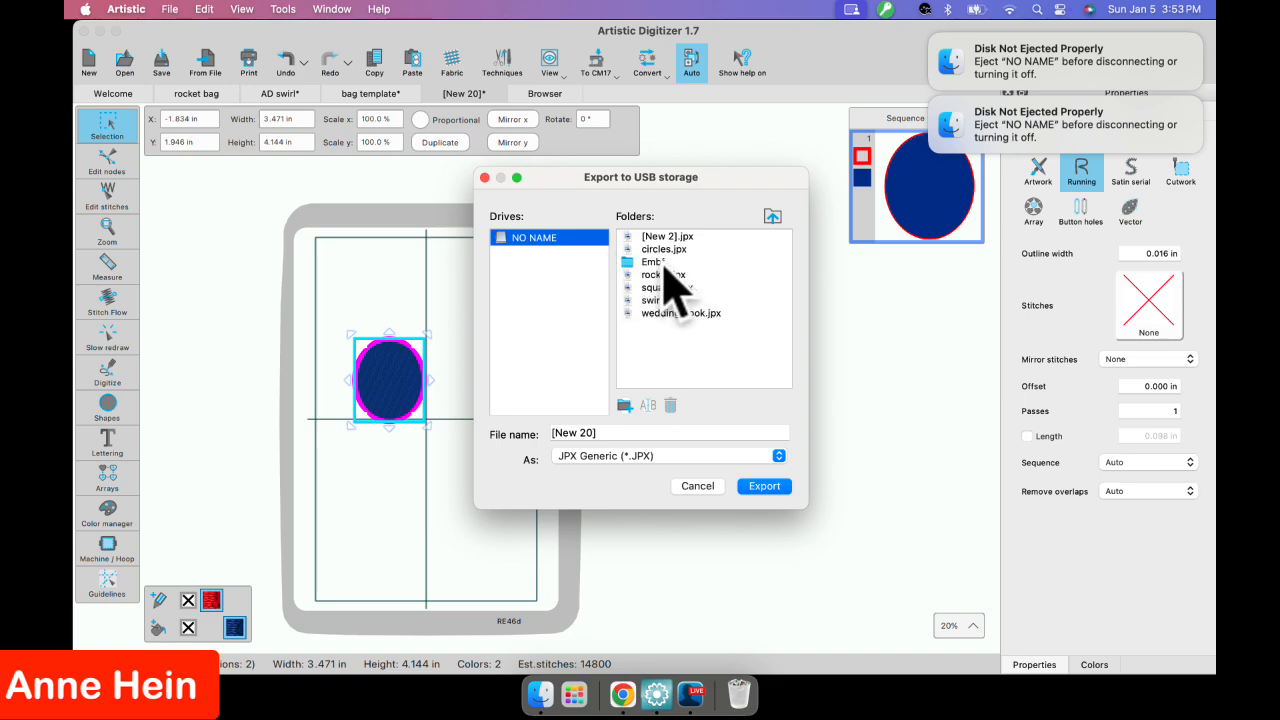
click(773, 216)
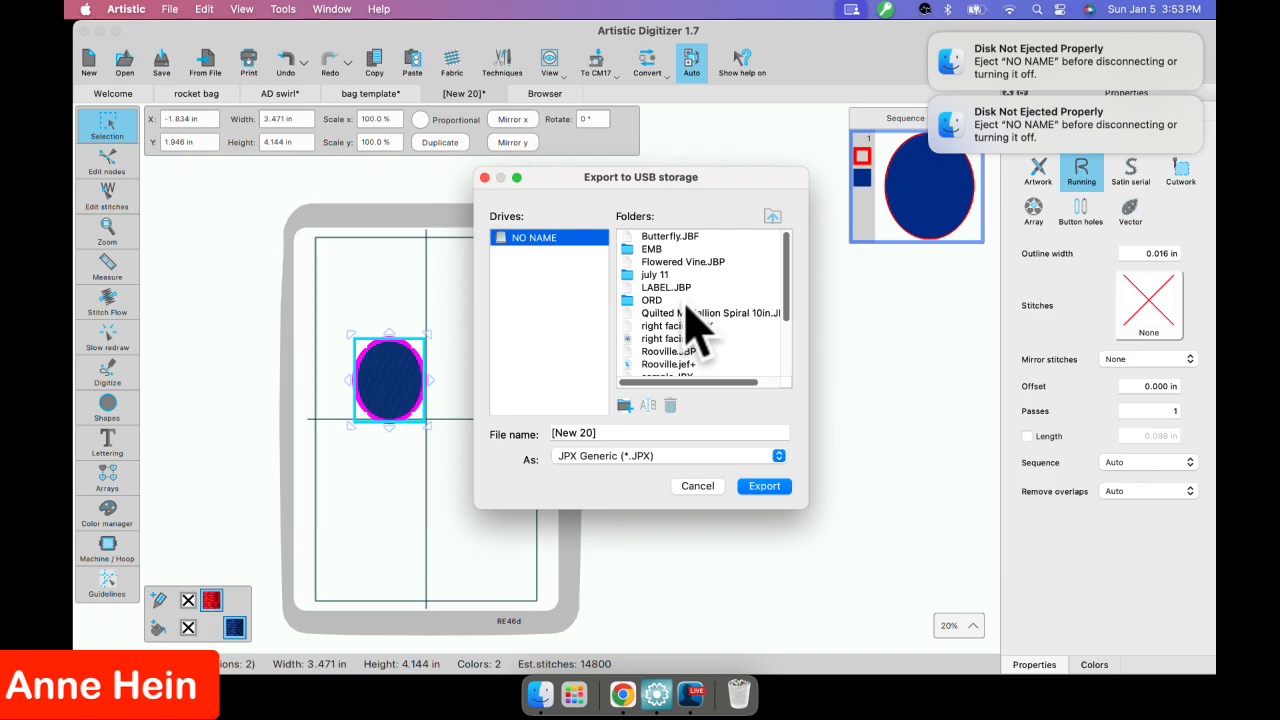
double_click(657, 250)
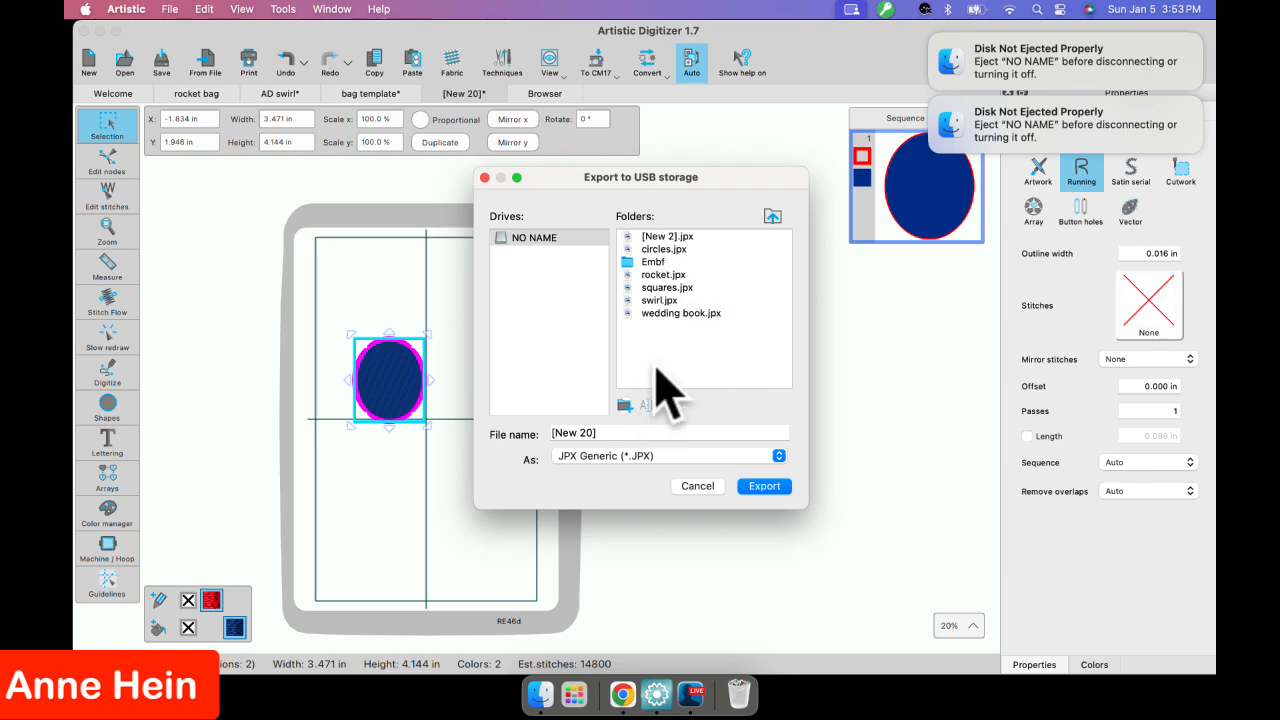
double_click(650, 262)
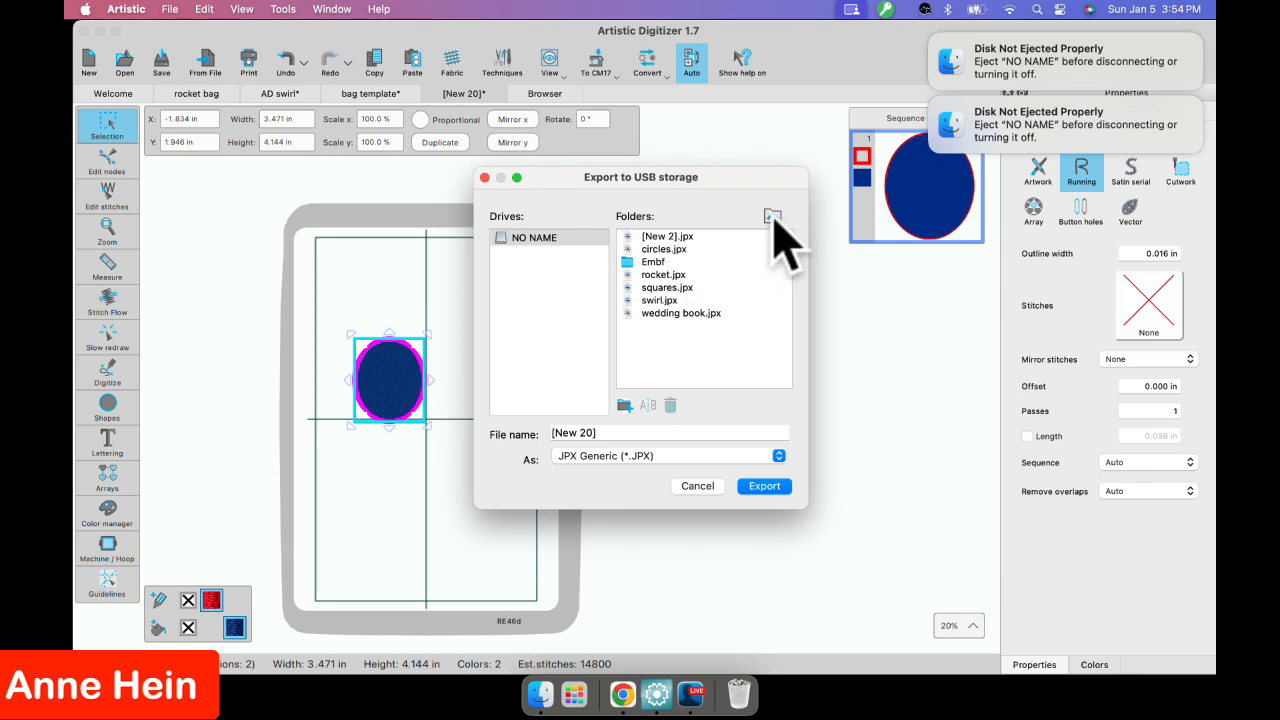
click(772, 217)
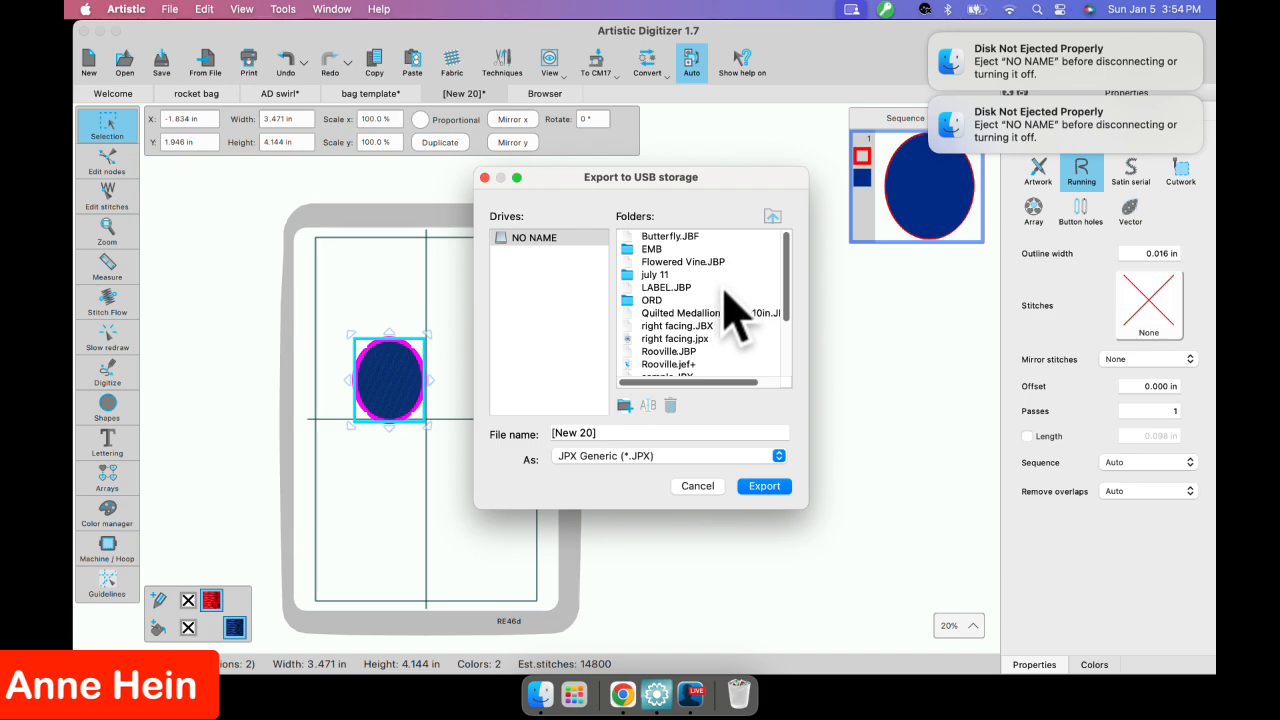
click(697, 486)
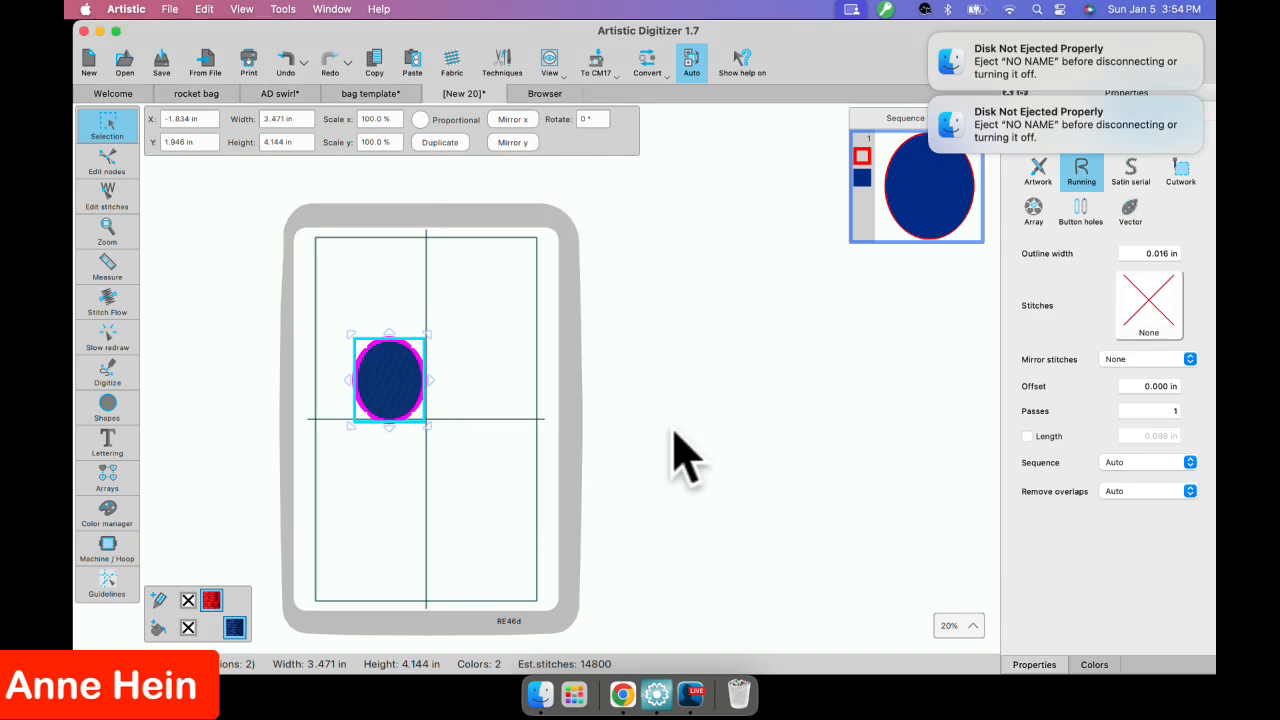
Change the CM17 hoop to SQ10d (3.94x3.94 in) and move it so it surrounds the oval design.
click(606, 60)
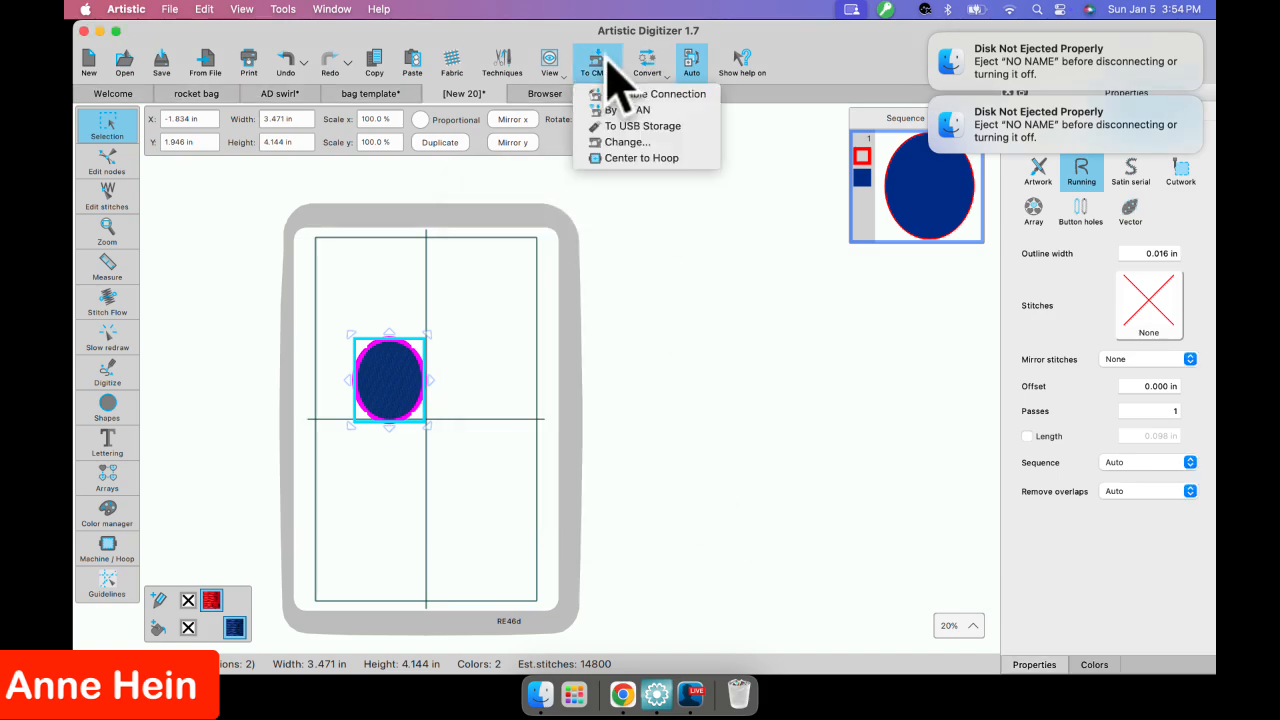
click(625, 148)
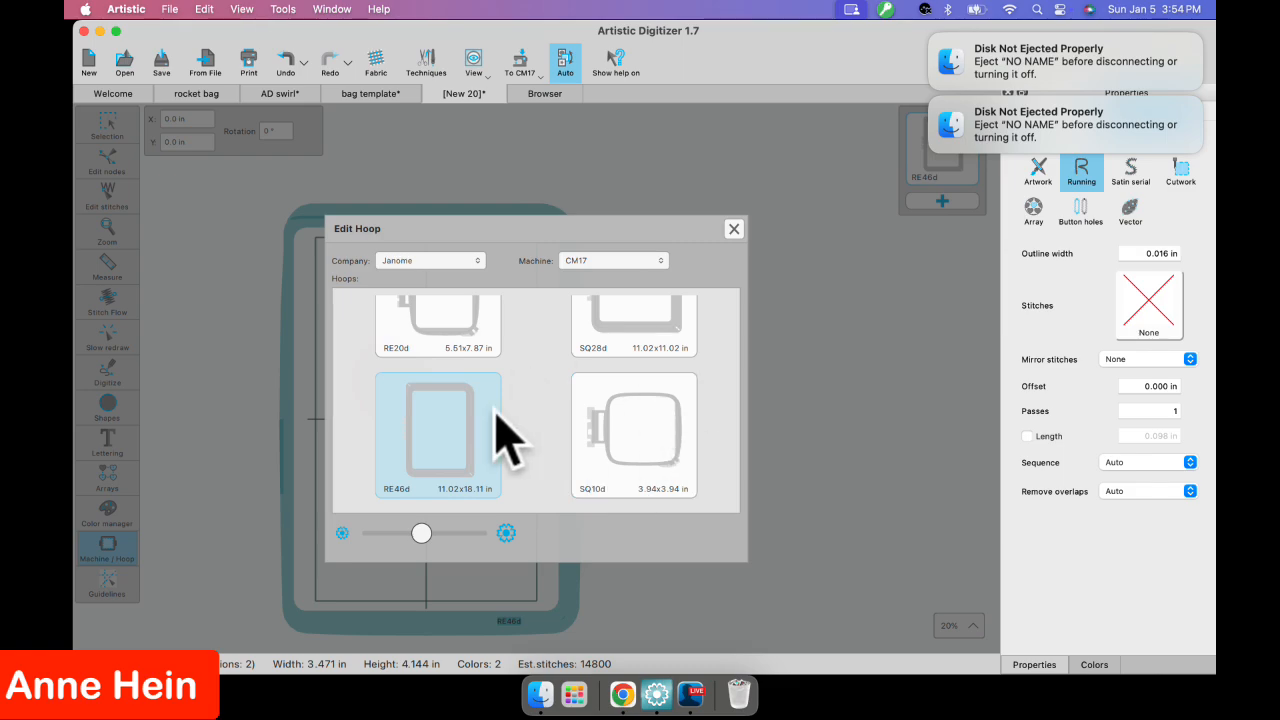
double_click(647, 445)
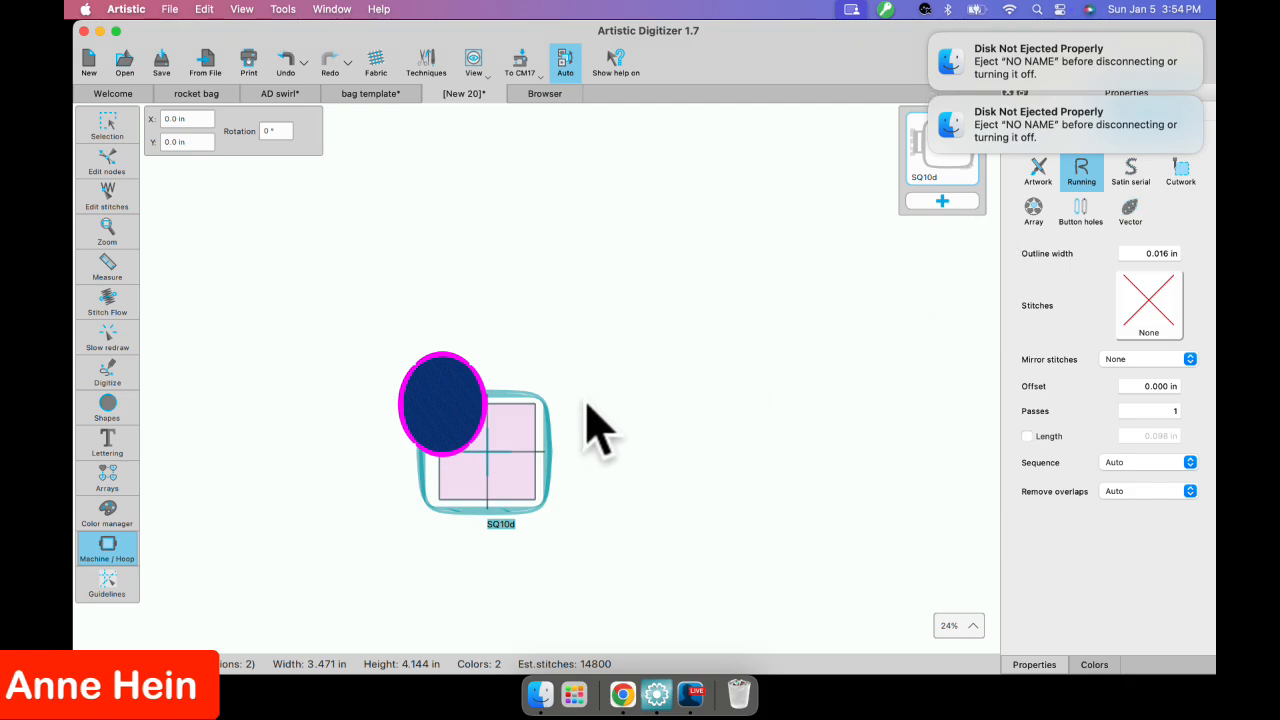
drag(478, 455, 443, 443)
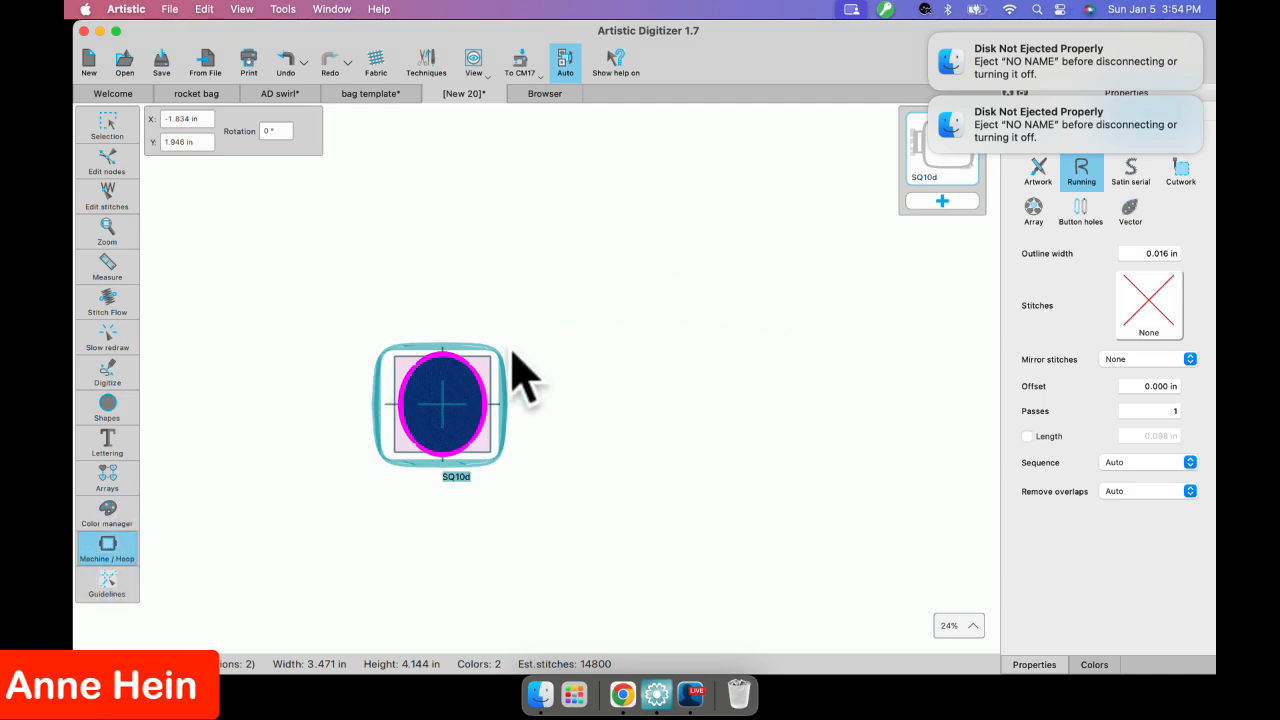
Try adding RE20d hoops on three sides of the SQ10d hoop, and remove all three again.
click(942, 201)
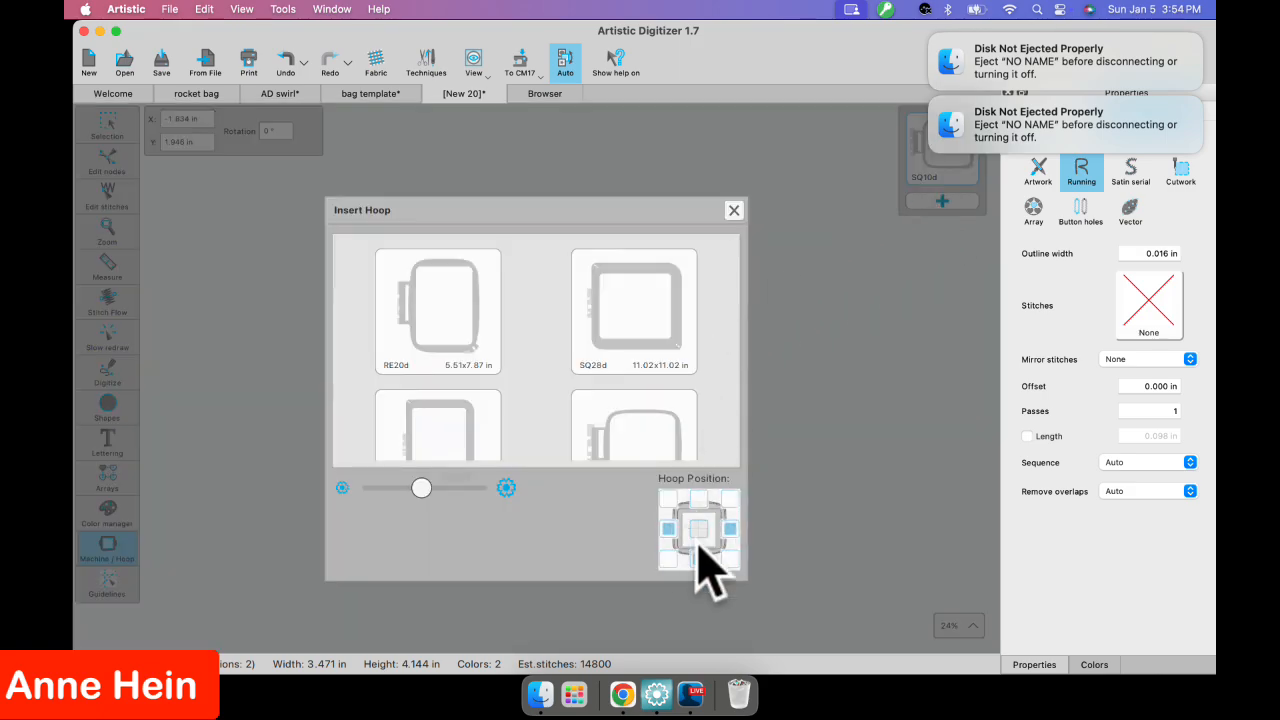
click(455, 318)
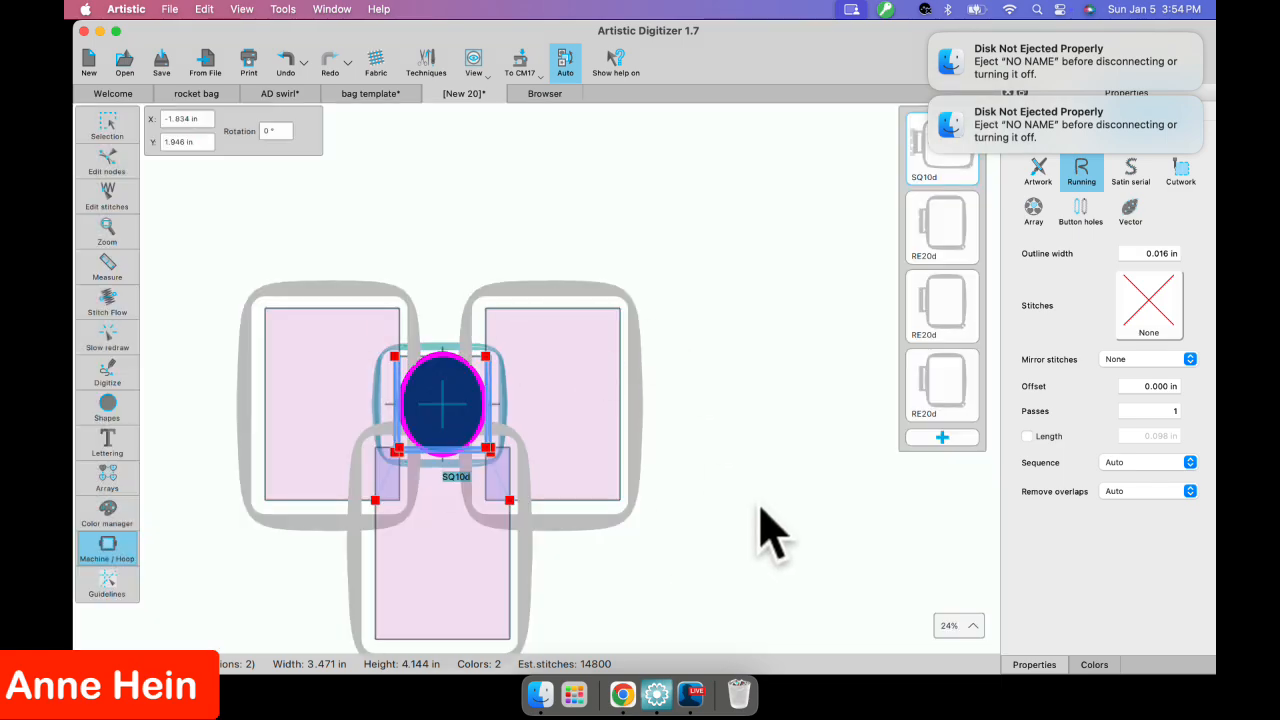
click(966, 354)
click(970, 278)
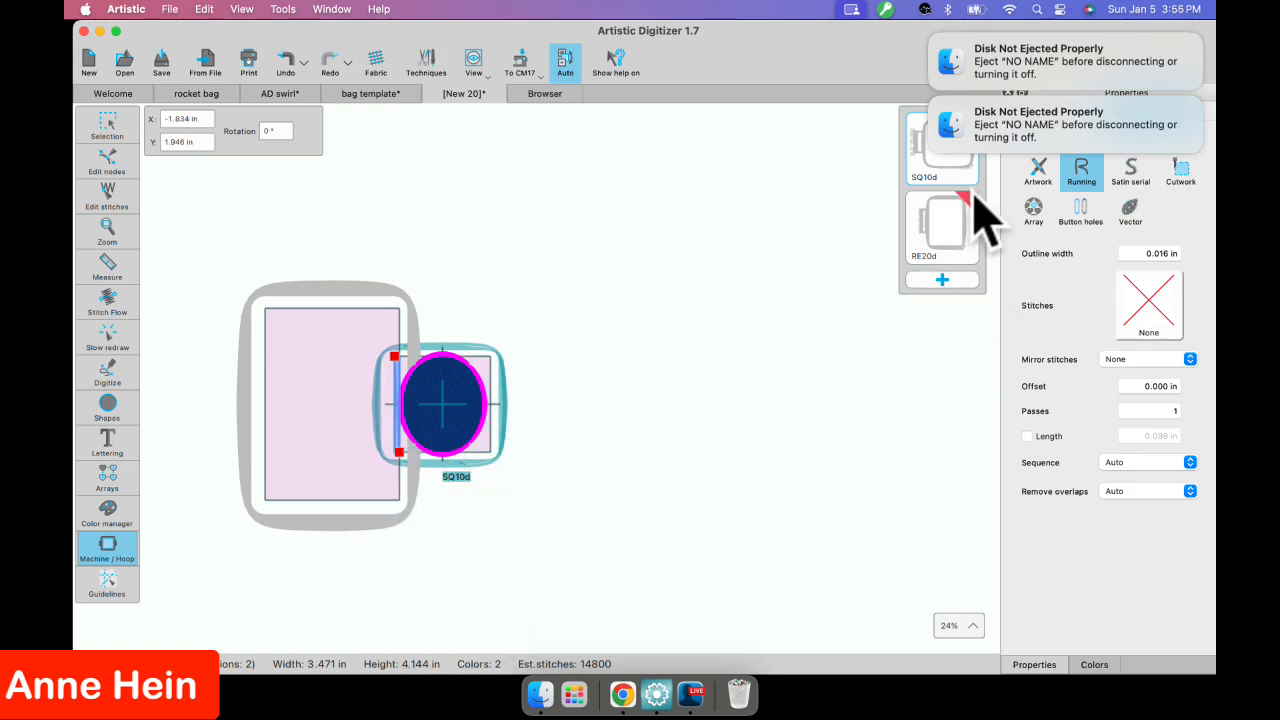
click(966, 197)
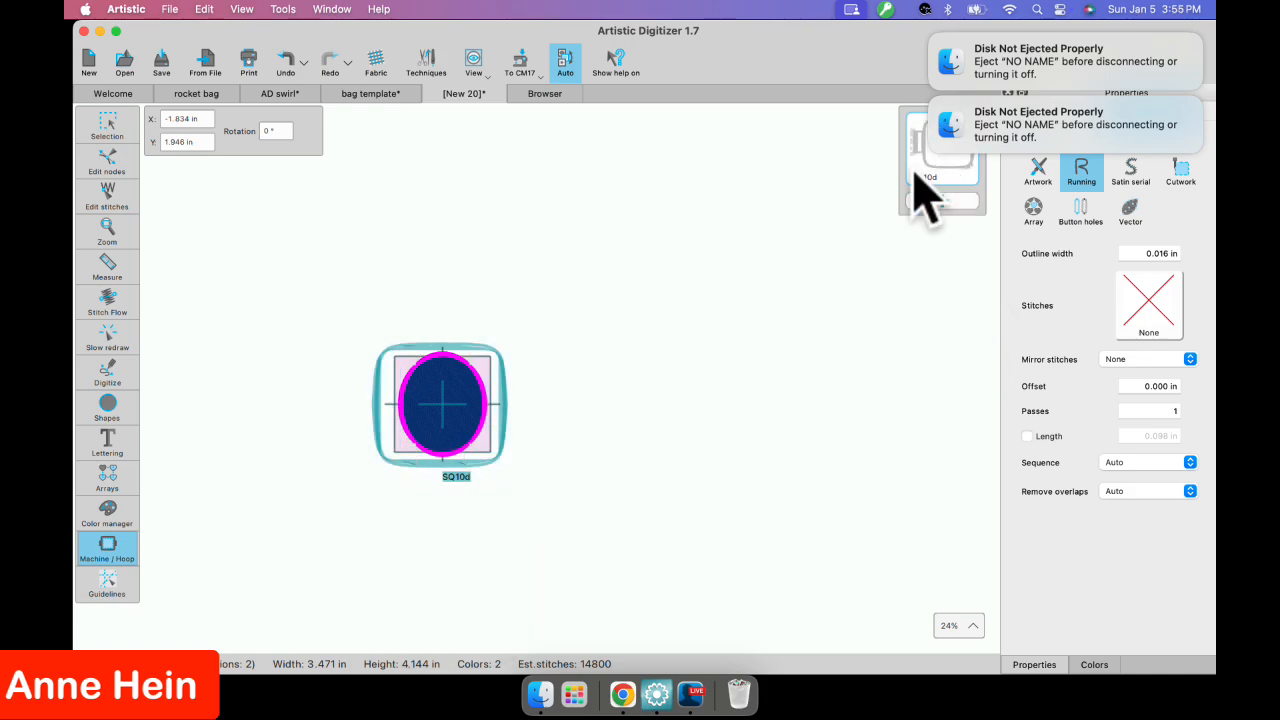
Replace the SQ10d hoop with the 5.51x7.87 in RE20d hoop and return to object selection.
double_click(952, 166)
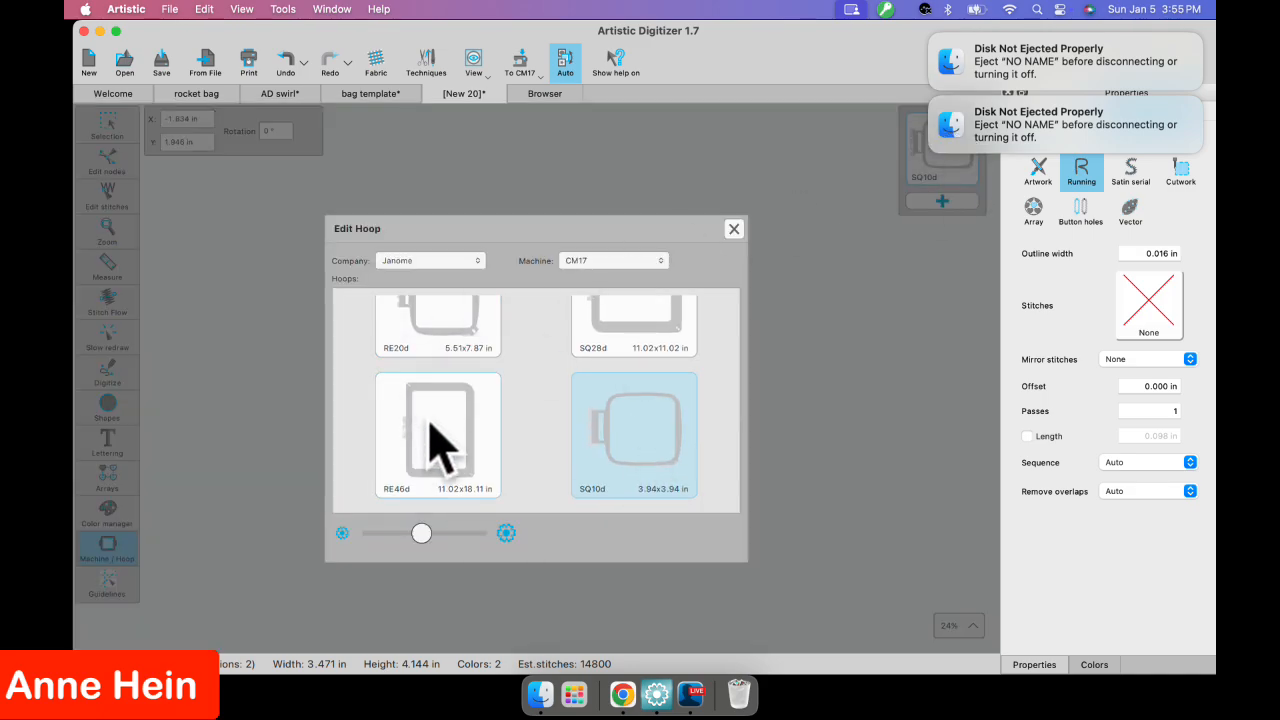
double_click(449, 340)
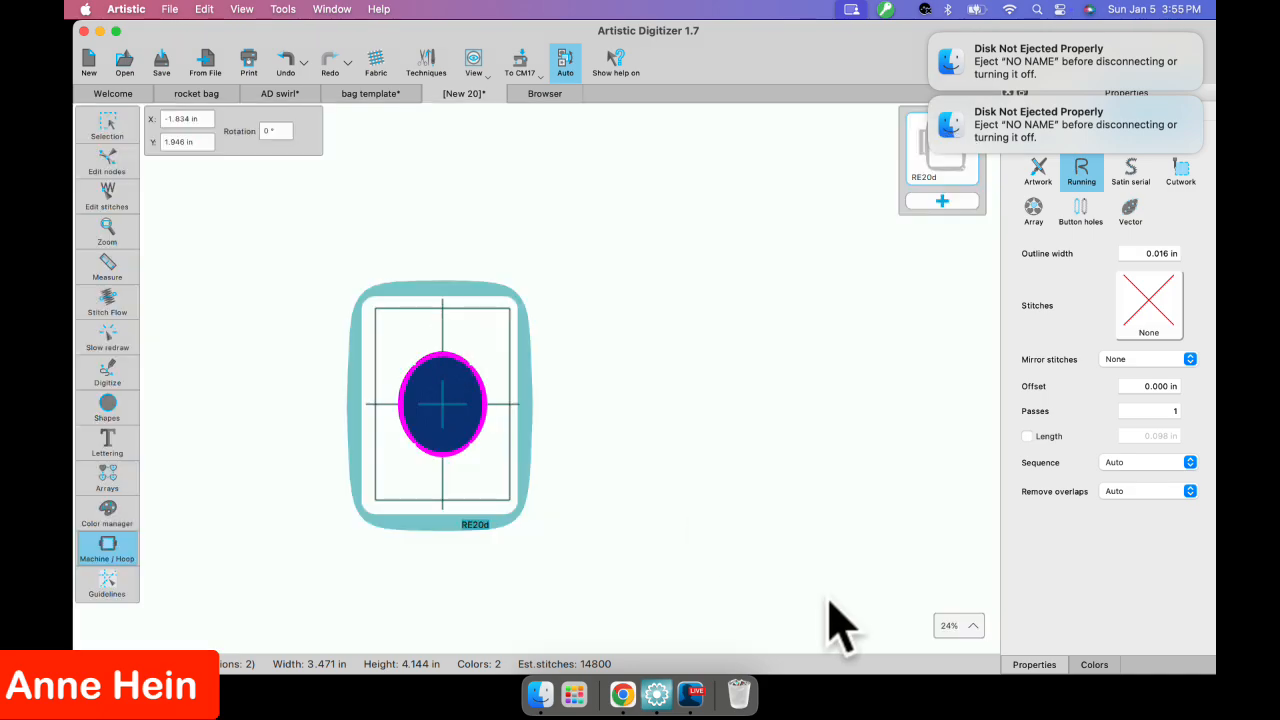
click(105, 126)
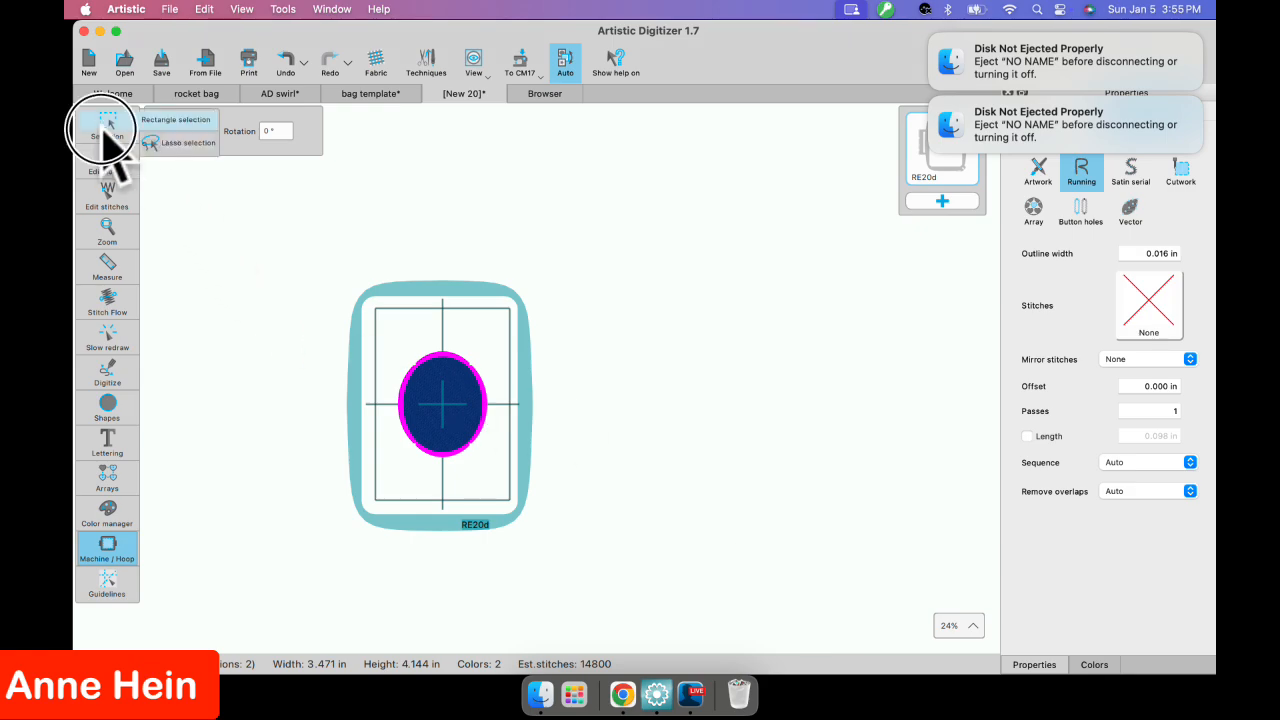
Move the oval past the upper right corner of the RE20d hoop and realign hoop and design with Center to Hoop.
click(600, 62)
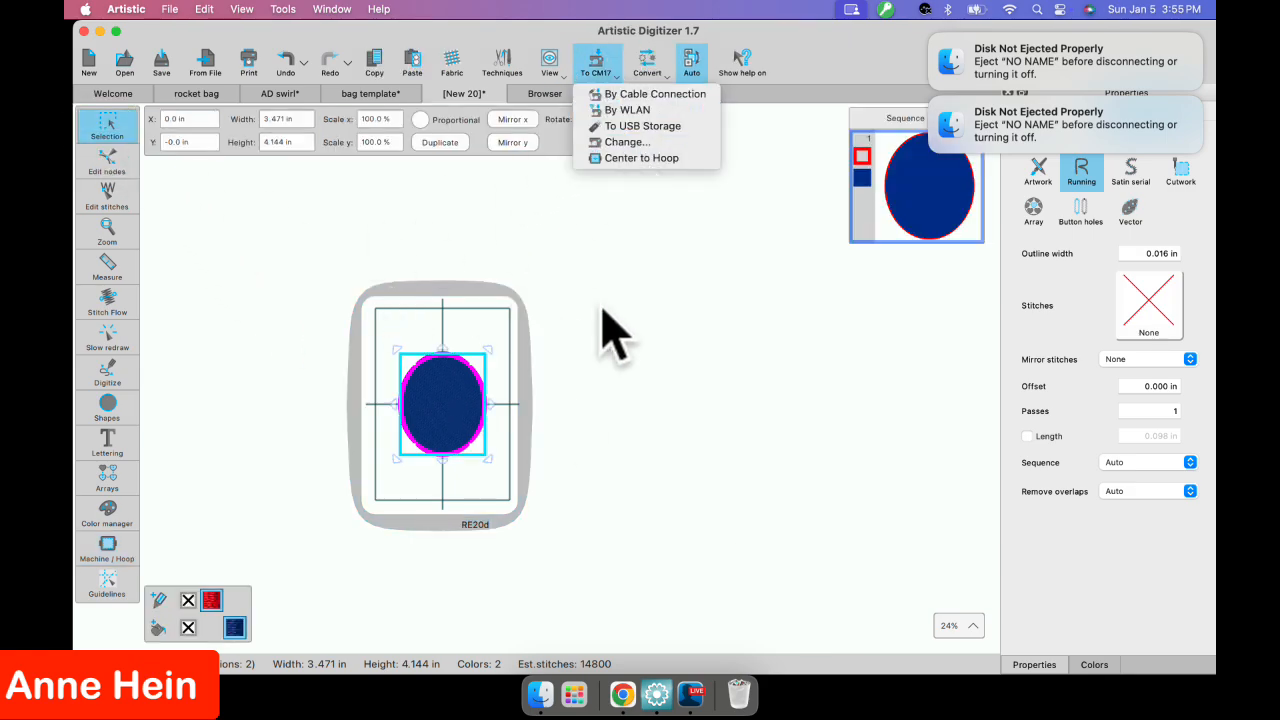
click(606, 365)
click(453, 405)
drag(453, 405, 557, 316)
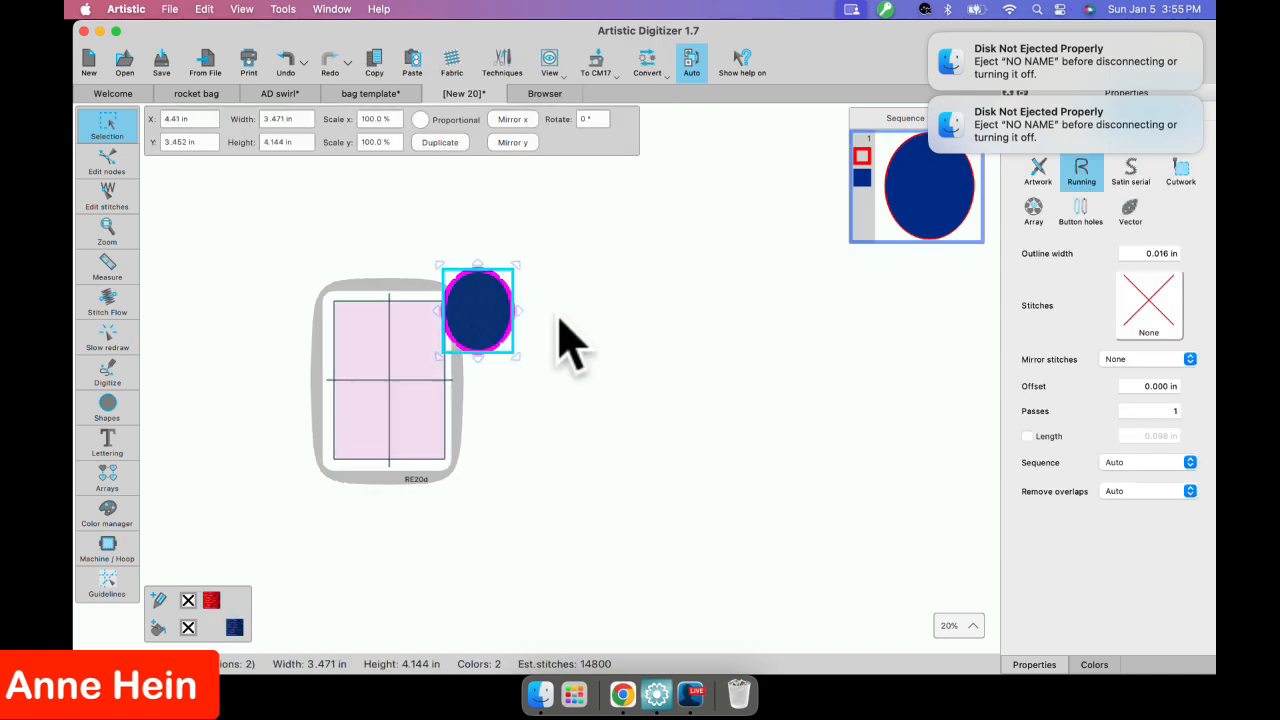
click(598, 63)
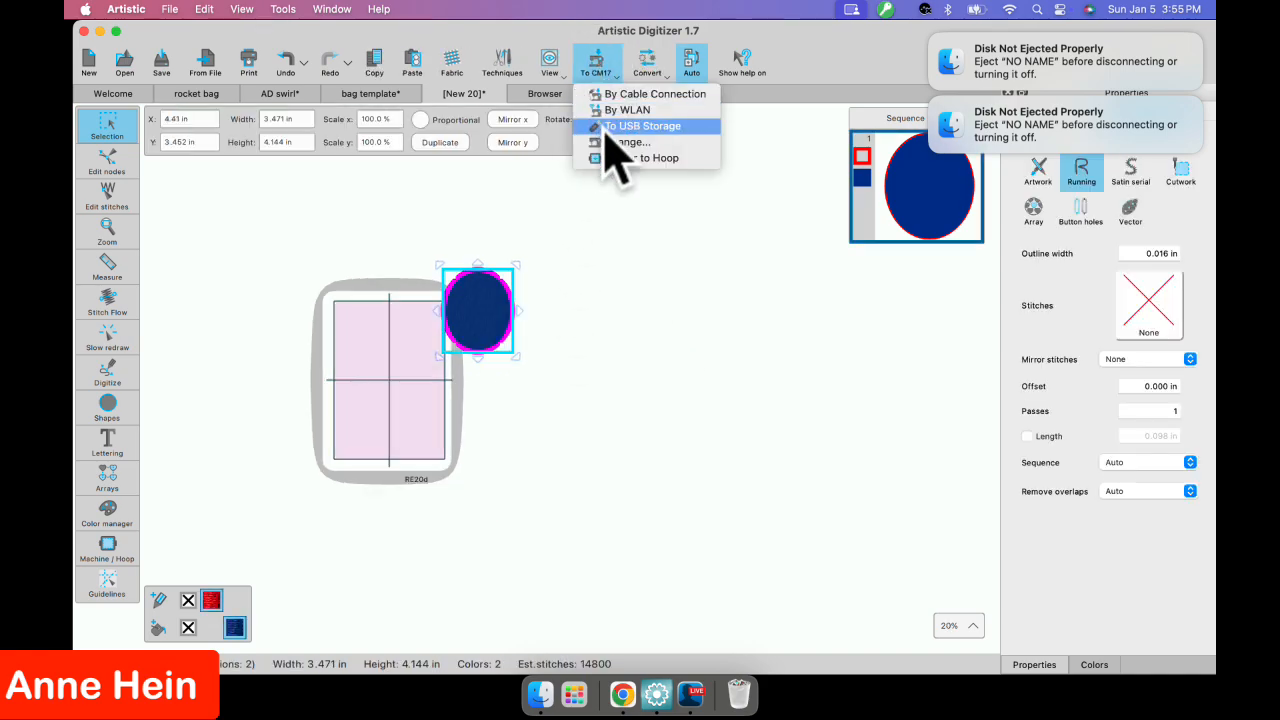
click(612, 158)
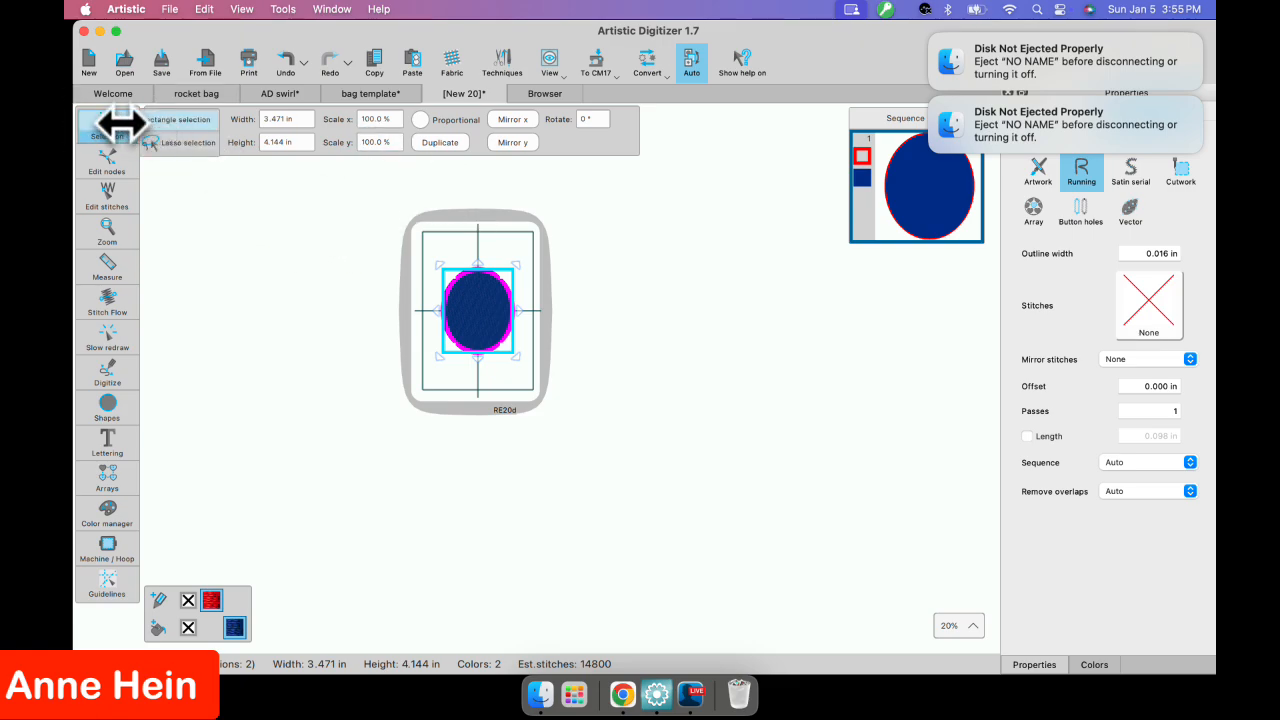
Examine the bag template design in its RE46d hoop and go through its stitching sequence.
click(391, 96)
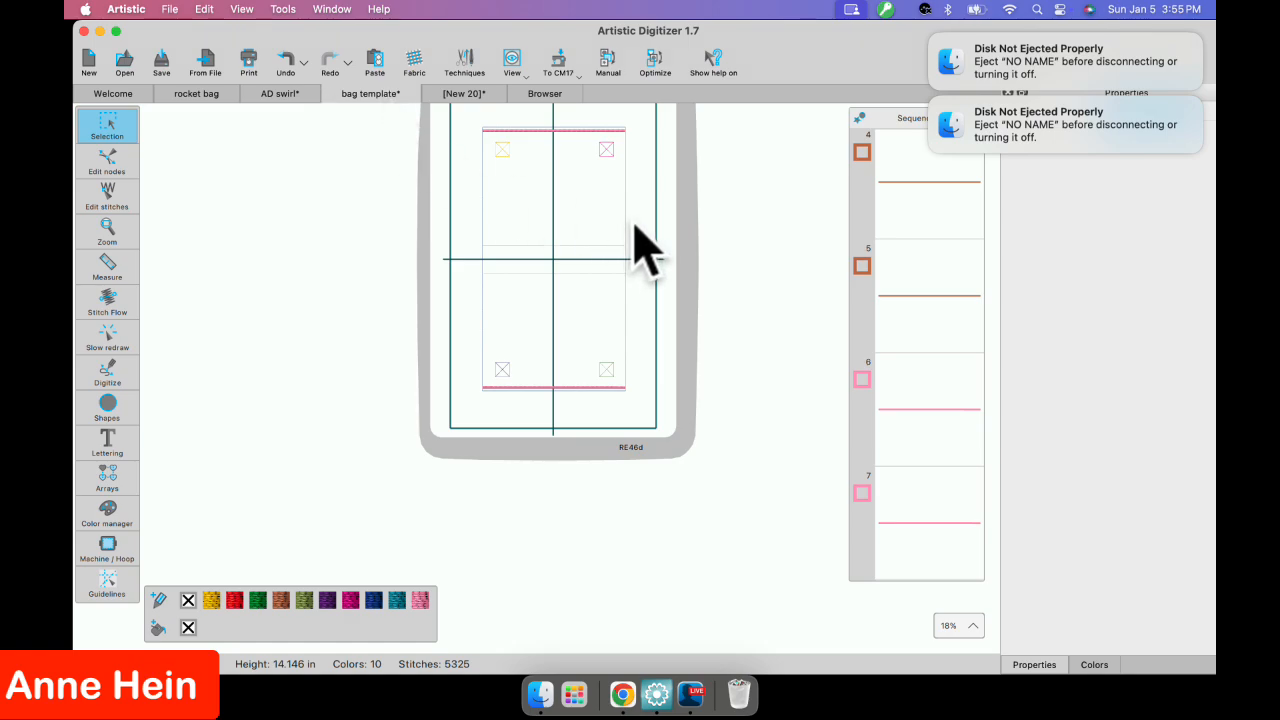
scroll(636, 226, up, 5)
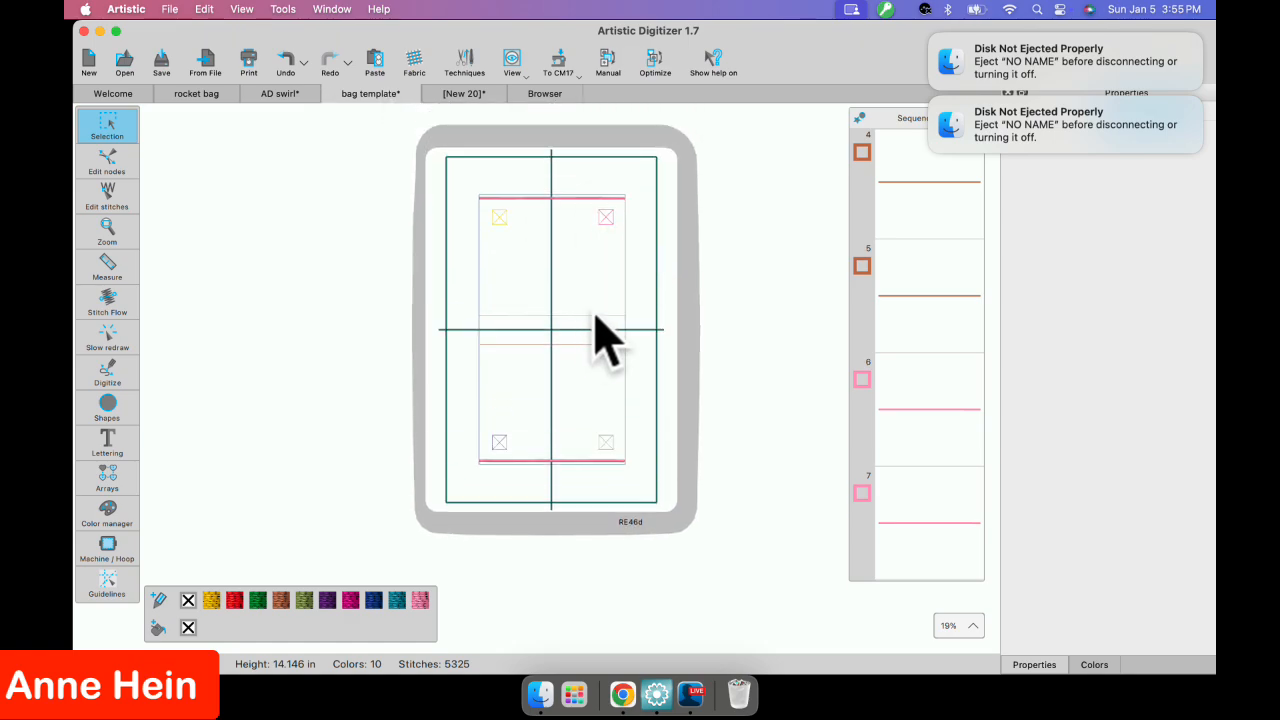
scroll(603, 333, up, 3)
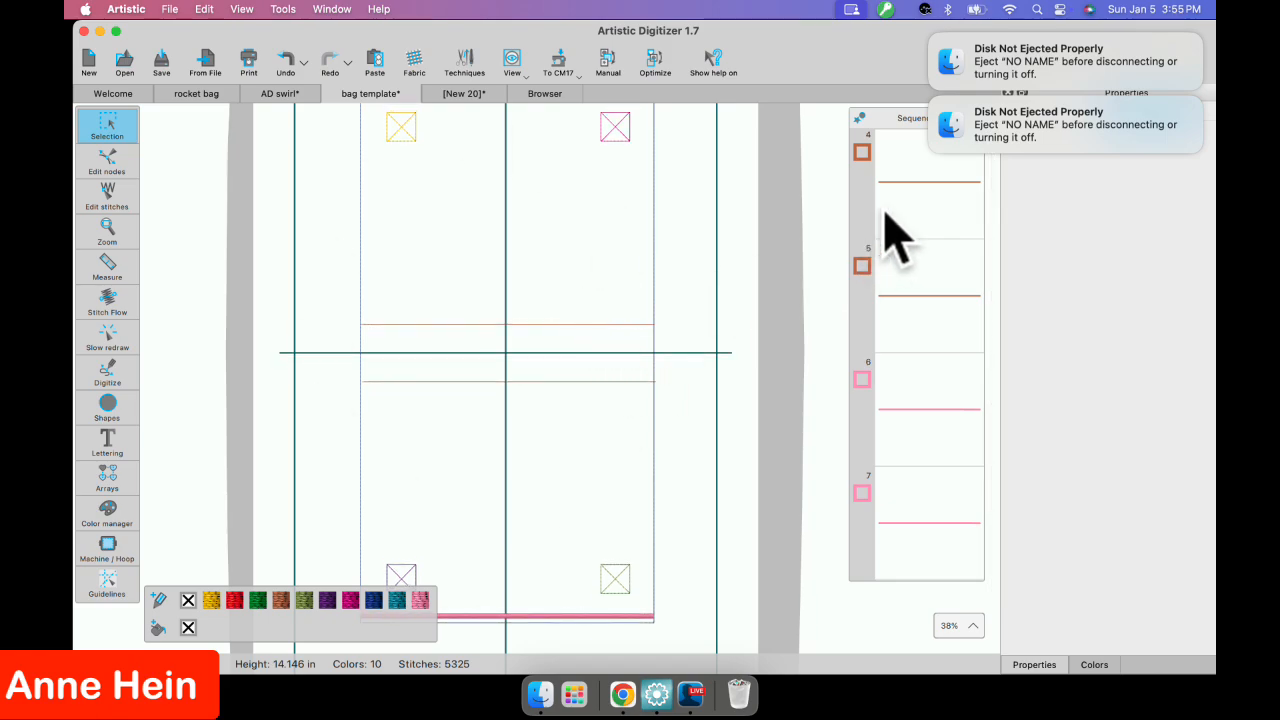
scroll(929, 294, up, 5)
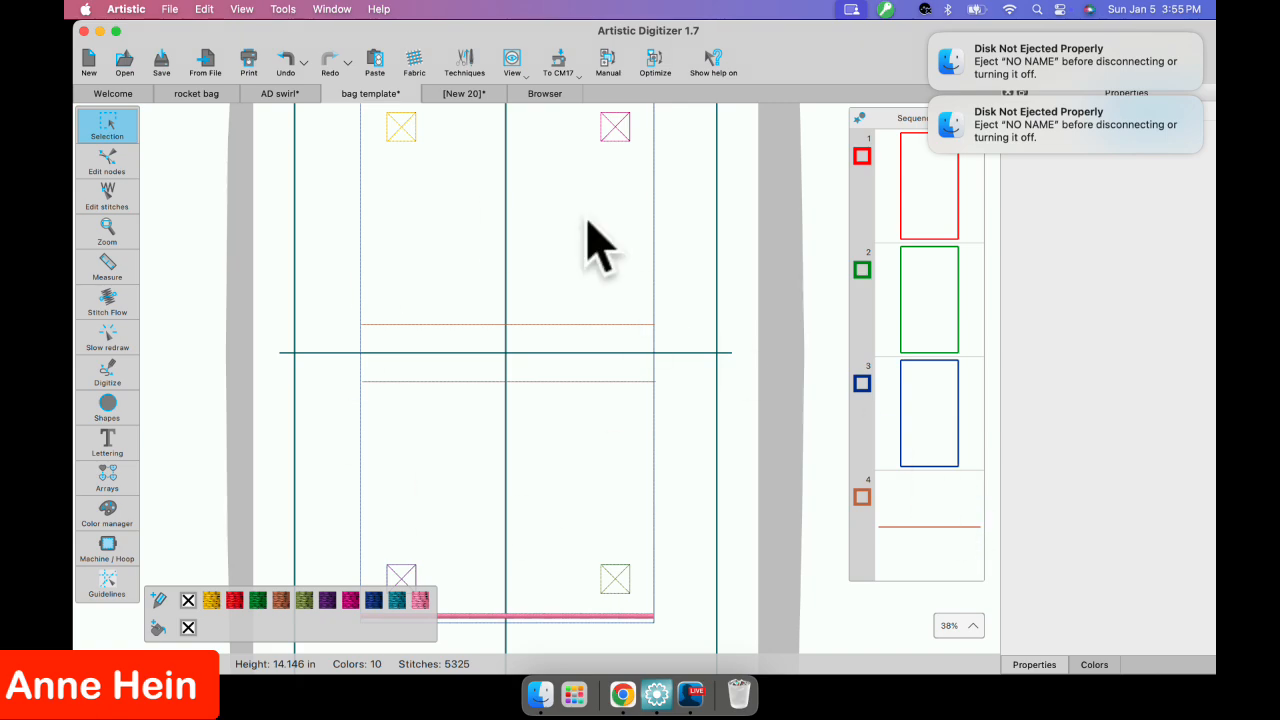
scroll(943, 428, down, 10)
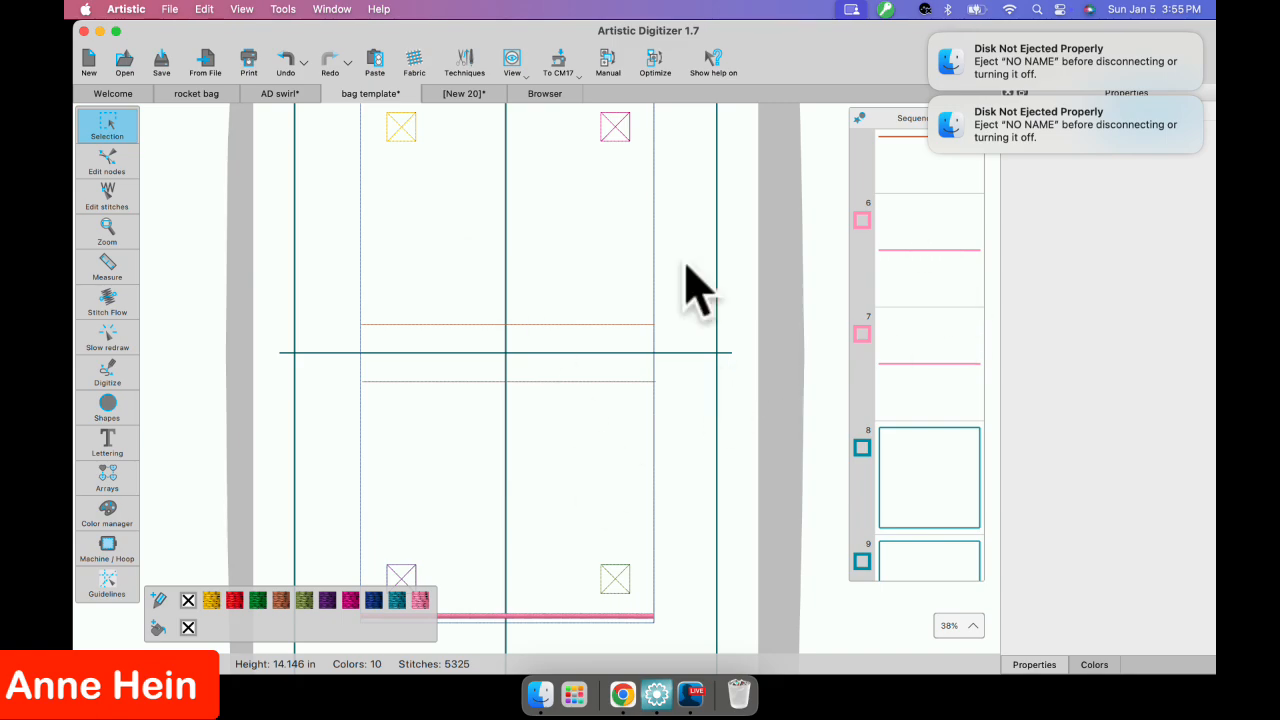
scroll(929, 277, up, 10)
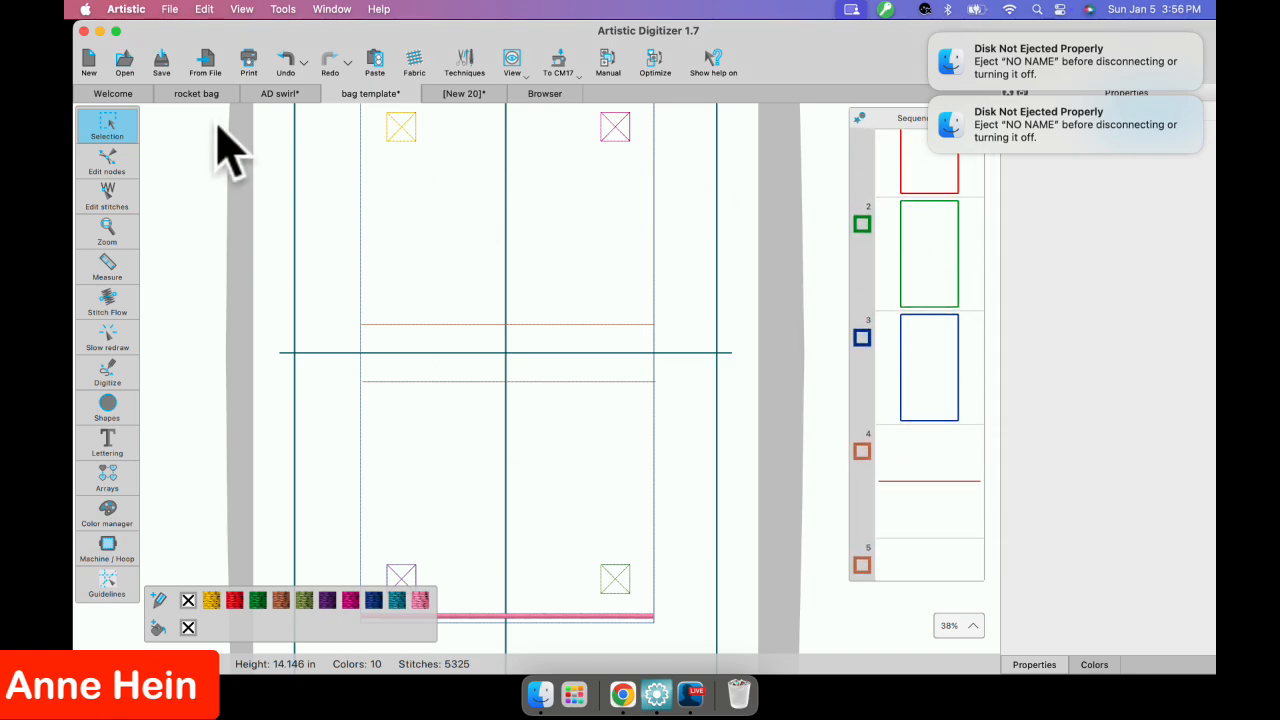
Examine the rocket bag design and go through its stitching sequence from the first outline to the corner squares.
click(200, 100)
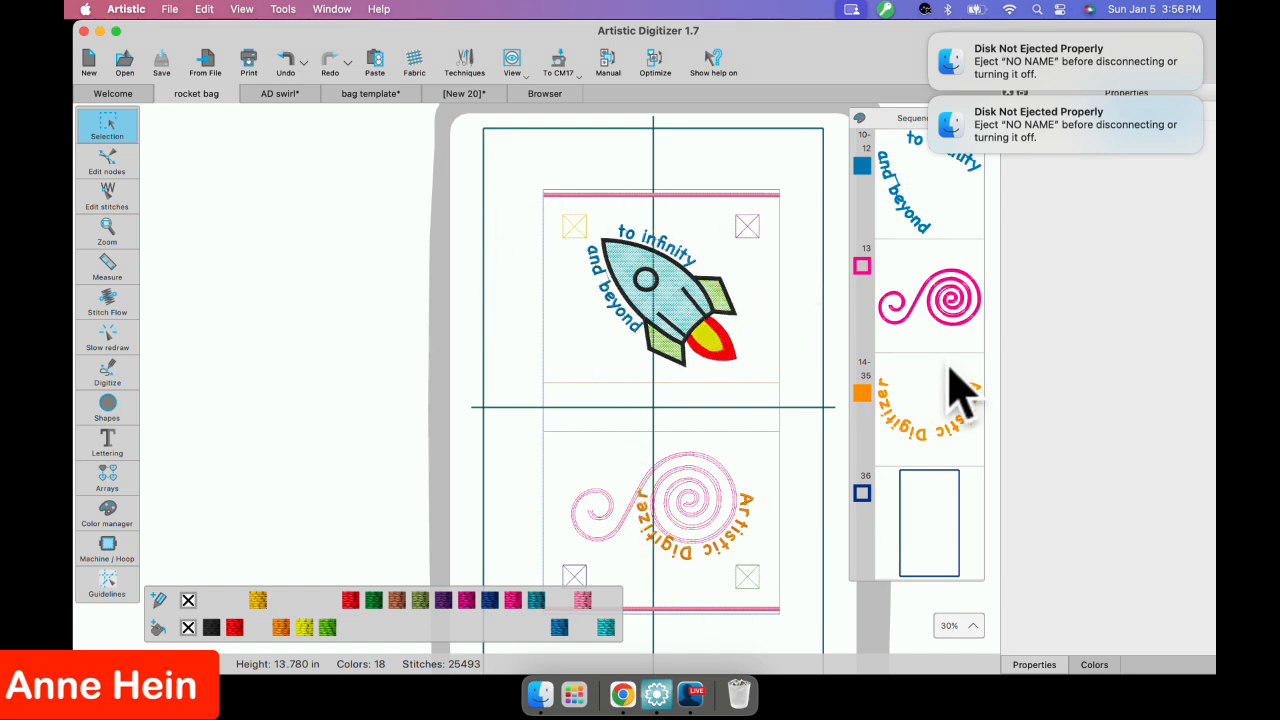
scroll(951, 363, down, 3)
scroll(958, 385, up, 15)
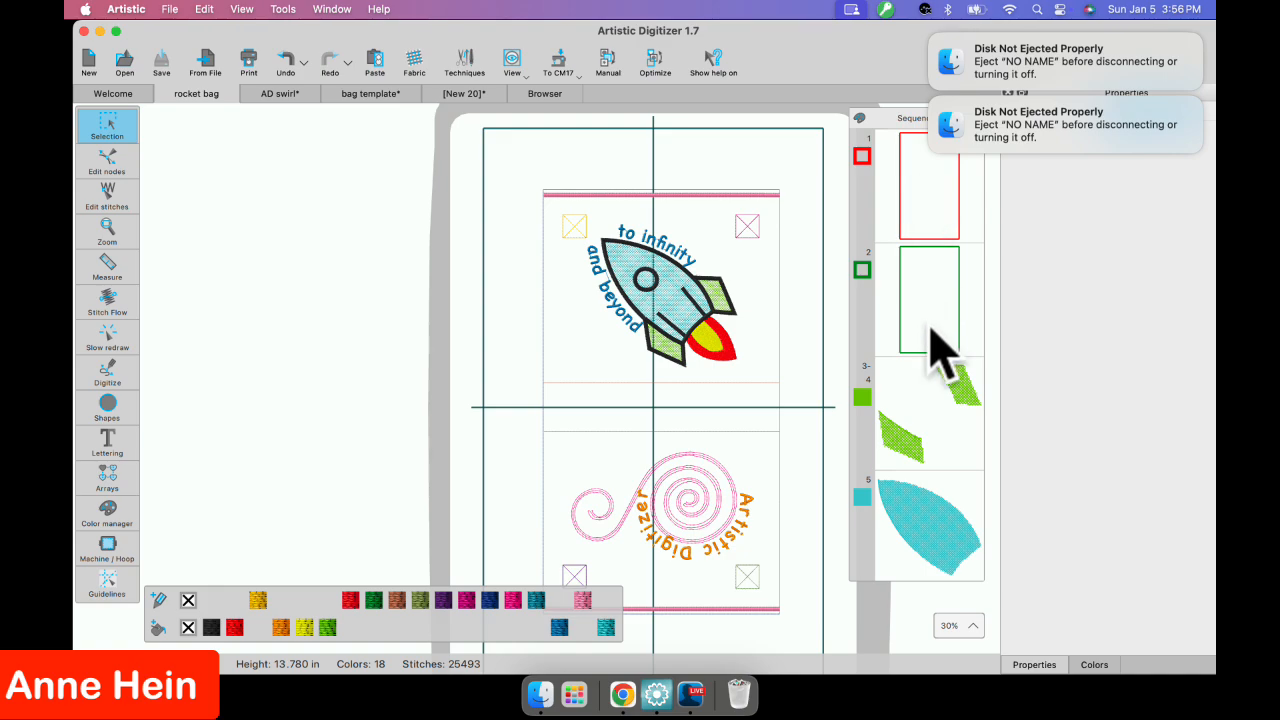
scroll(949, 445, down, 5)
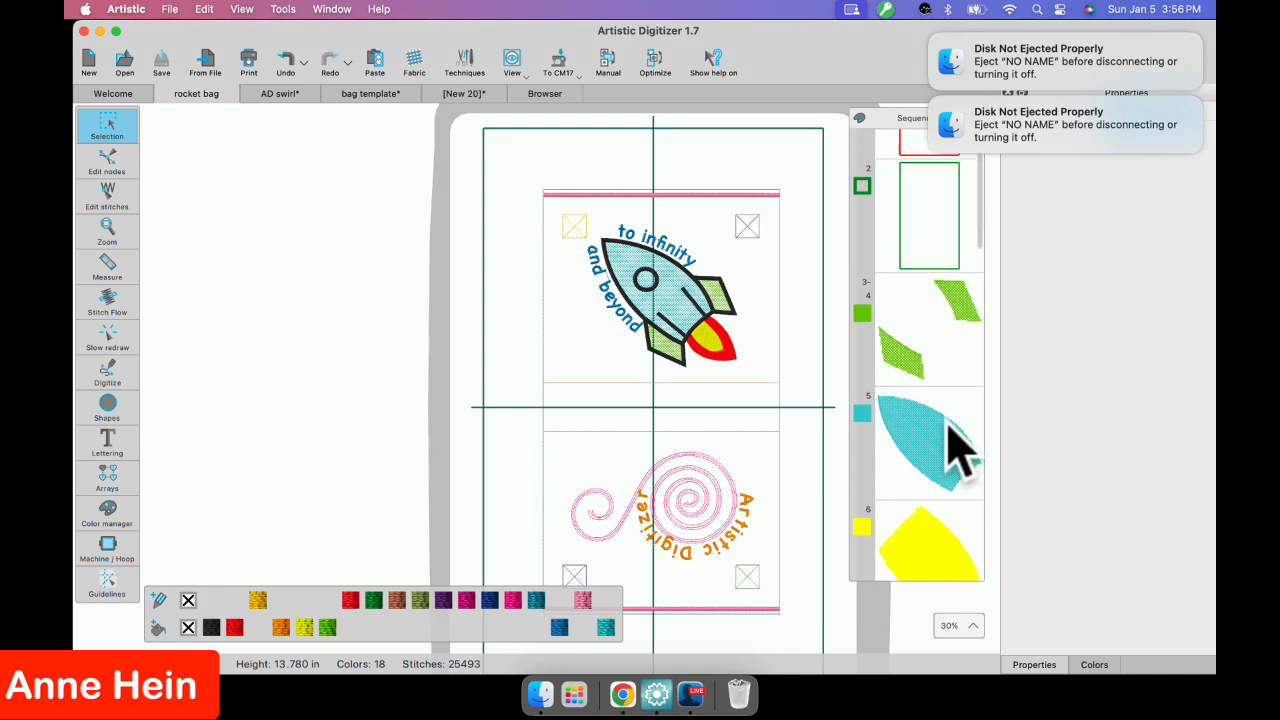
scroll(949, 445, down, 10)
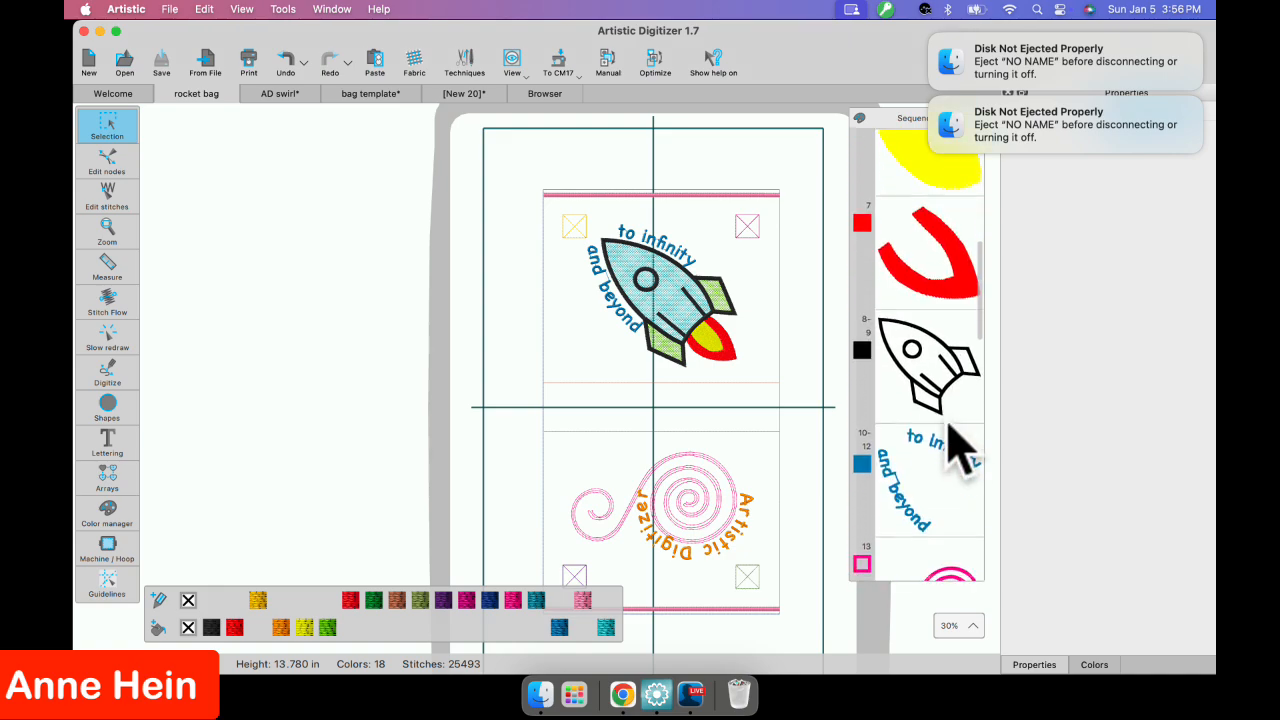
scroll(948, 422, down, 3)
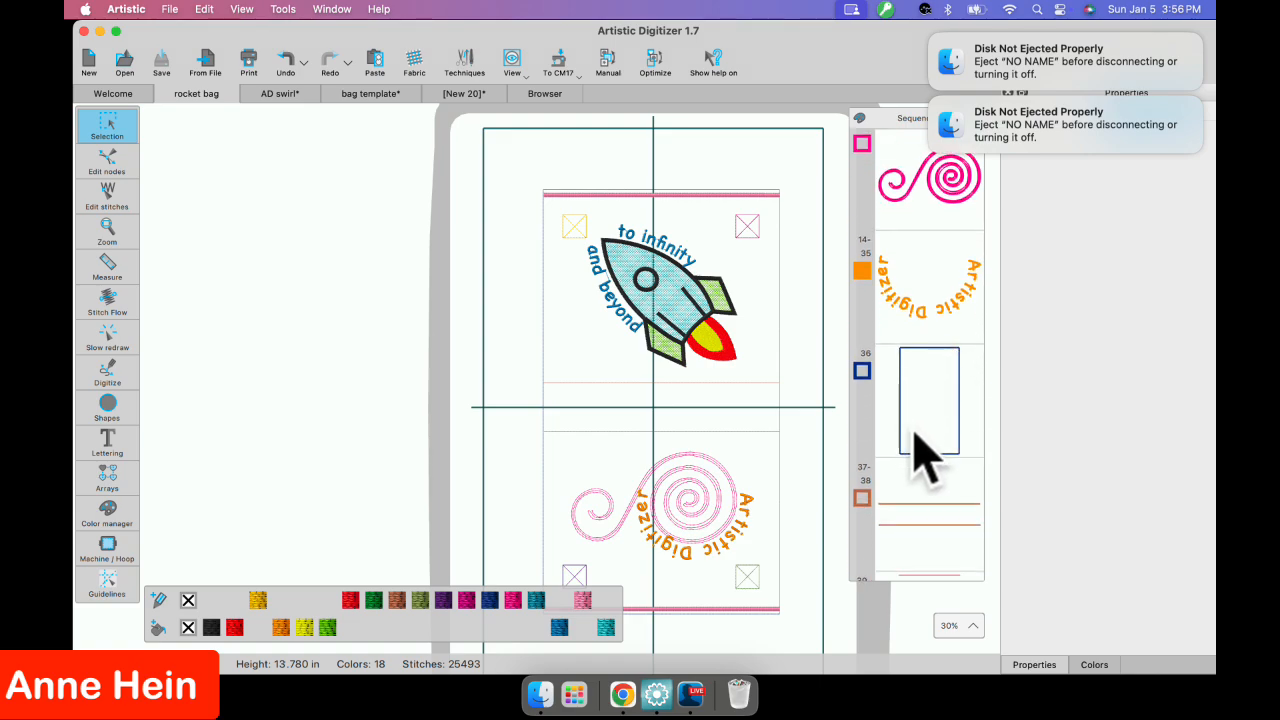
scroll(938, 500, down, 8)
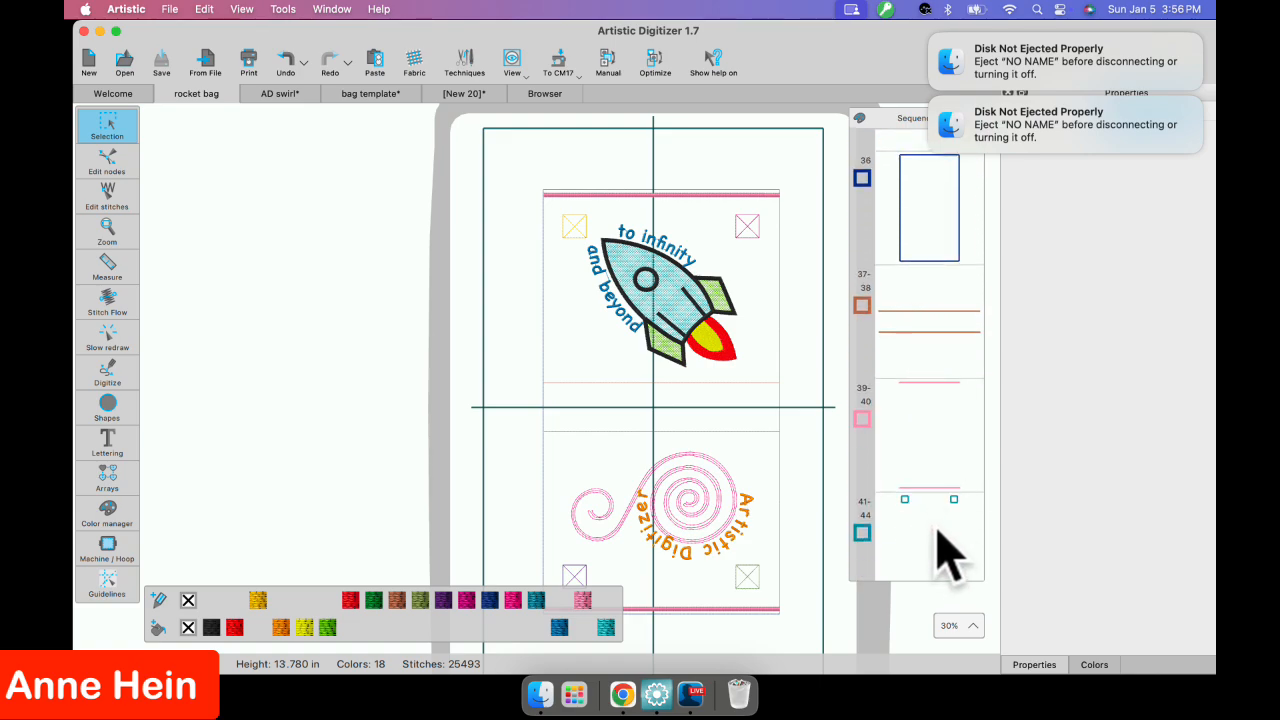
Go through the rest of the rocket bag's stitching sequence to the final corner squares and return to its start.
scroll(945, 545, down, 3)
scroll(923, 366, up, 8)
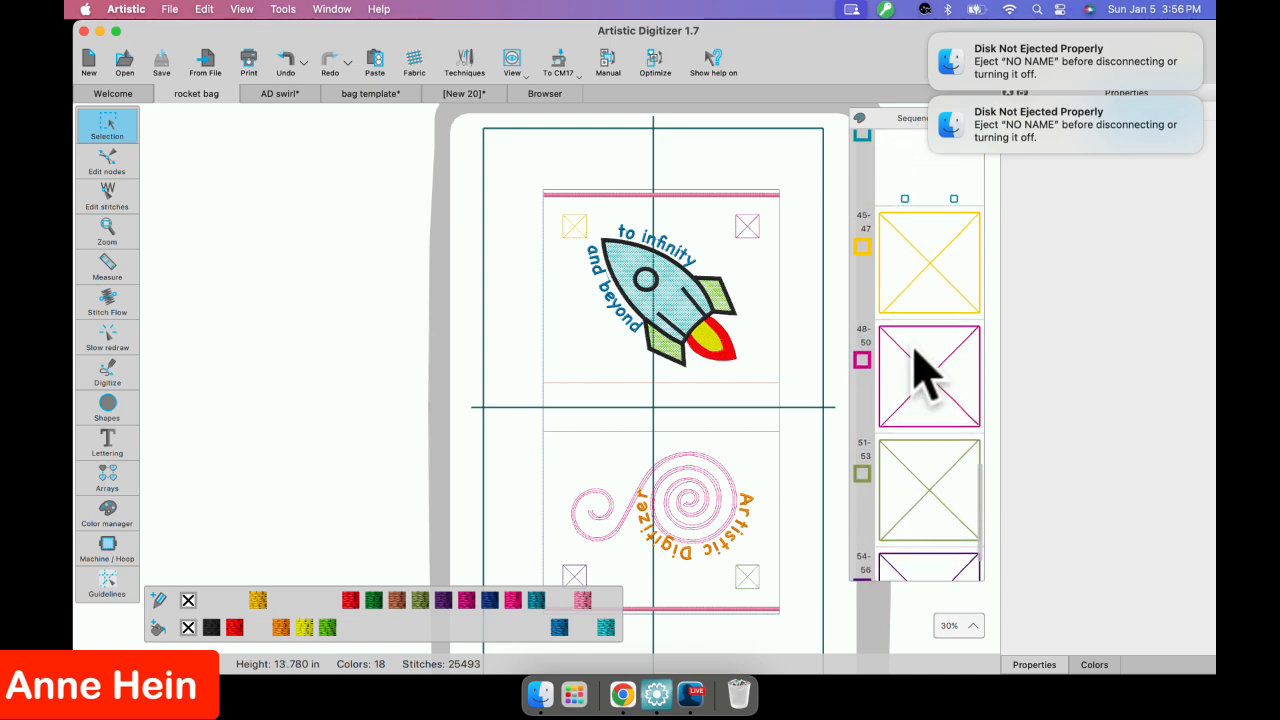
scroll(928, 375, up, 20)
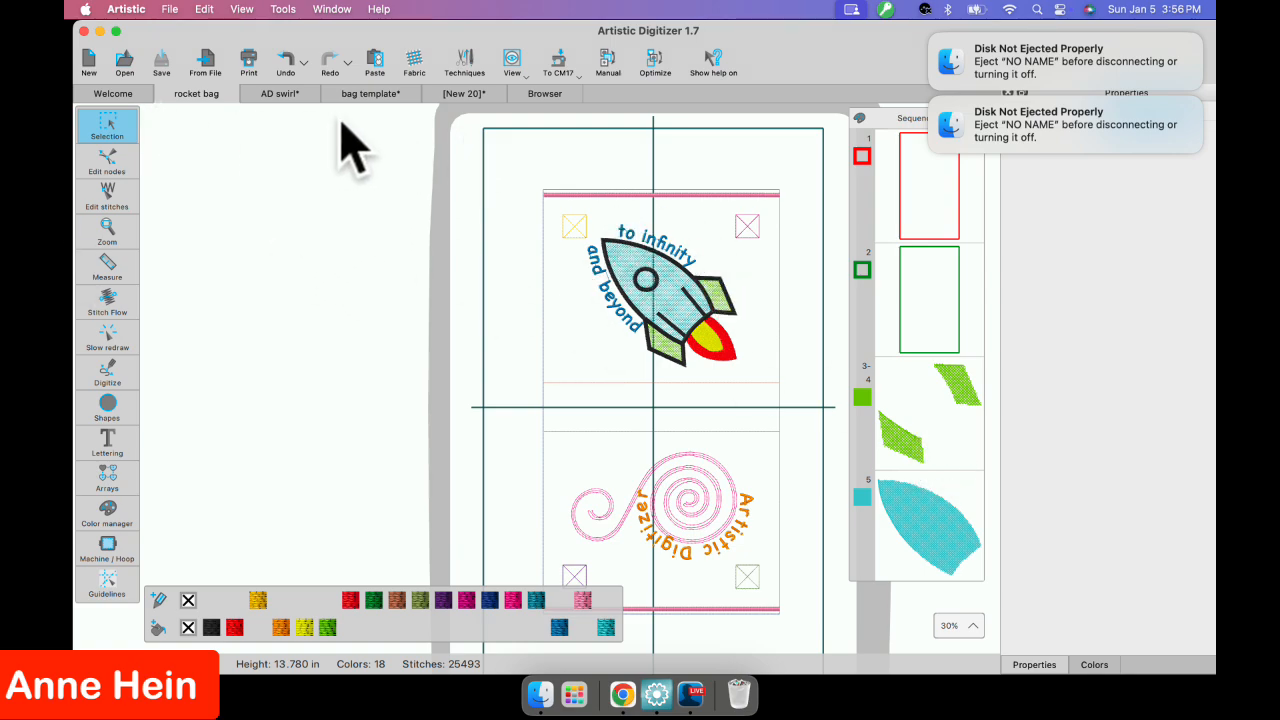
Browse from the Desktop favorite to the 01 January 2025 folder and open the swirl.jpx design.
click(550, 96)
click(577, 127)
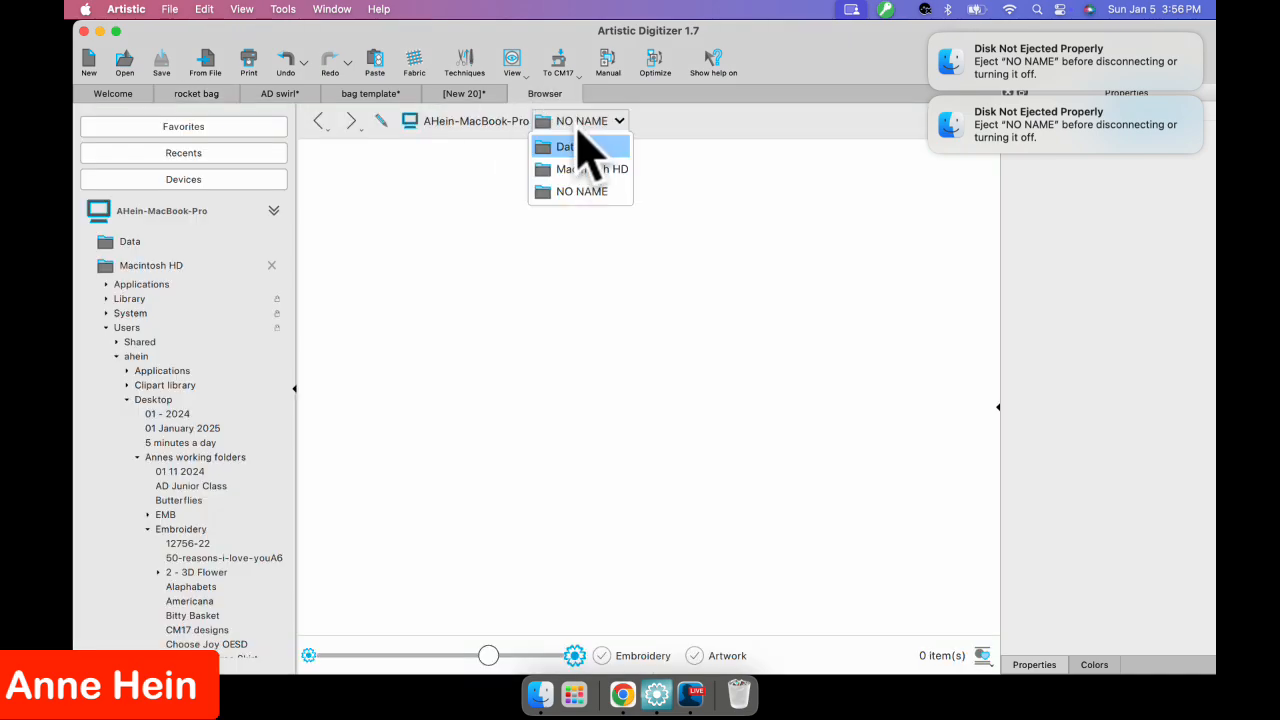
click(577, 192)
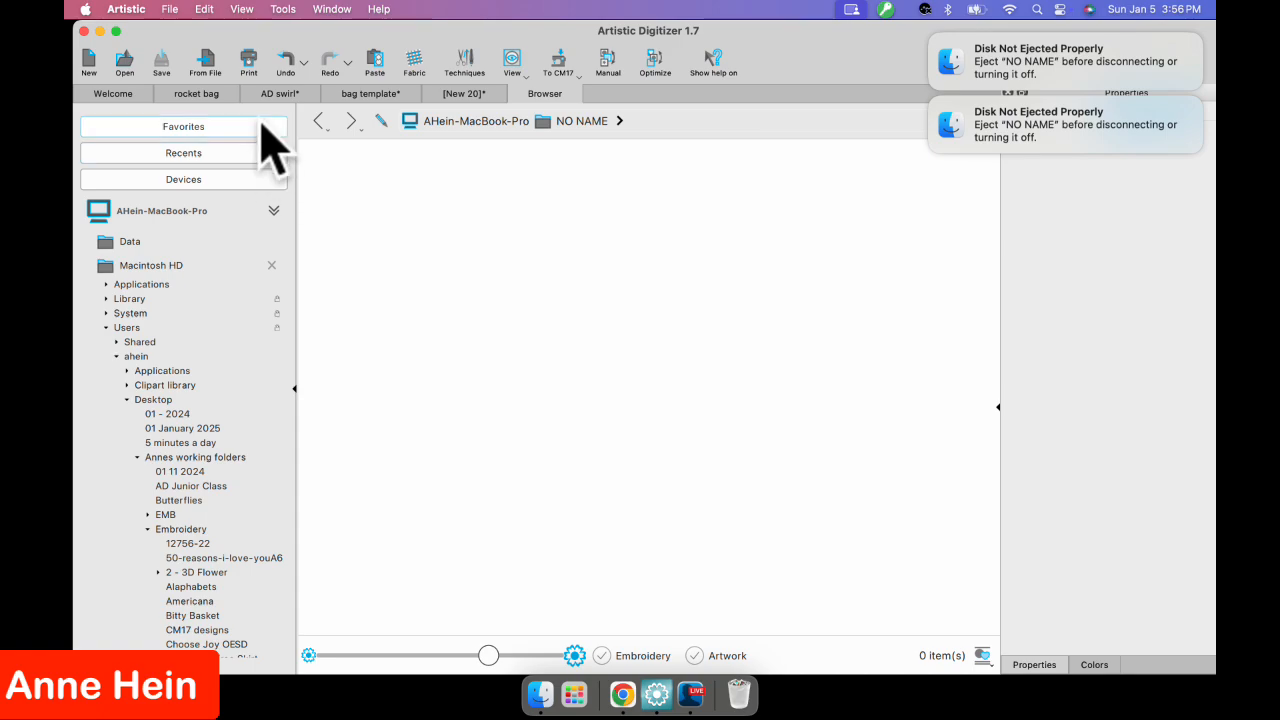
click(180, 128)
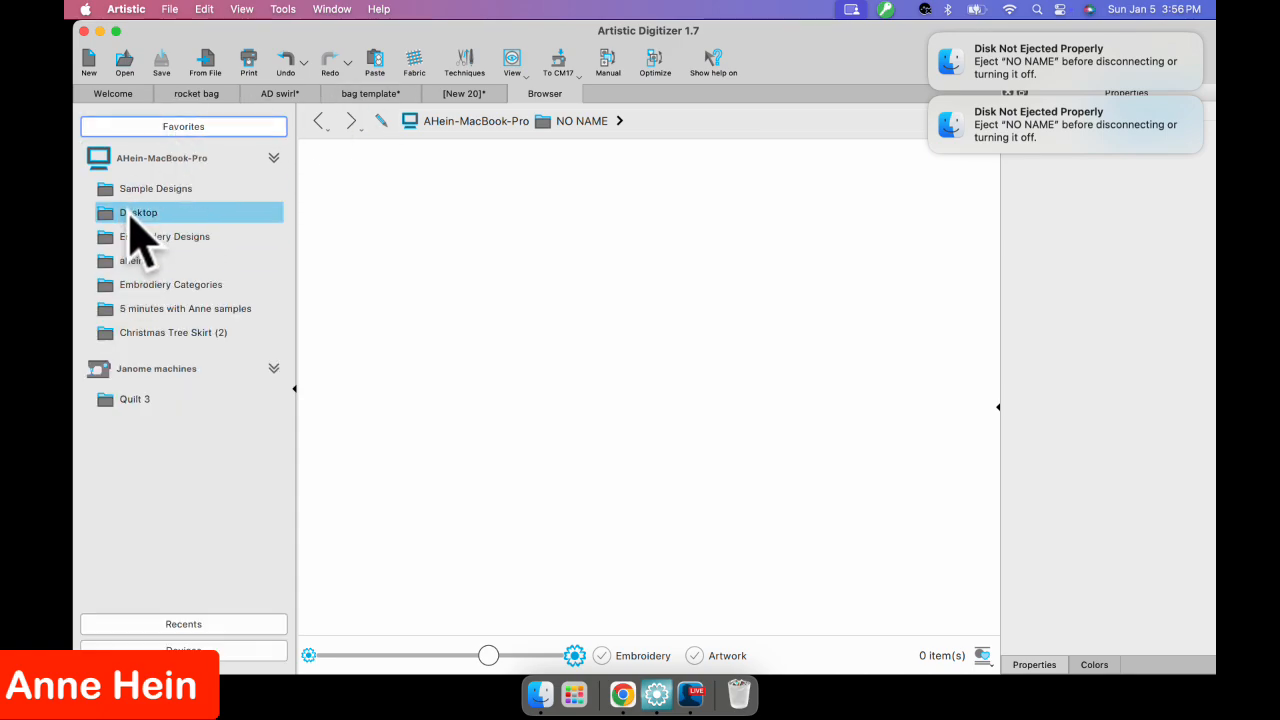
click(132, 213)
double_click(470, 200)
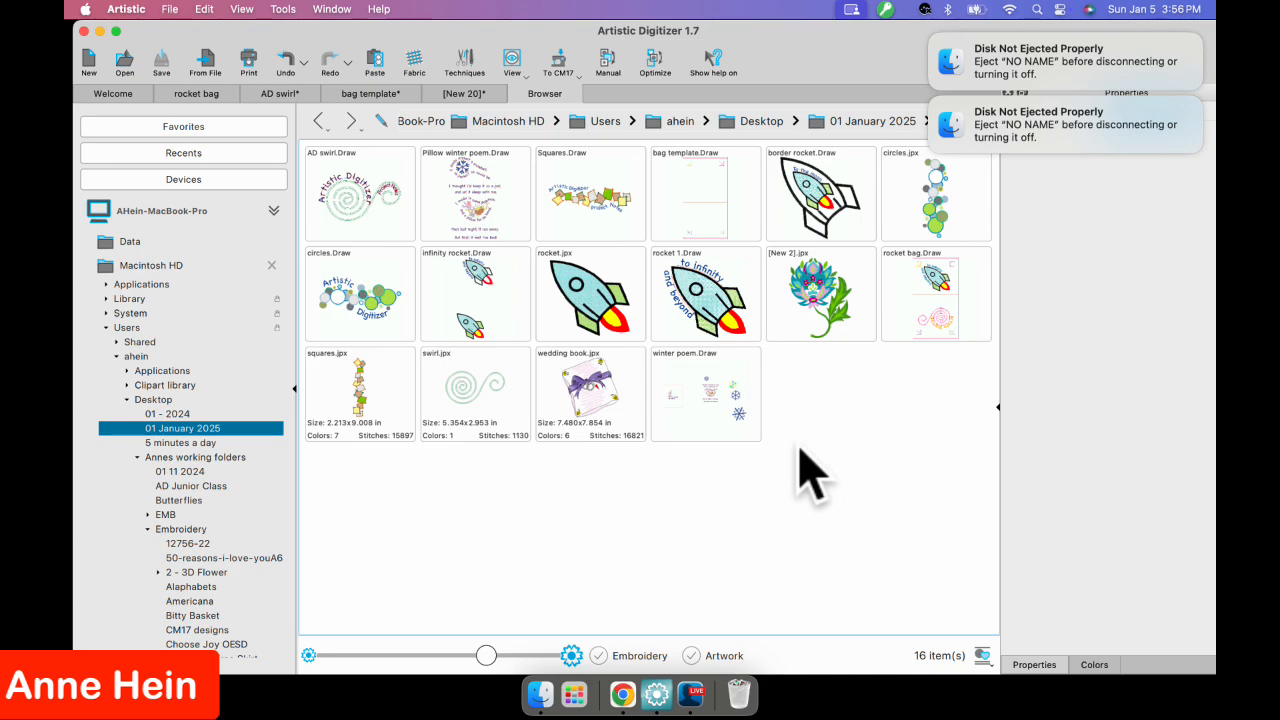
double_click(475, 391)
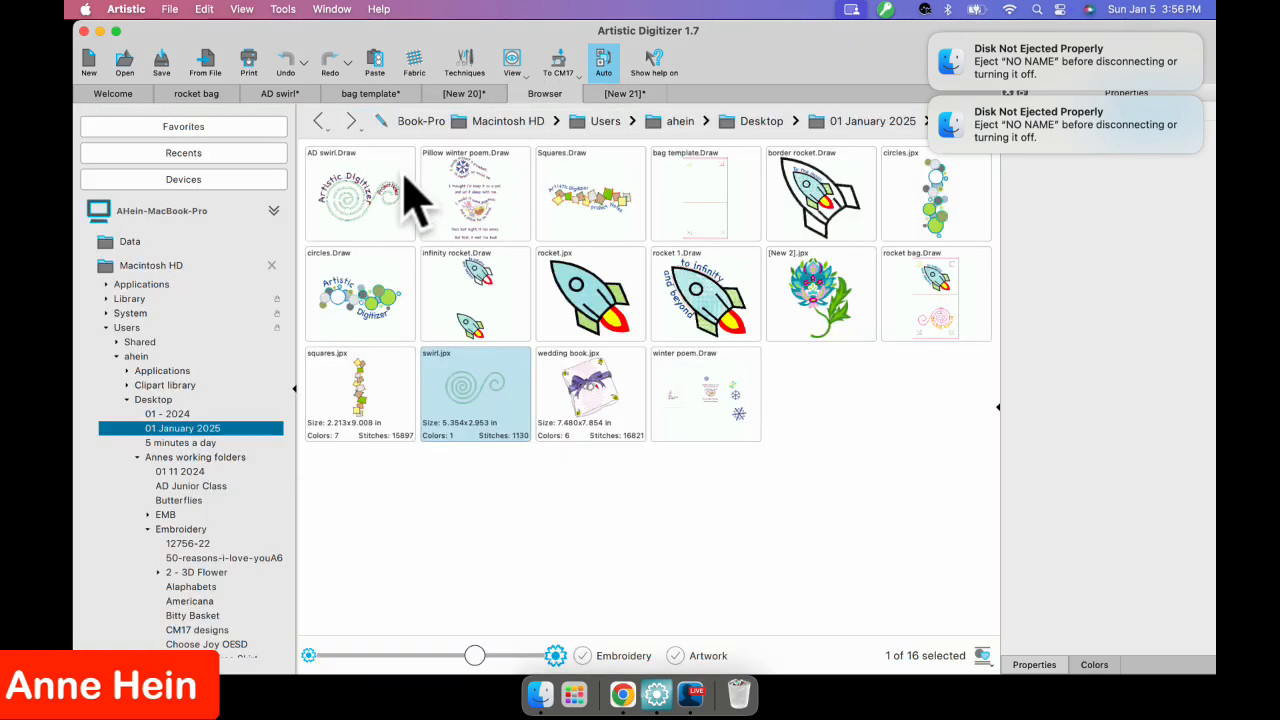
Try to copy the AD swirl.Draw file from the browser and paste it into the new swirl design.
right_click(345, 178)
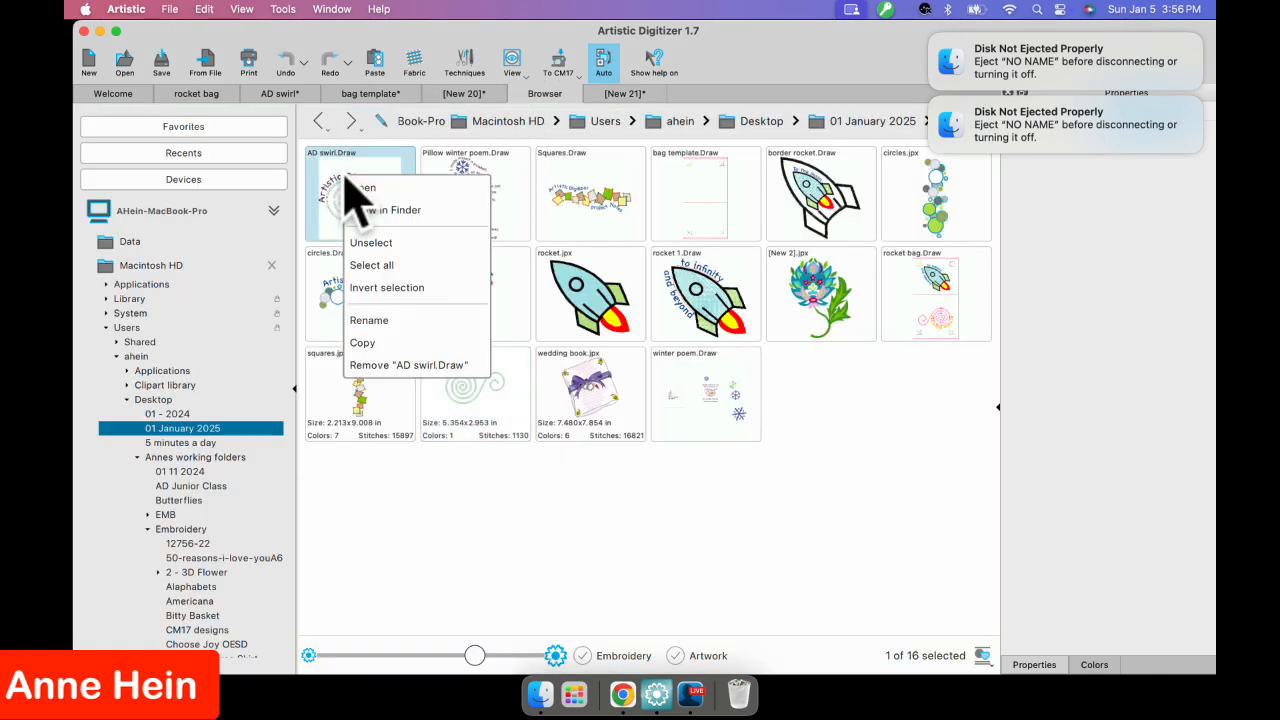
click(377, 343)
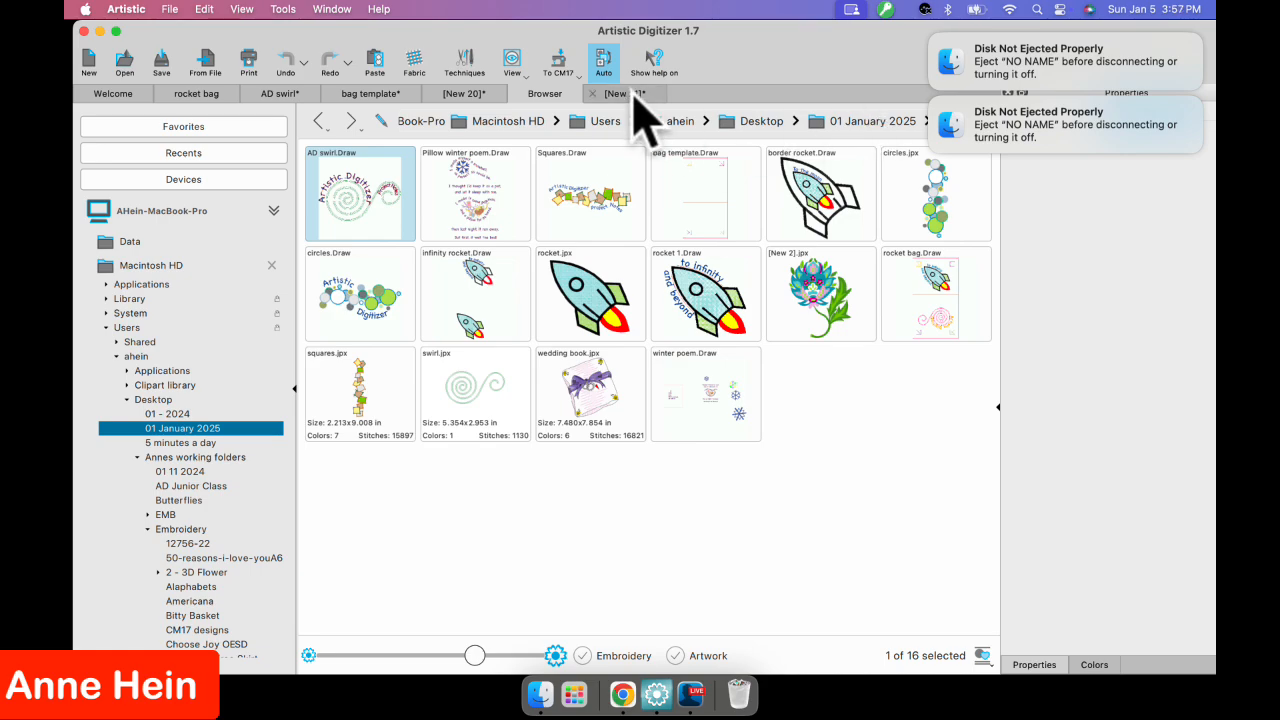
click(624, 93)
right_click(398, 206)
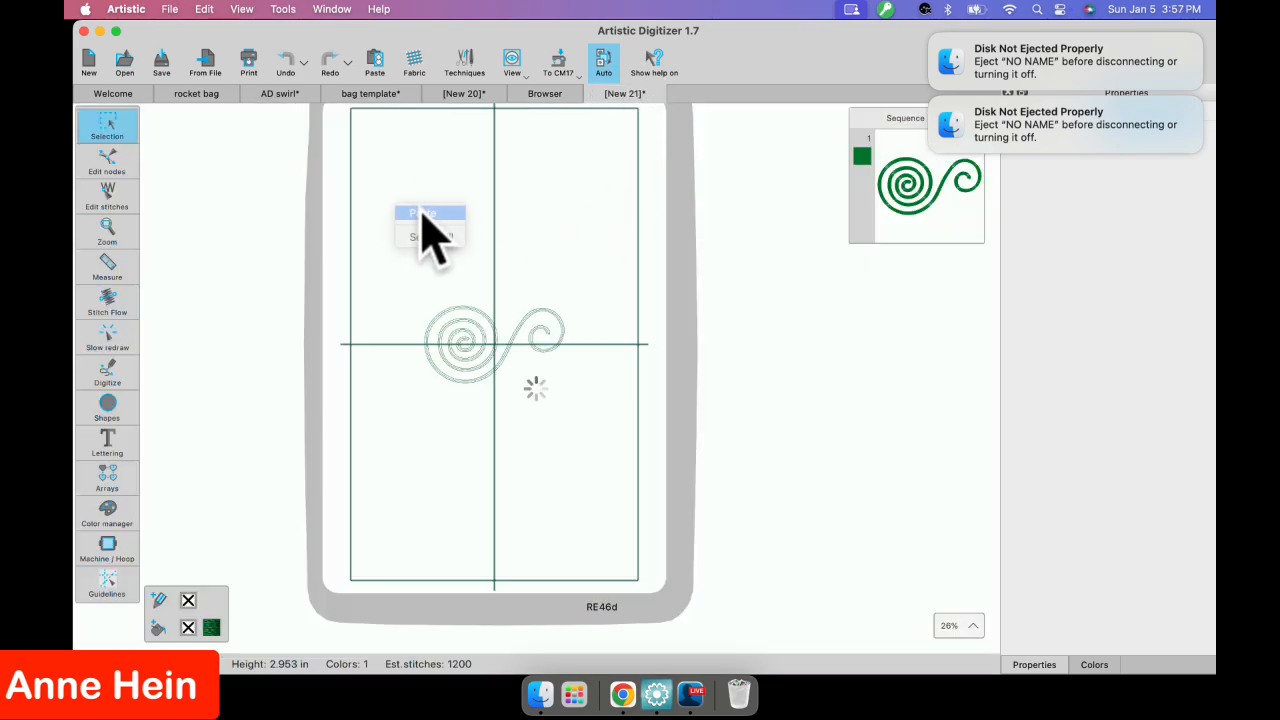
right_click(431, 241)
click(462, 255)
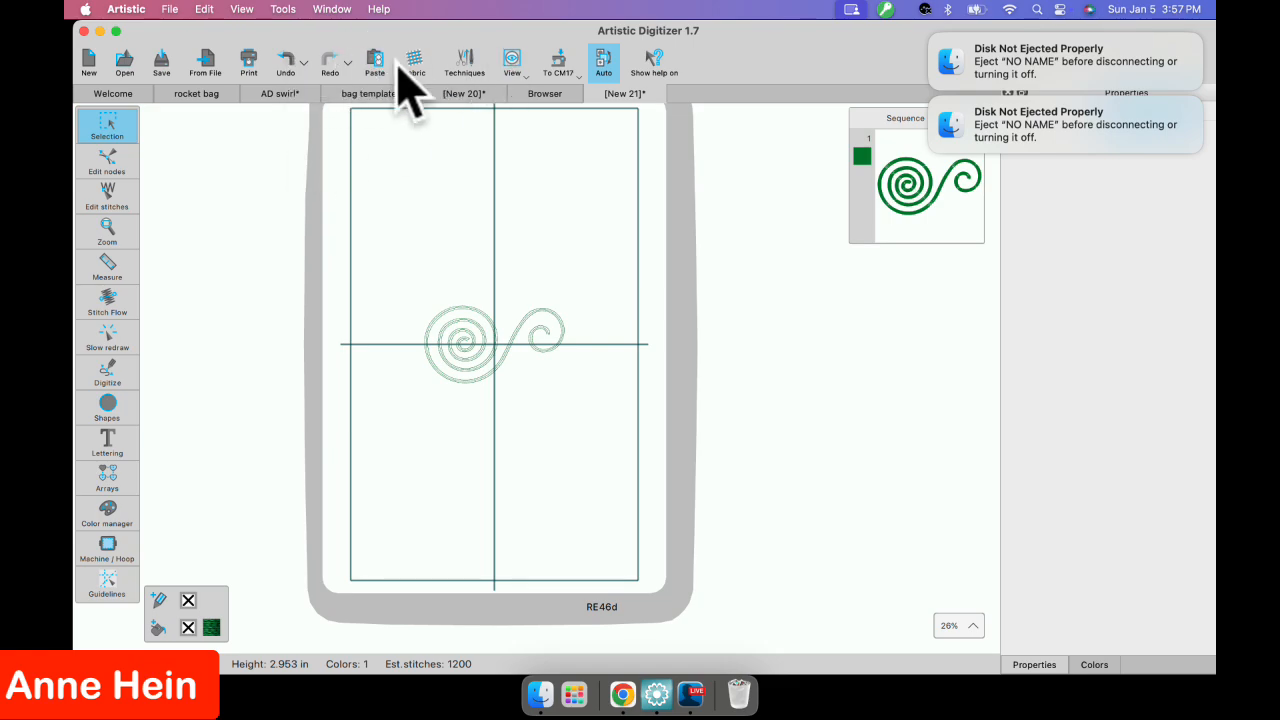
Open AD swirl.Draw from the browser and copy the swirl together with its Artistic Digitizer and Project Notes lettering.
click(548, 94)
double_click(387, 194)
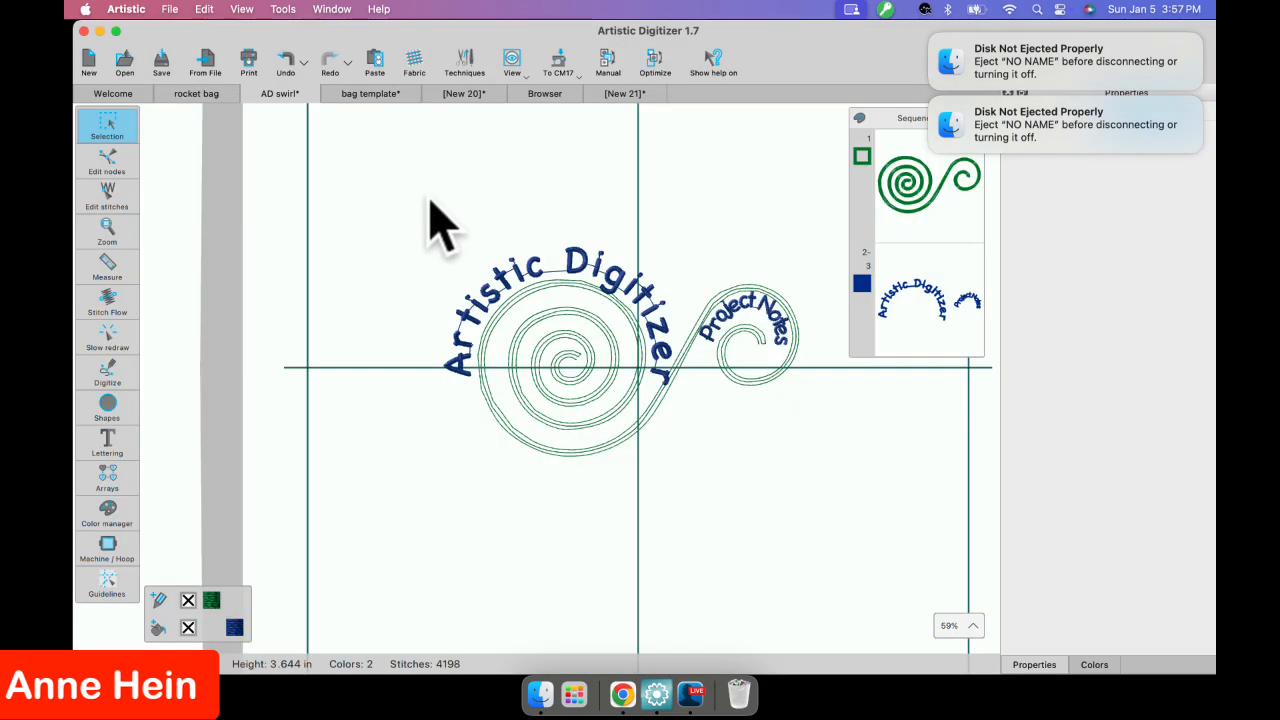
drag(386, 166, 860, 560)
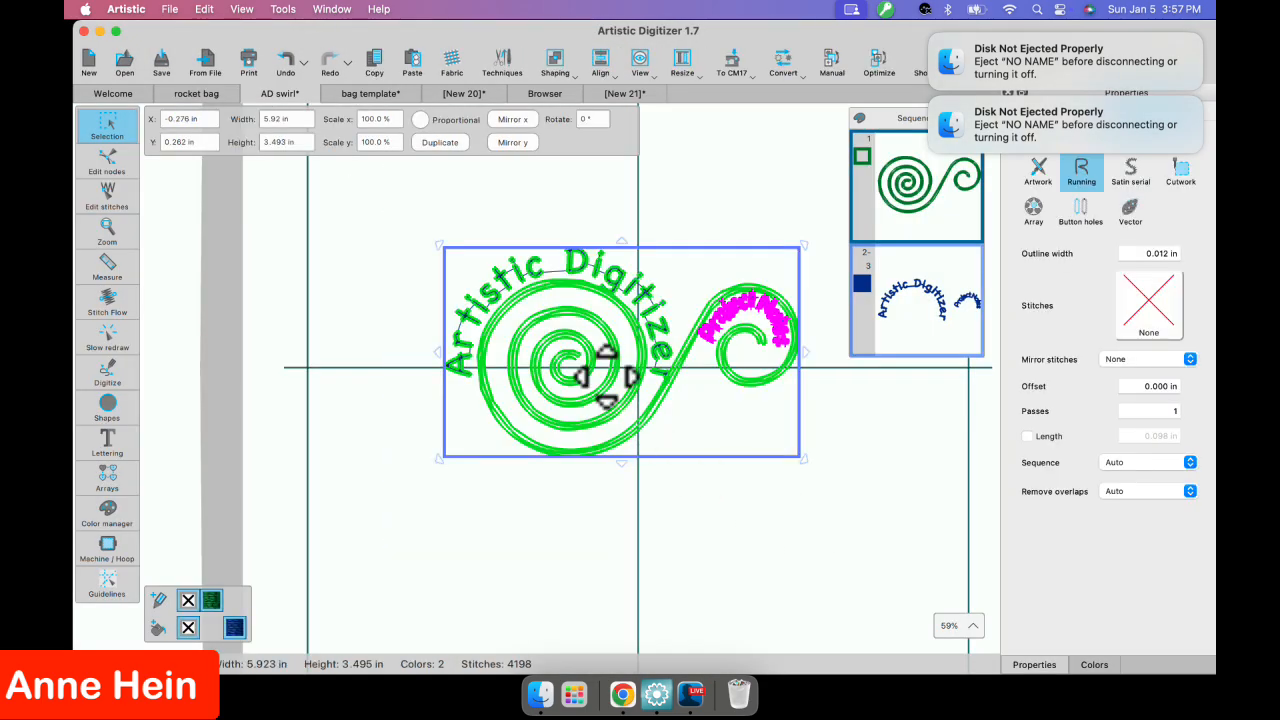
right_click(590, 356)
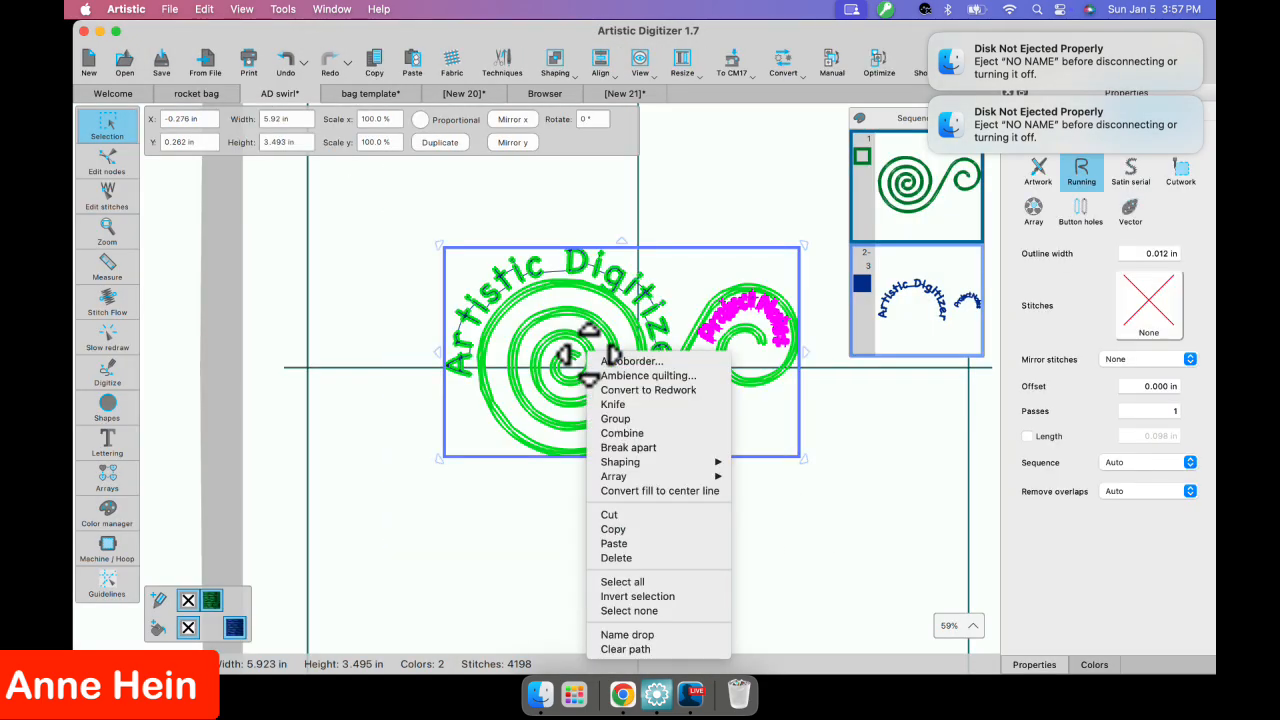
click(621, 530)
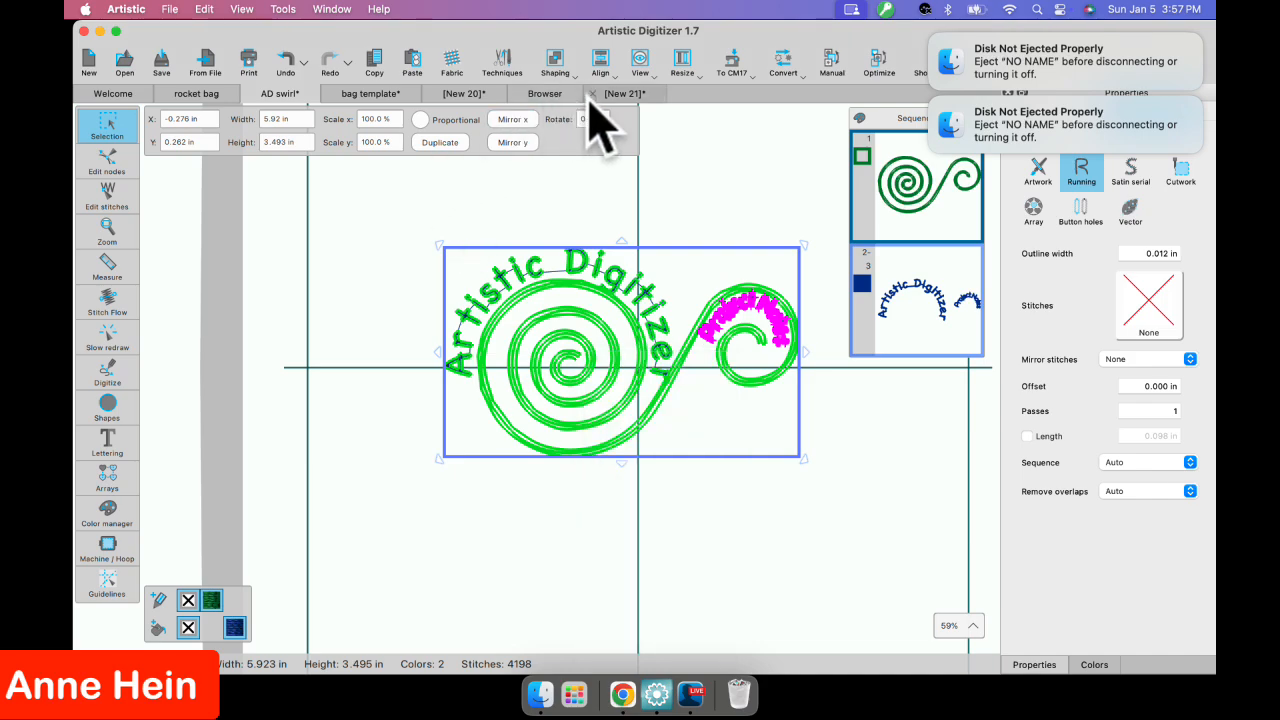
Paste the lettered swirl into the new swirl design and move it above the original swirl.
click(625, 94)
right_click(400, 179)
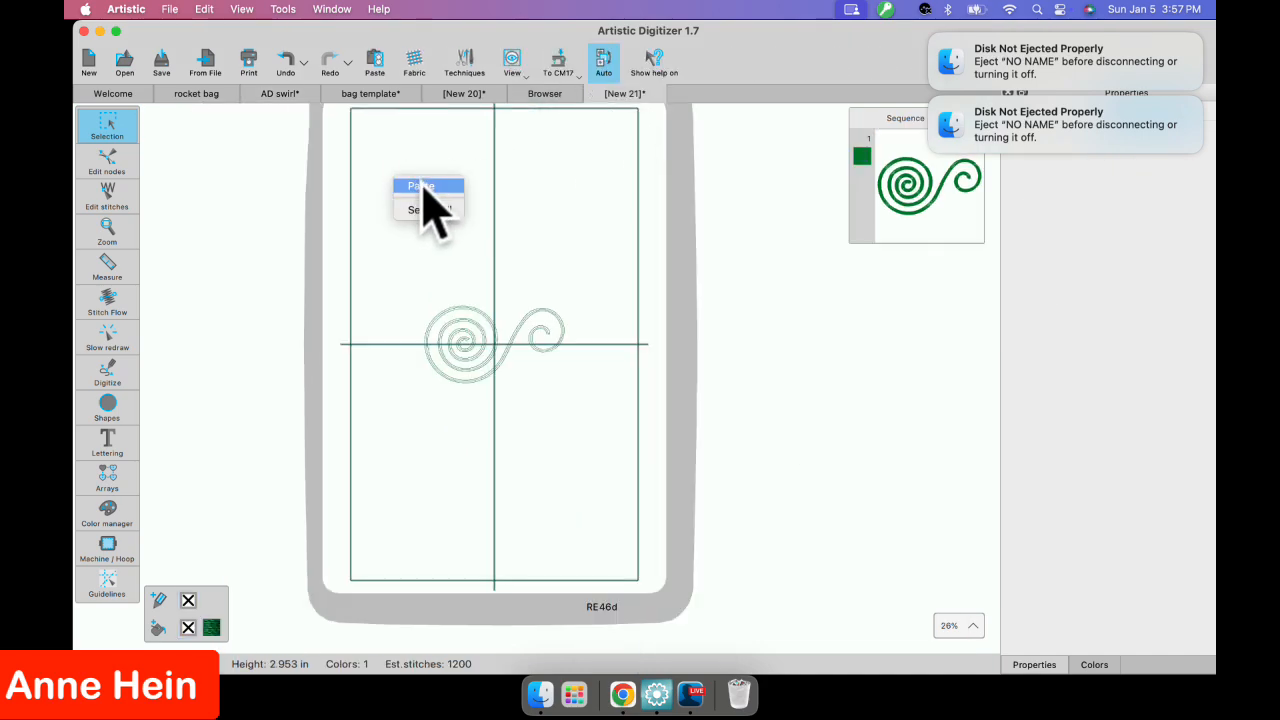
click(425, 187)
drag(486, 351, 470, 221)
click(571, 443)
Inspect the original raw-stitch swirl at the hoop's centre and try to edit its nodes.
click(489, 366)
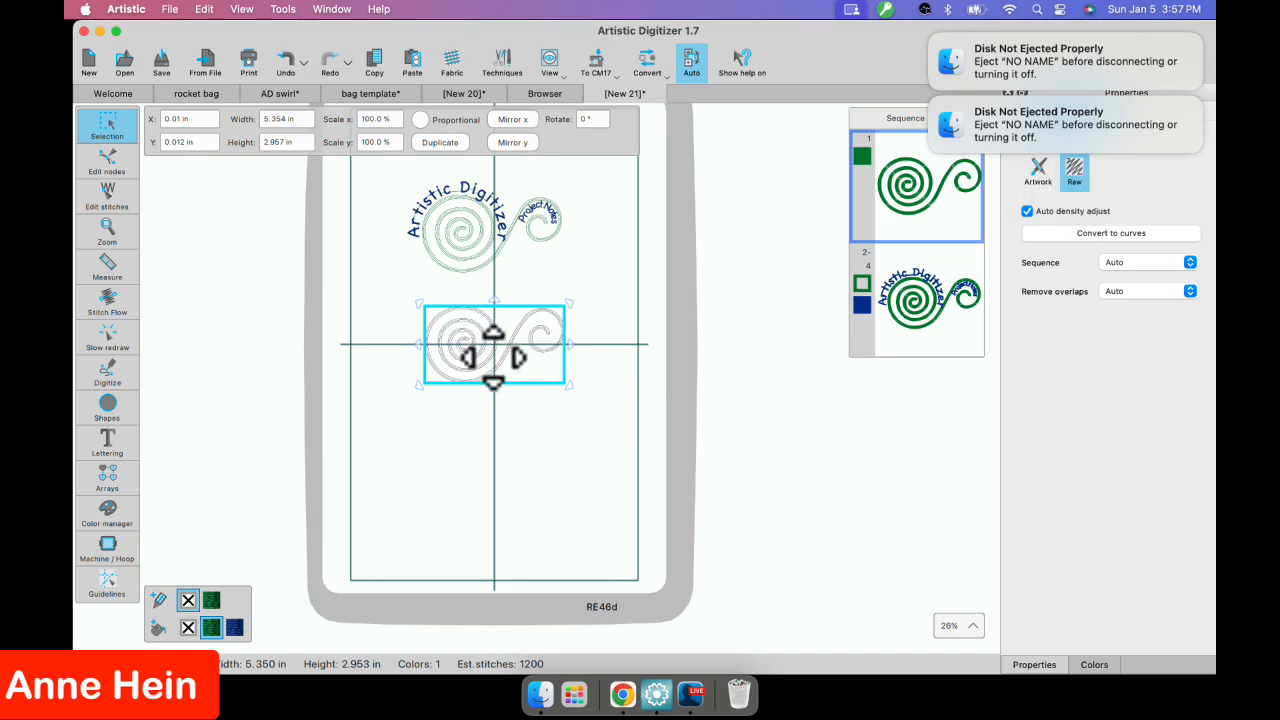
scroll(494, 355, up, 10)
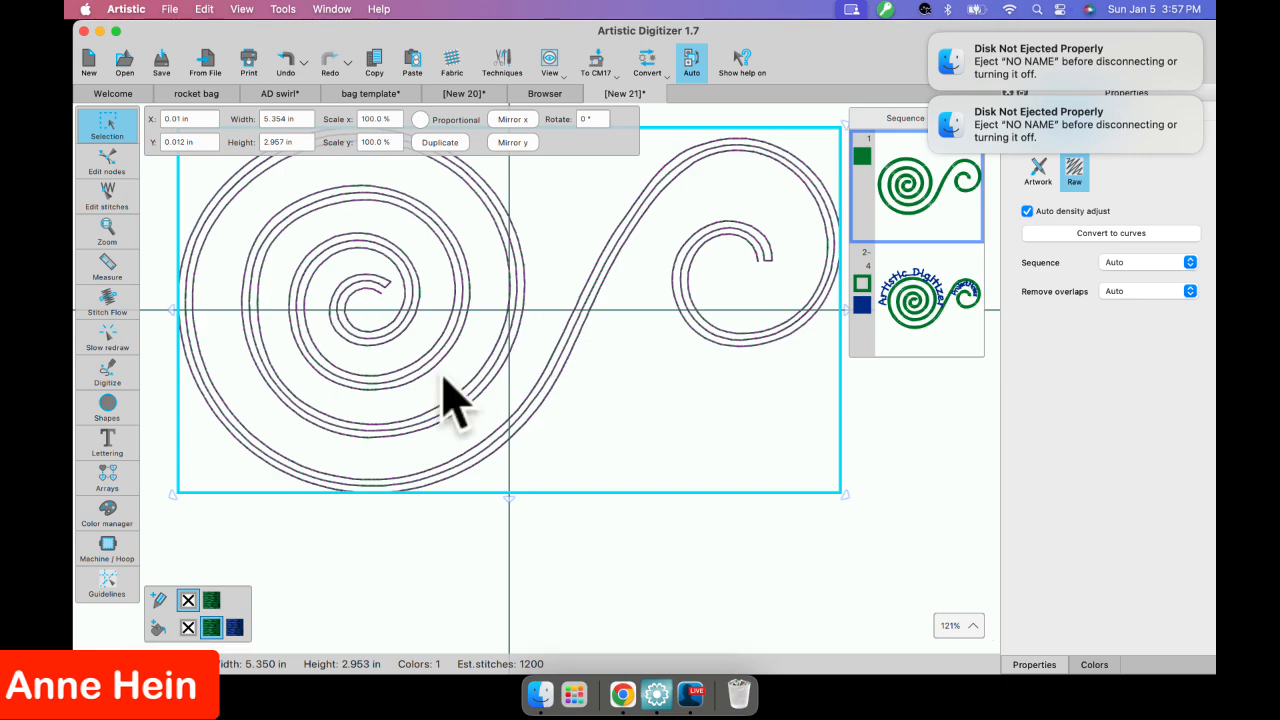
scroll(460, 345, down, 4)
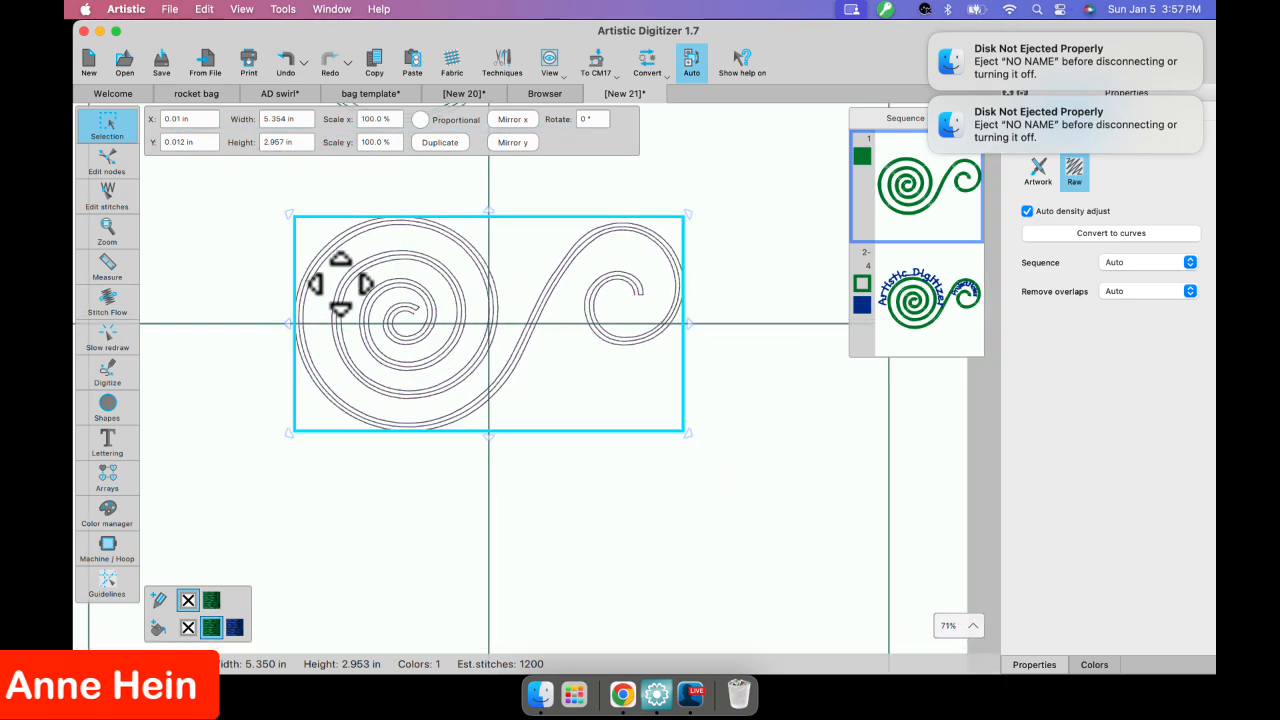
click(108, 162)
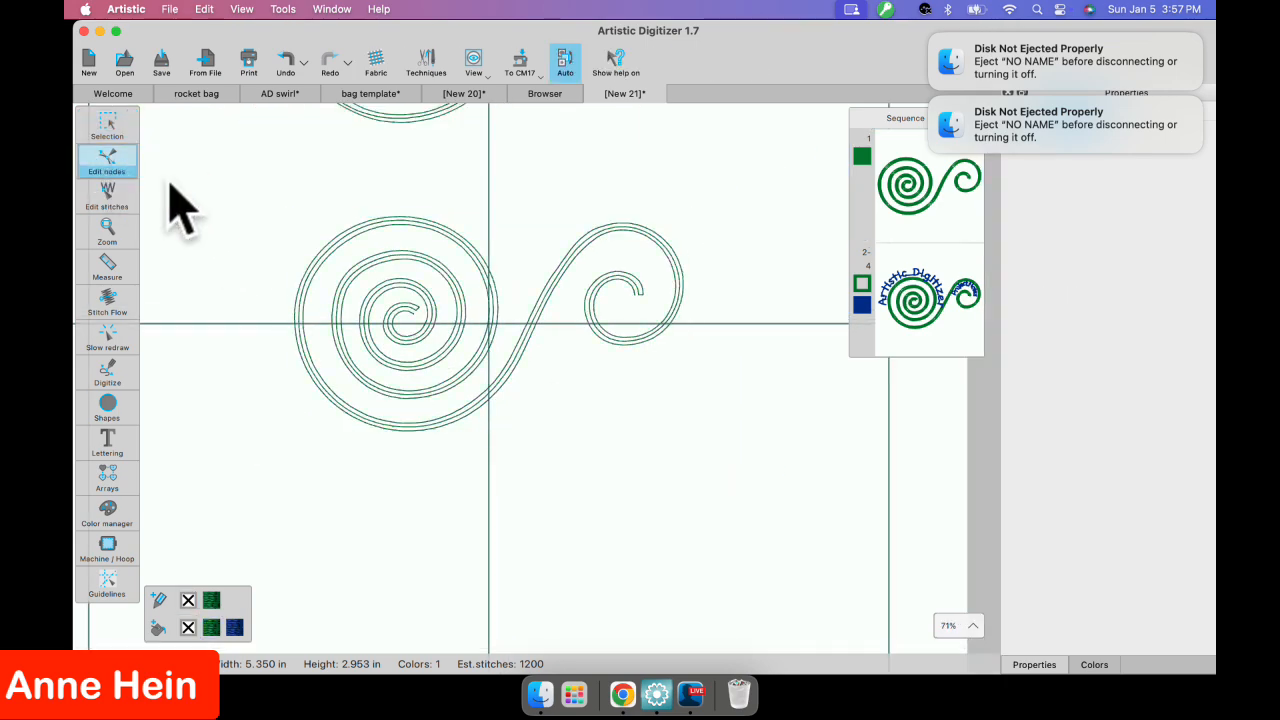
click(112, 124)
Convert the raw-stitch swirl at the hoop's centre to curves and inspect its outline up close.
click(445, 252)
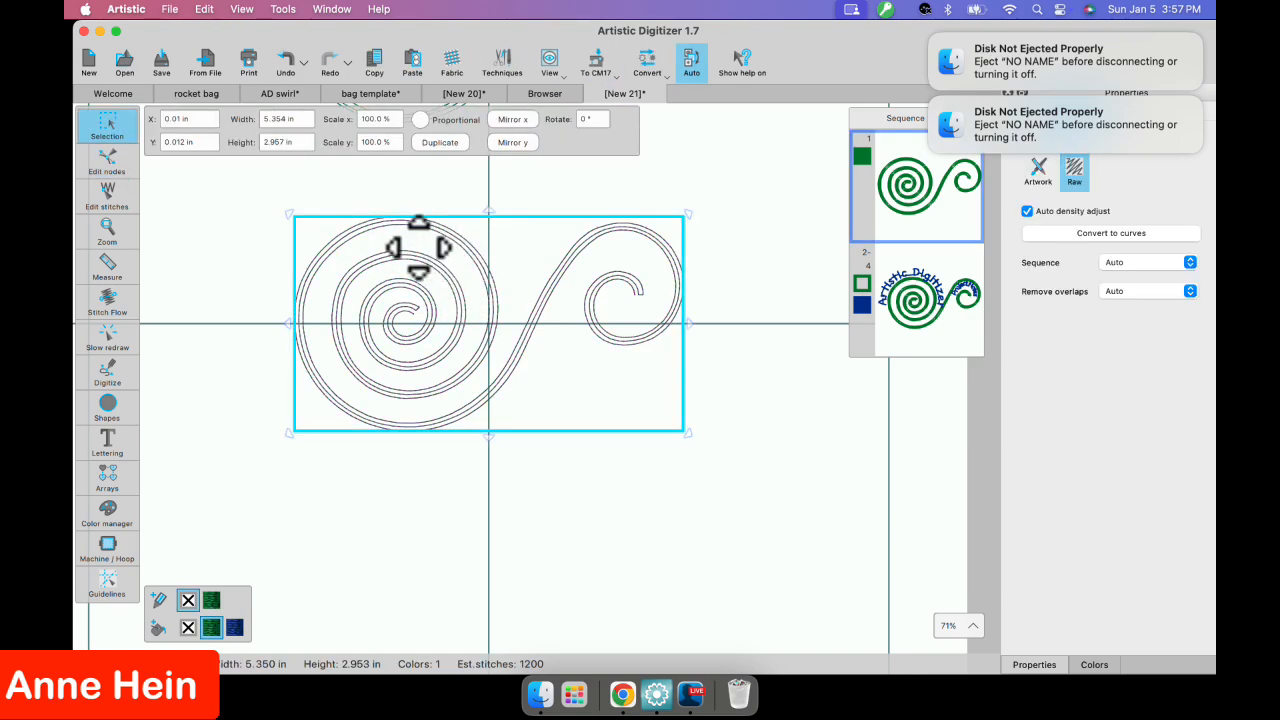
right_click(418, 247)
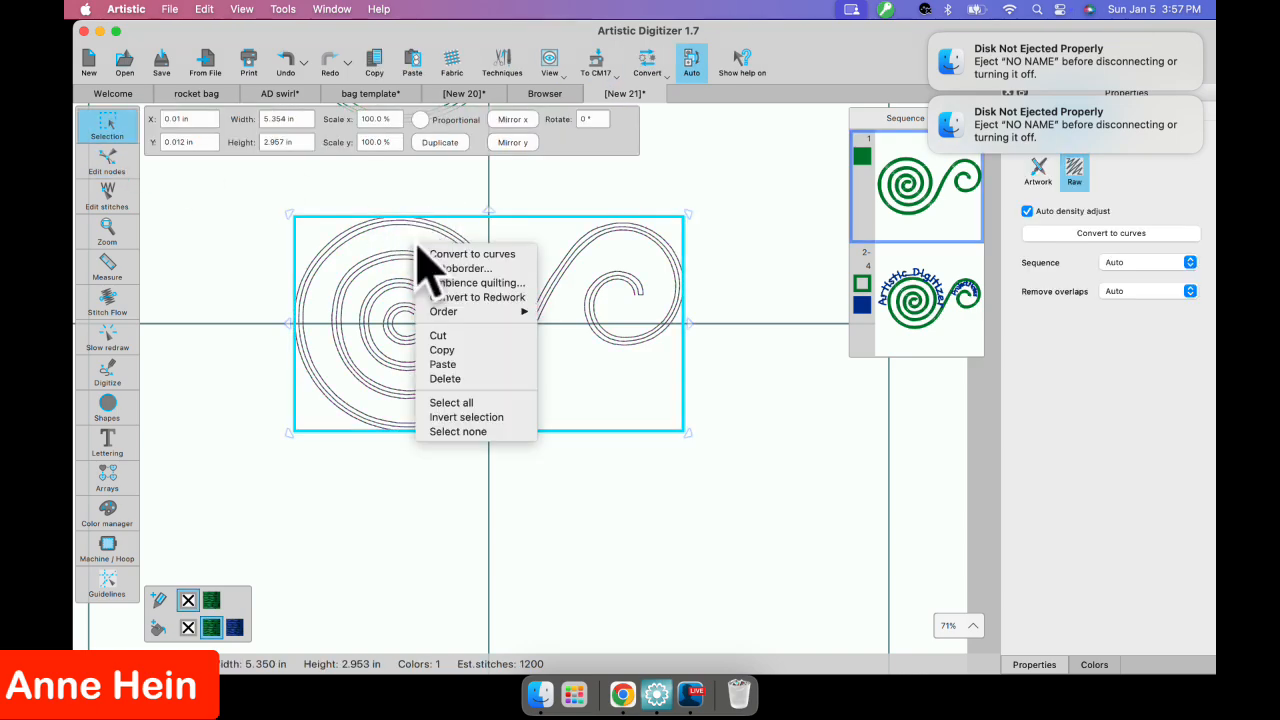
click(472, 256)
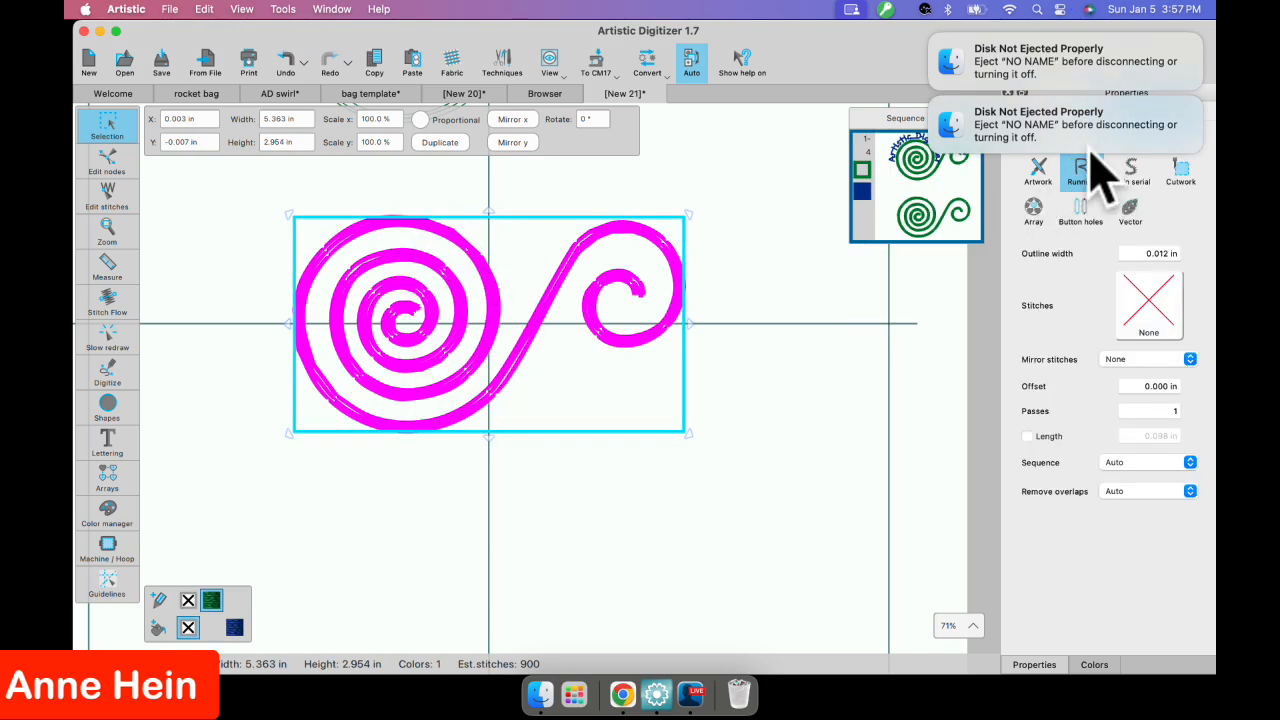
click(800, 320)
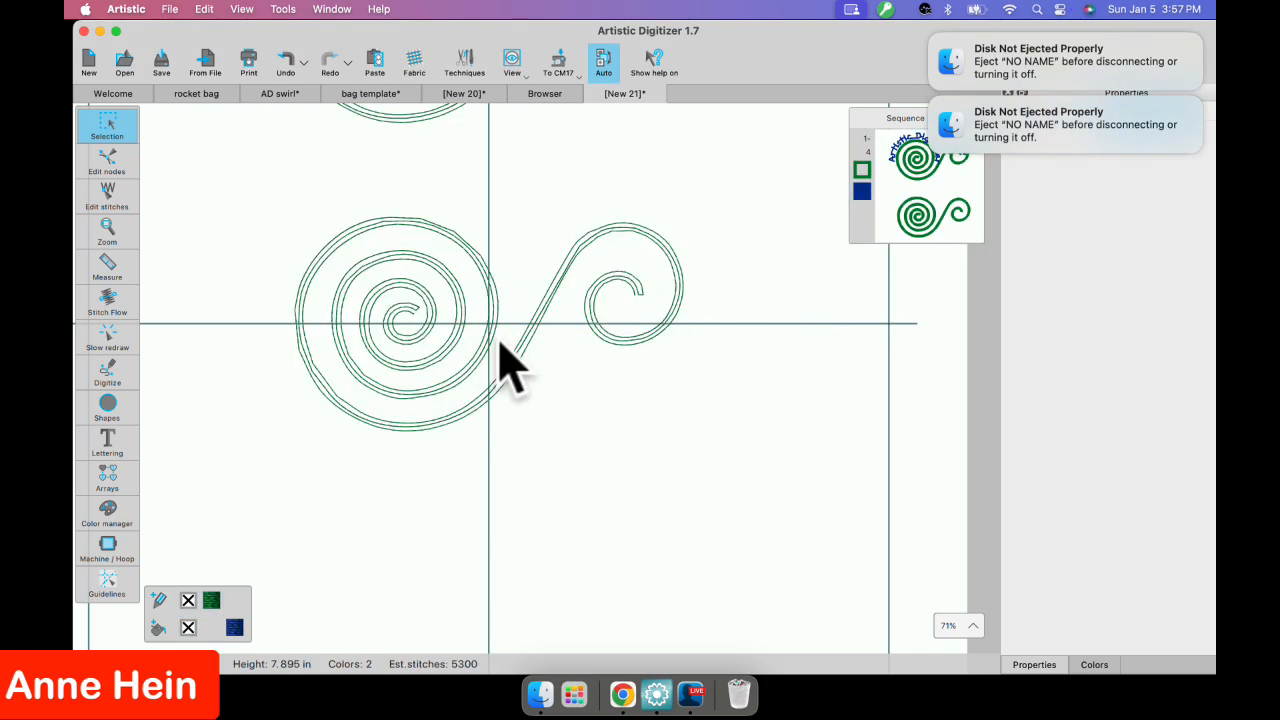
scroll(501, 338, up, 3)
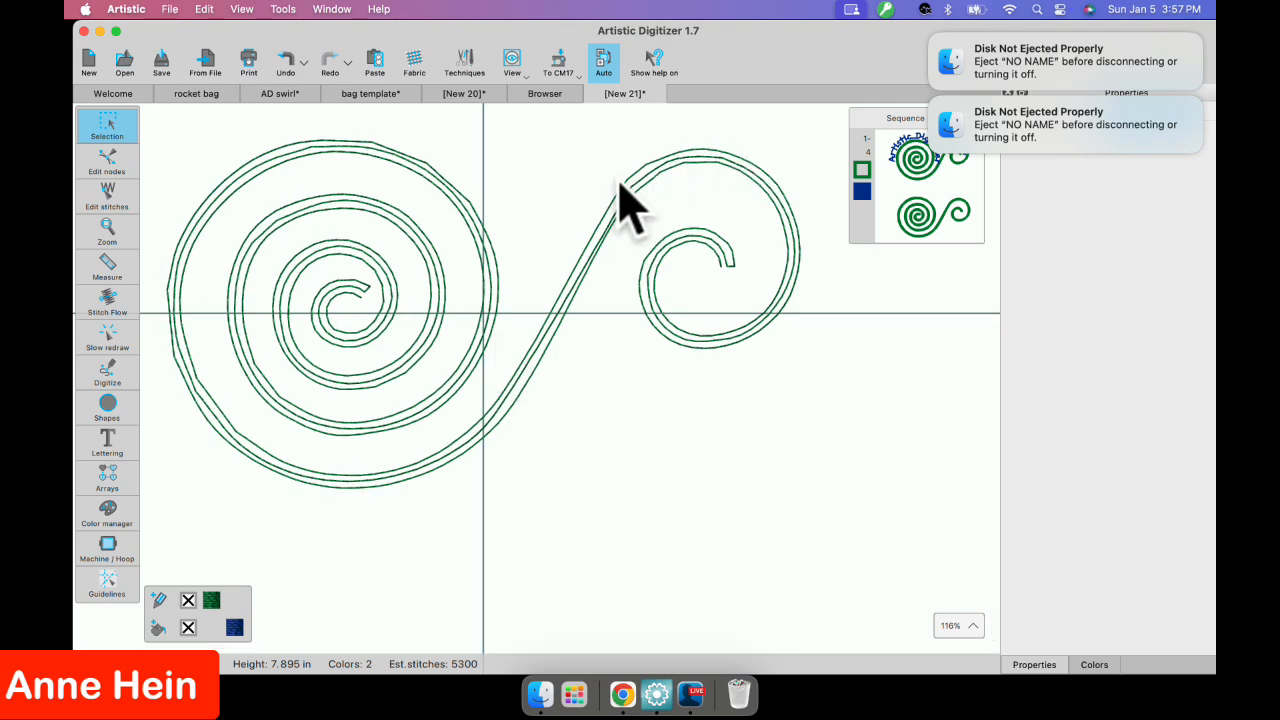
scroll(480, 288, down, 4)
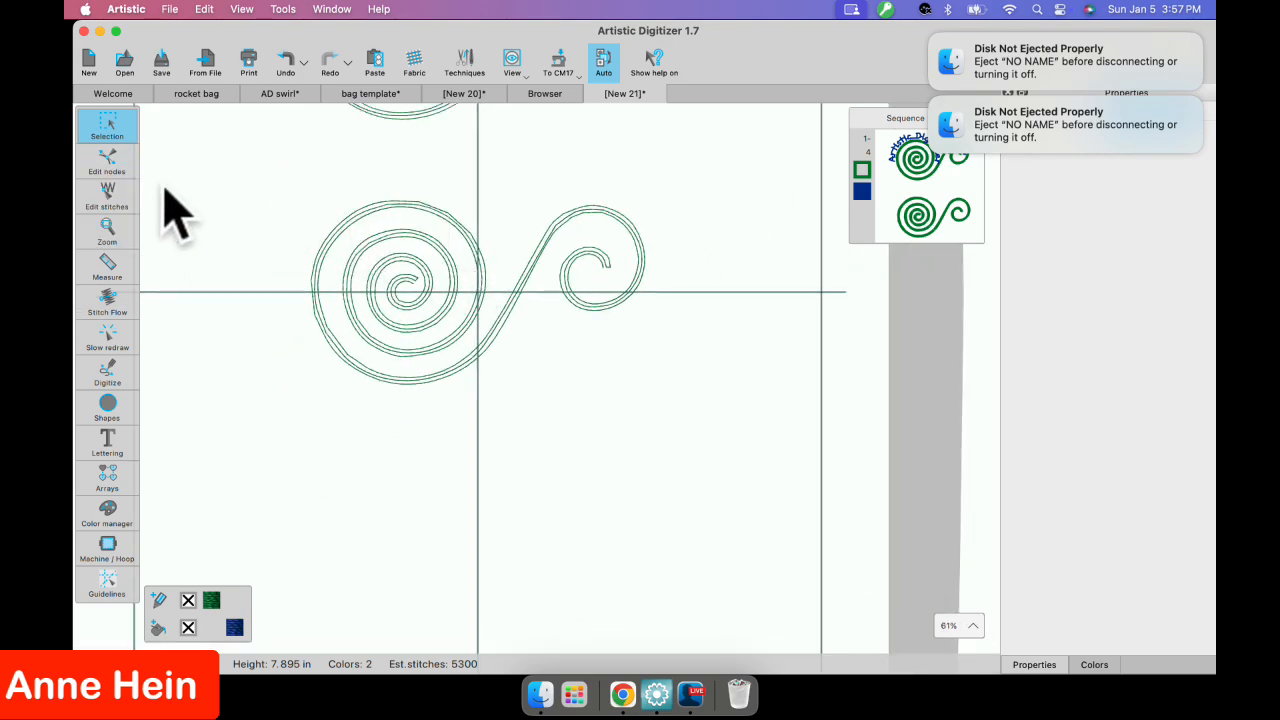
Select the converted swirl and display its nodes for editing.
click(105, 166)
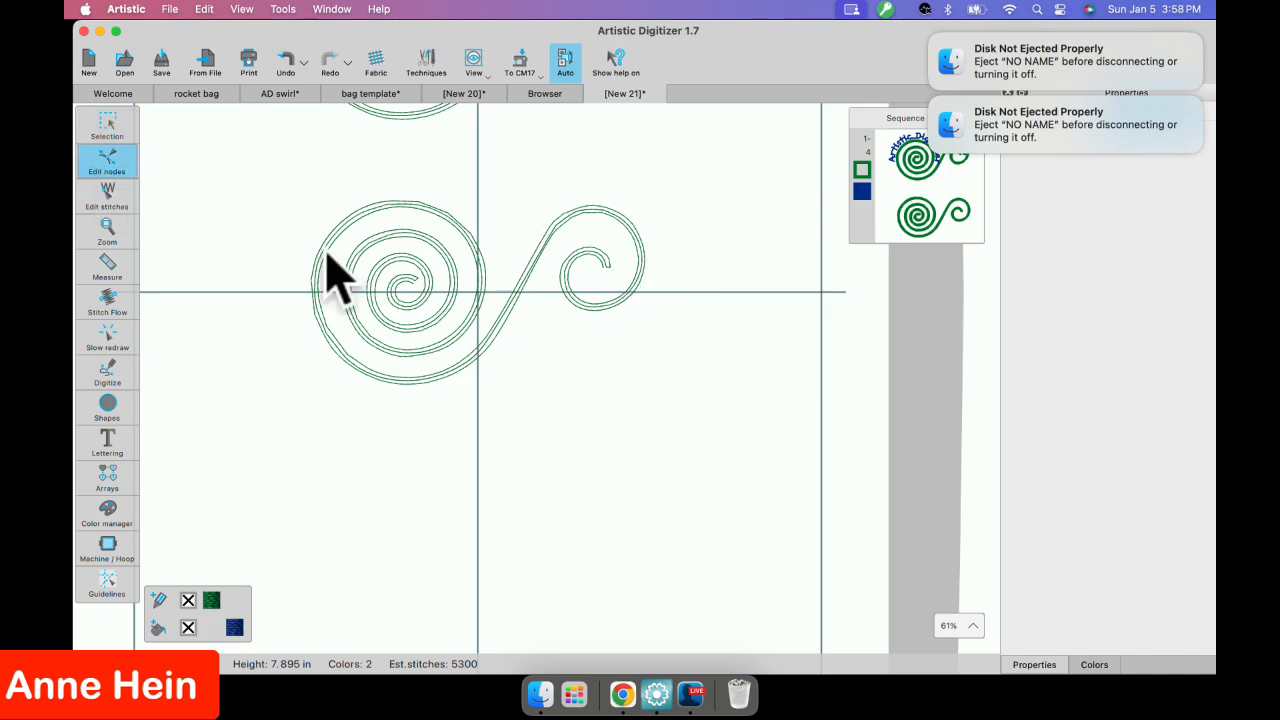
click(107, 125)
drag(200, 138, 740, 495)
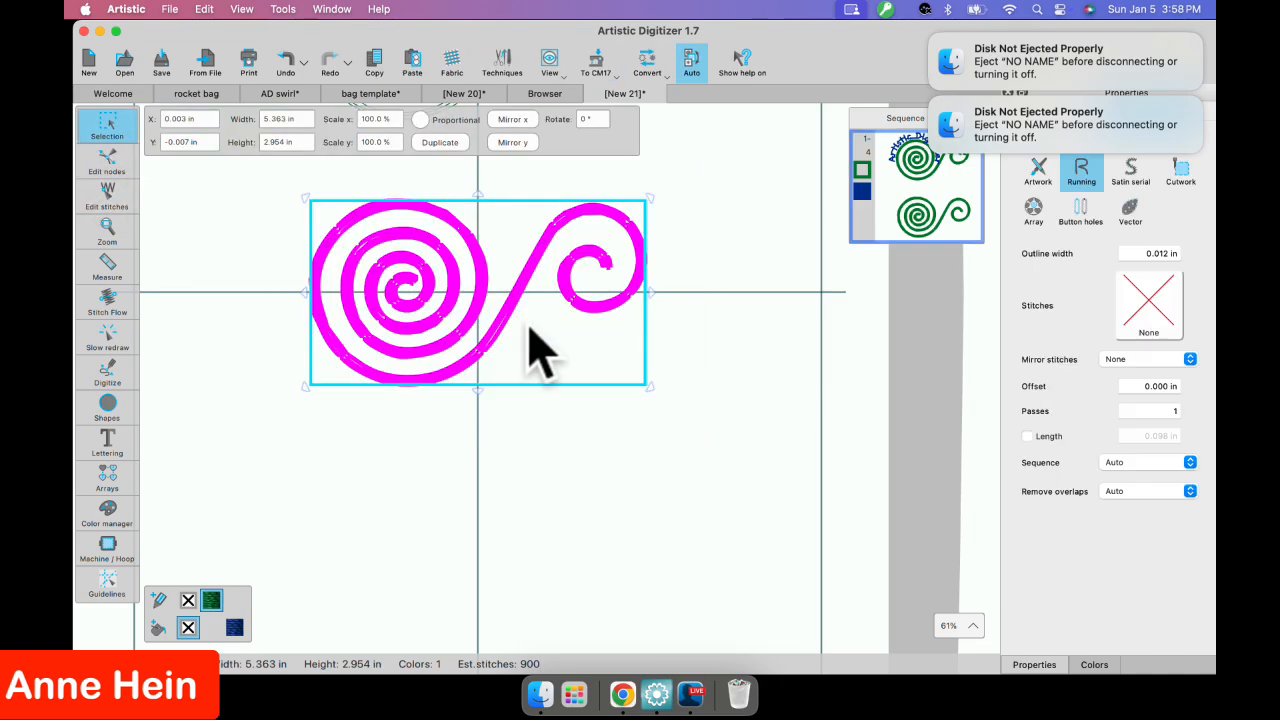
click(107, 163)
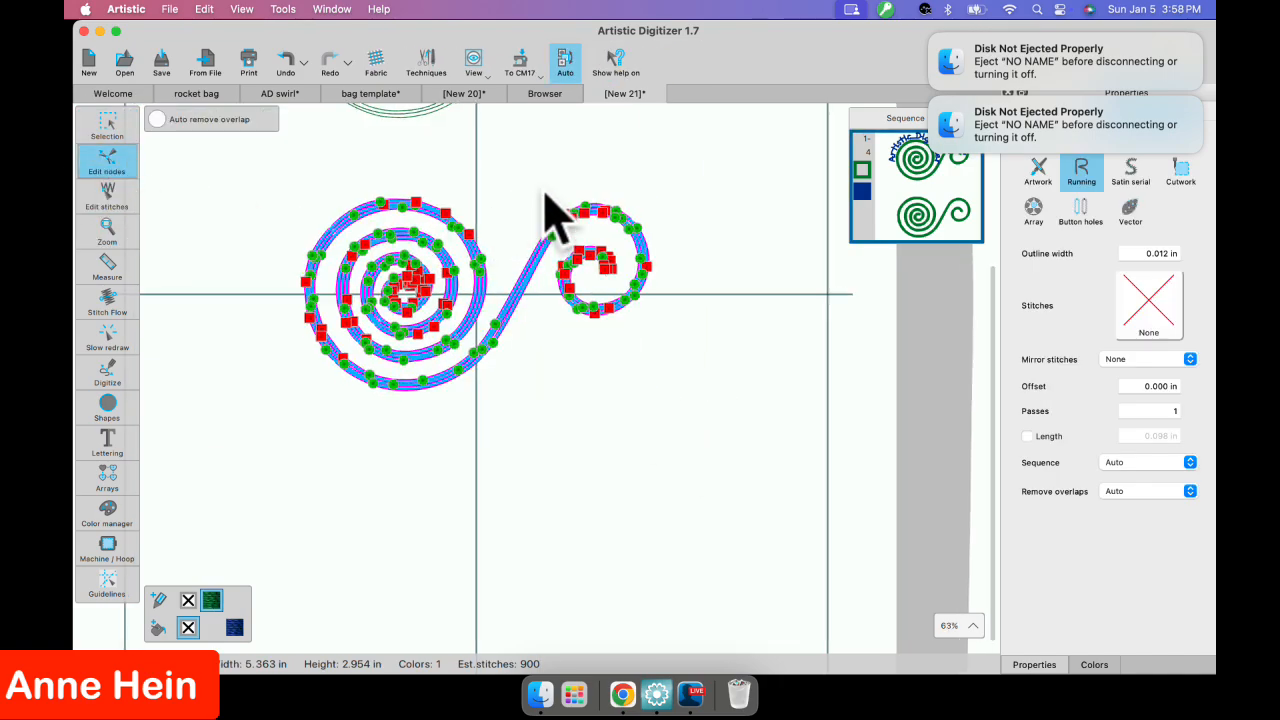
Change the corner node where the small curl begins to a smooth node and auto-smooth another at the curl's top.
scroll(552, 212, up, 5)
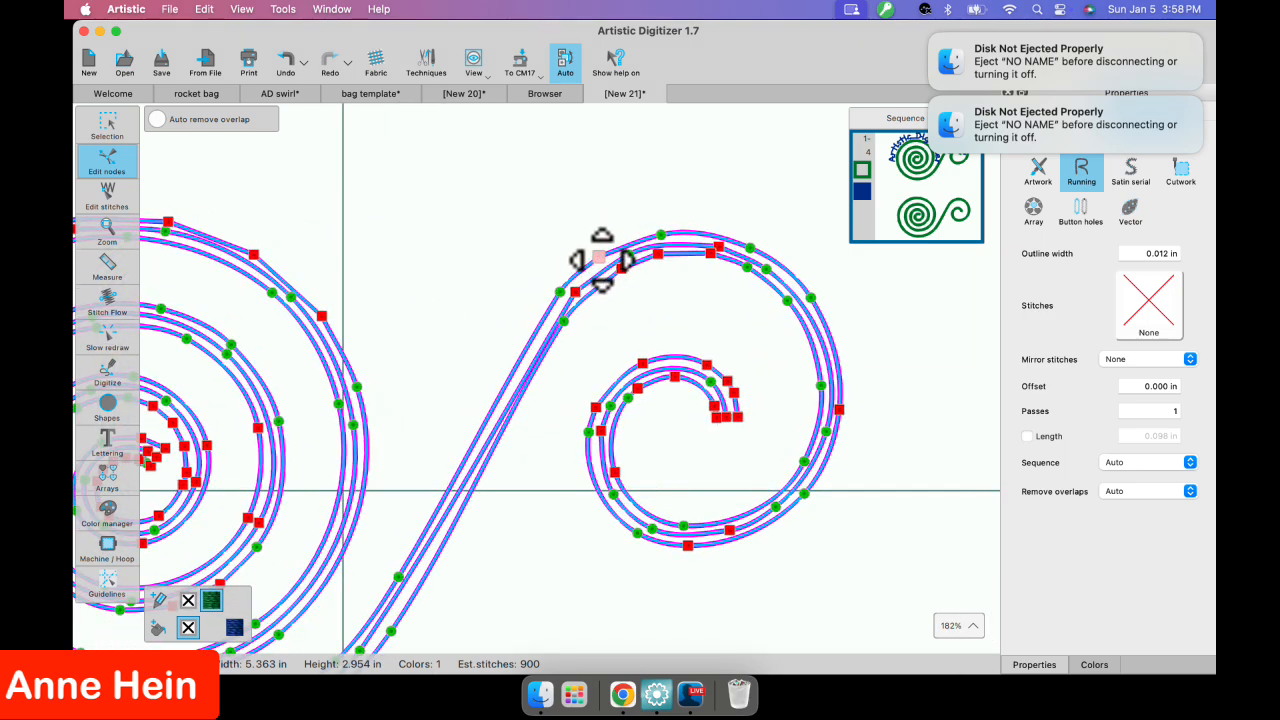
right_click(599, 259)
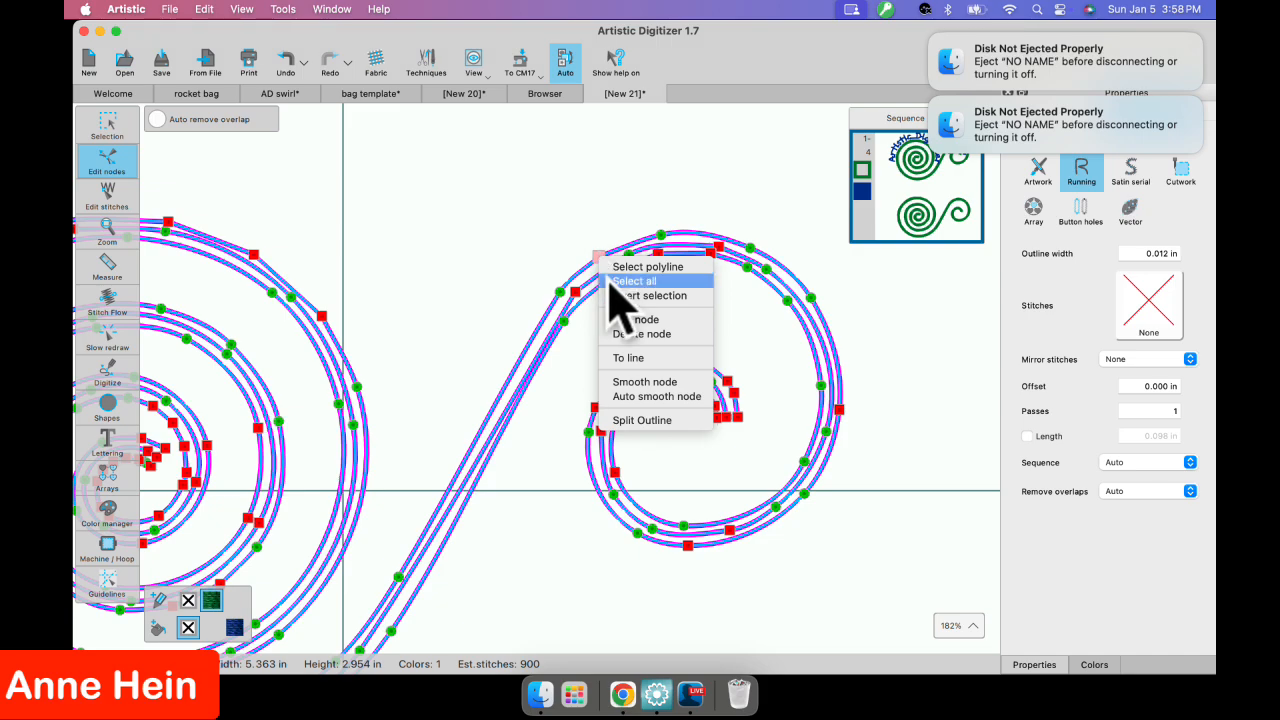
click(649, 384)
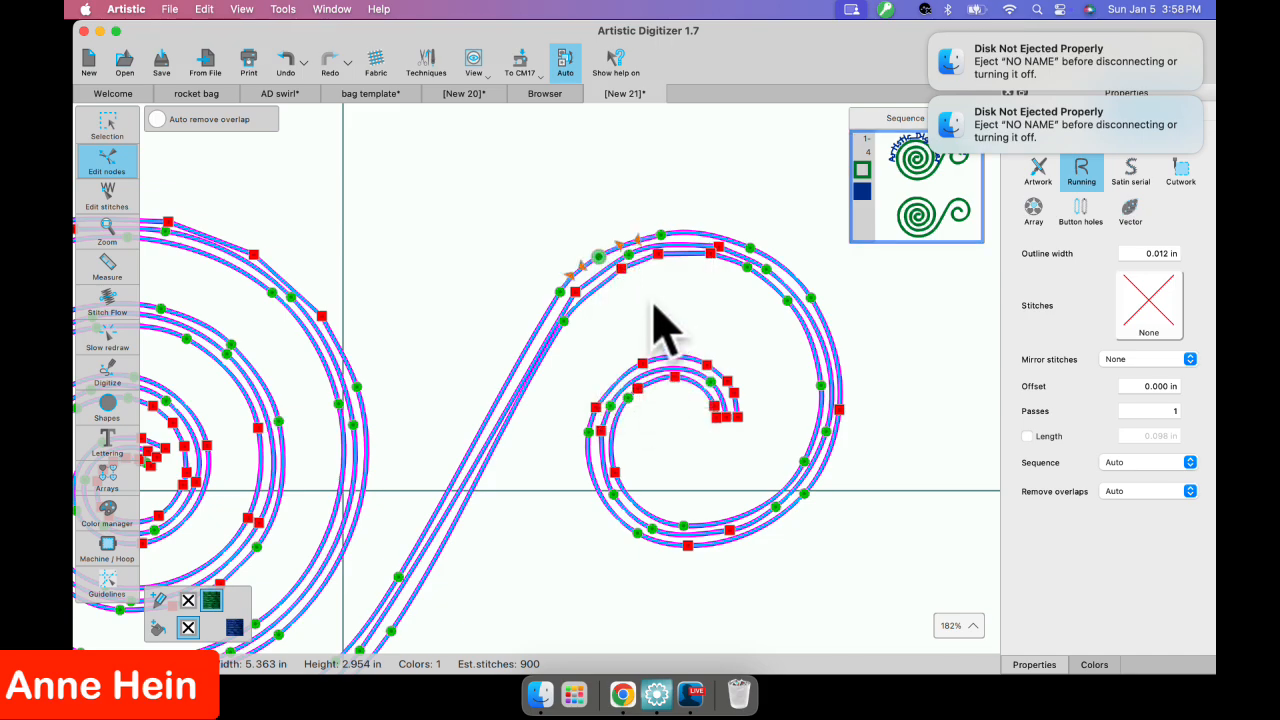
right_click(720, 250)
click(765, 386)
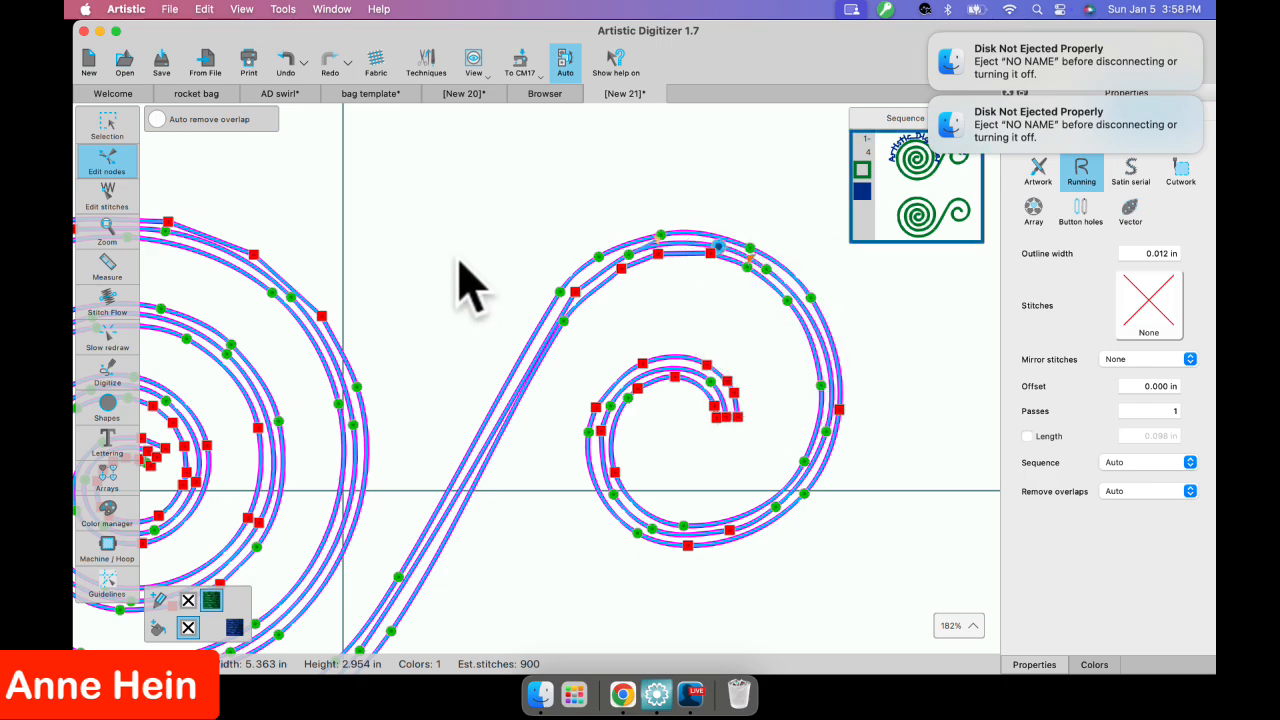
Select all nodes of the converted swirl at the hoop's centre and change them to smooth nodes.
scroll(470, 285, down, 5)
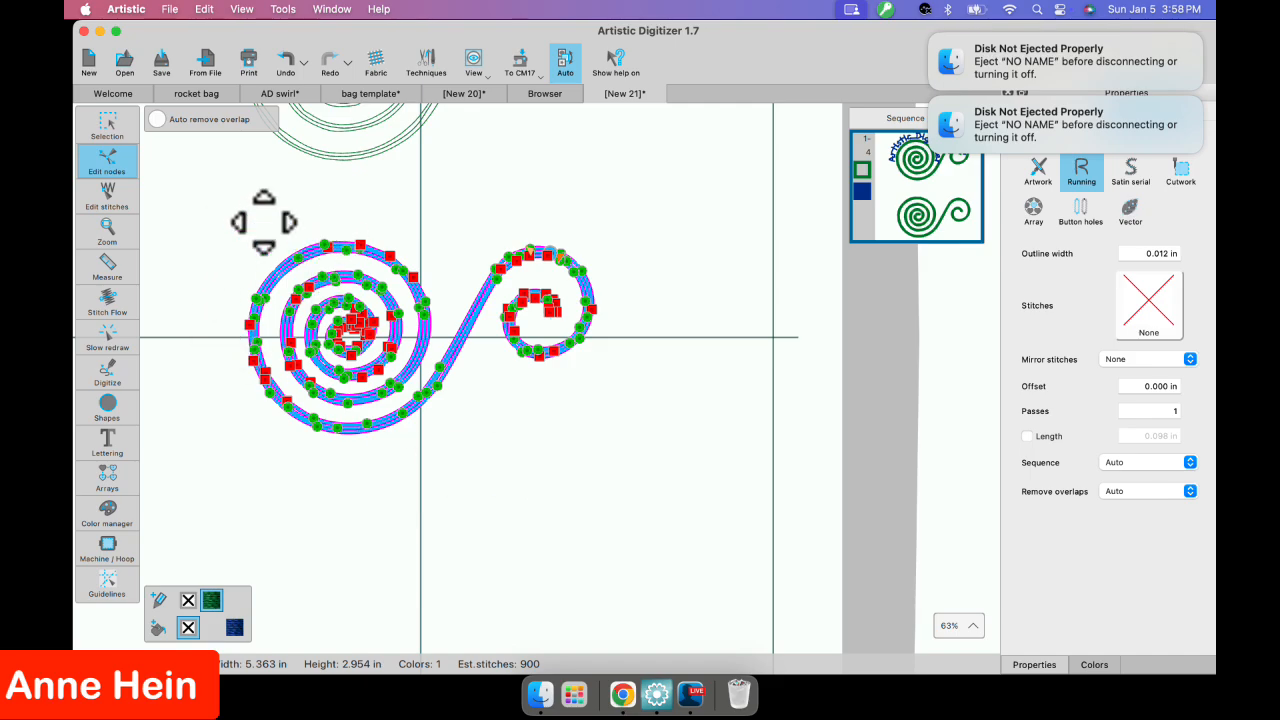
drag(172, 178, 703, 504)
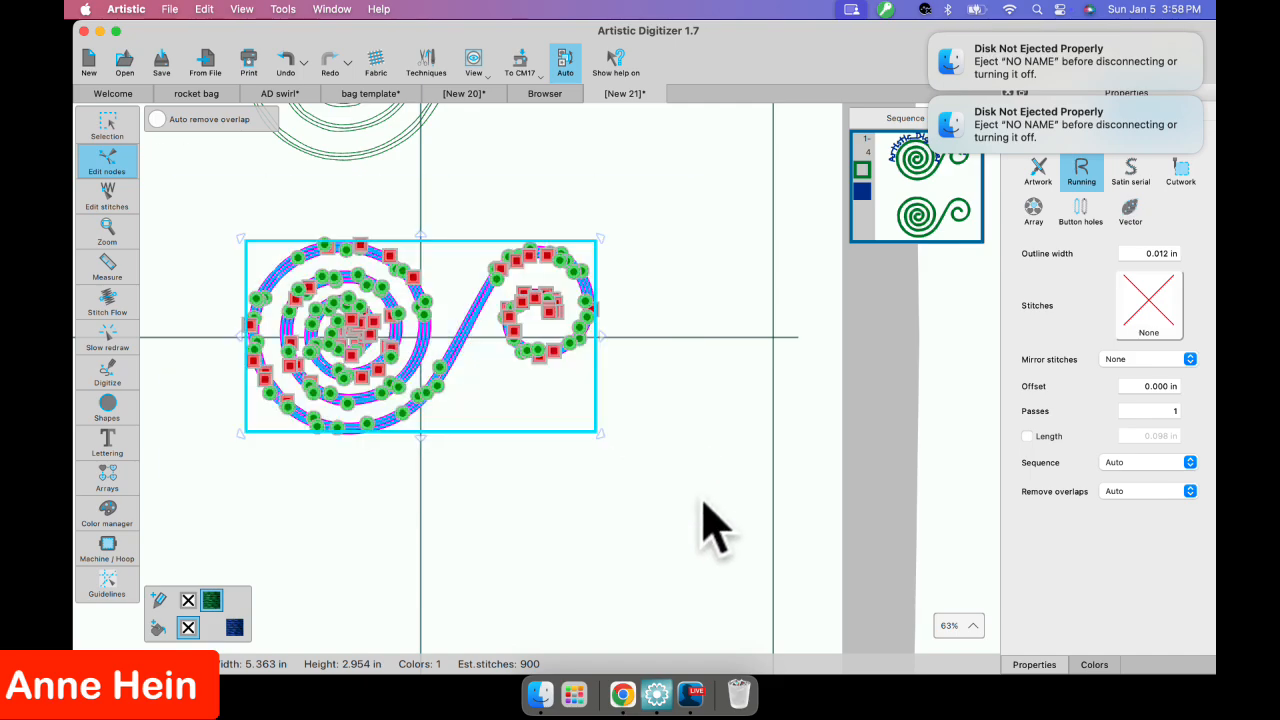
right_click(451, 287)
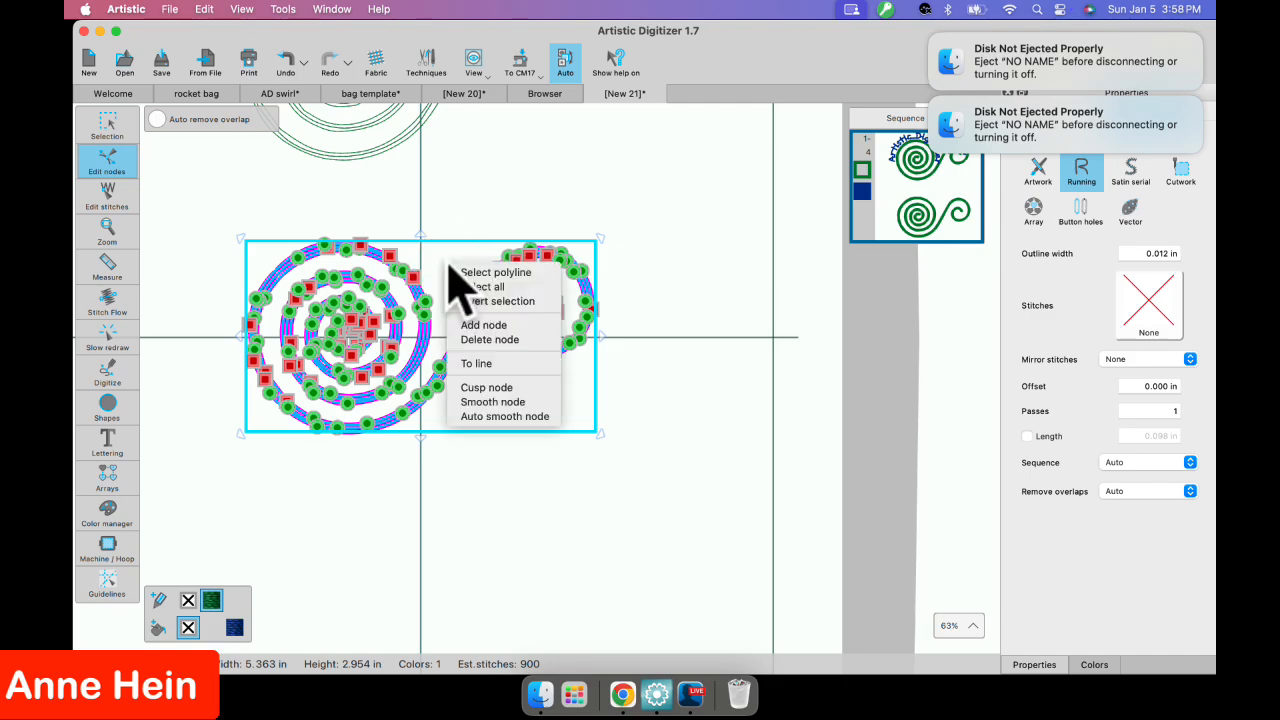
click(483, 403)
click(489, 466)
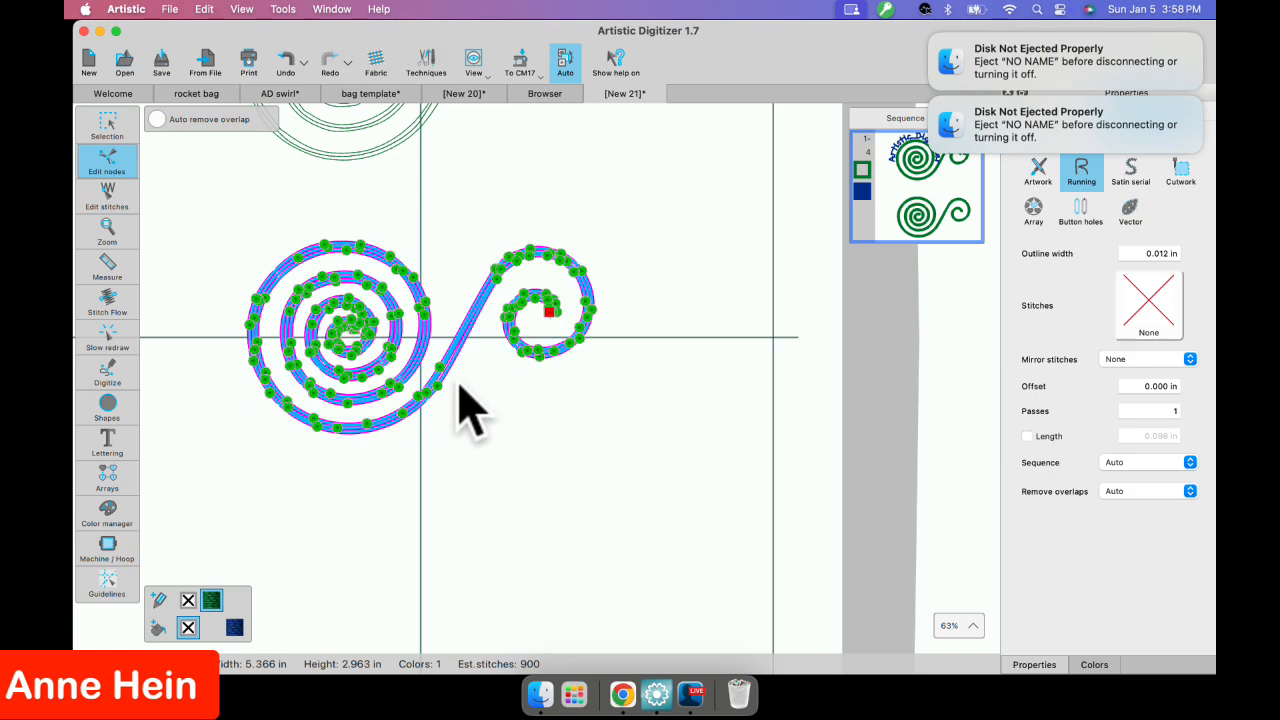
Try pulling the small curl's top node outward and stretching its curve handle, and undo both changes.
scroll(413, 330, up, 6)
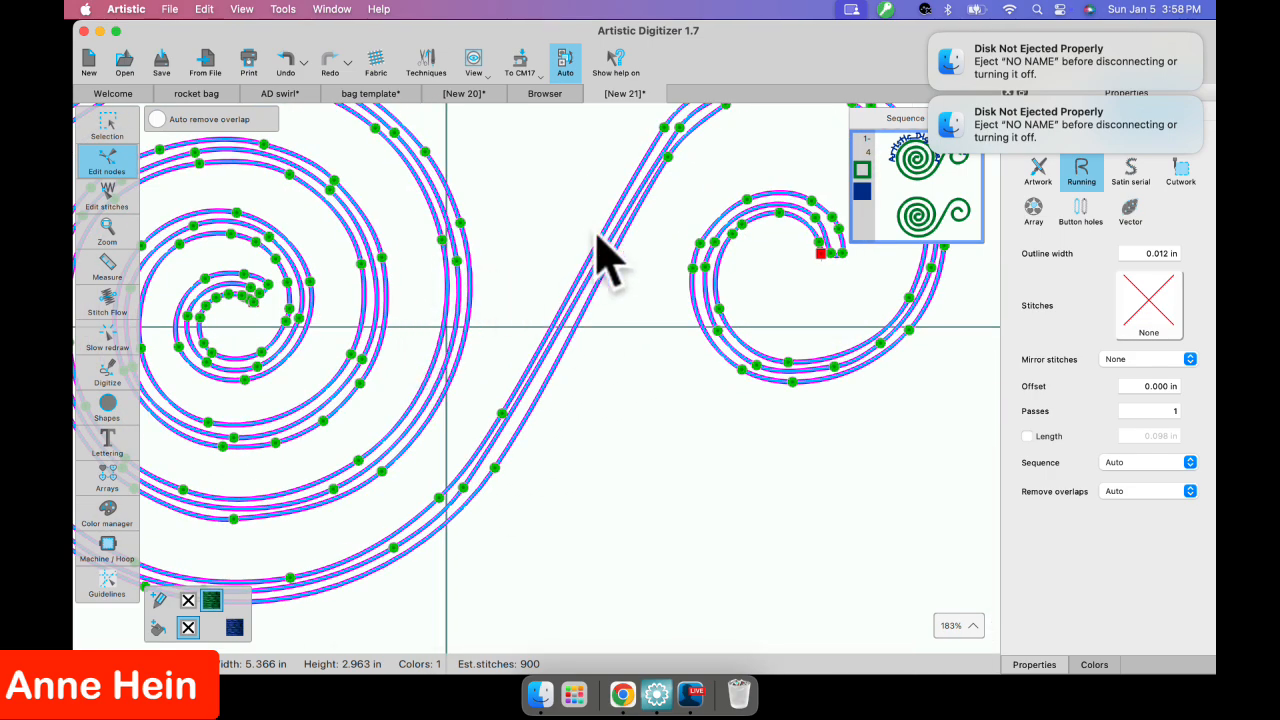
scroll(606, 262, down, 1)
scroll(613, 285, up, 4)
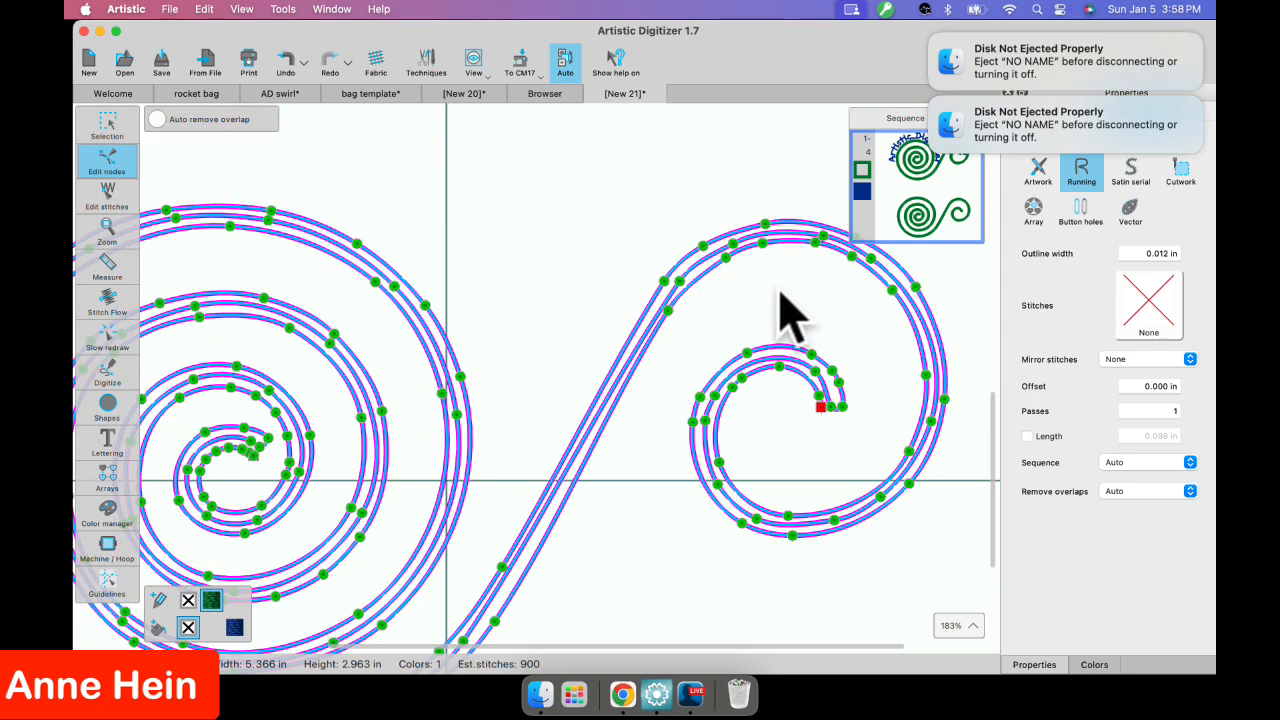
click(763, 212)
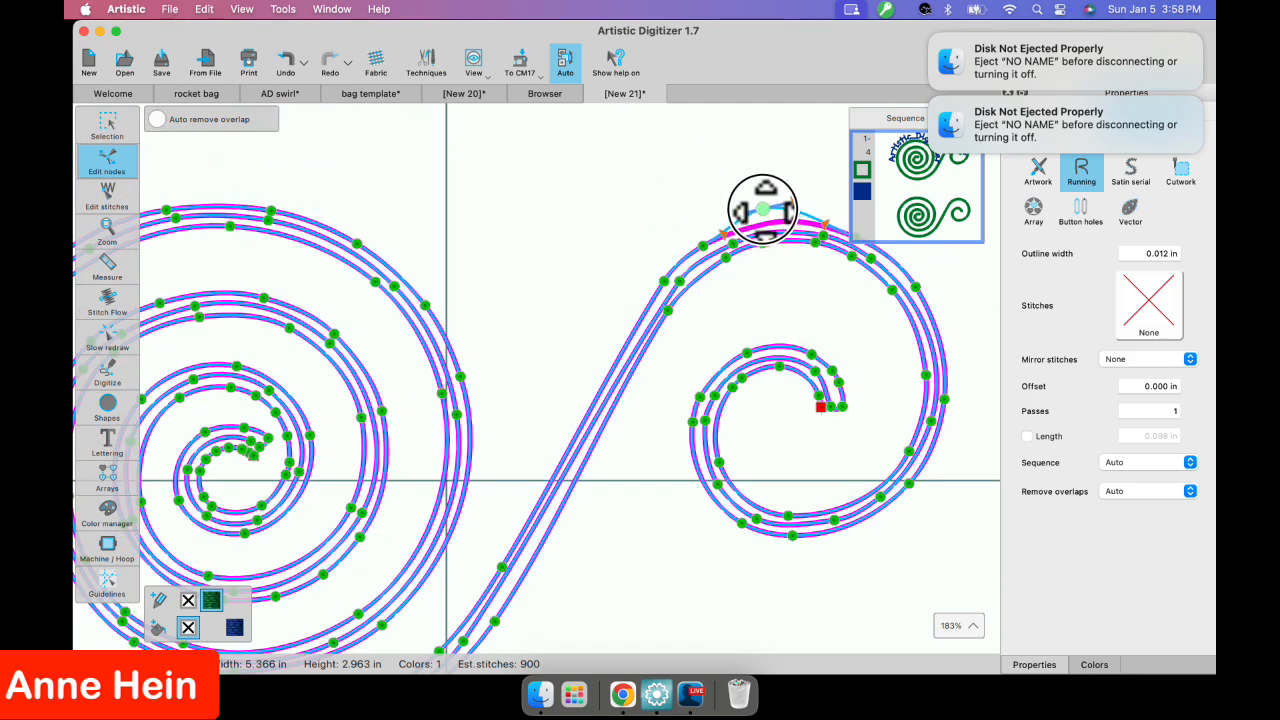
drag(763, 209, 670, 213)
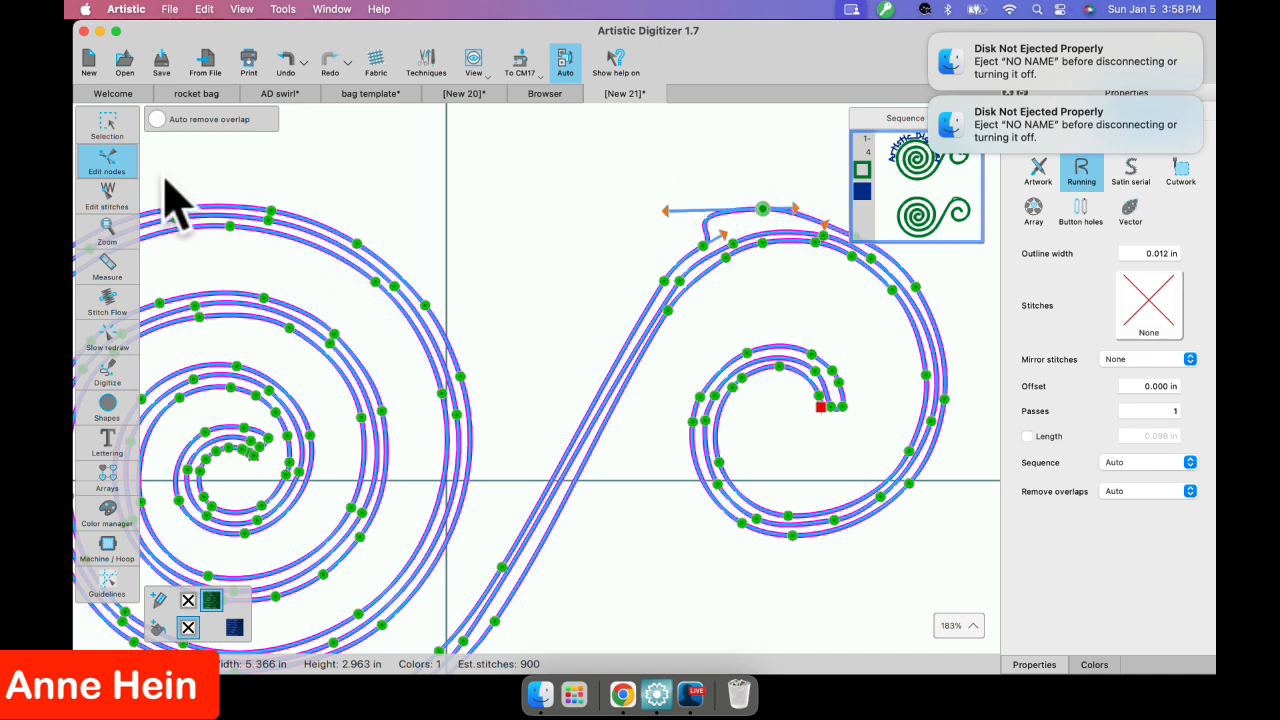
click(285, 60)
click(285, 60)
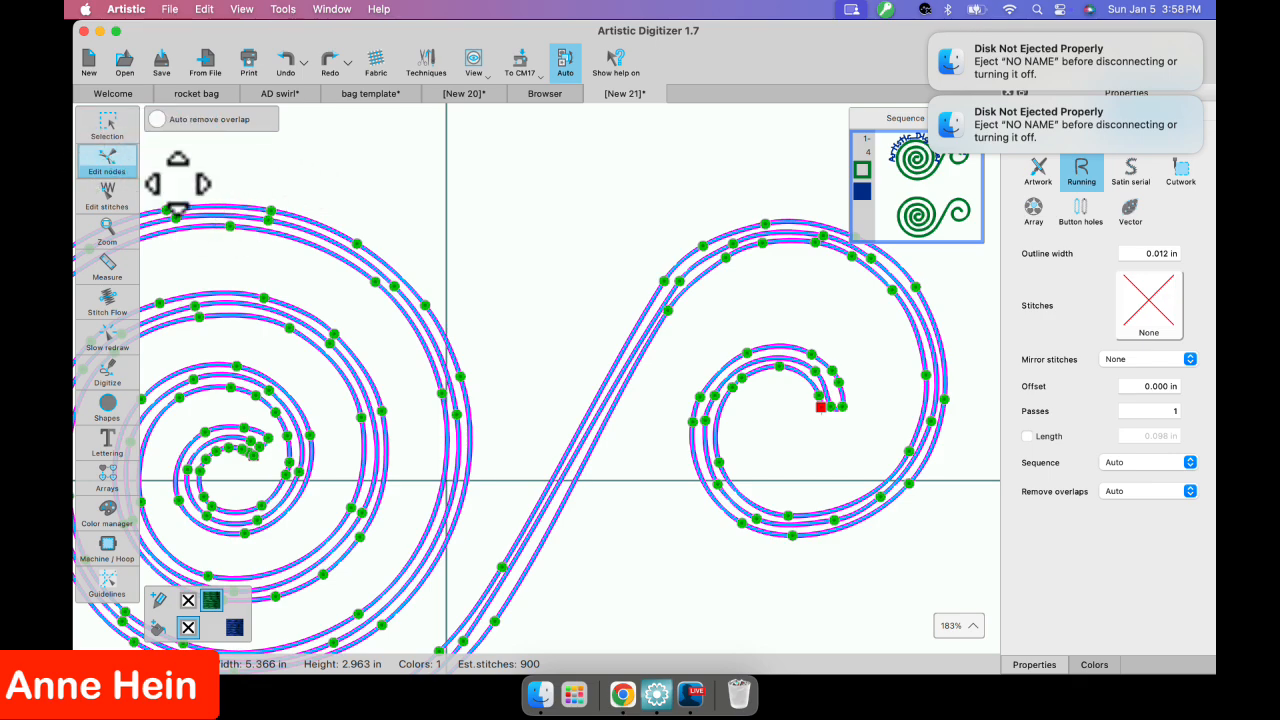
Select all nodes of the converted swirl and change them to auto smooth nodes.
scroll(299, 205, down, 3)
scroll(318, 225, down, 3)
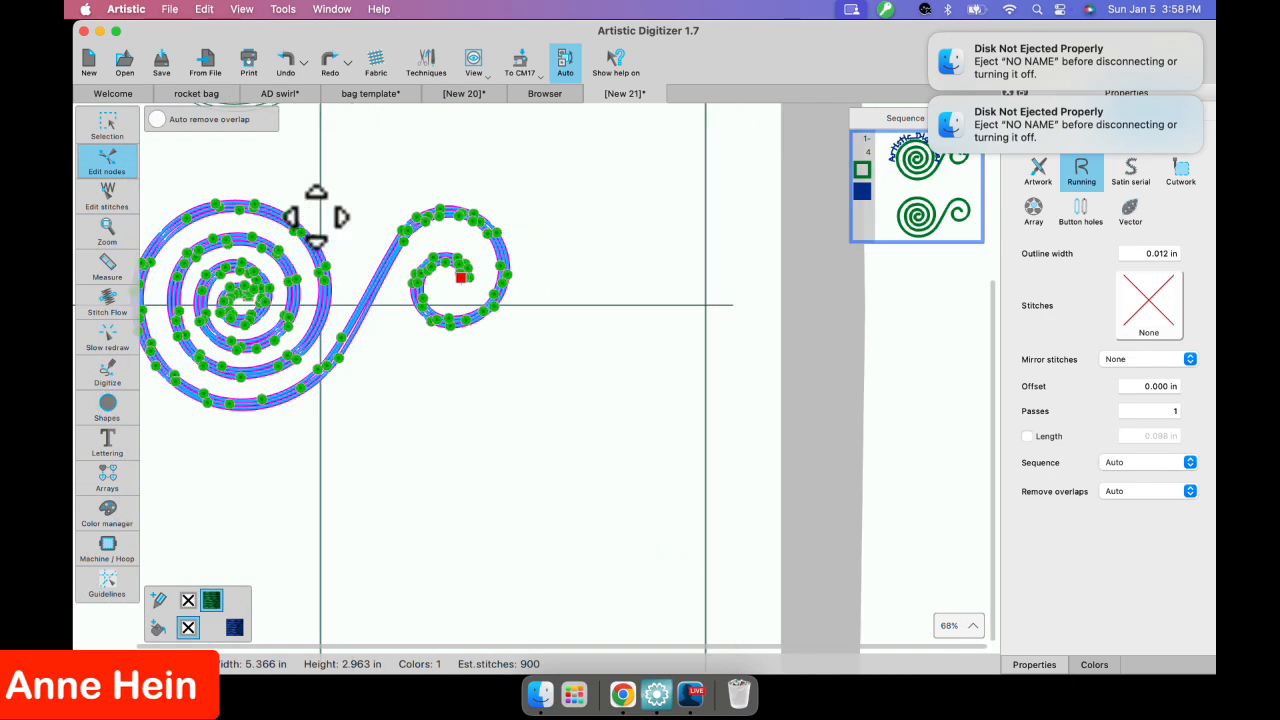
drag(268, 150, 740, 535)
right_click(575, 318)
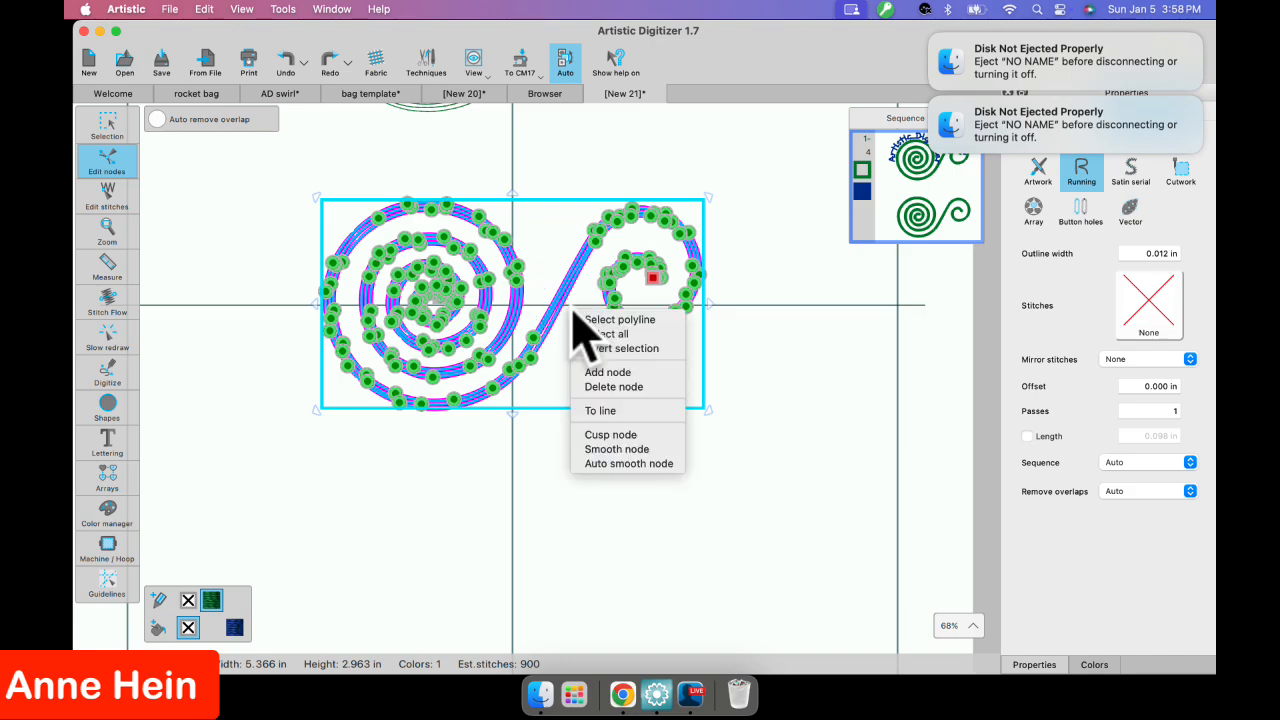
click(617, 466)
click(586, 463)
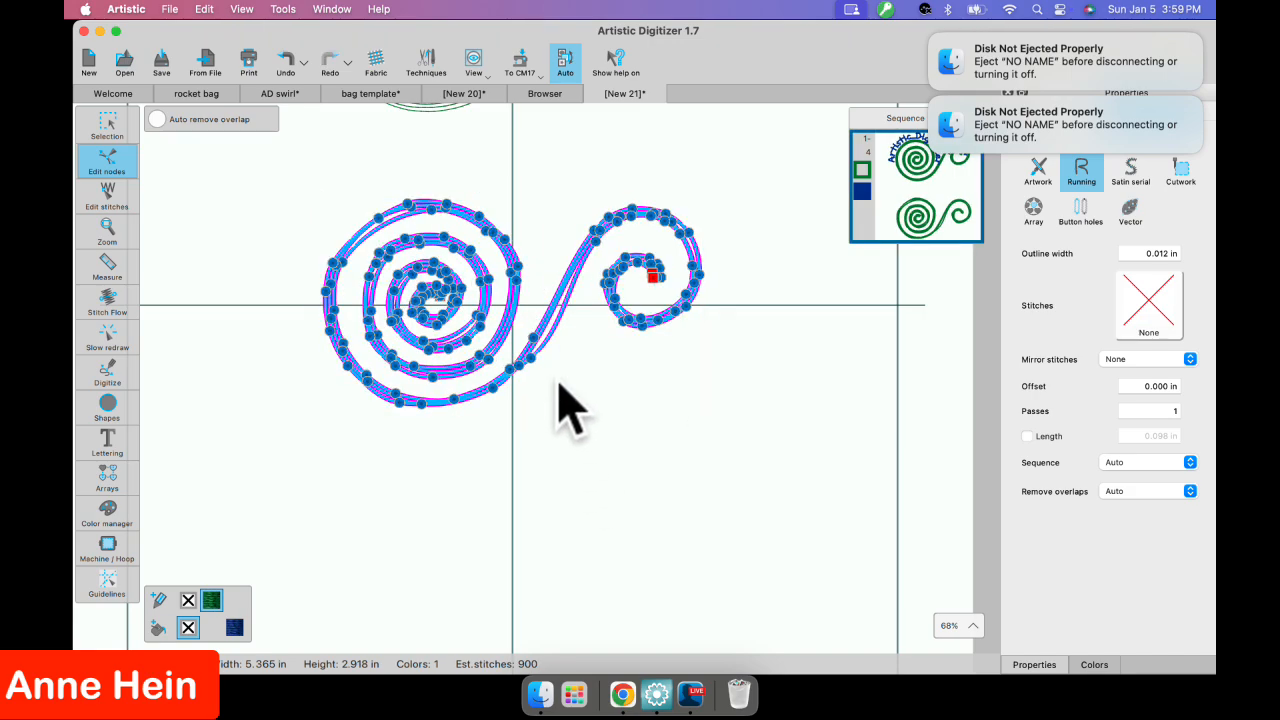
Reshape the large spiral by moving nodes along the top and inner side of its outermost turn.
scroll(522, 222, up, 5)
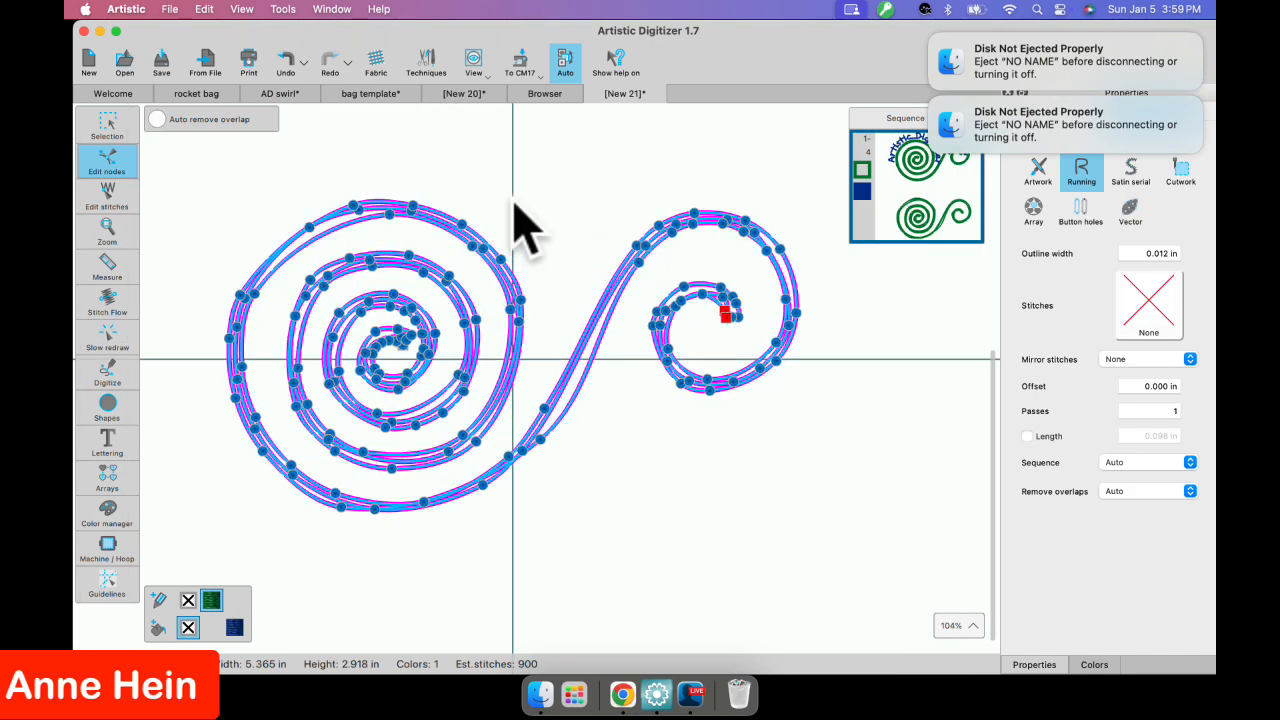
click(268, 234)
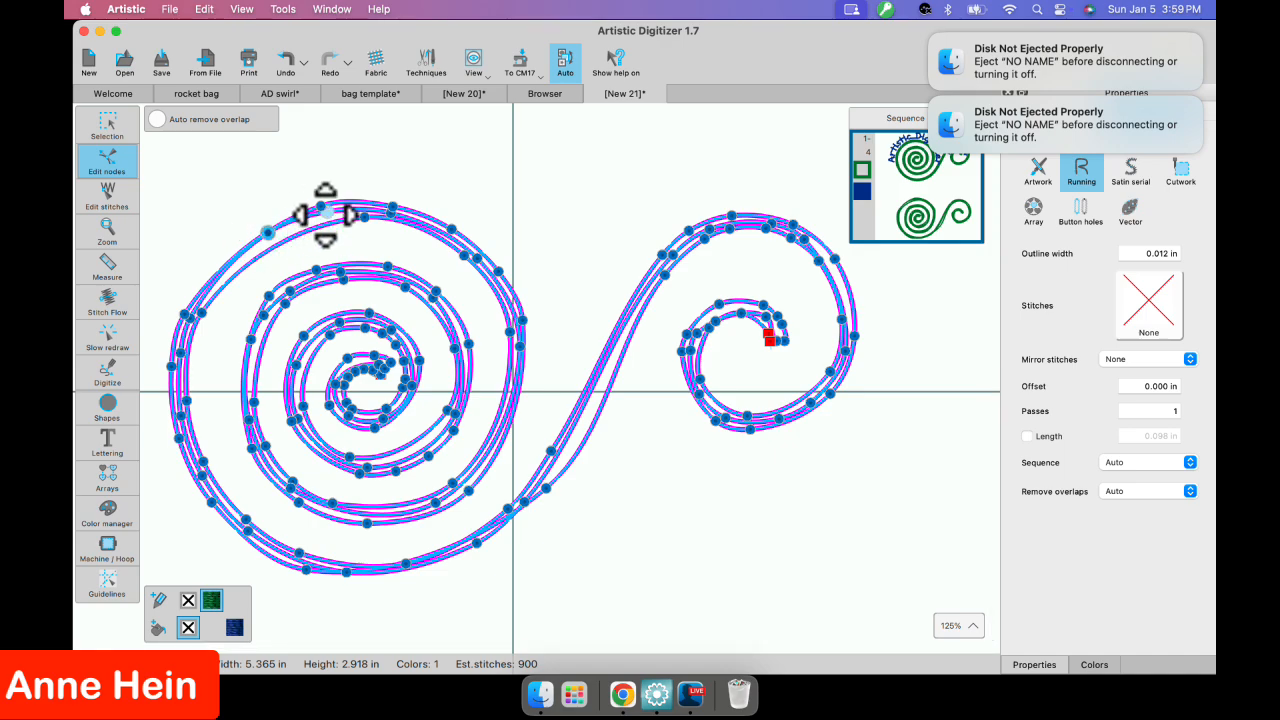
drag(320, 206, 257, 228)
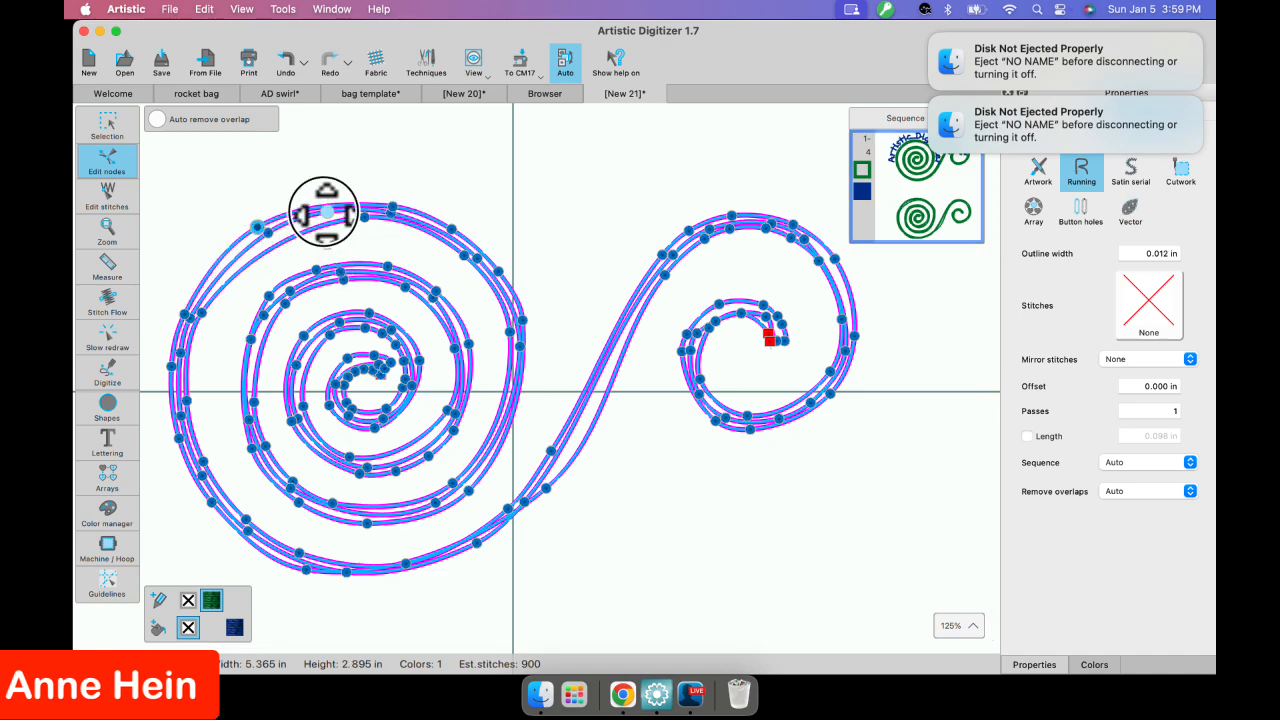
click(327, 212)
drag(363, 220, 295, 238)
drag(466, 257, 413, 240)
drag(508, 331, 491, 319)
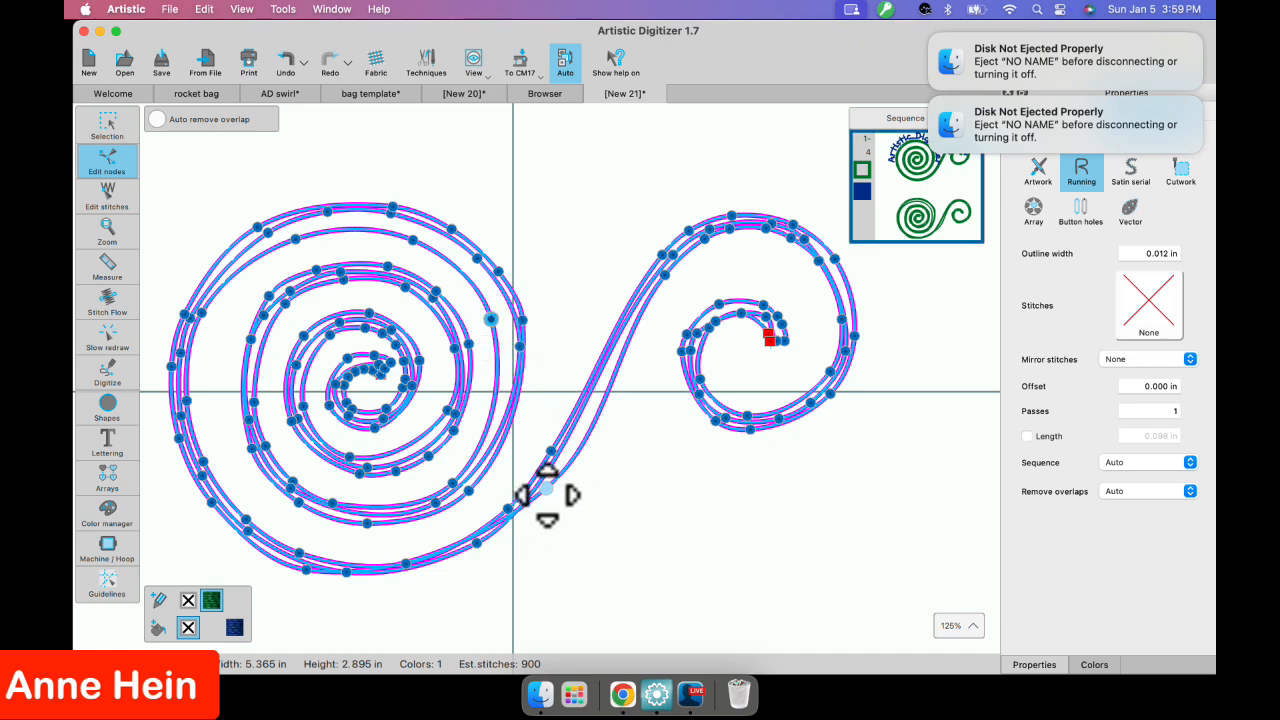
Reshape the swirl's lower edge by moving the large spiral's bottom node and the outer node on the connecting stem.
drag(547, 493, 582, 440)
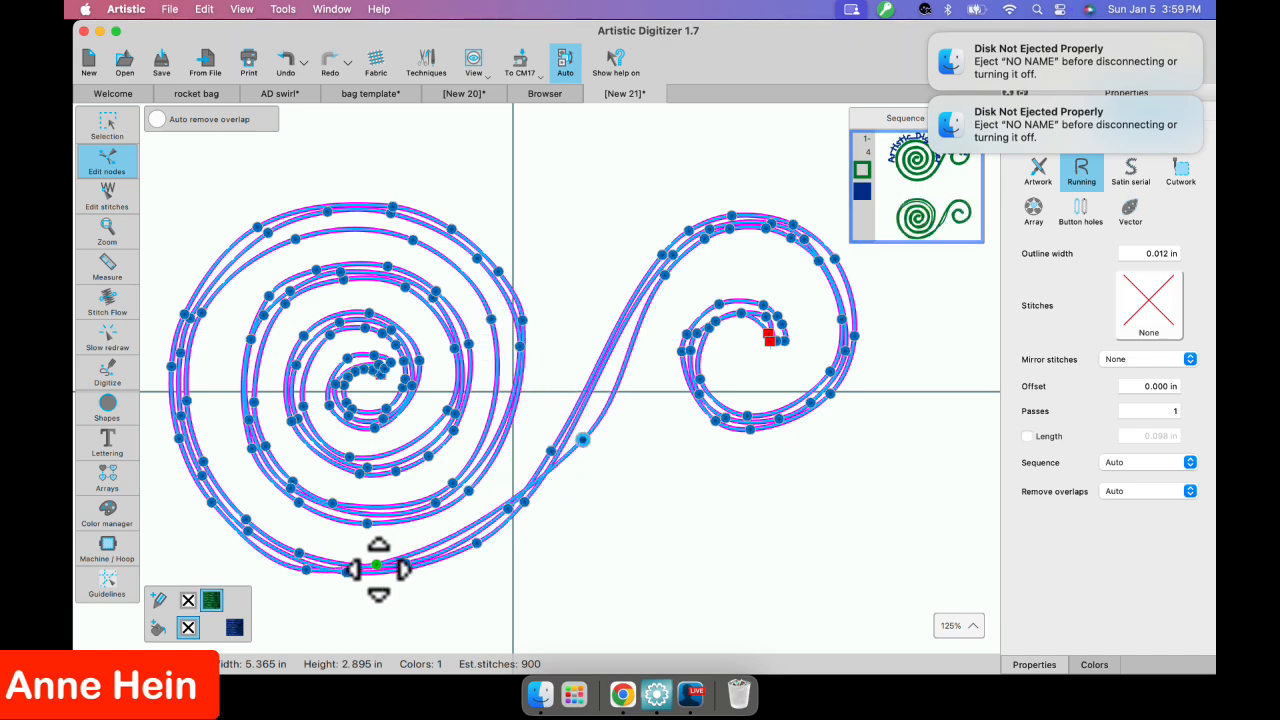
drag(307, 570, 389, 463)
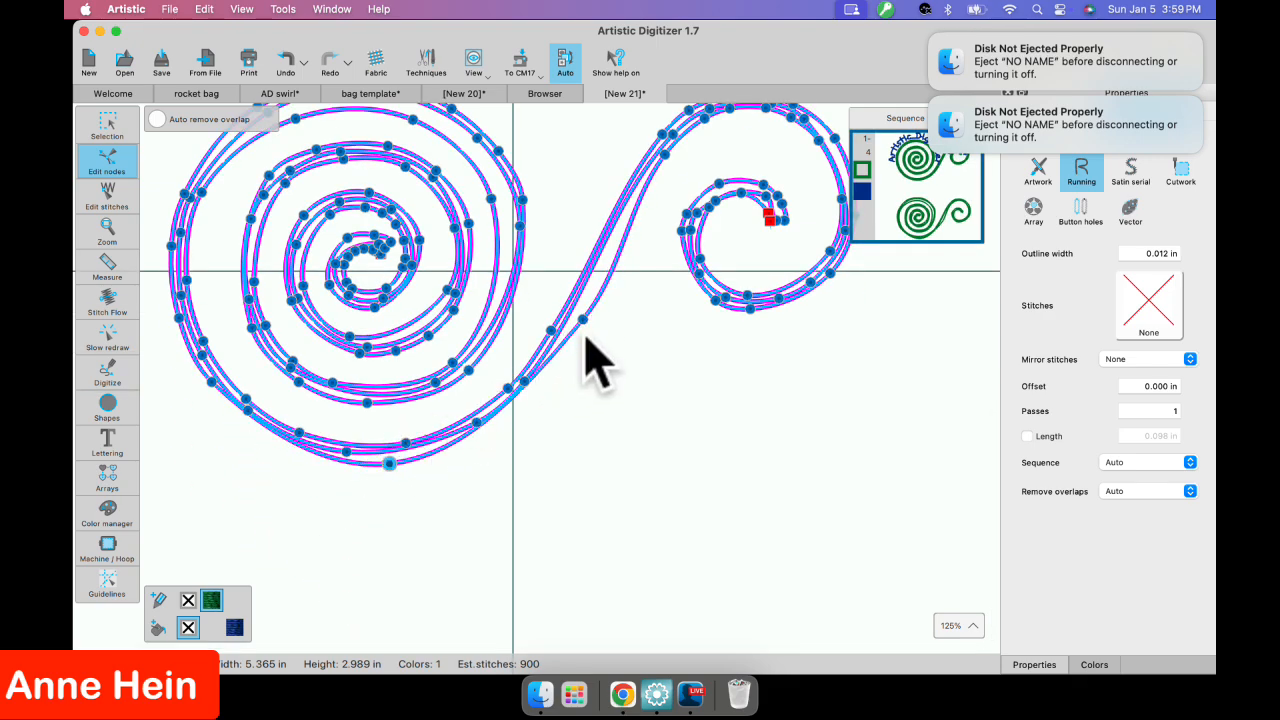
drag(583, 320, 552, 370)
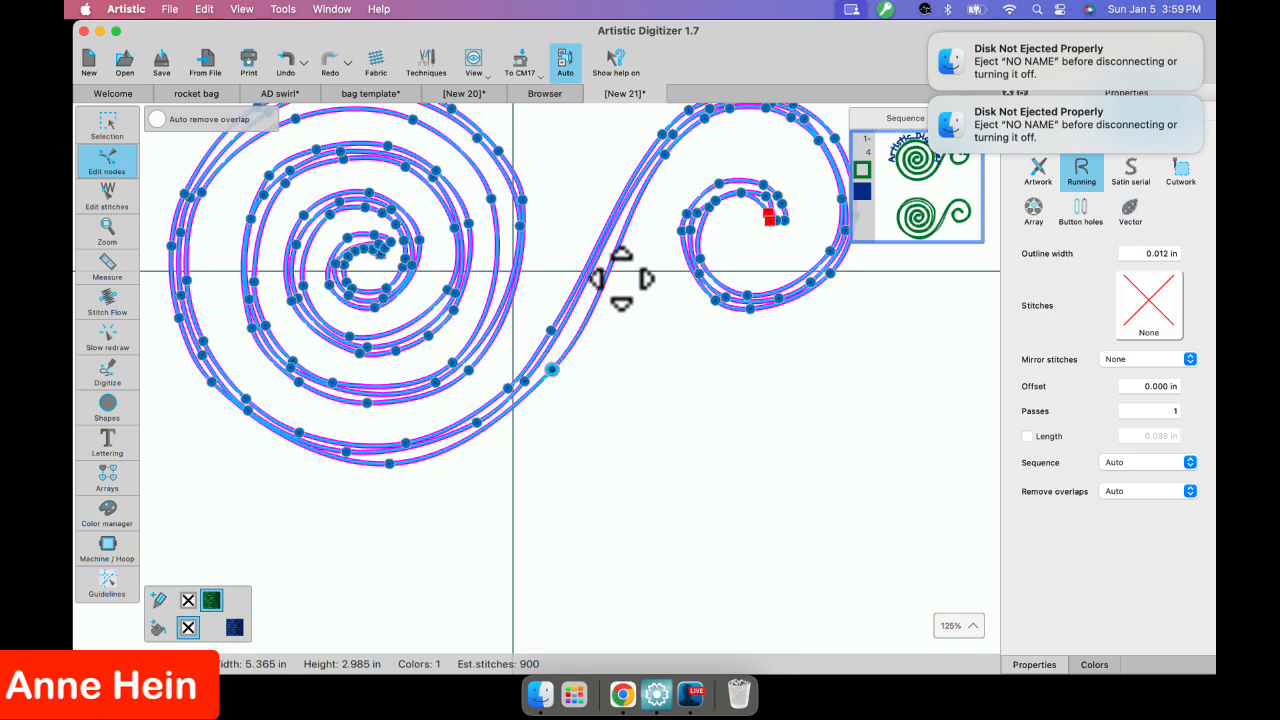
Leave node editing, deselect the reshaped swirl and compare it with the lettered swirl above.
scroll(491, 435, down, 1)
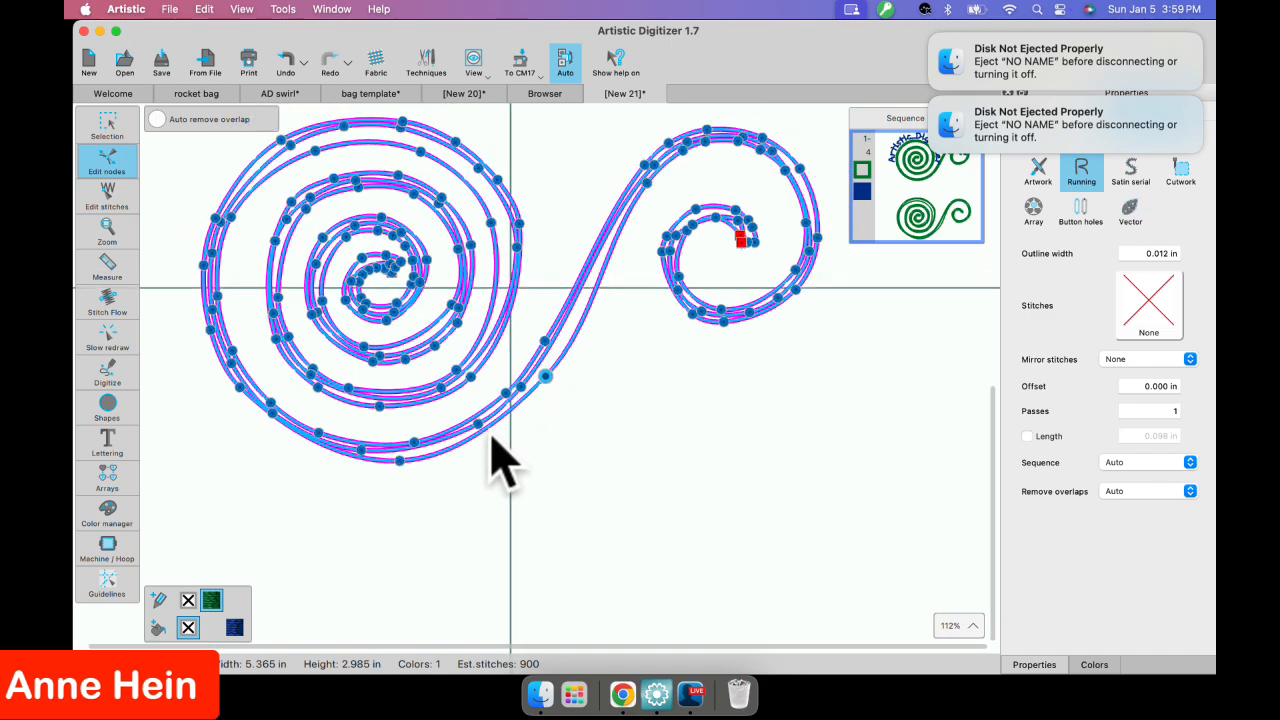
scroll(491, 431, down, 2)
scroll(491, 431, up, 4)
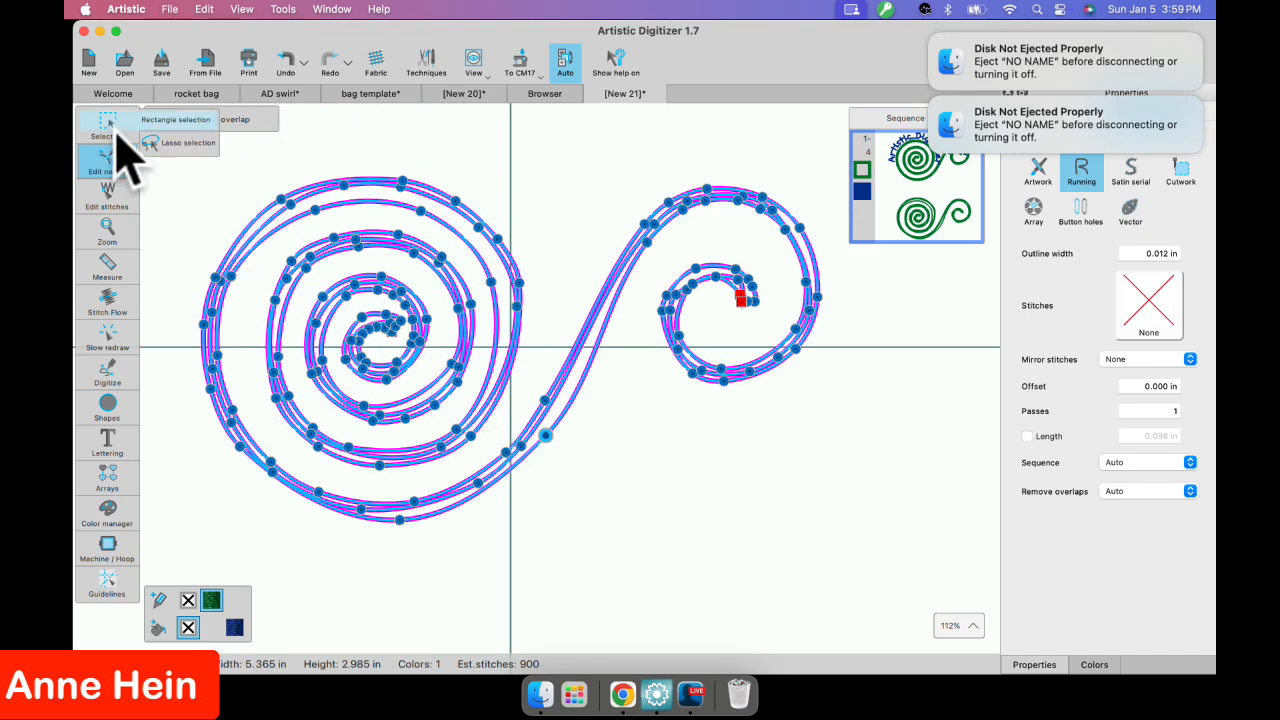
click(107, 125)
scroll(590, 475, down, 2)
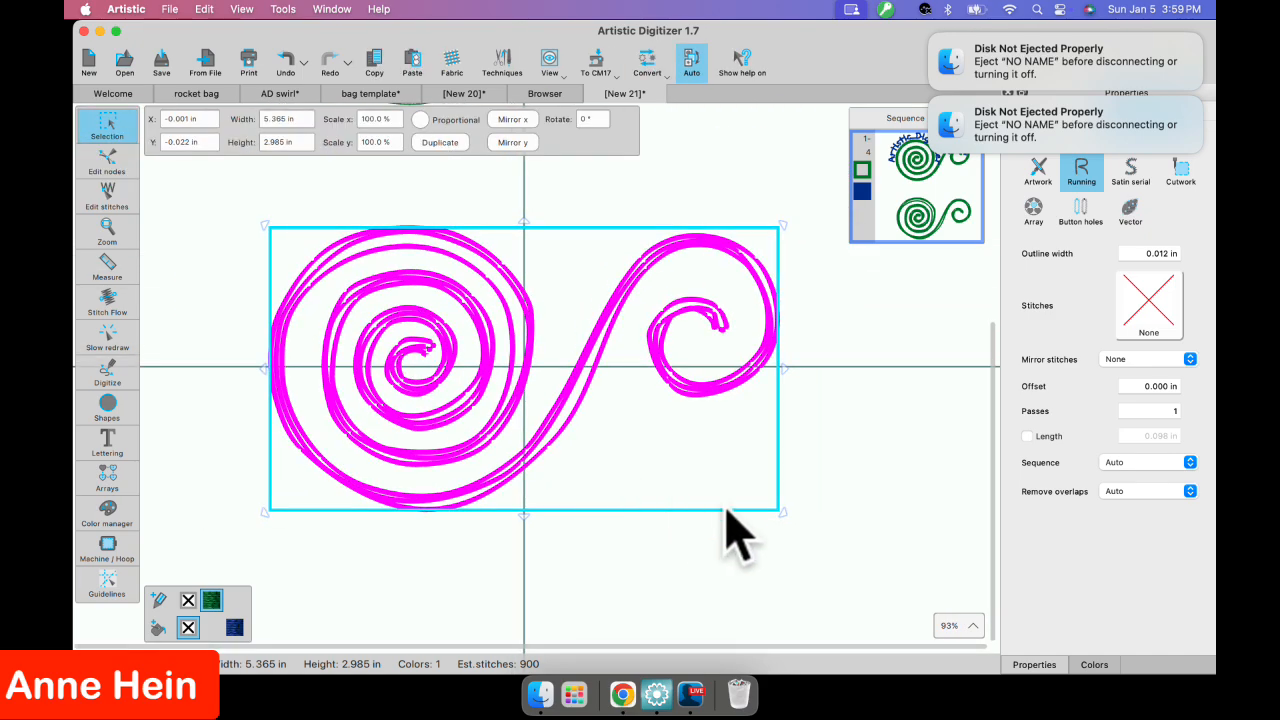
click(857, 491)
scroll(532, 285, down, 3)
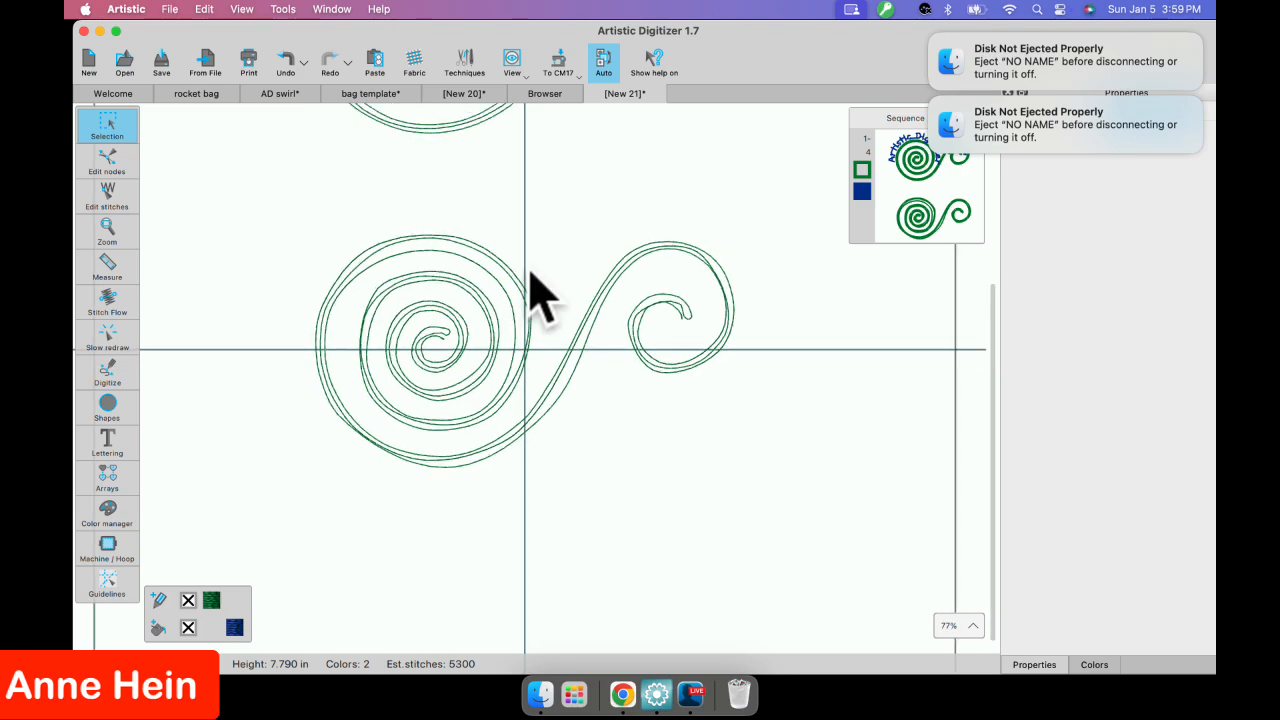
scroll(532, 285, up, 4)
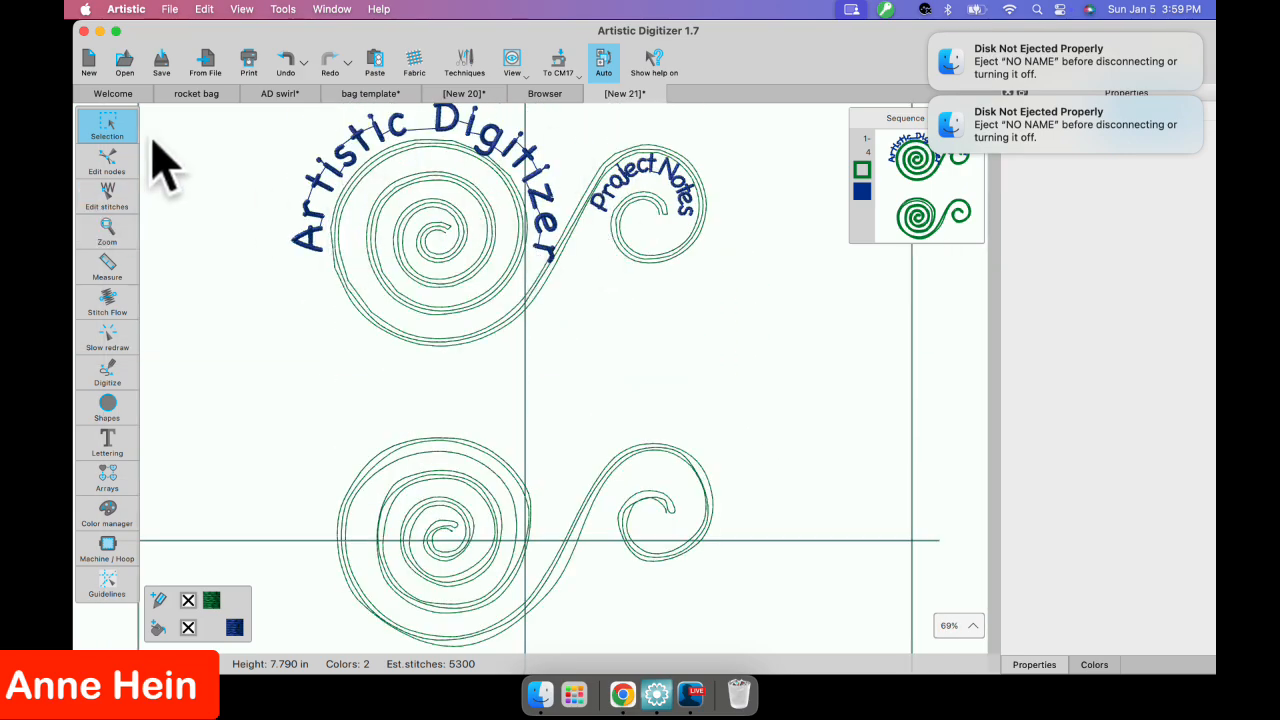
Start the Text tool, browse the font list down through the XPG fonts and keep Chalkboard.
click(107, 446)
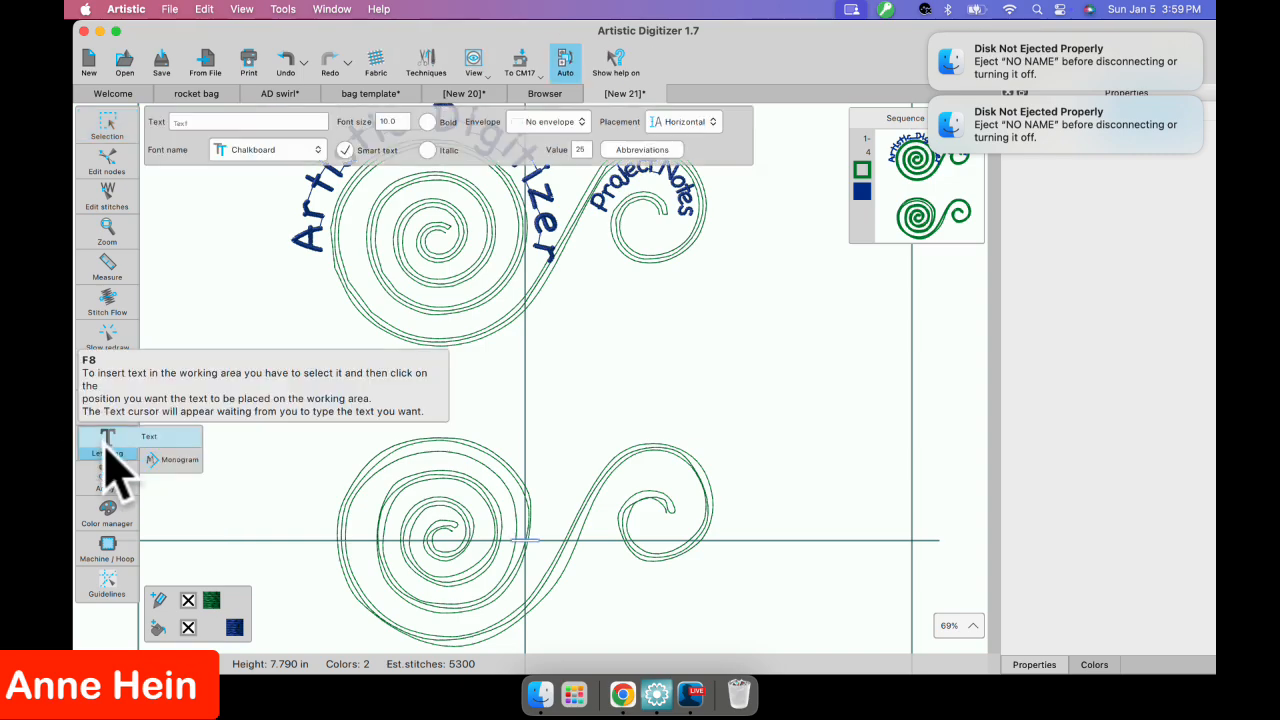
click(318, 150)
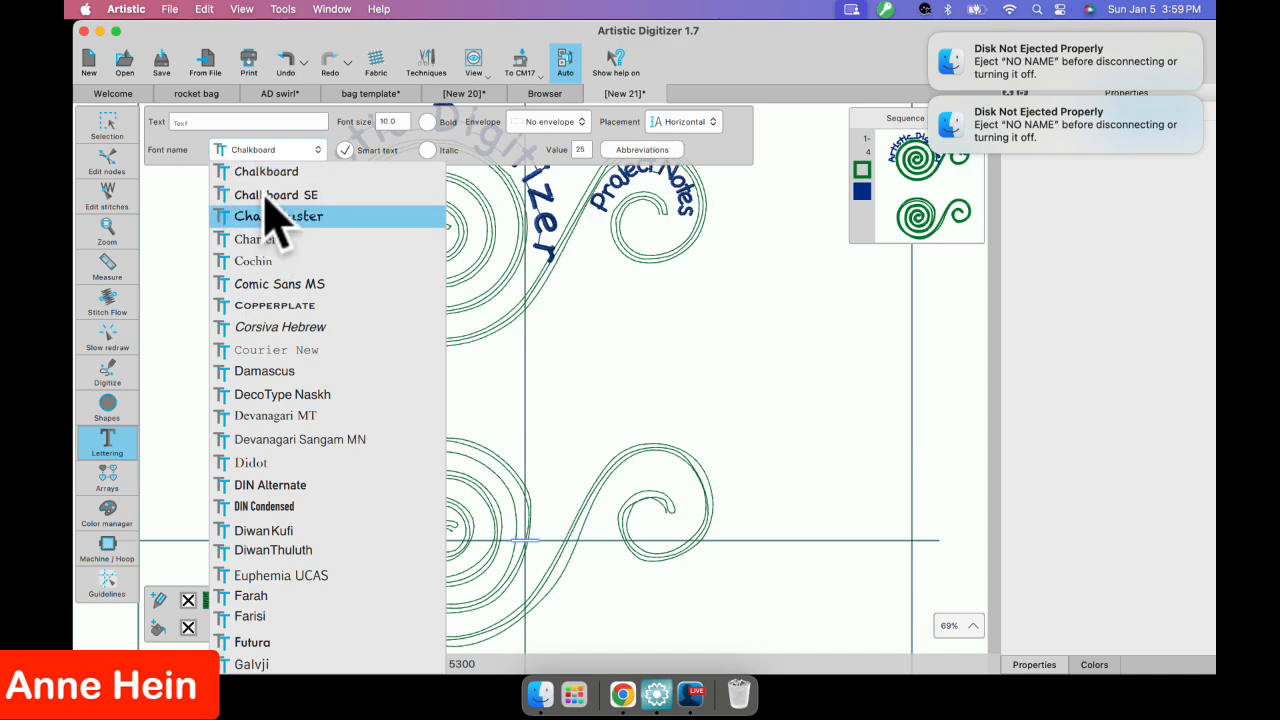
click(441, 360)
drag(441, 360, 443, 337)
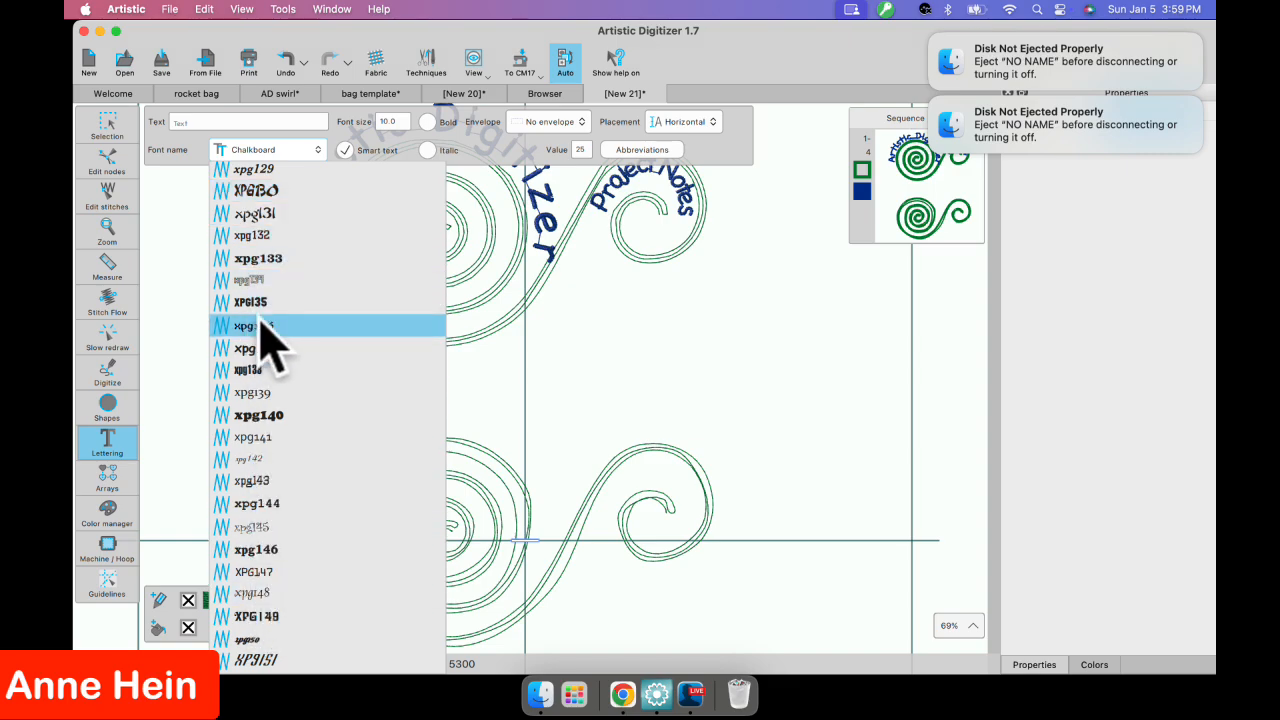
click(272, 150)
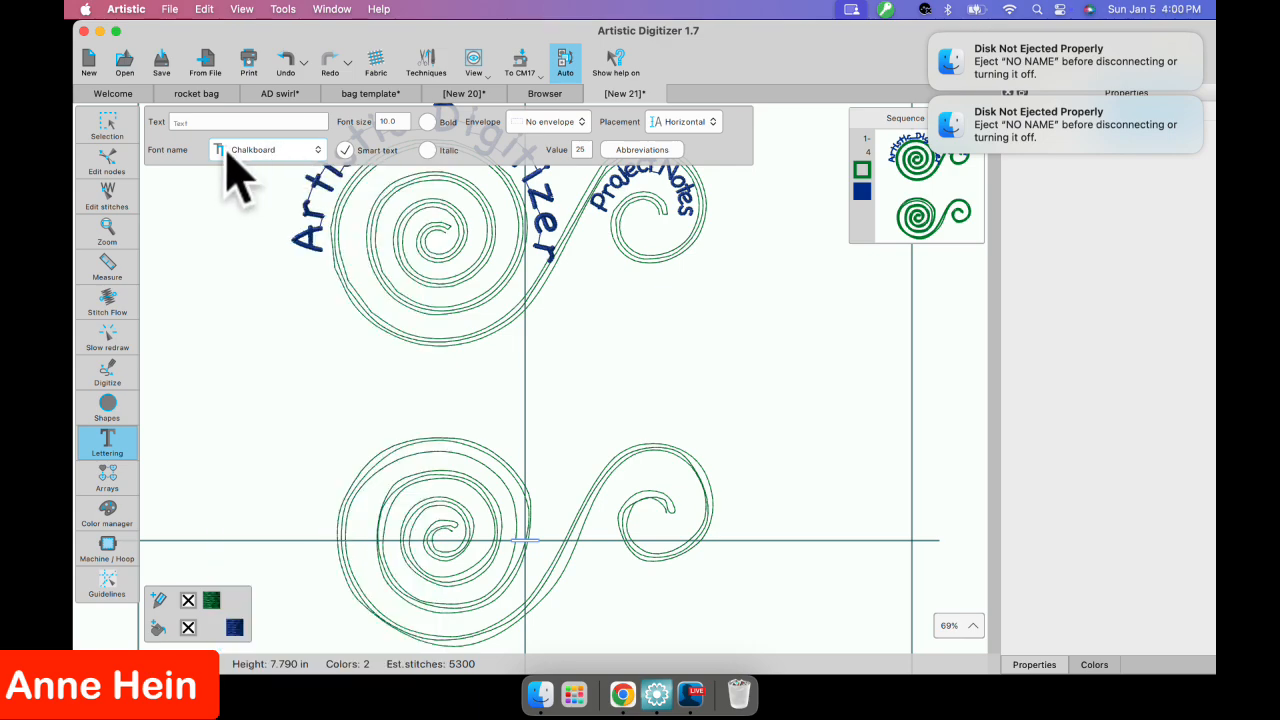
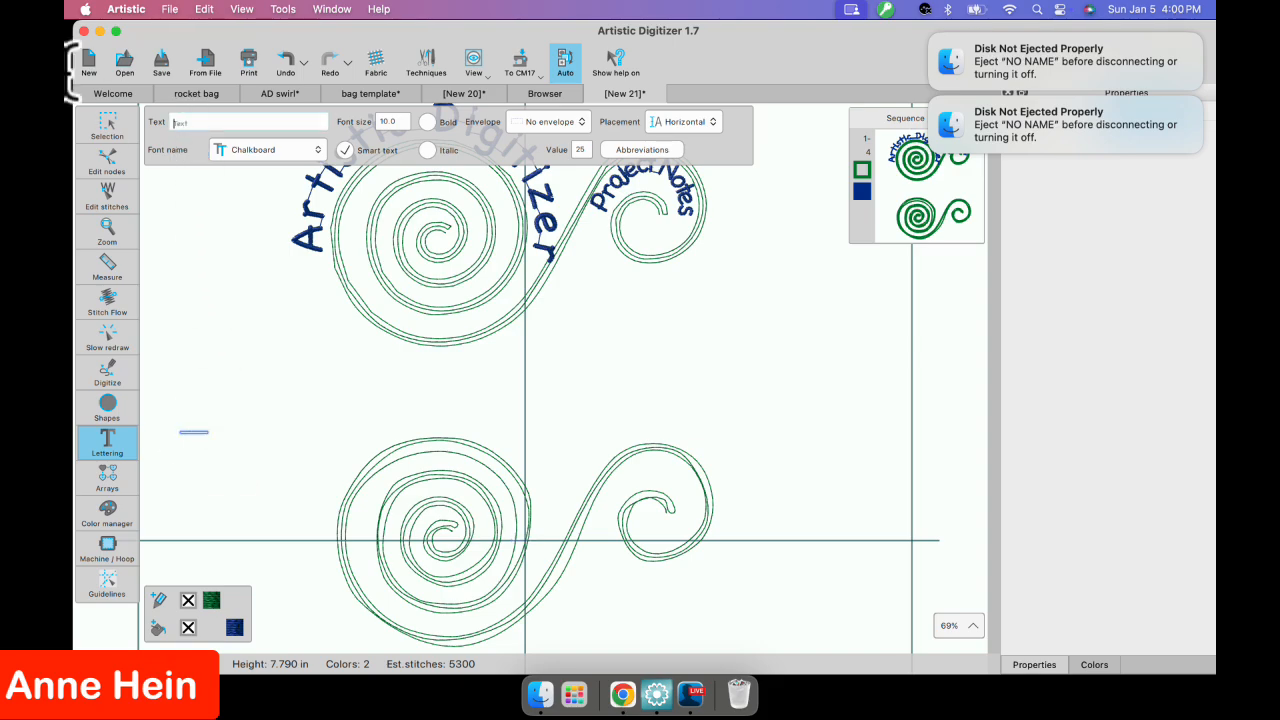
Add the text "Janome Sews" in the left part of the gap between the two swirls.
text(KJanome)
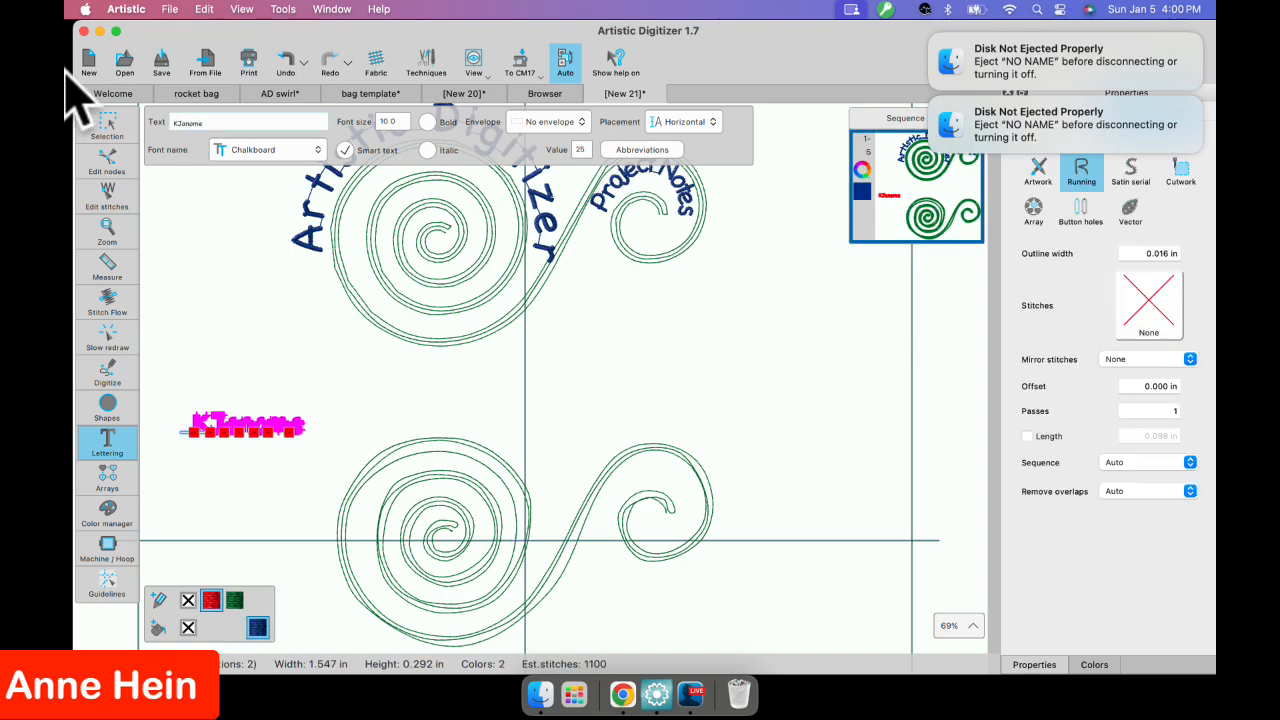
key(BackSpace)
key(BackSpace)
key(BackSpace)
key(BackSpace)
key(BackSpace)
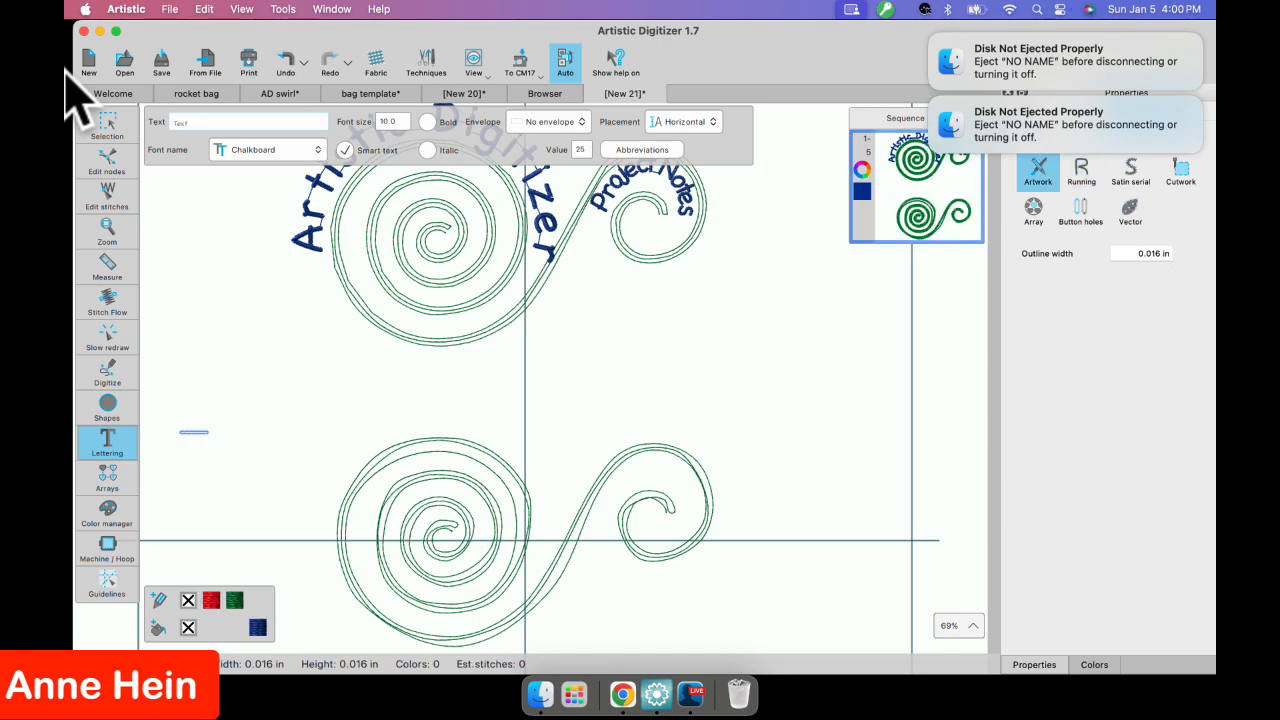
text(Janome)
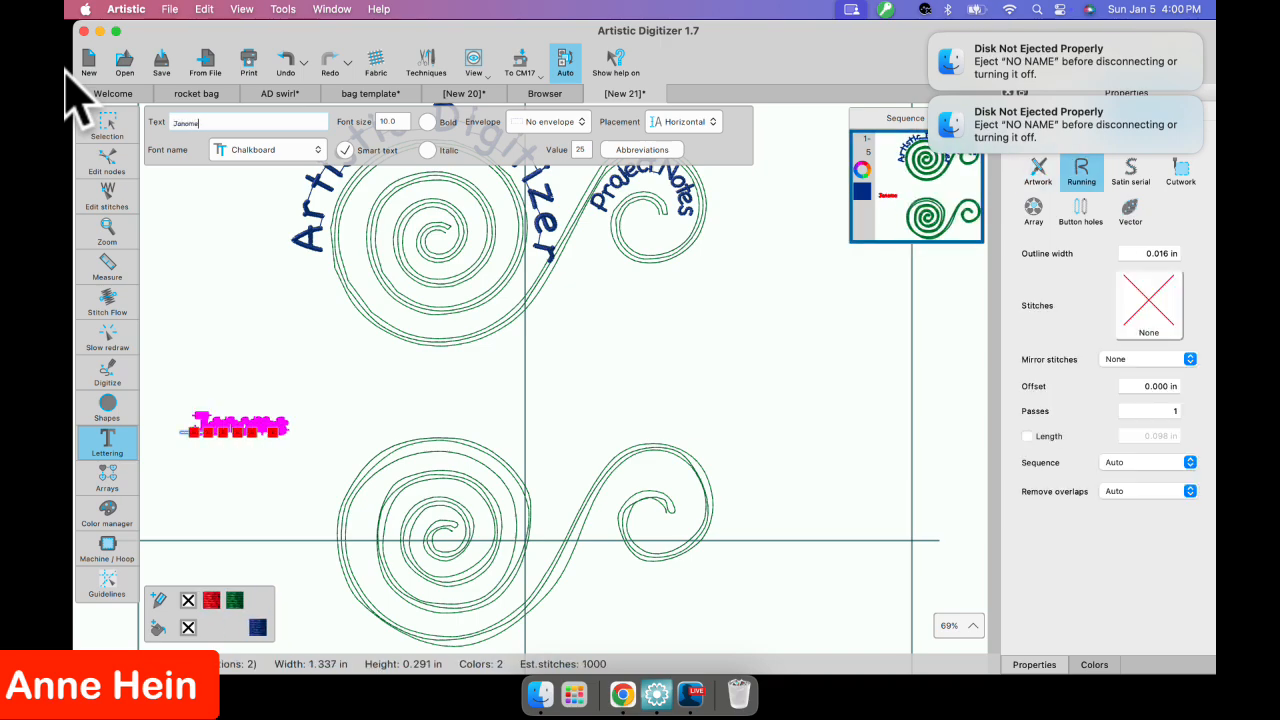
text(ws)
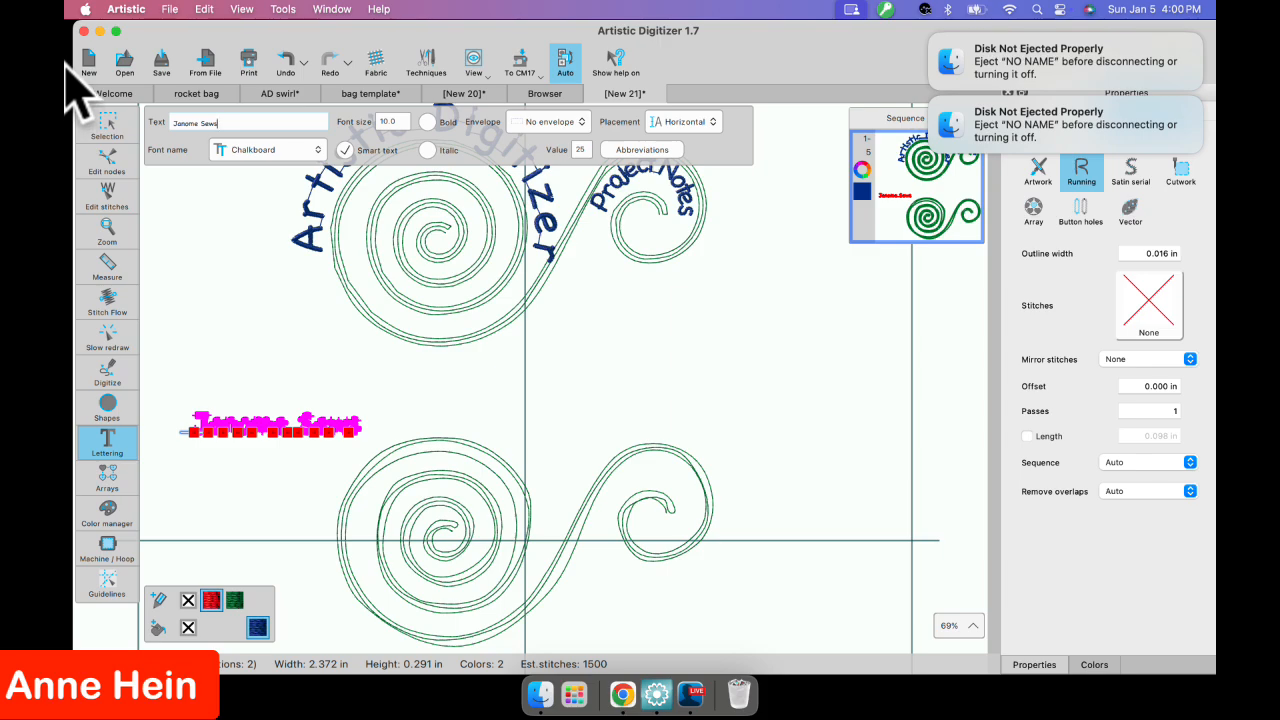
Try Envelope 07 on the "Janome Sews" text and return it to No envelope.
click(107, 128)
click(107, 440)
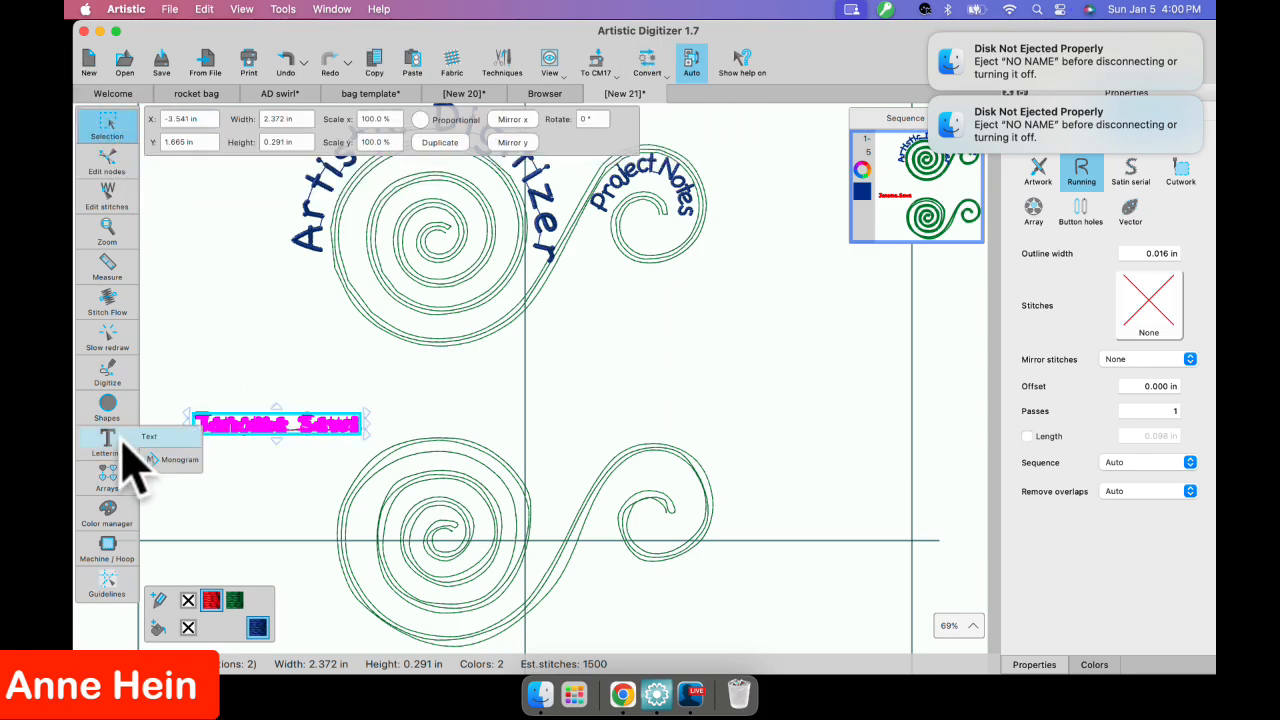
click(150, 437)
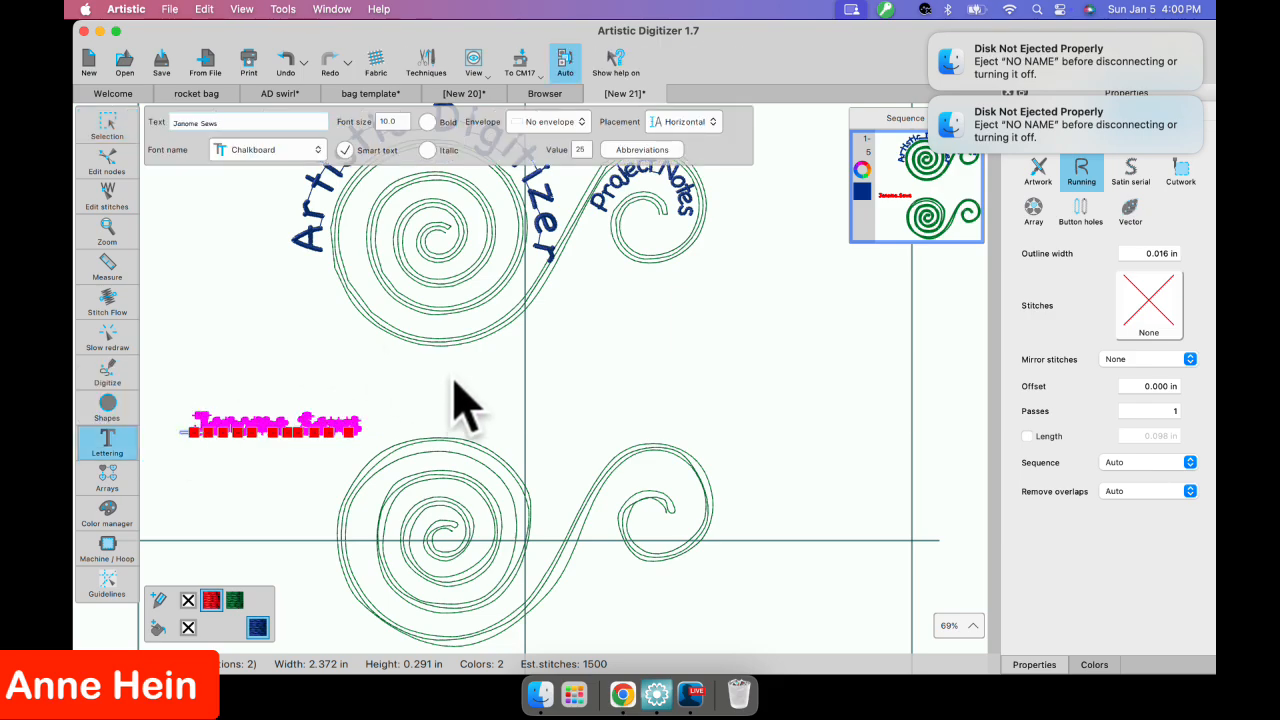
click(580, 122)
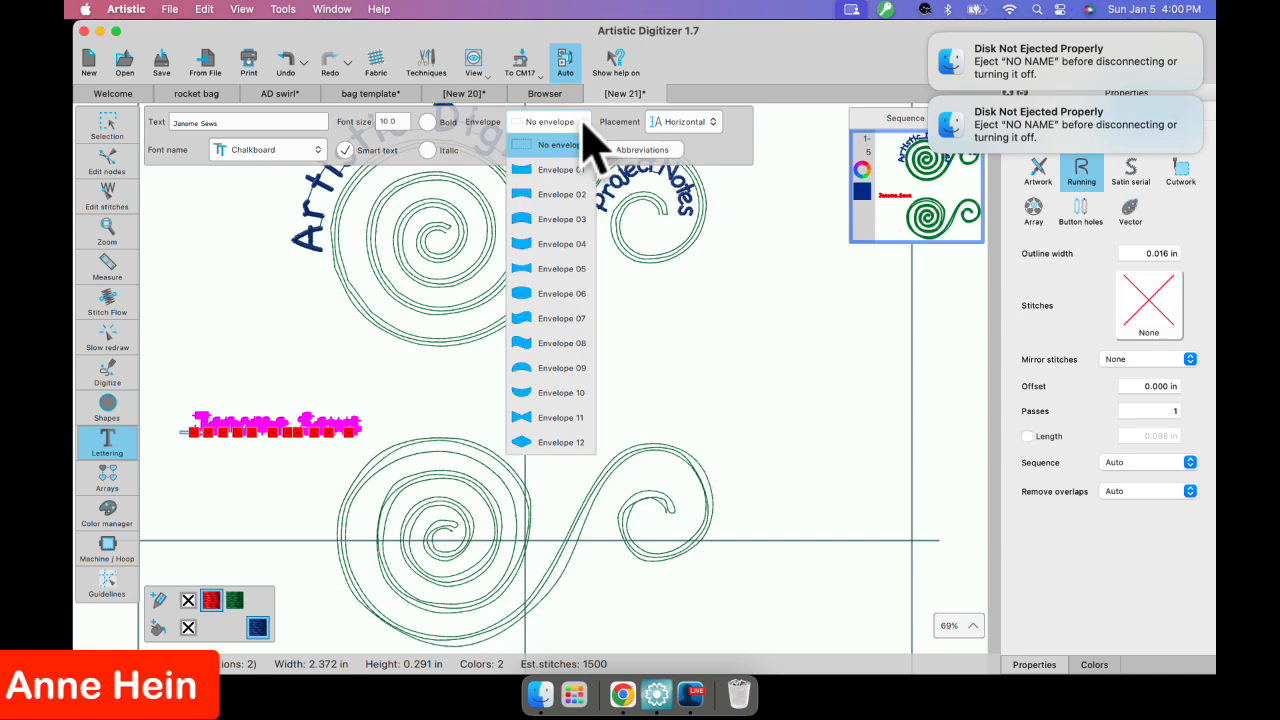
click(528, 319)
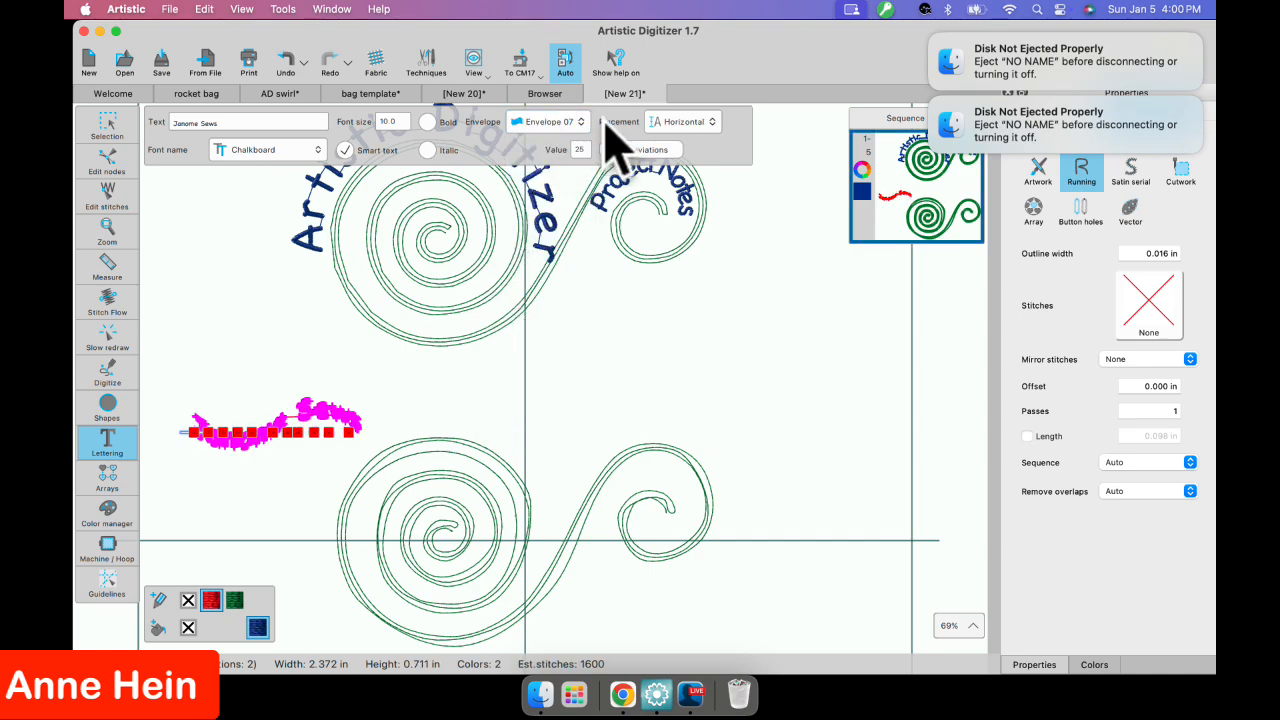
click(572, 123)
click(560, 145)
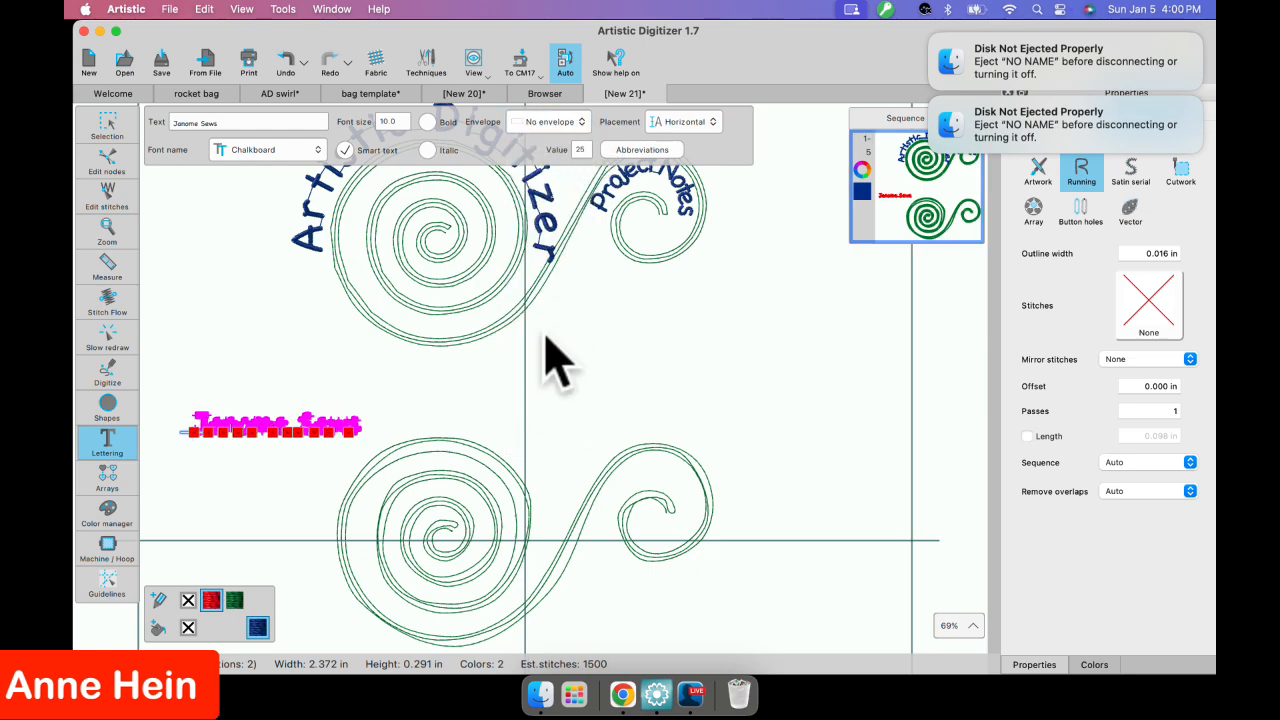
Set the text's placement to On user path and digitize an open arc about 3.1 by 2.0 in over the lower large spiral.
click(713, 122)
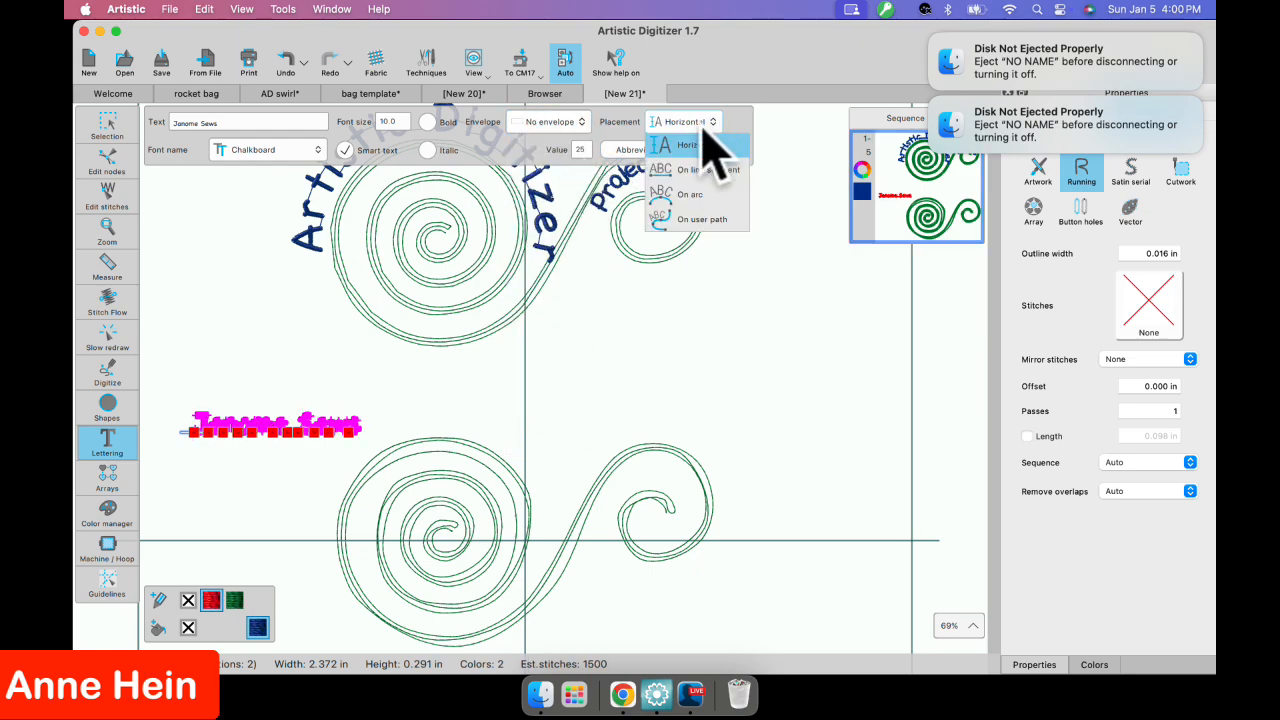
click(697, 228)
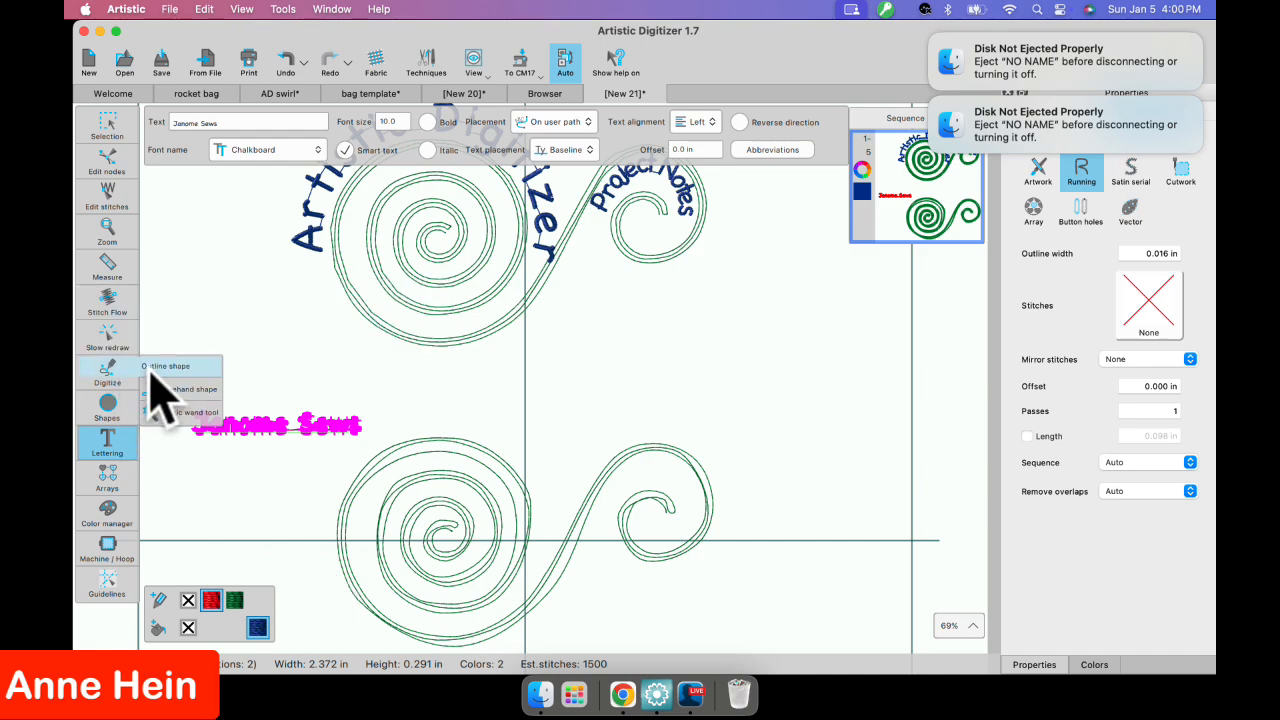
click(107, 372)
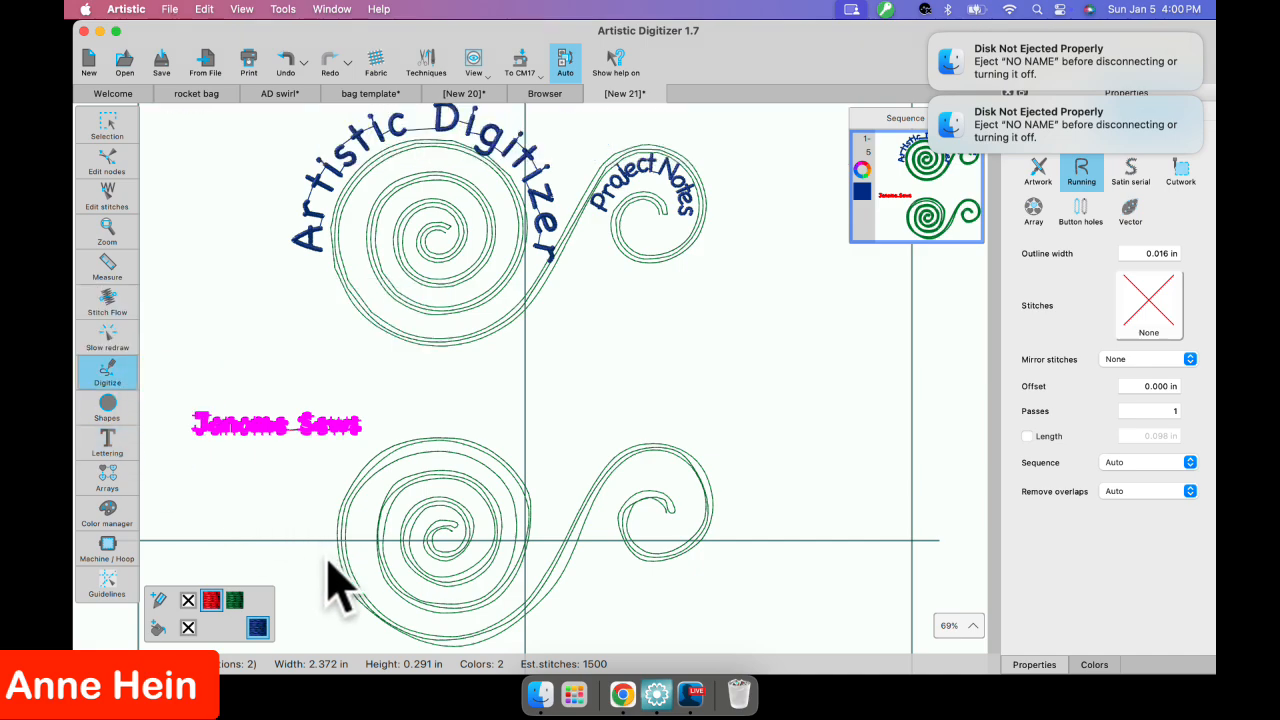
click(324, 492)
click(396, 429)
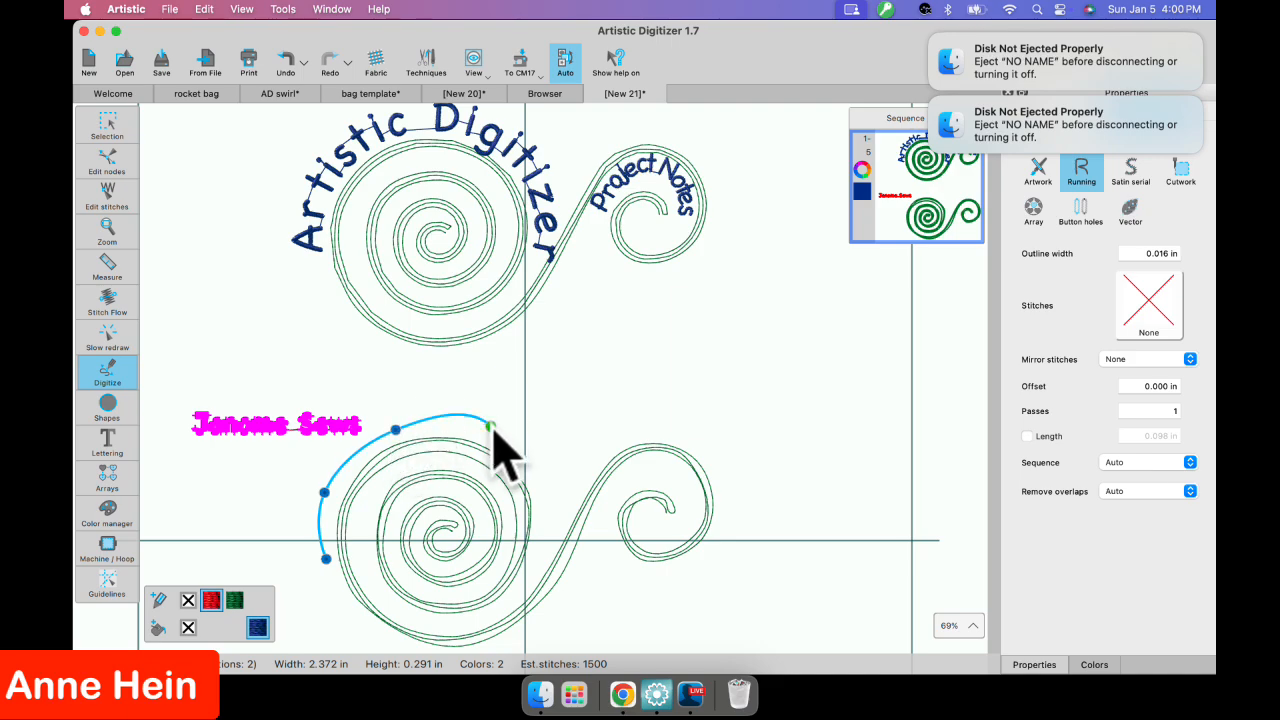
click(490, 427)
right_click(537, 470)
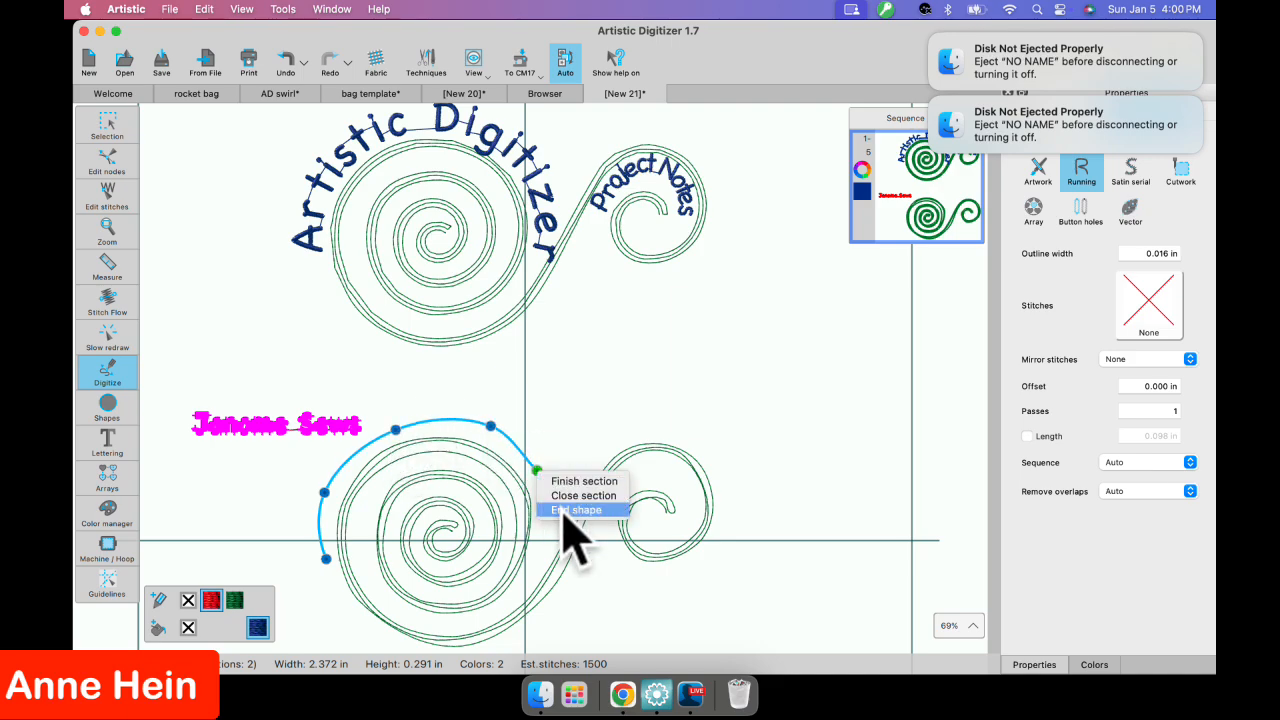
click(566, 516)
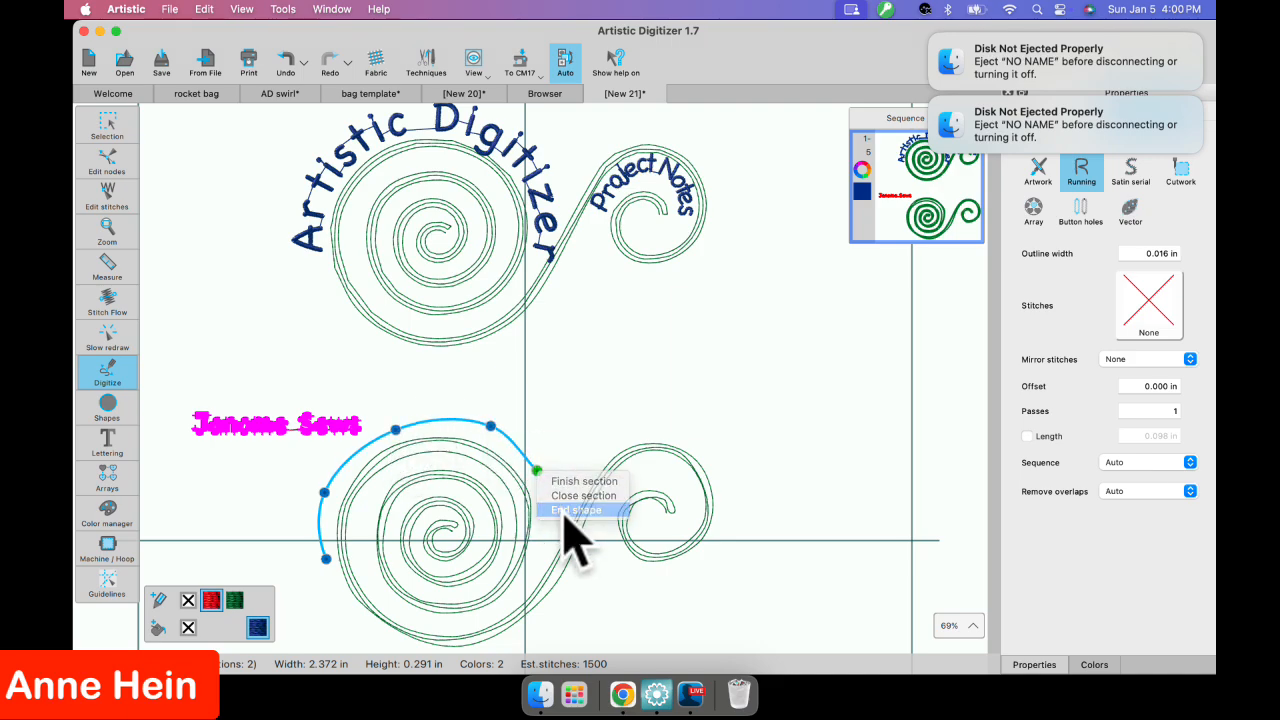
Select the new arc together with the "Janome Sews" text and apply the path to the lettering.
click(107, 125)
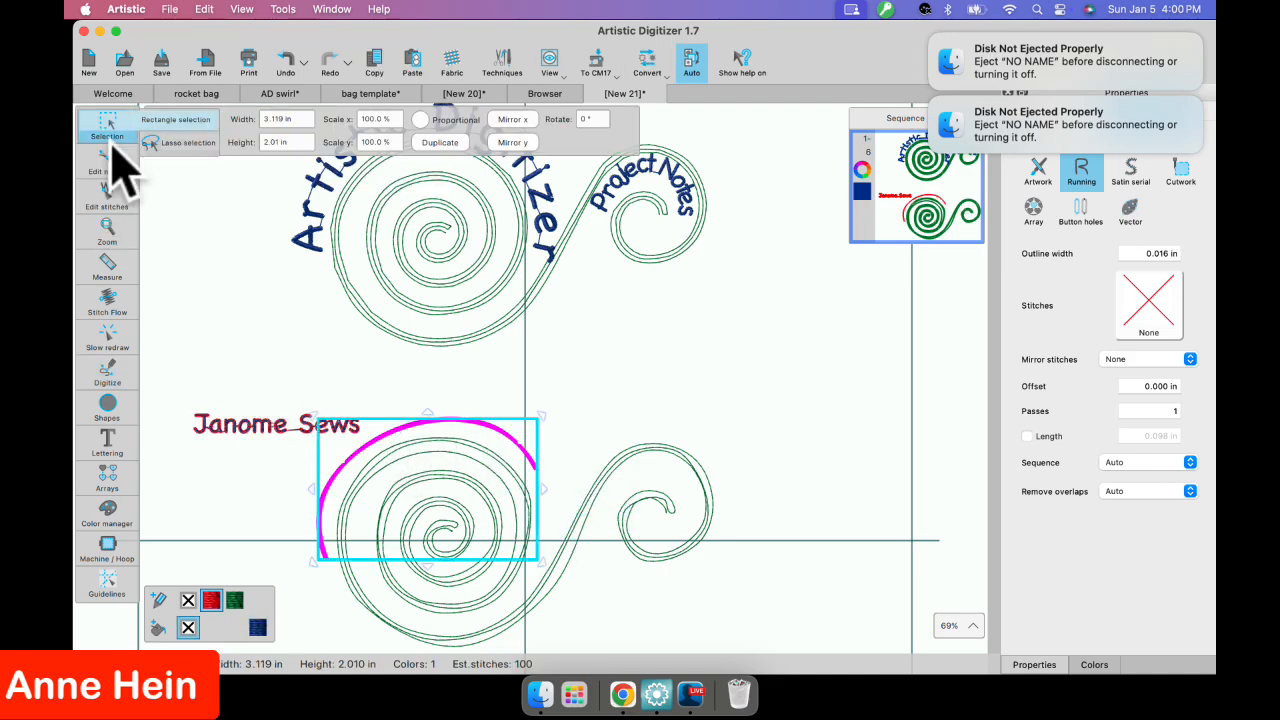
shift+click(252, 430)
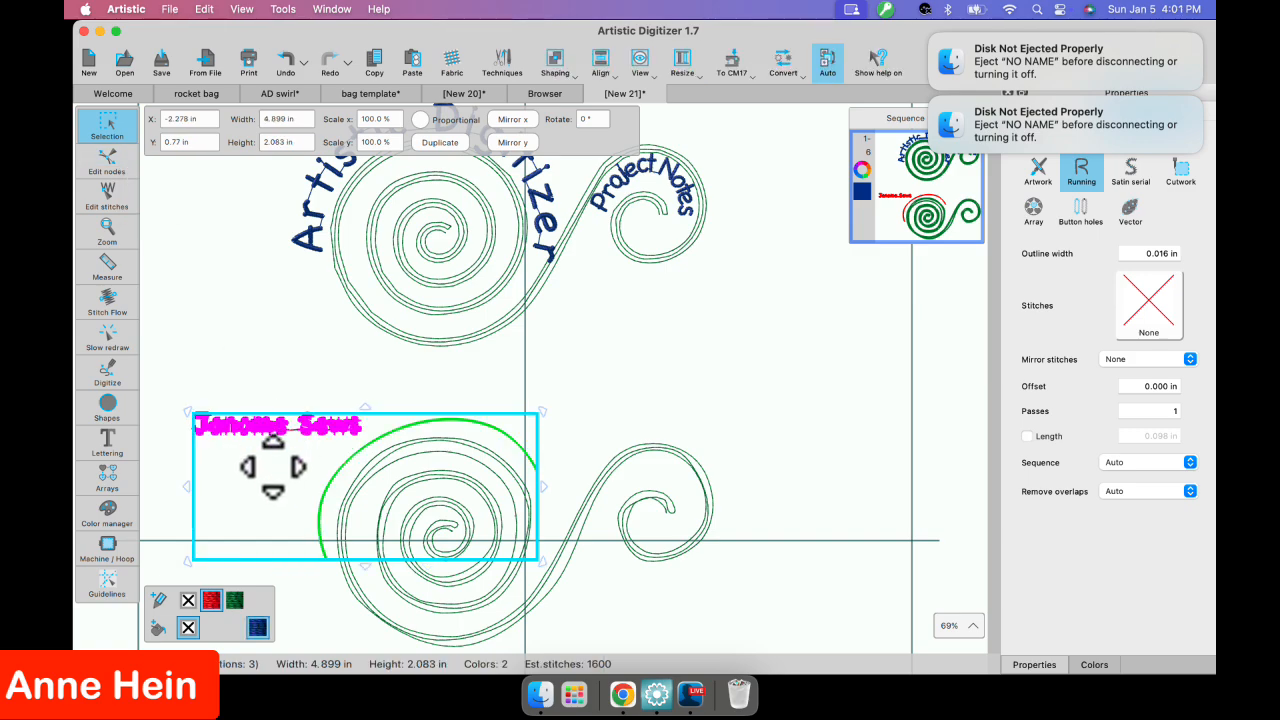
right_click(272, 465)
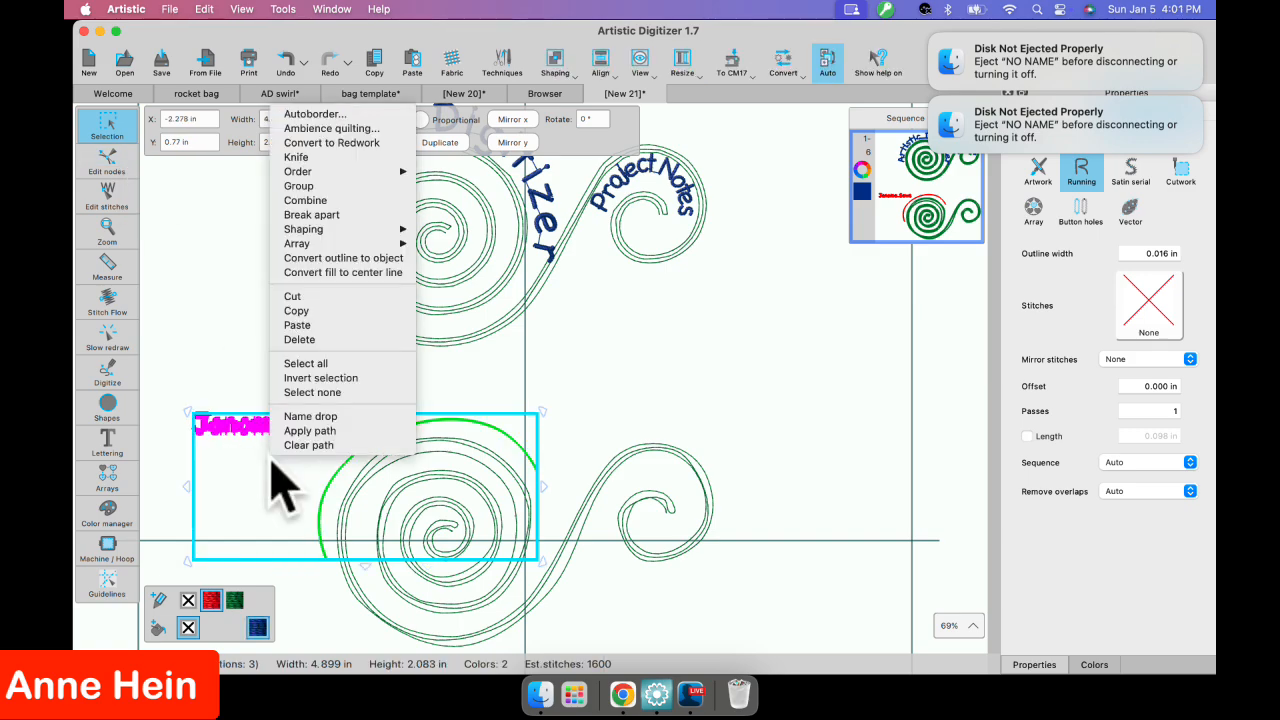
click(330, 458)
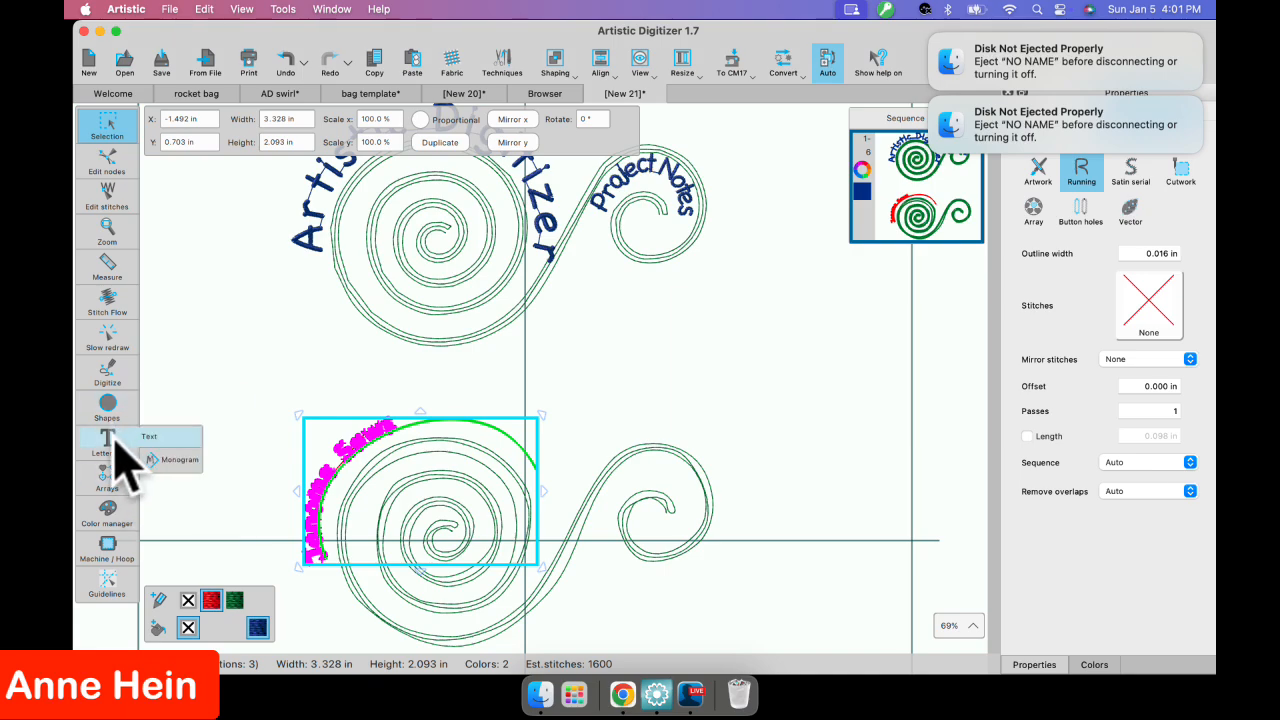
Compare the Bottom, Baseline, Ascent and Top text placements for the lettering on the arc and keep Bottom.
click(152, 440)
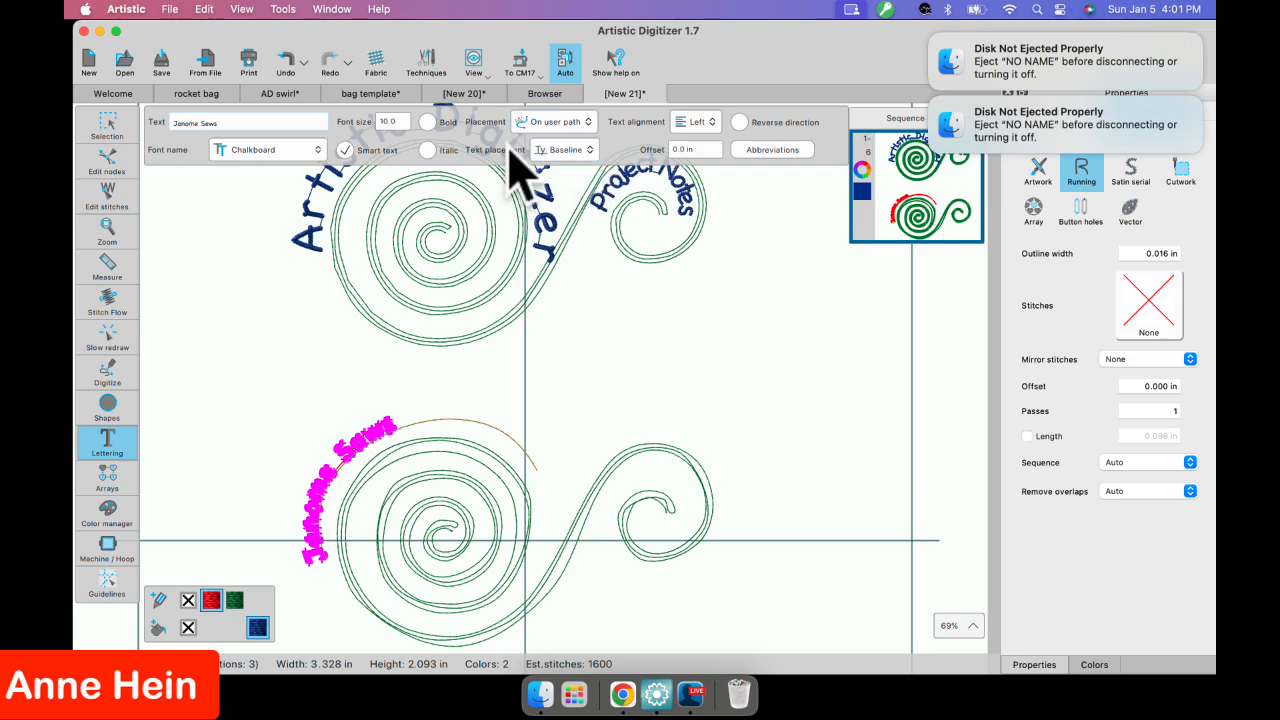
click(588, 150)
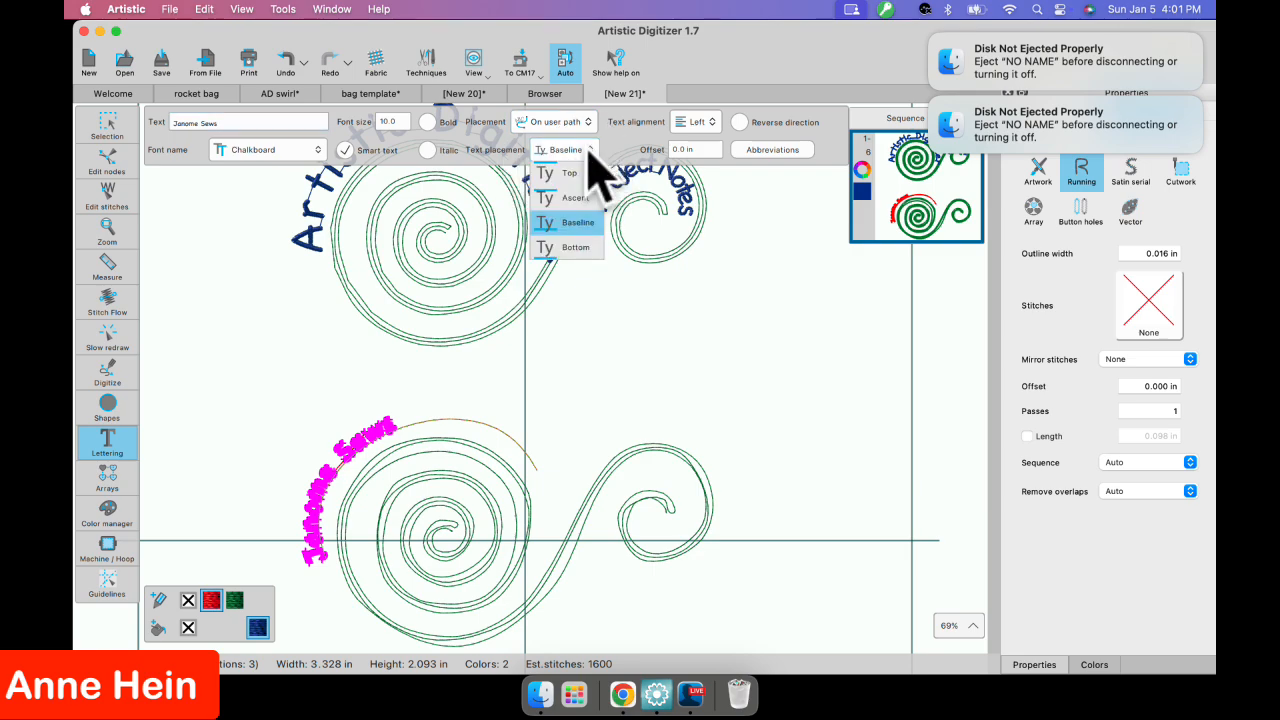
click(578, 248)
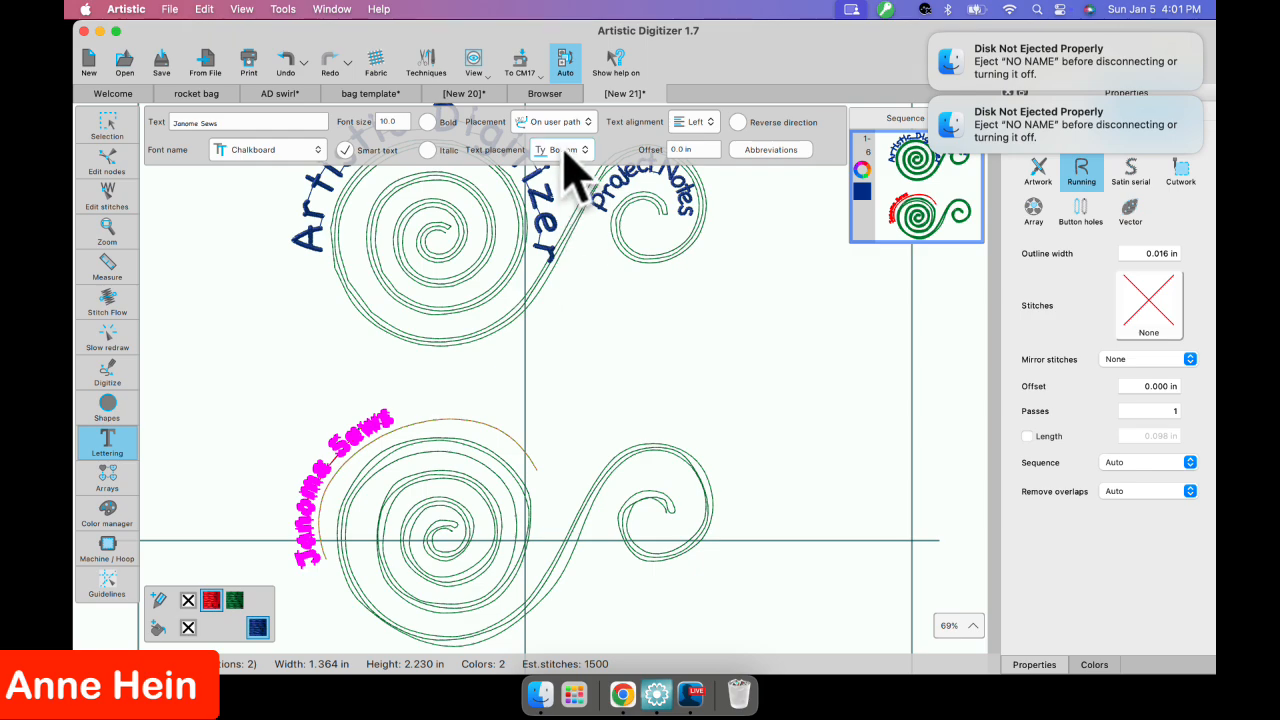
click(565, 150)
click(565, 230)
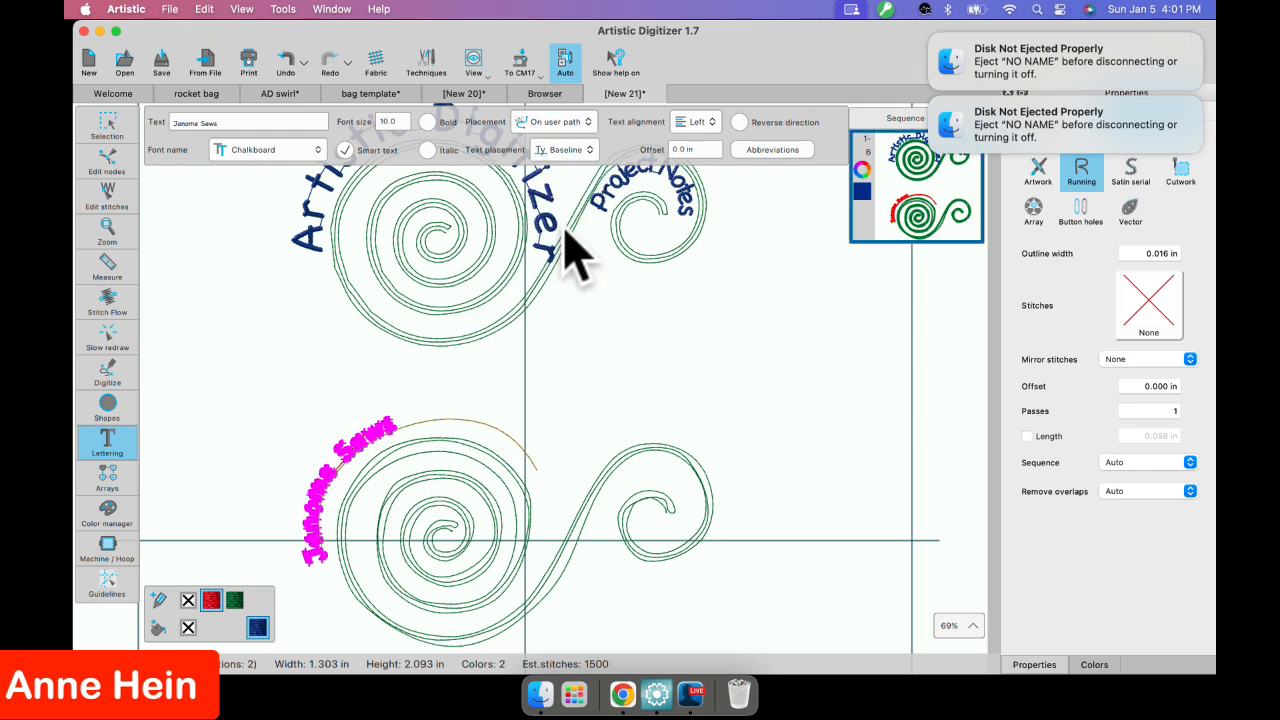
click(578, 152)
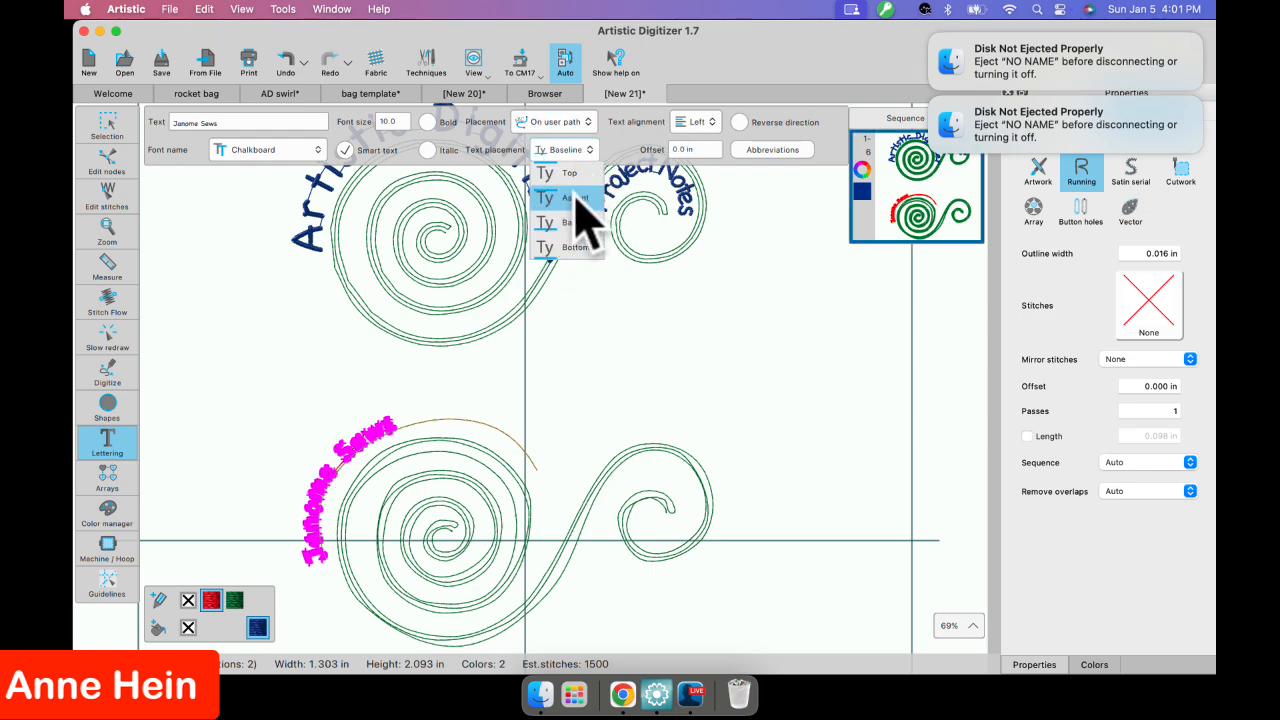
click(550, 198)
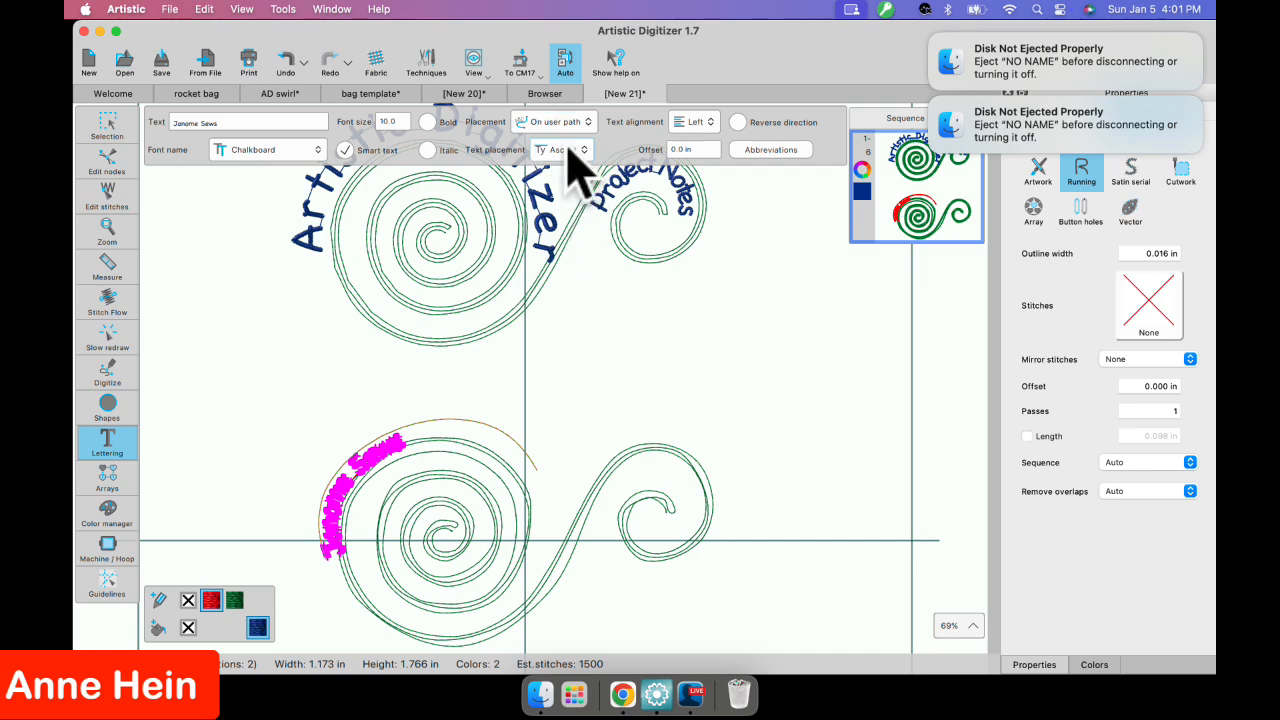
click(569, 150)
click(567, 181)
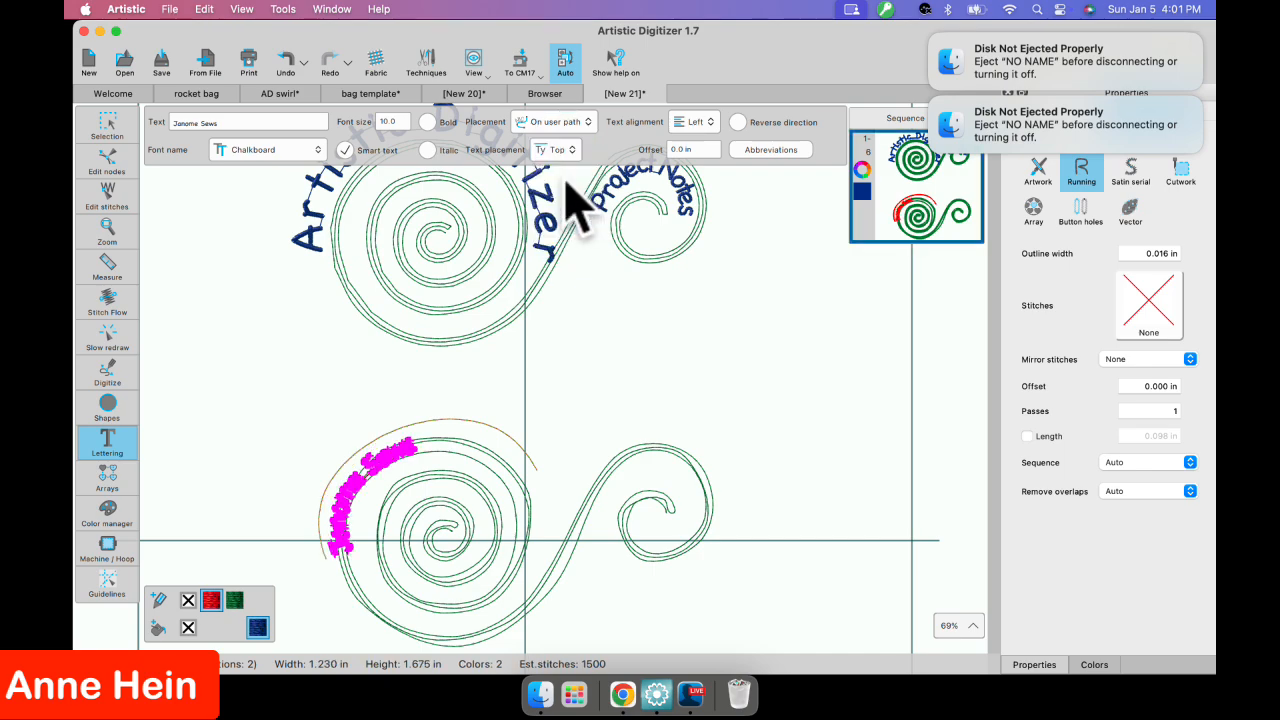
click(558, 152)
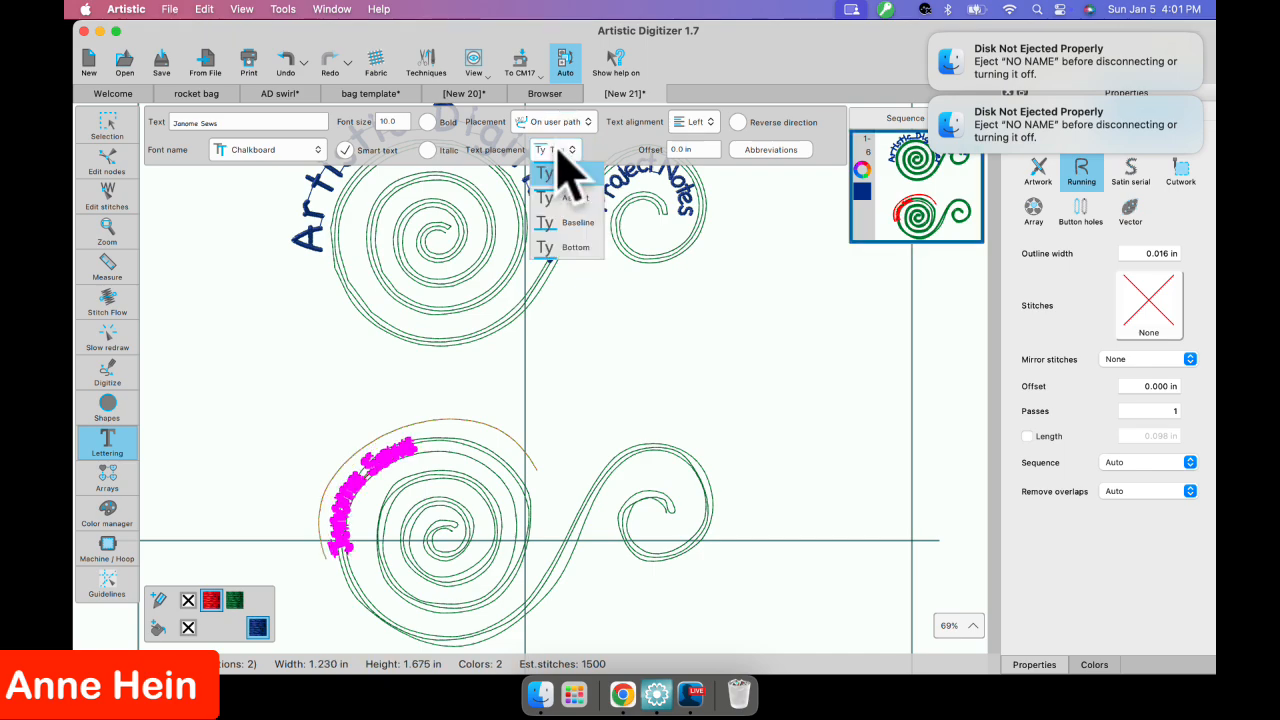
click(570, 250)
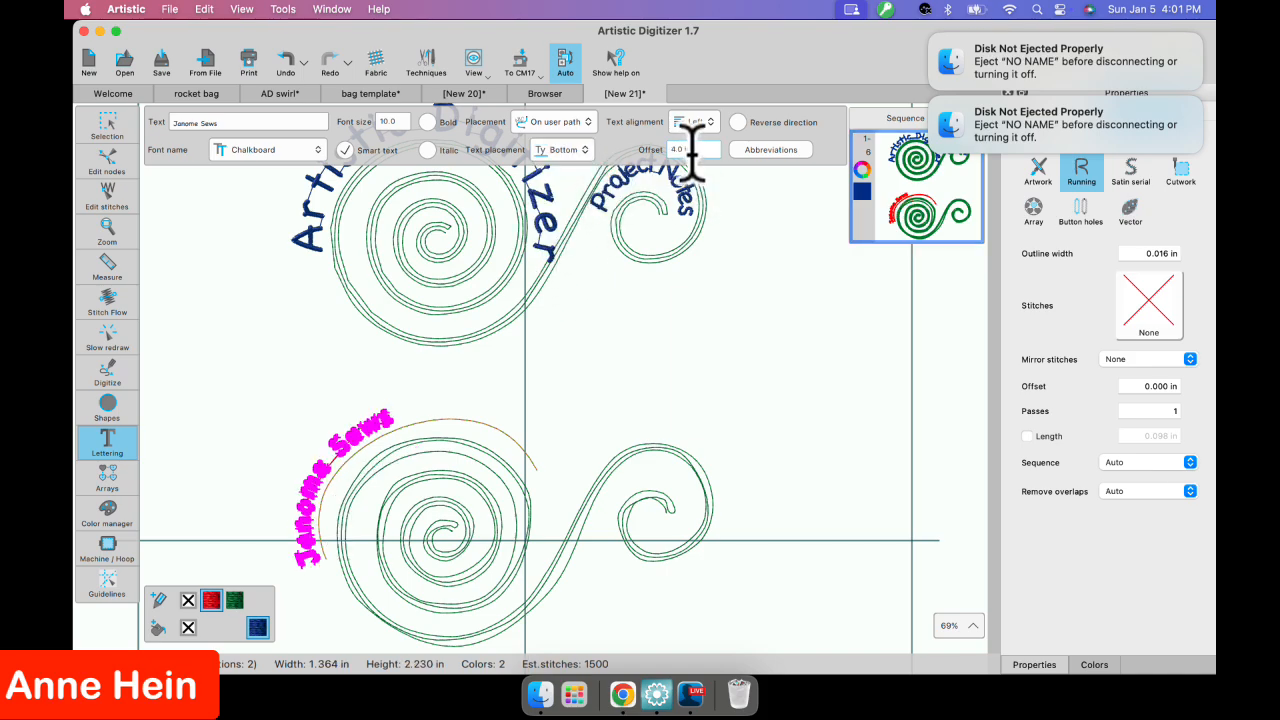
Try text offsets of 4.0 and 1.0 in along the arc and restore the offset to 0.0 in.
key(Return)
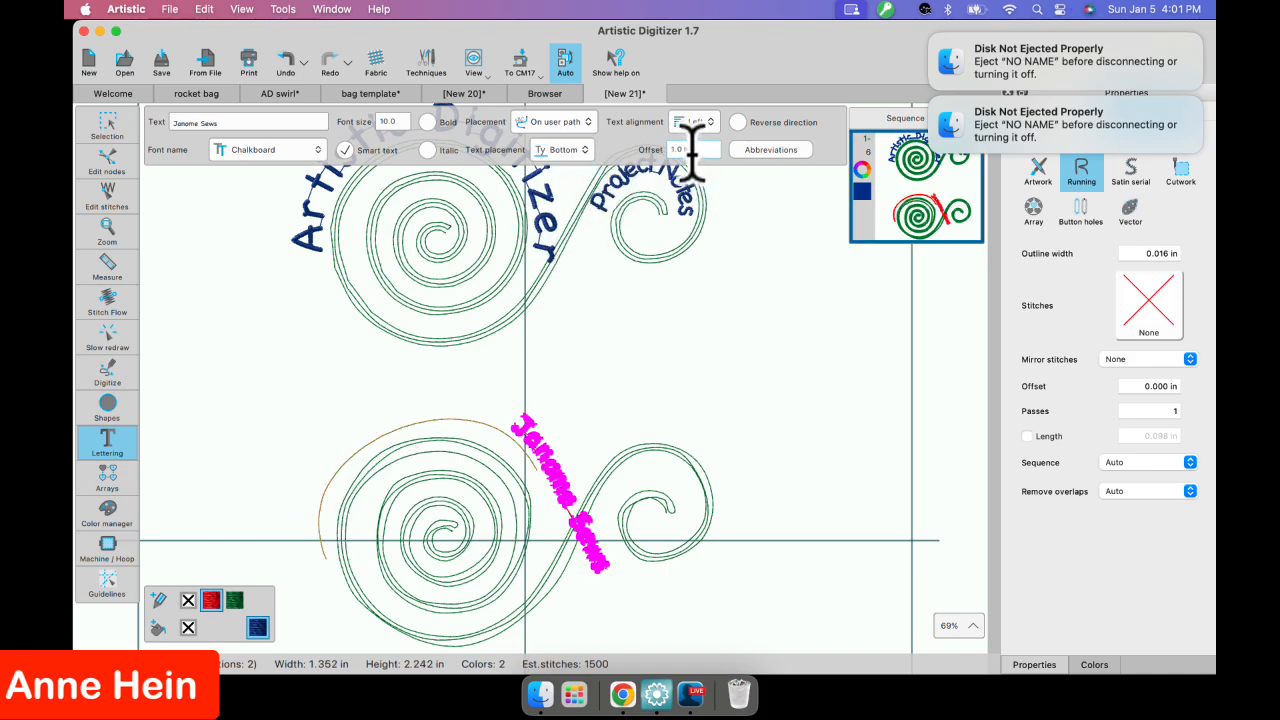
key(Return)
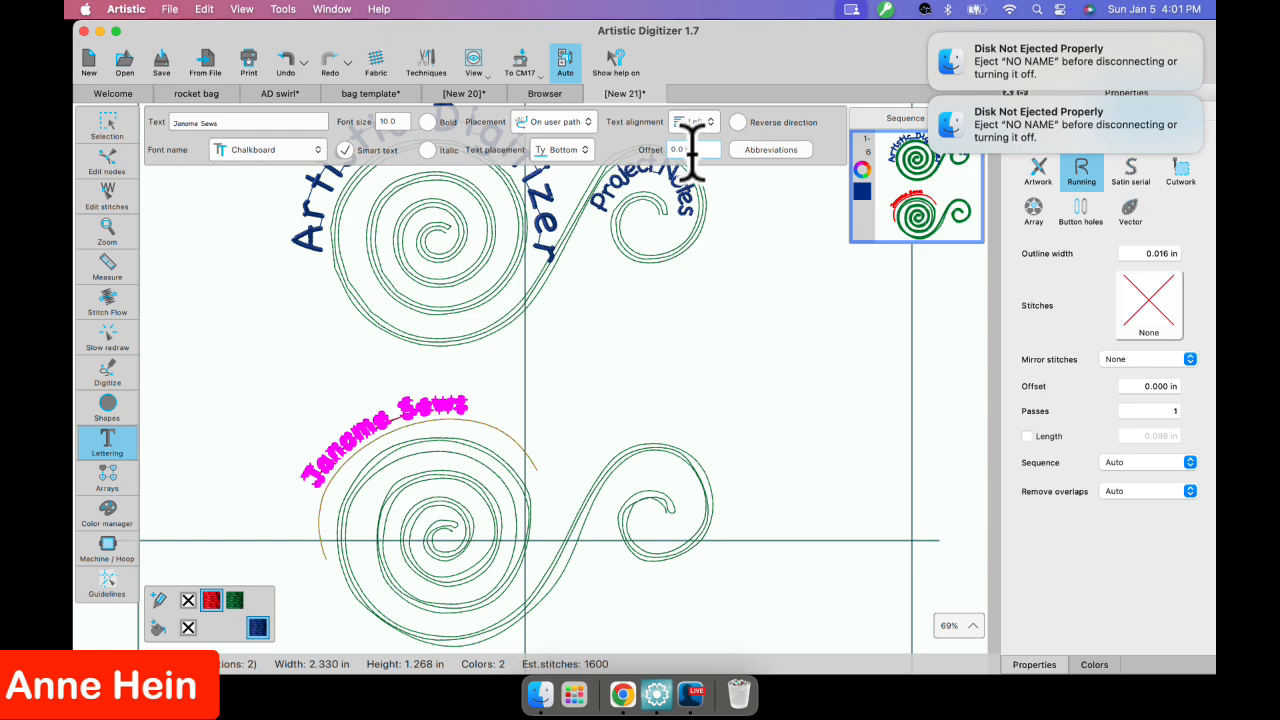
key(Return)
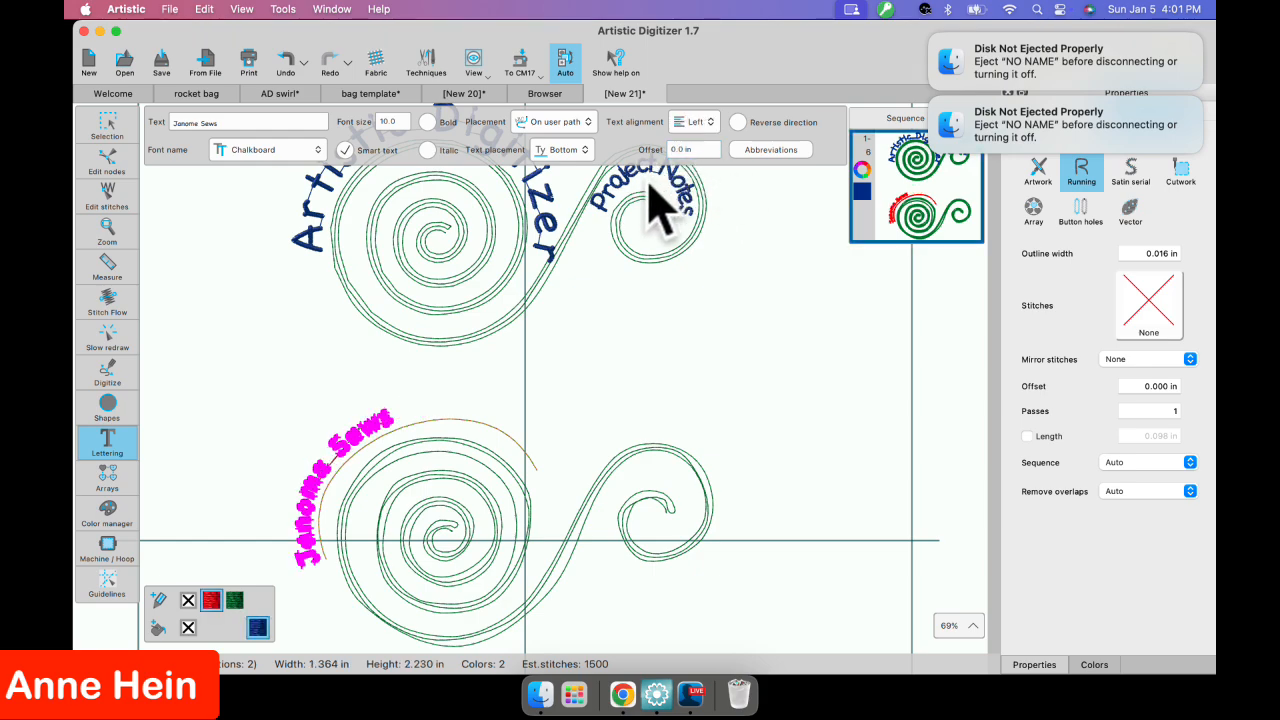
Compare the Center, Right, Full and Left alignments of the lettering along the arc and keep Center.
click(696, 122)
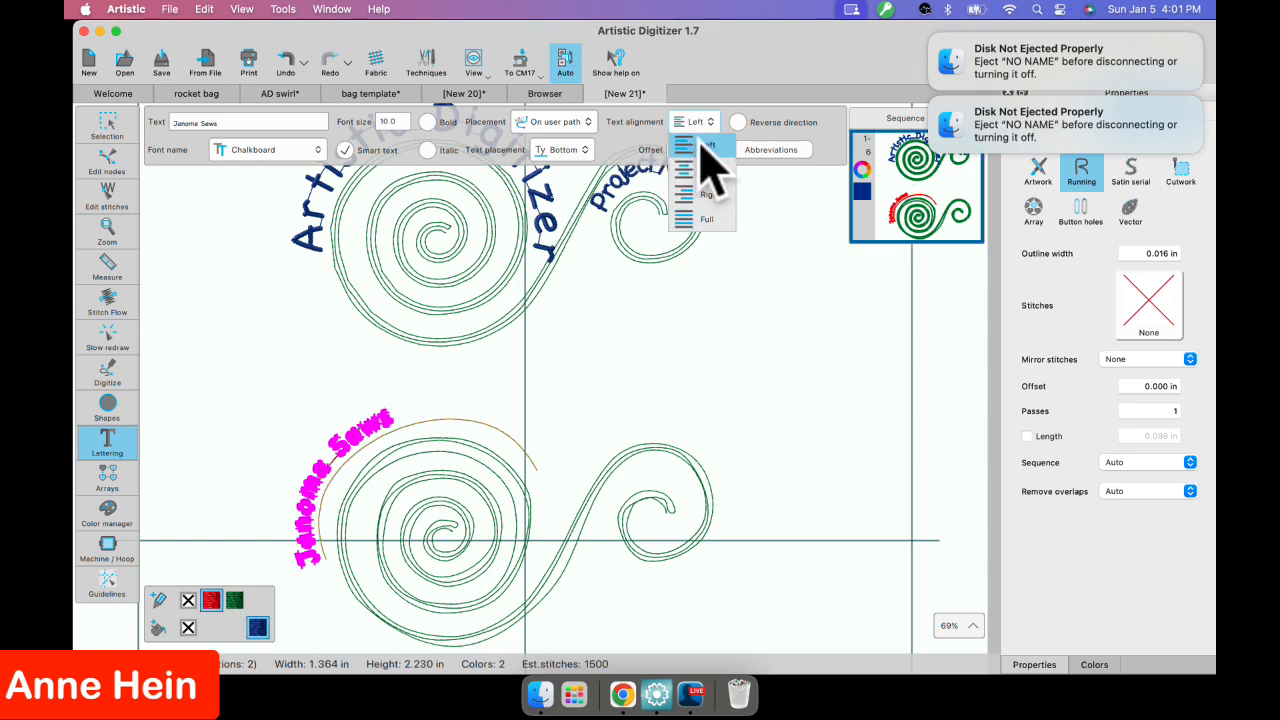
click(686, 170)
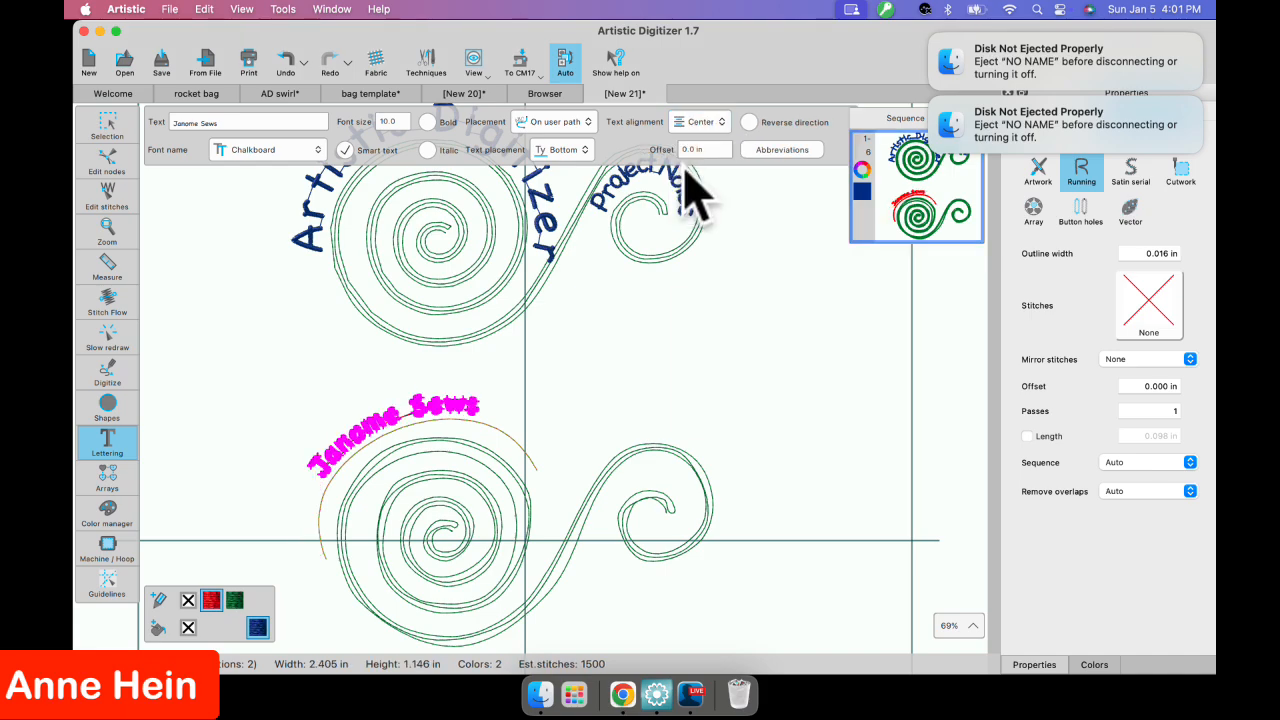
click(706, 124)
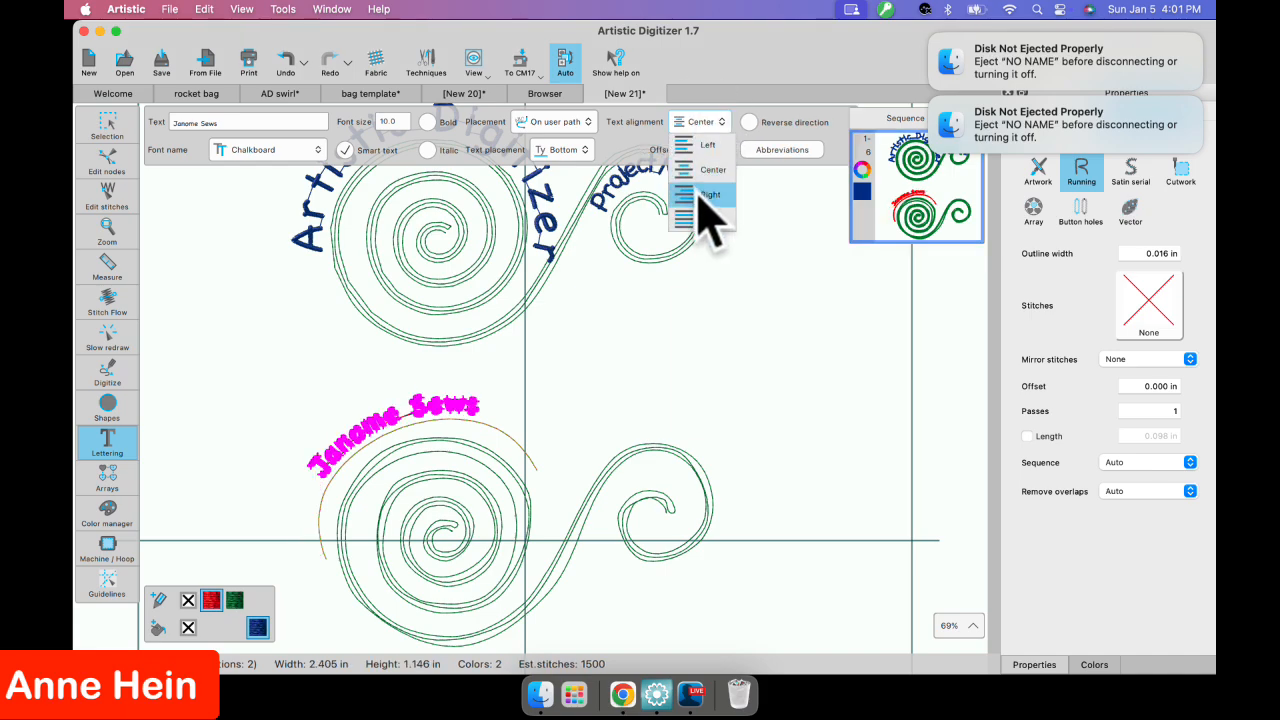
click(703, 196)
click(697, 124)
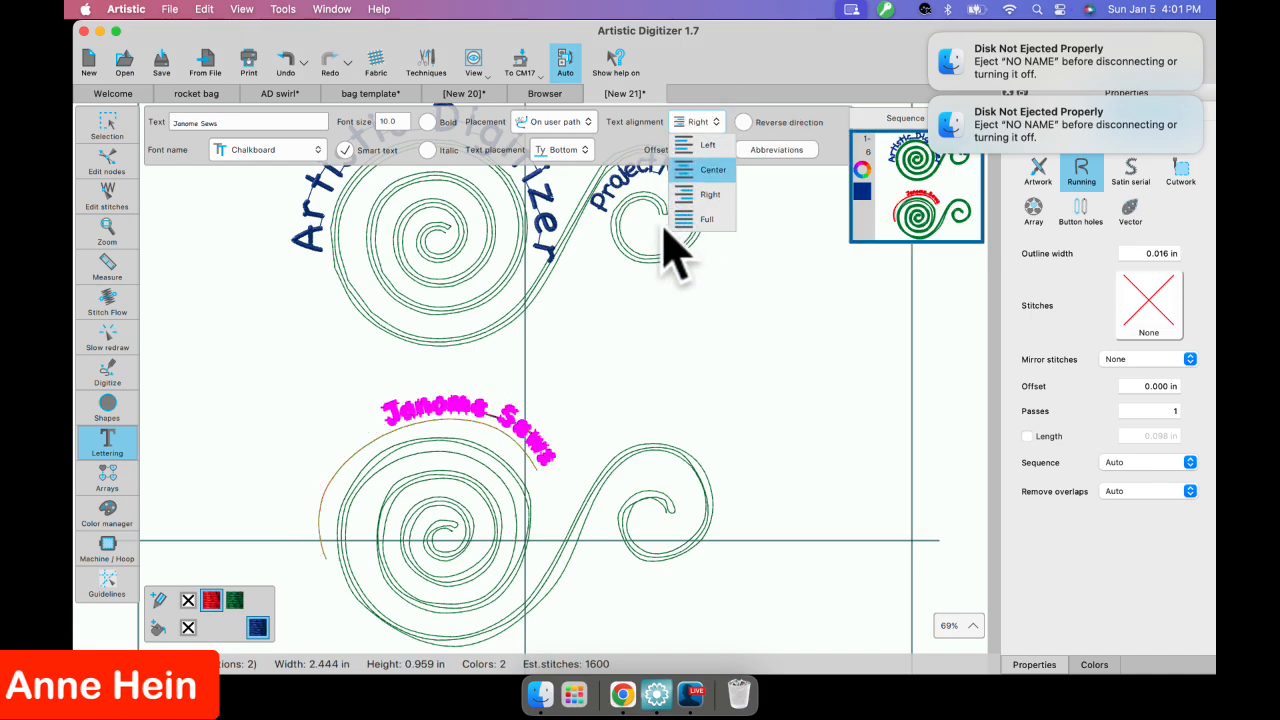
click(686, 221)
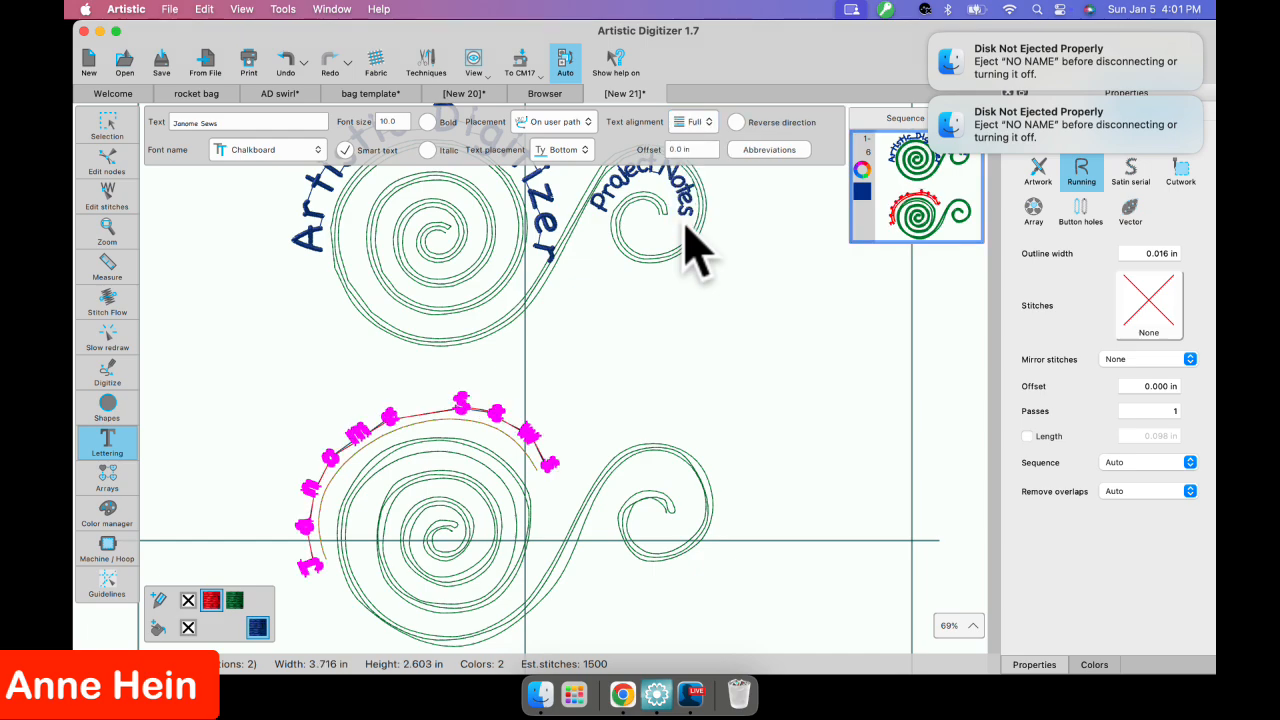
click(693, 122)
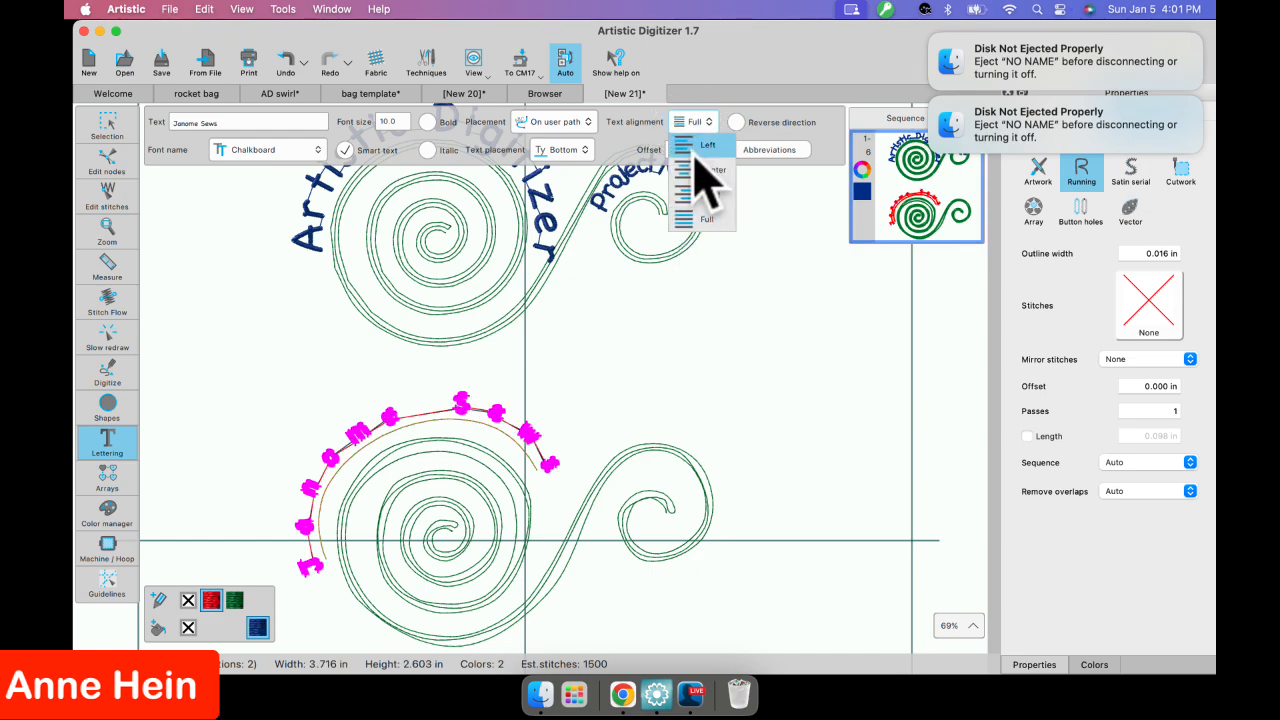
click(695, 150)
click(695, 122)
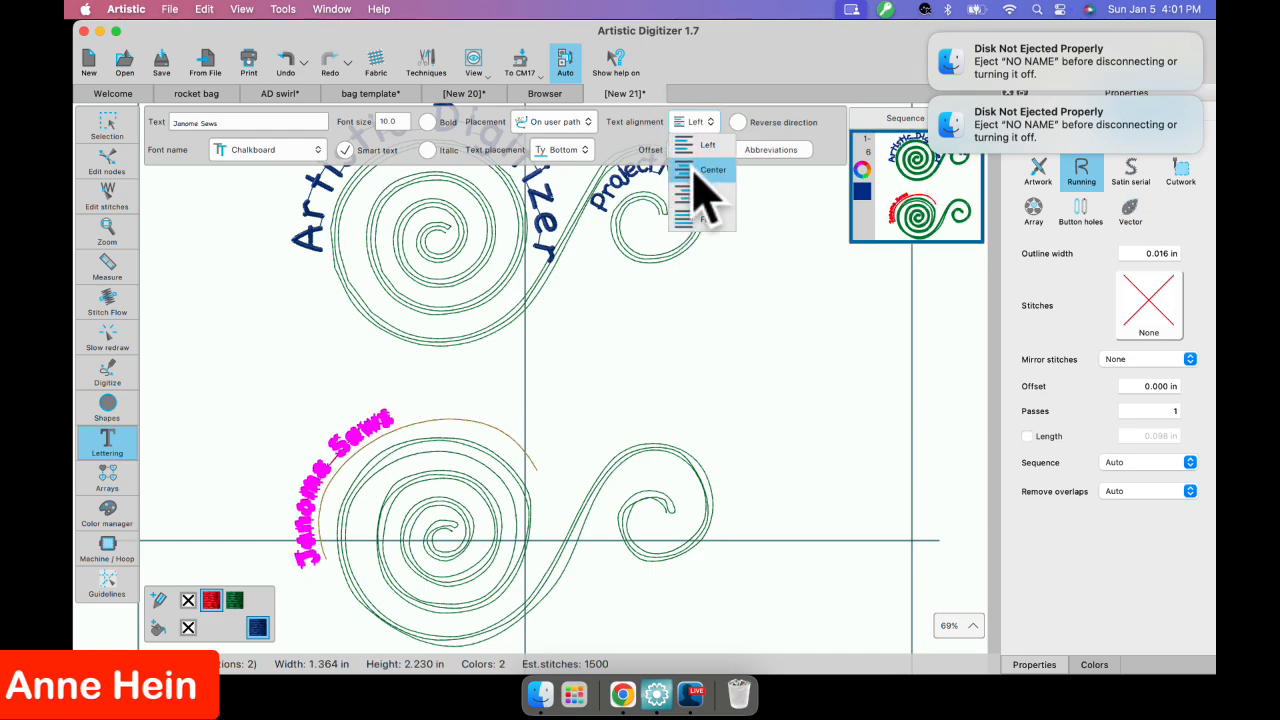
click(693, 172)
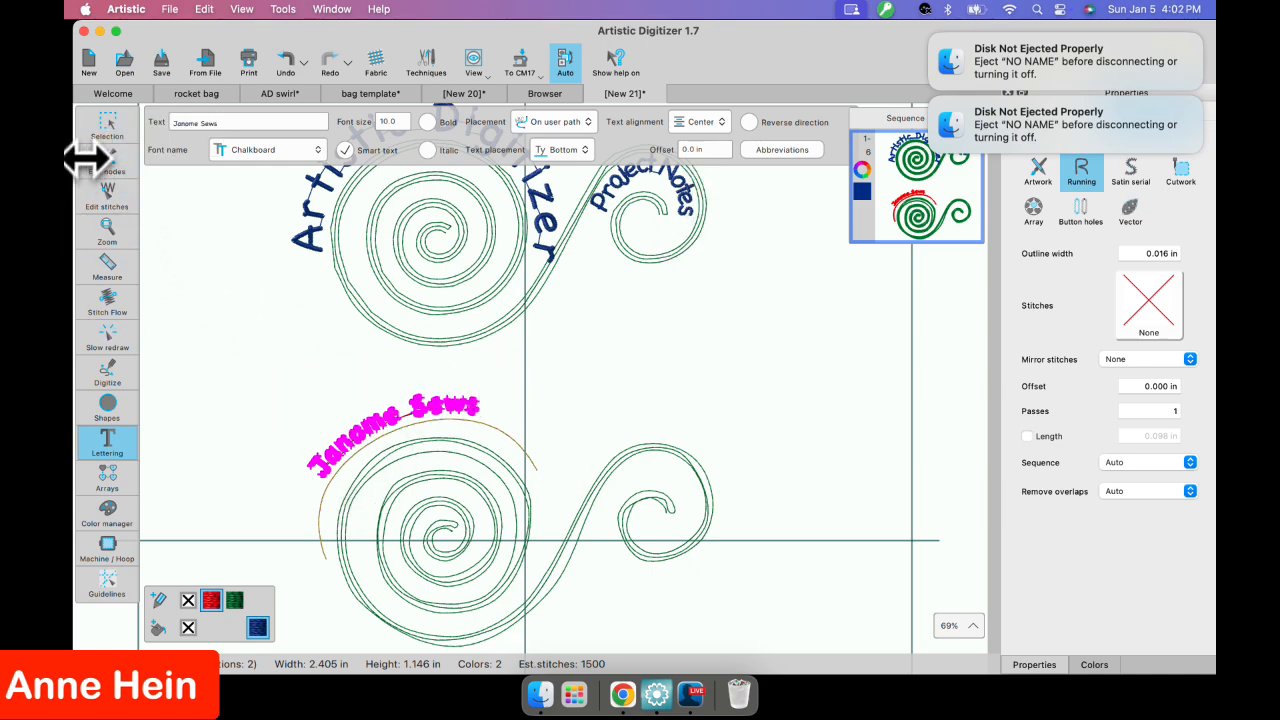
Select the red arc and the "Janome Sews" lettering one at a time to examine them as separate objects.
click(108, 128)
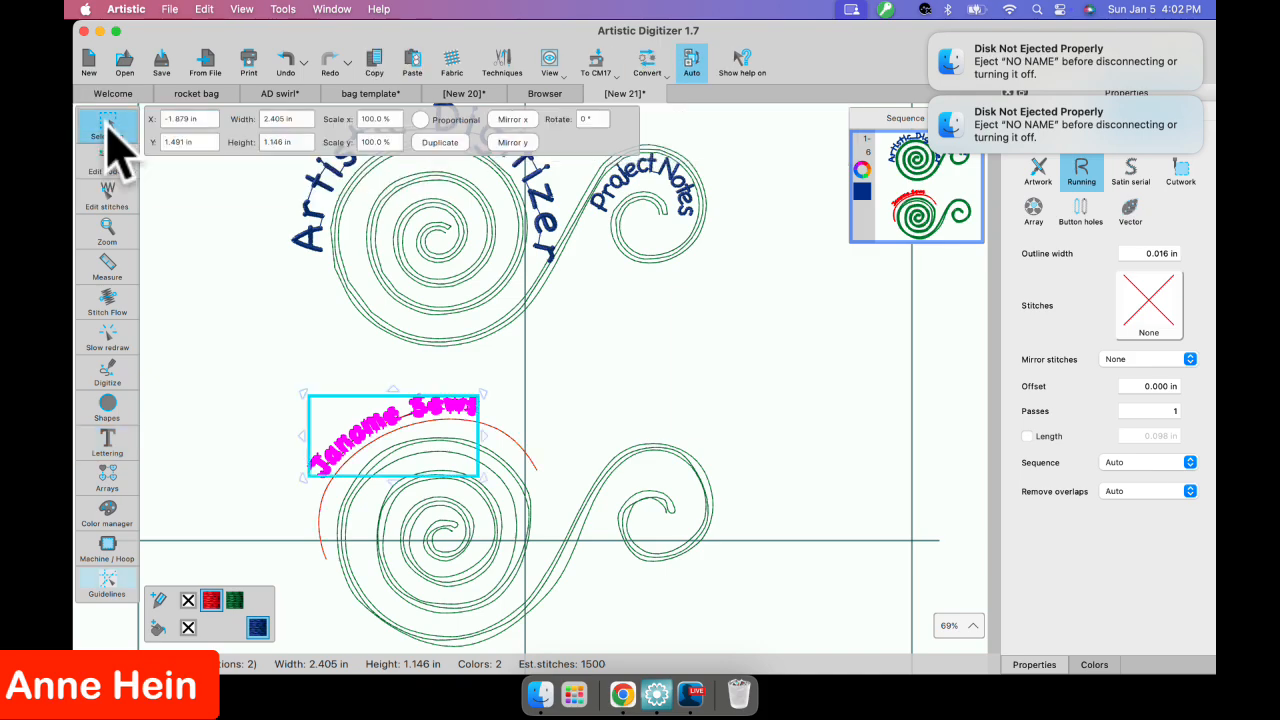
click(561, 366)
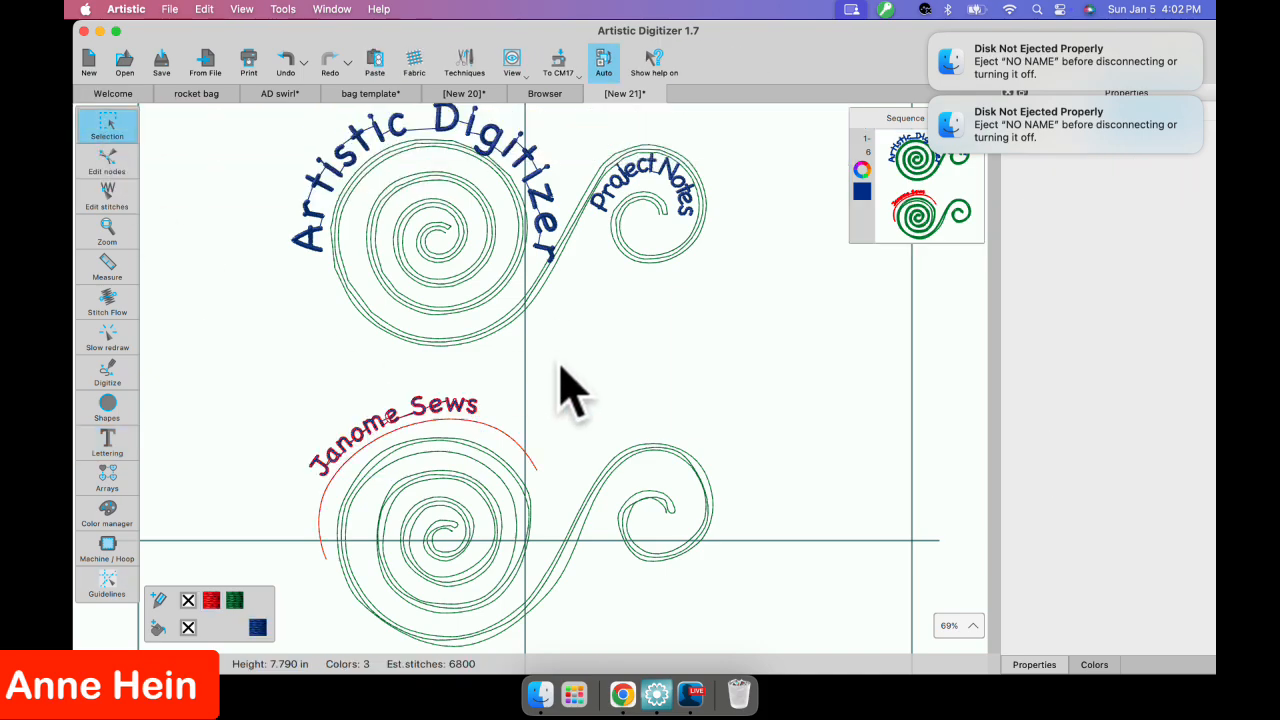
click(493, 428)
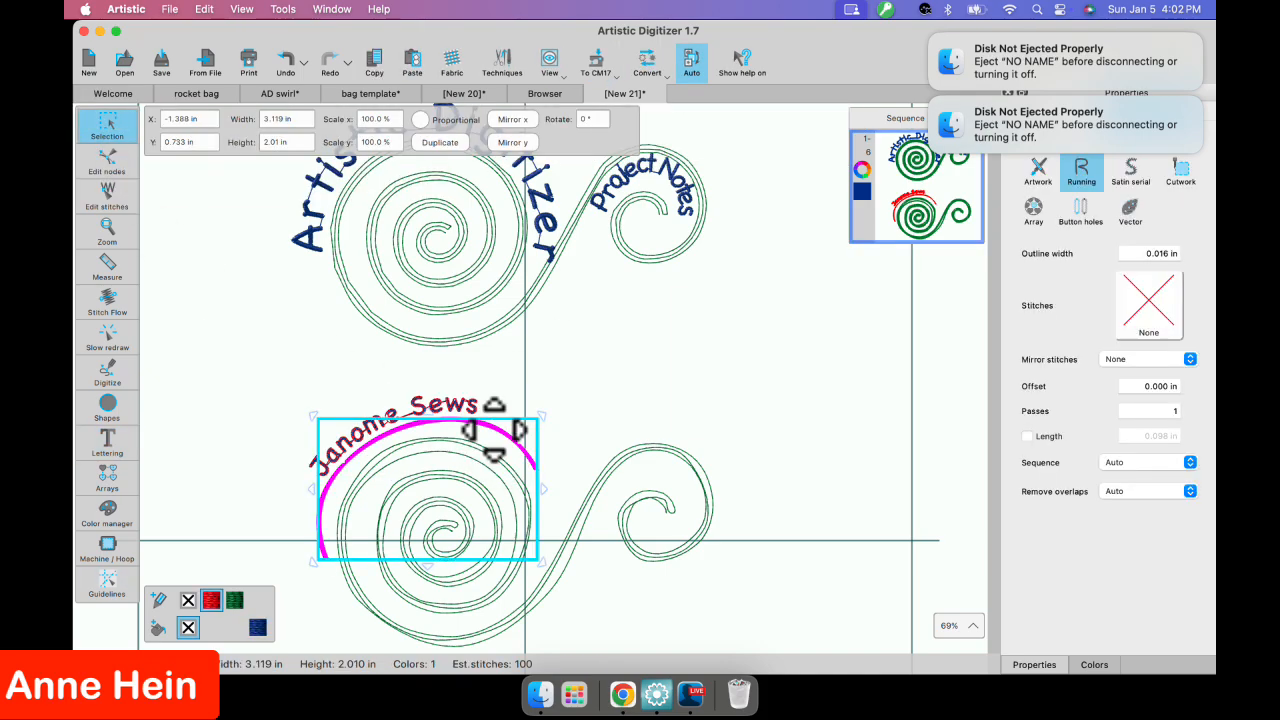
click(233, 325)
click(365, 455)
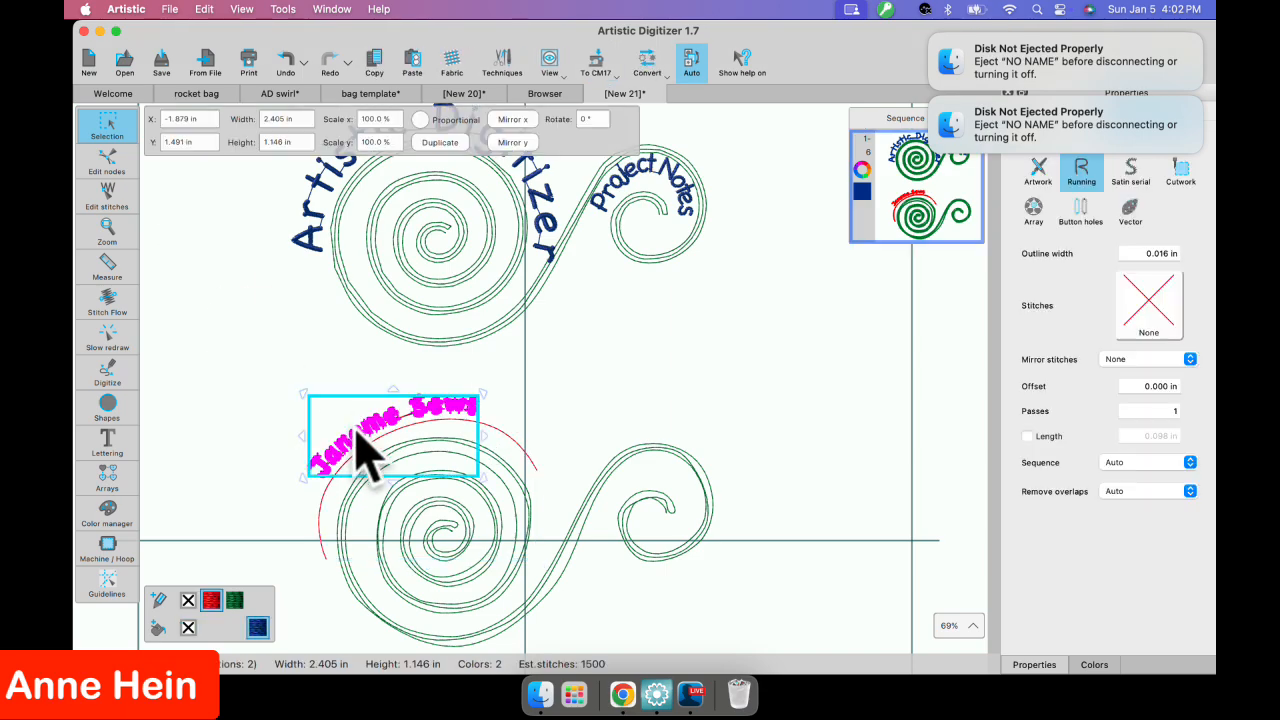
Edit the nodes of the "Janome Sews" lettering path, extending both of its ends further down around the large spiral.
click(107, 160)
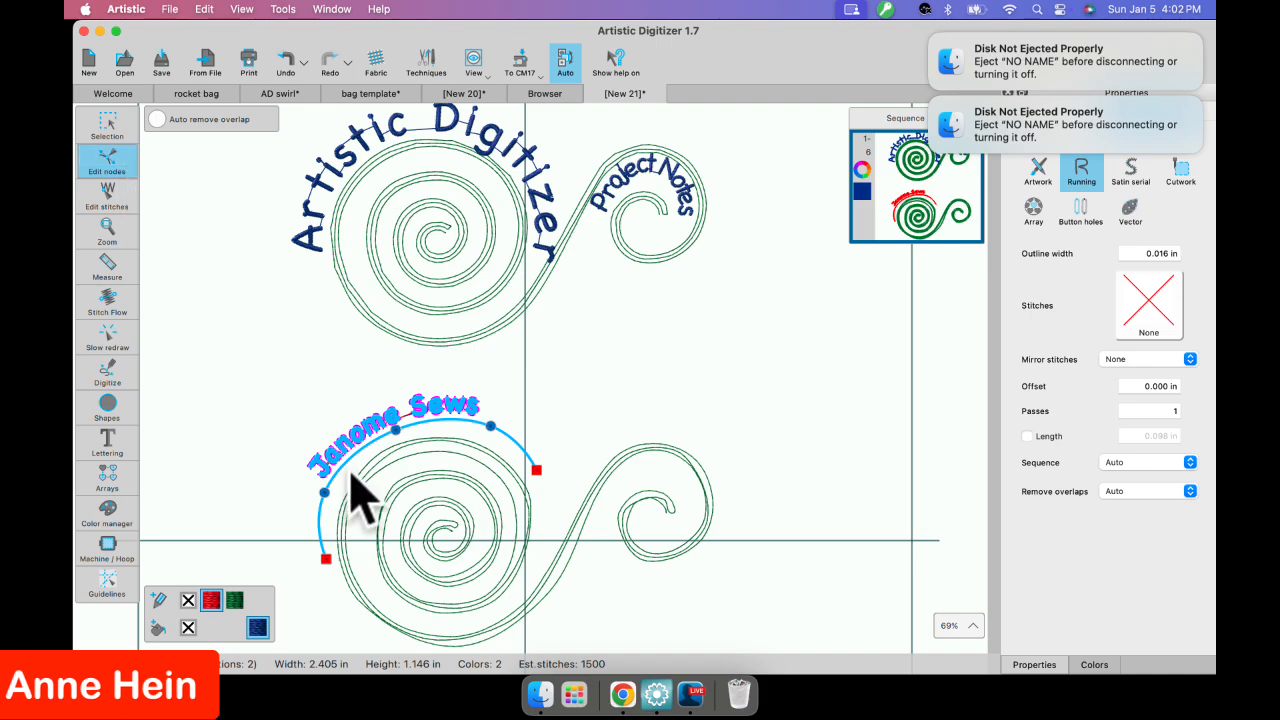
scroll(371, 478, down, 3)
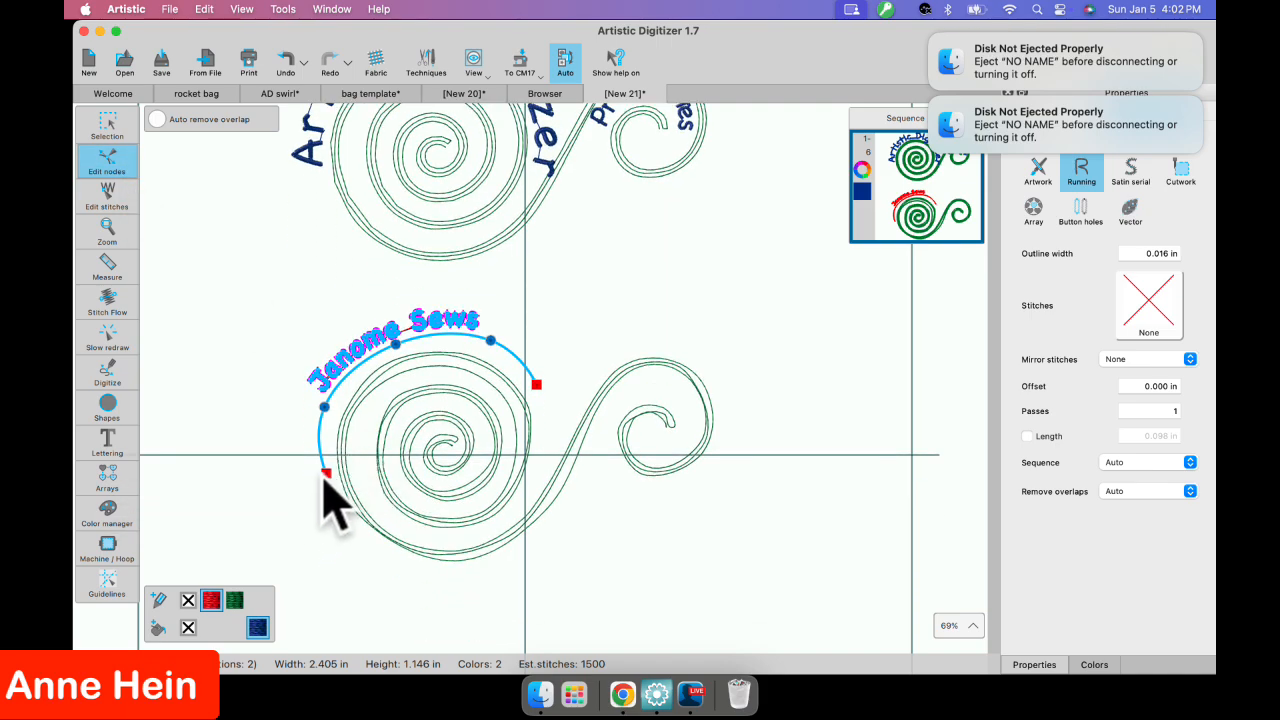
drag(327, 477, 315, 424)
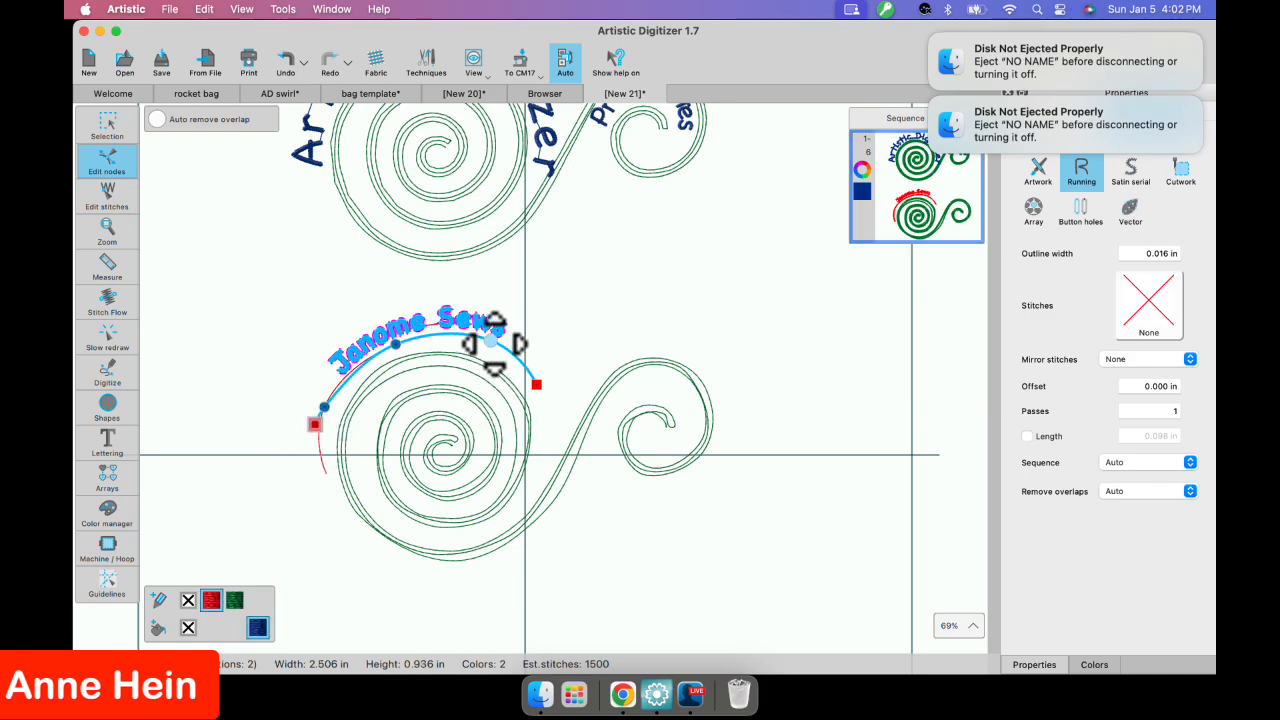
drag(536, 384, 558, 437)
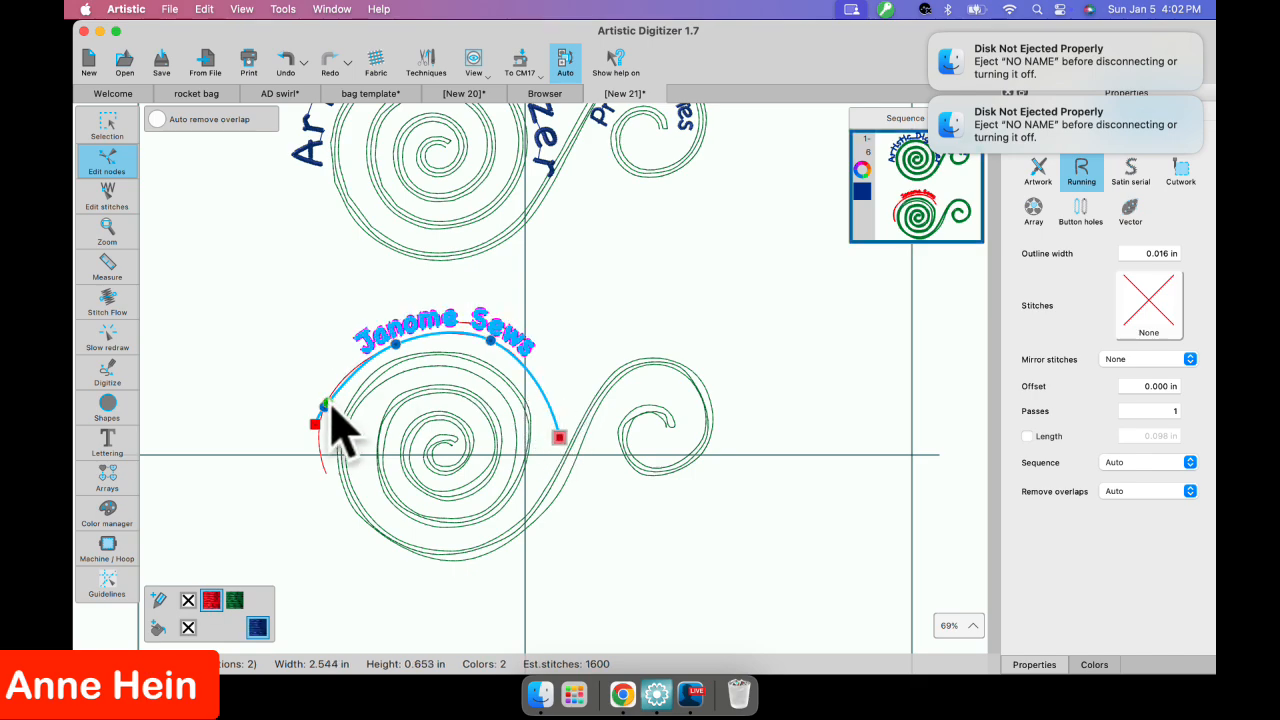
drag(316, 425, 337, 523)
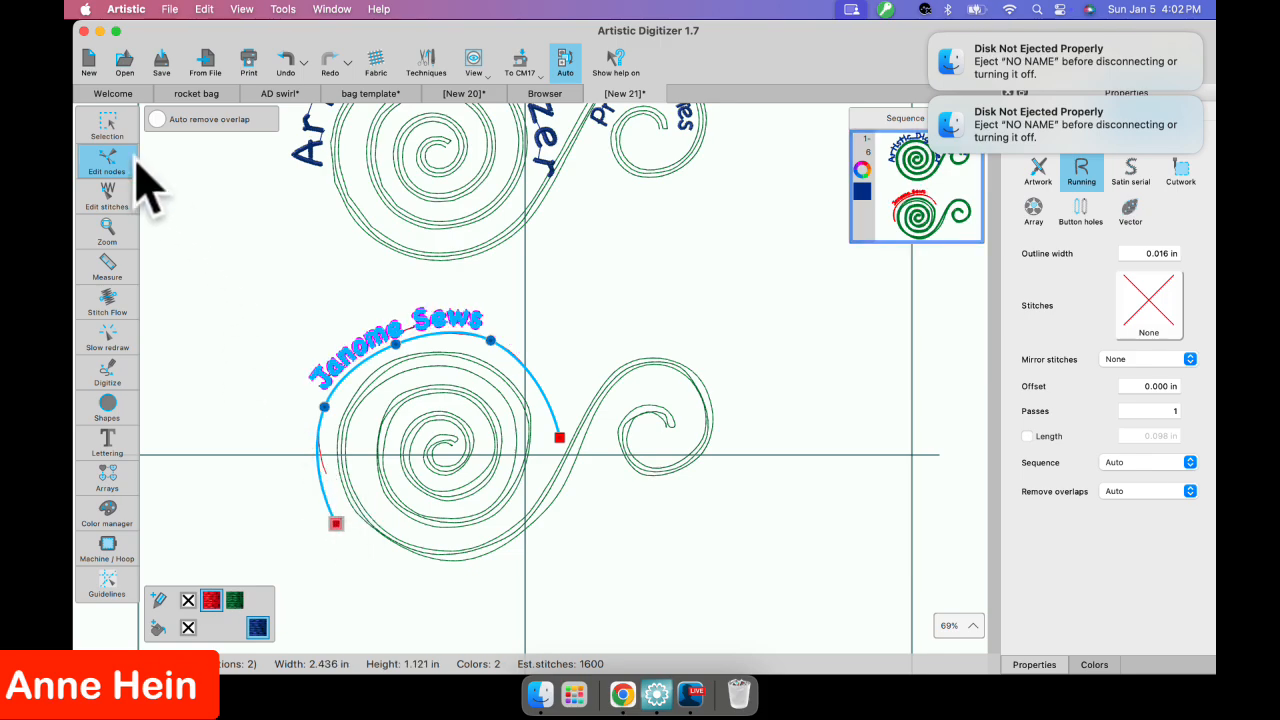
Select the original red arc above the lower spiral and delete it.
click(107, 127)
click(536, 365)
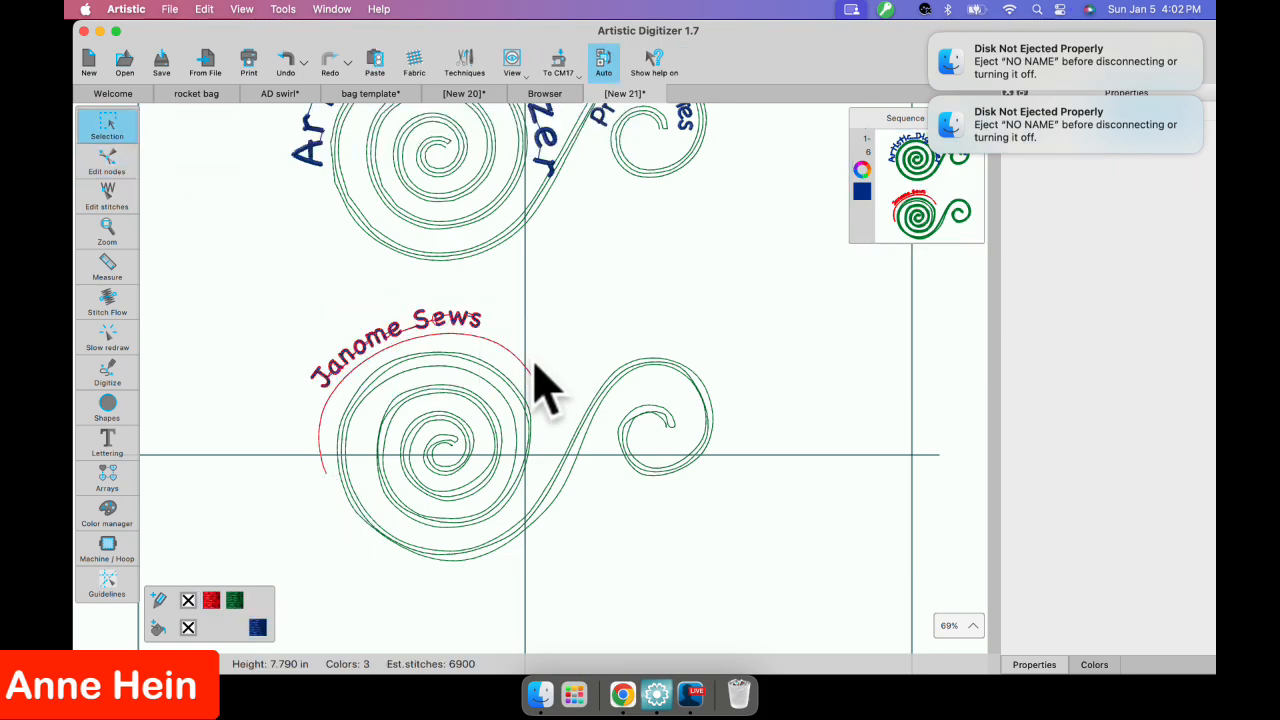
click(530, 380)
key(Delete)
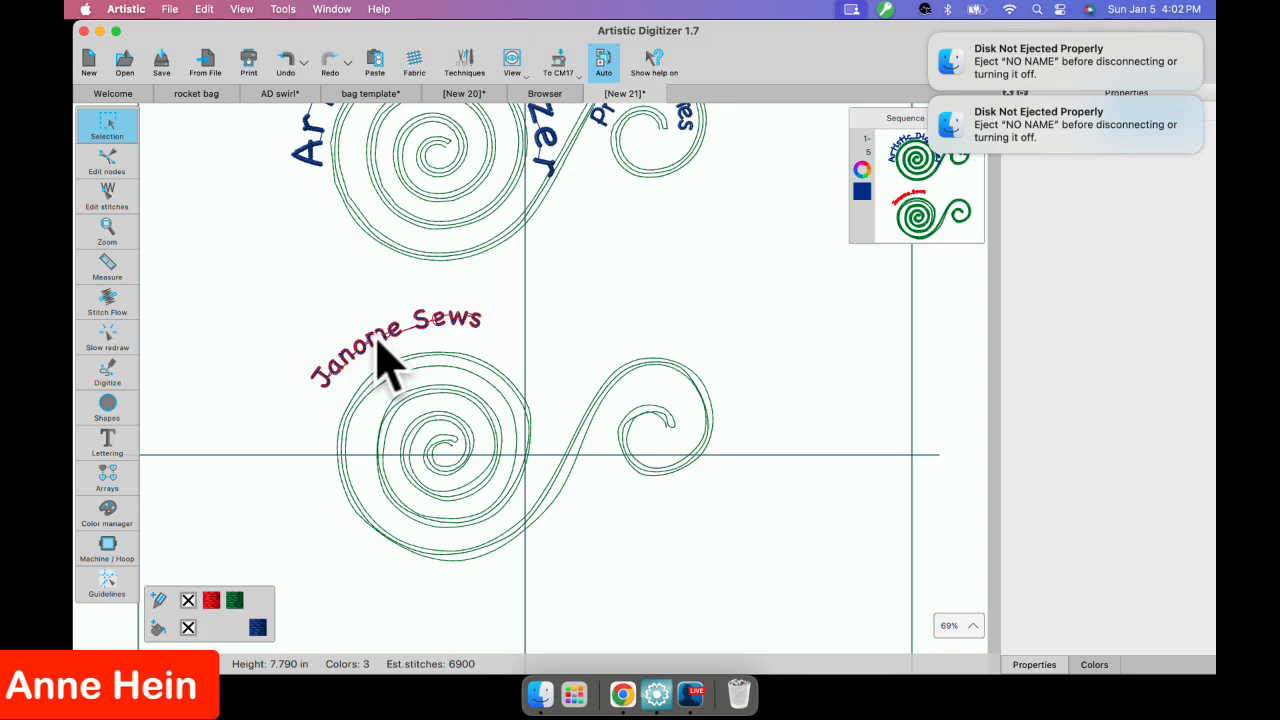
Examine the "Janome Sews" letters up close with the Stitch Flow tool.
scroll(470, 330, up, 5)
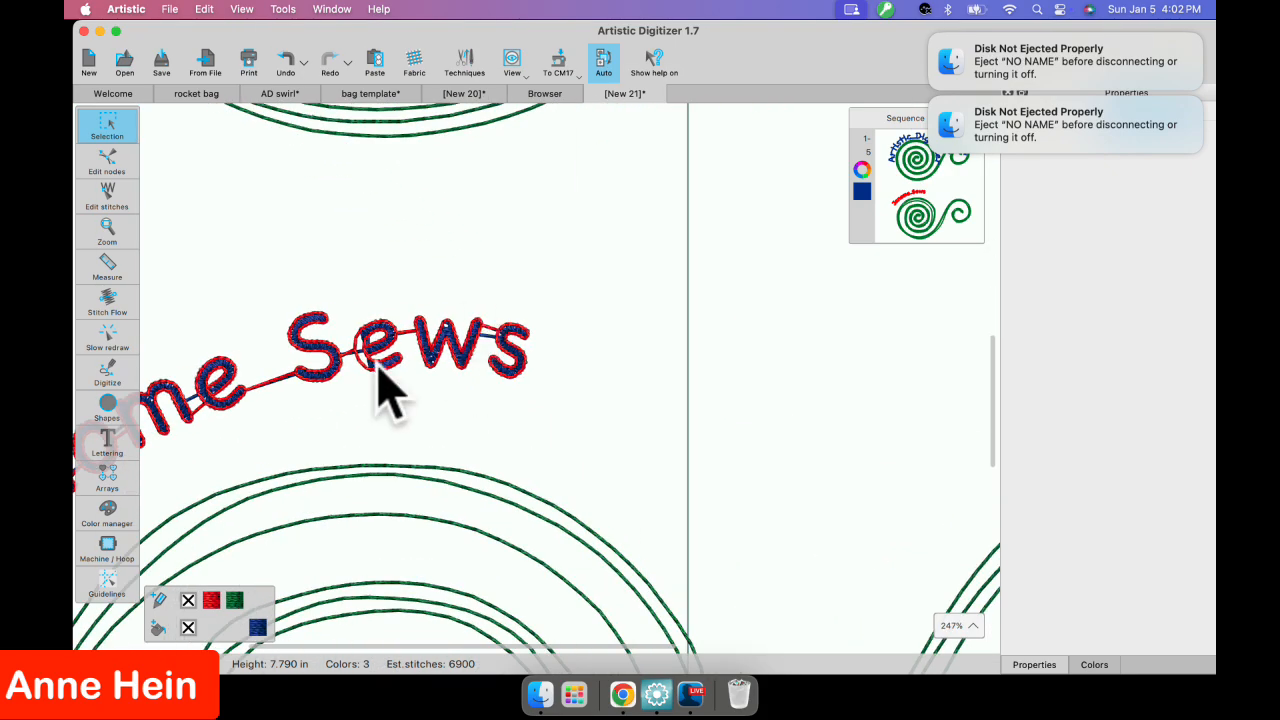
click(378, 382)
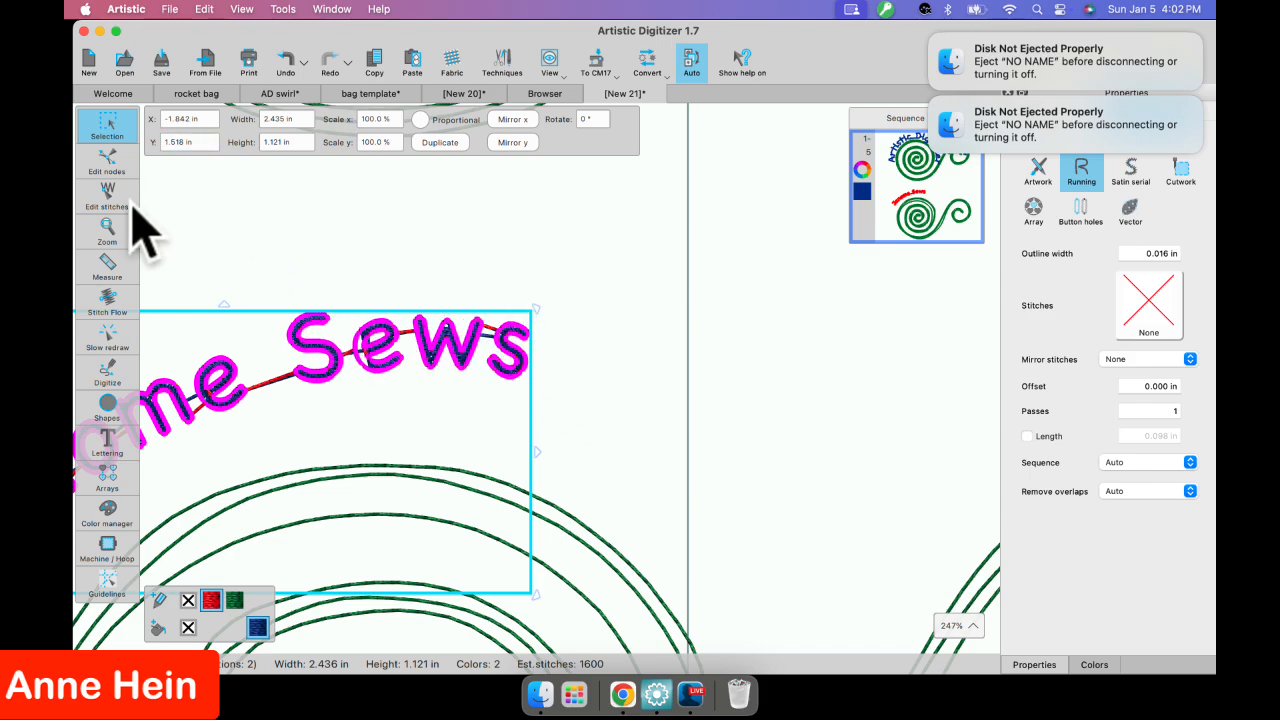
click(113, 308)
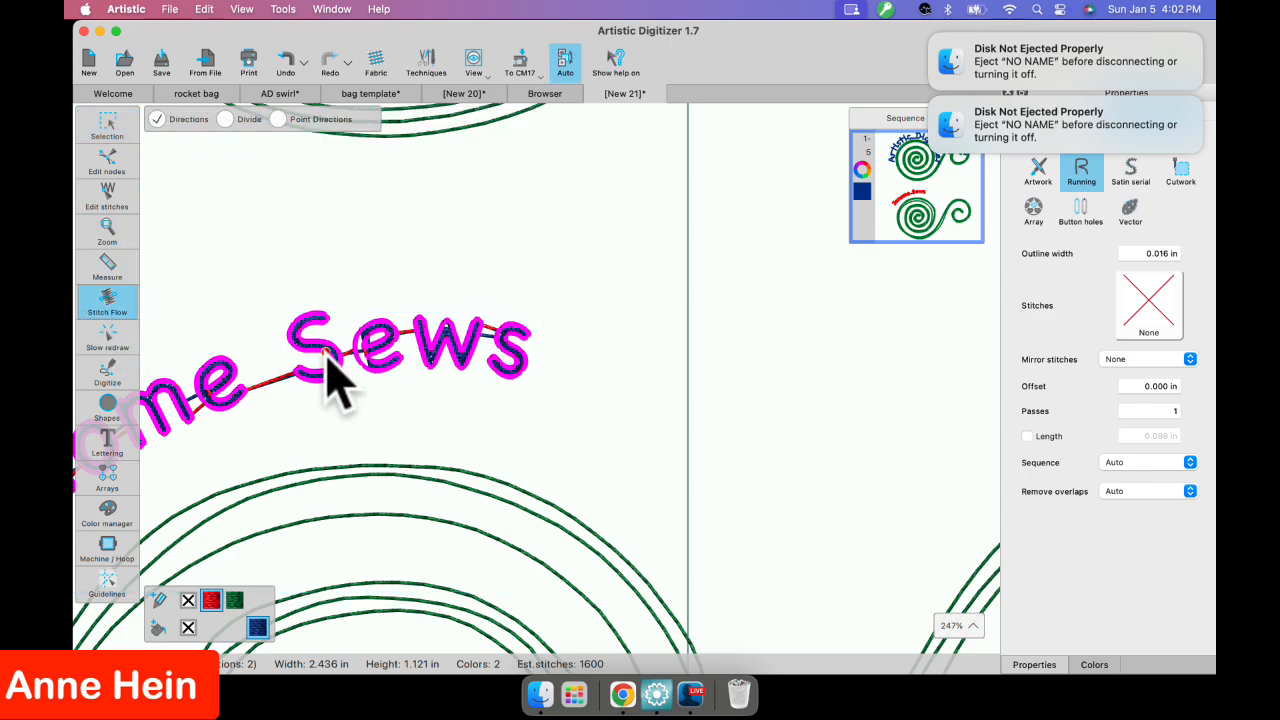
scroll(327, 356, up, 5)
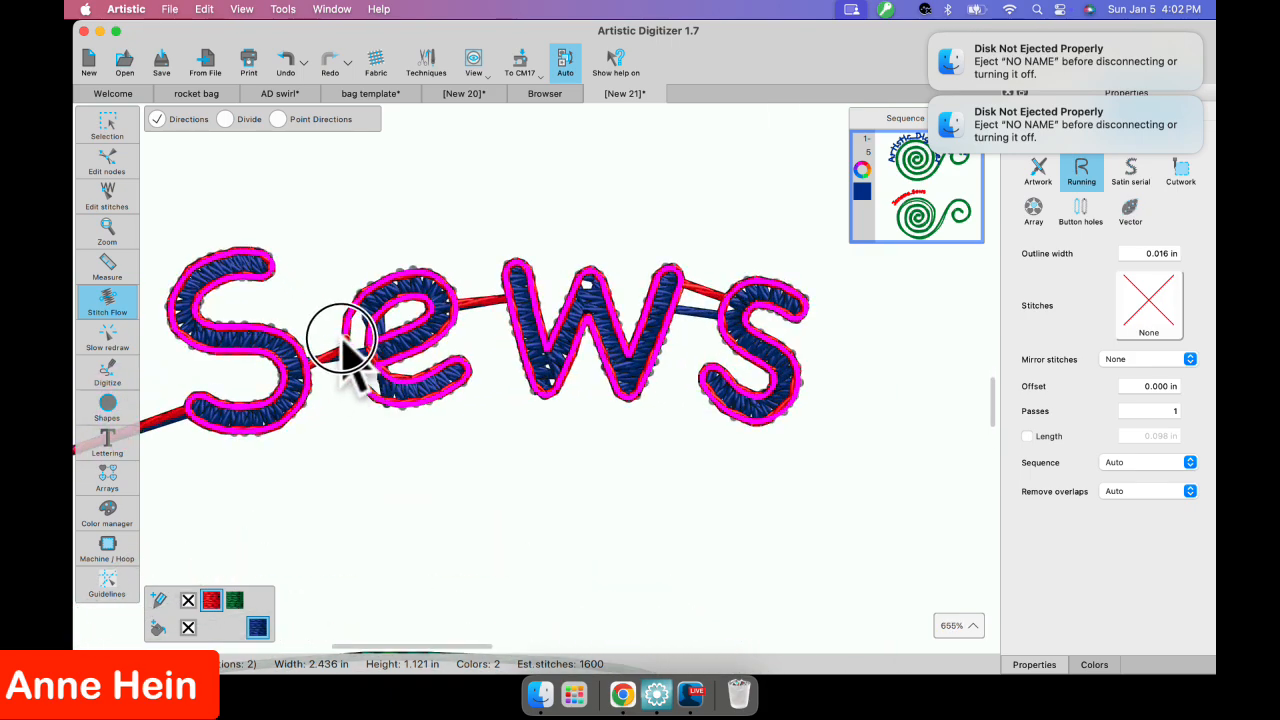
mouse_move(95, 228)
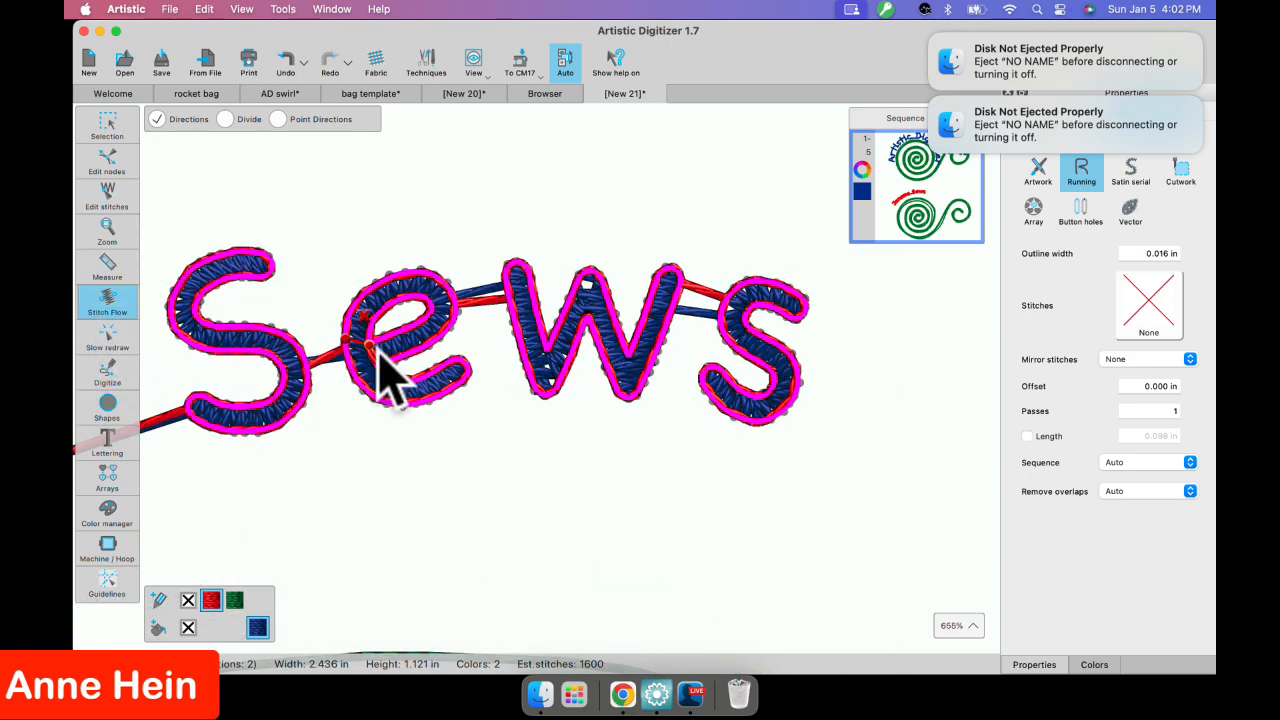
scroll(314, 343, down, 5)
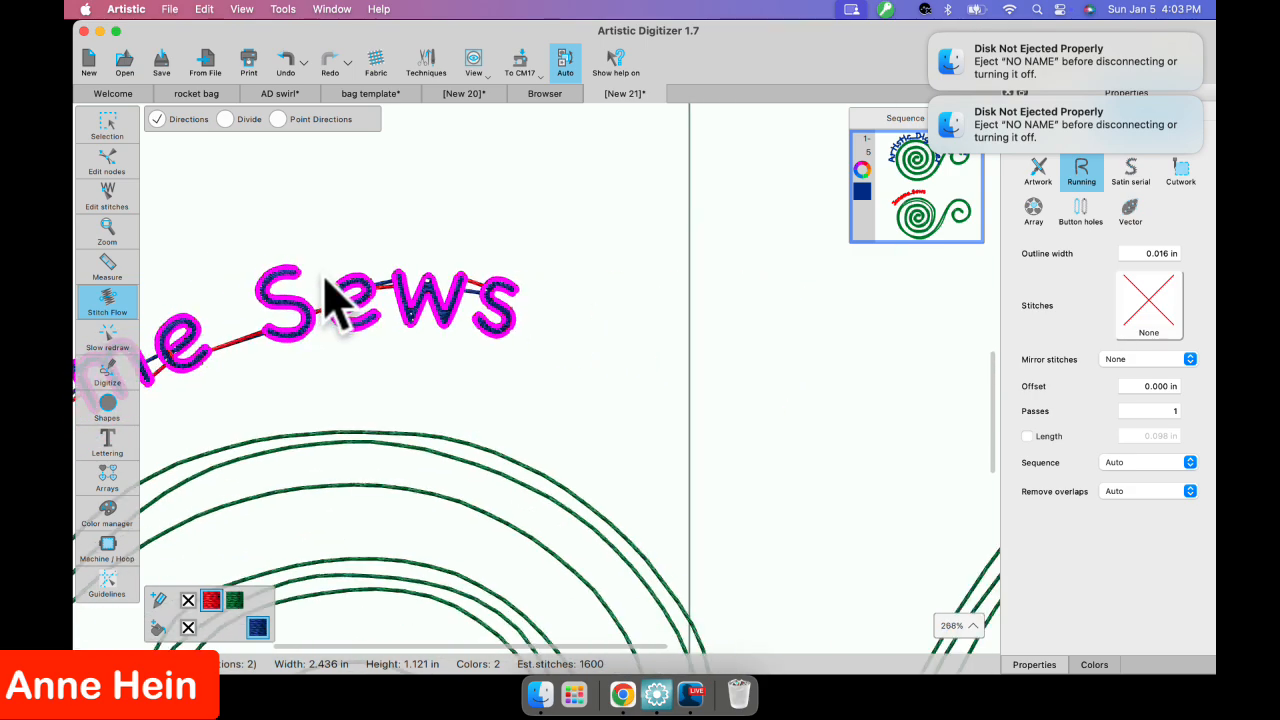
scroll(330, 300, down, 4)
Remove the red outline from the "Janome Sews" lettering, keeping its blue fill.
click(104, 125)
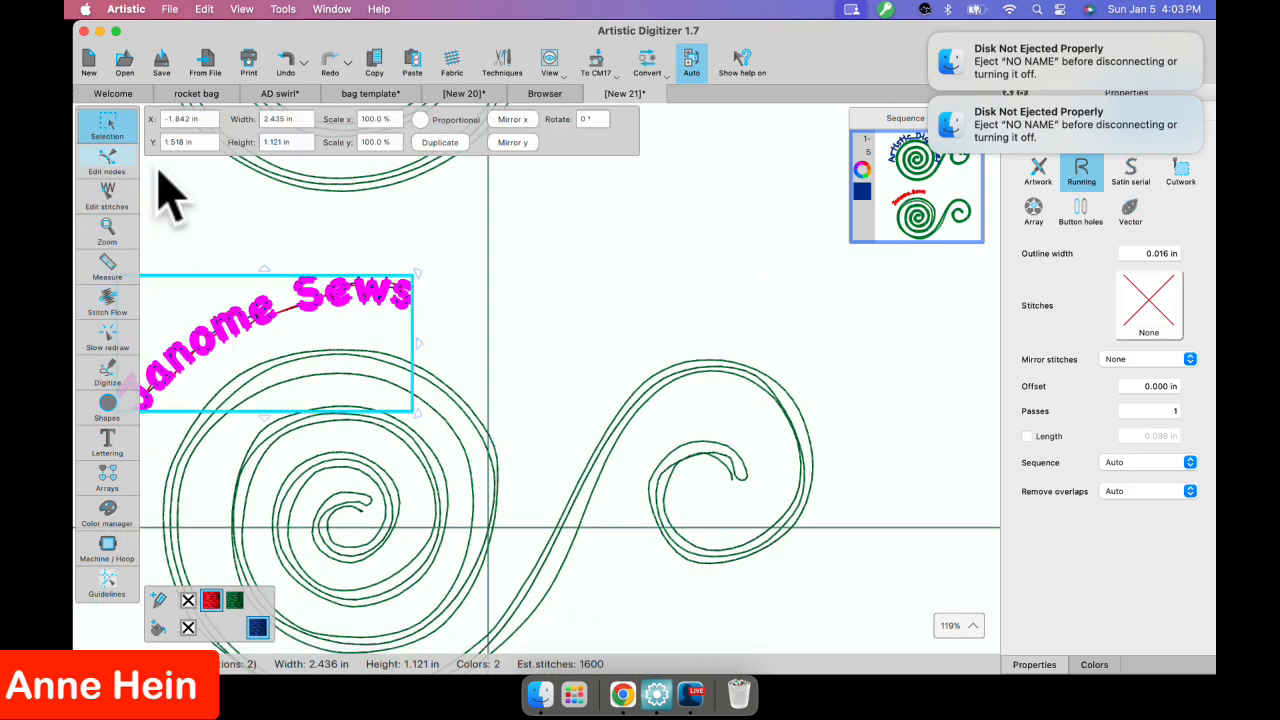
scroll(391, 340, left, 8)
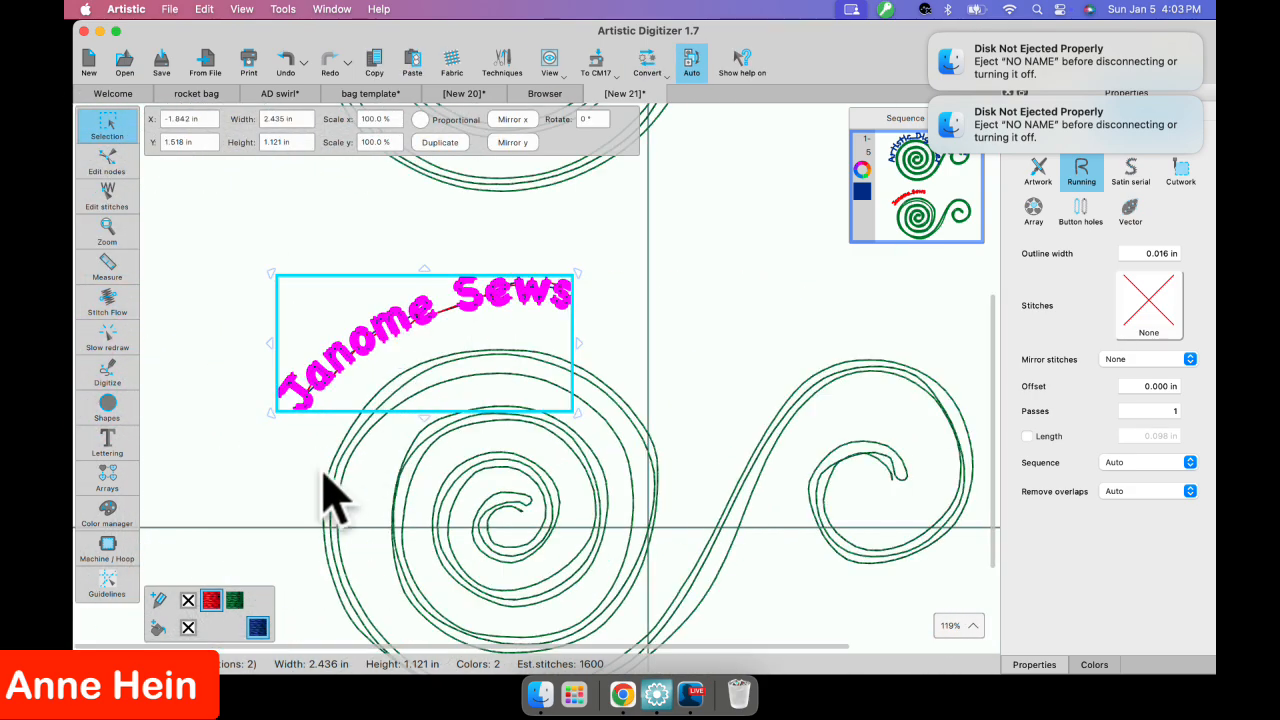
click(188, 600)
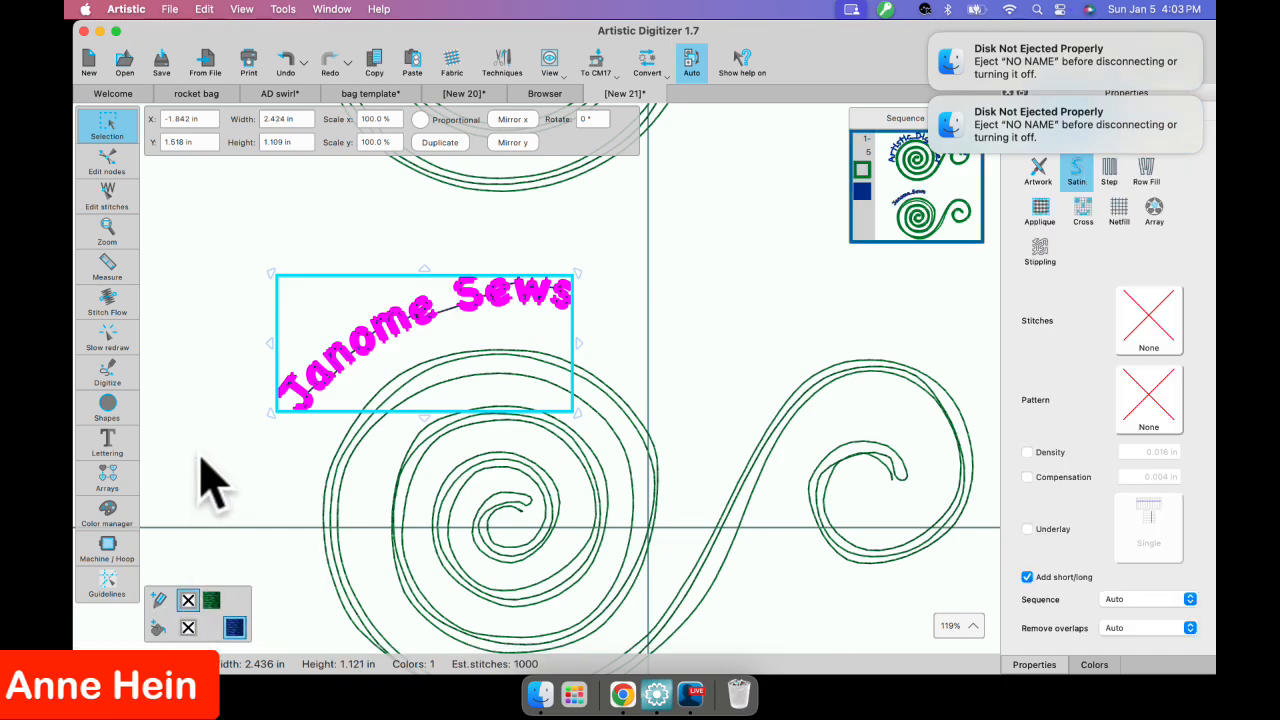
click(200, 455)
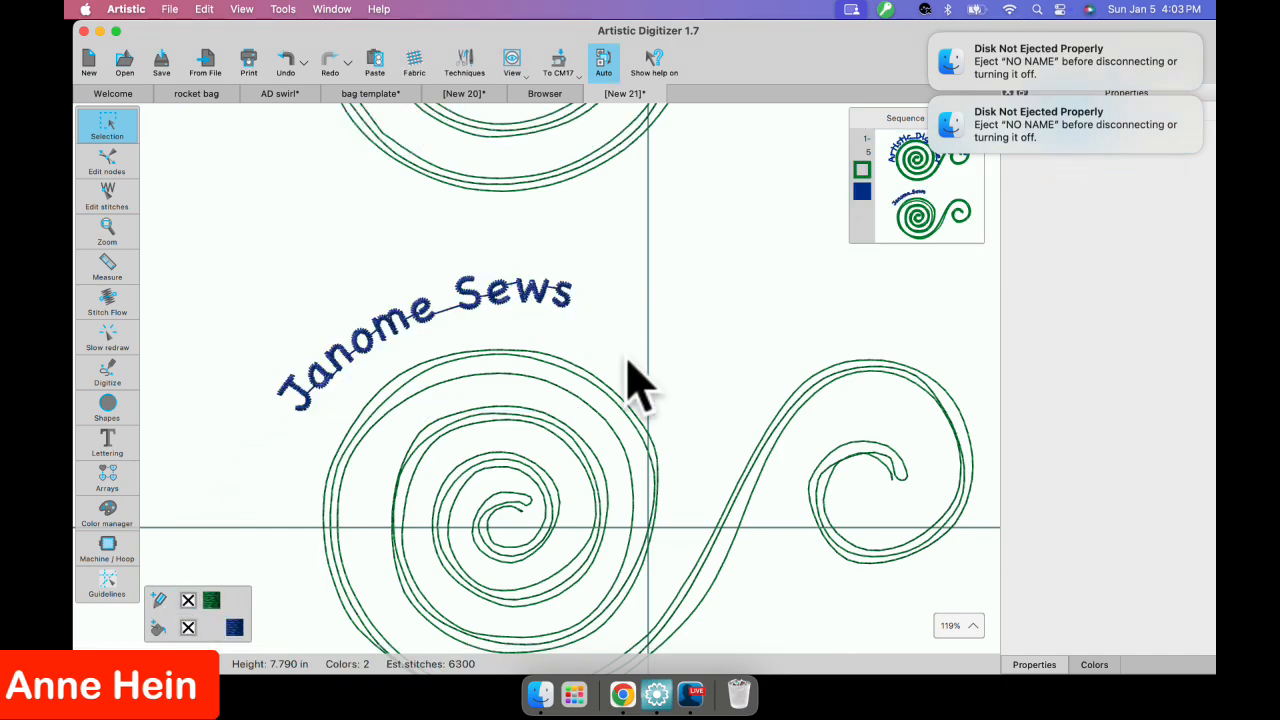
Digitize an open wavy curve about 9.9 in wide and 2 in high across the hoop below the lower spiral.
scroll(632, 380, down, 10)
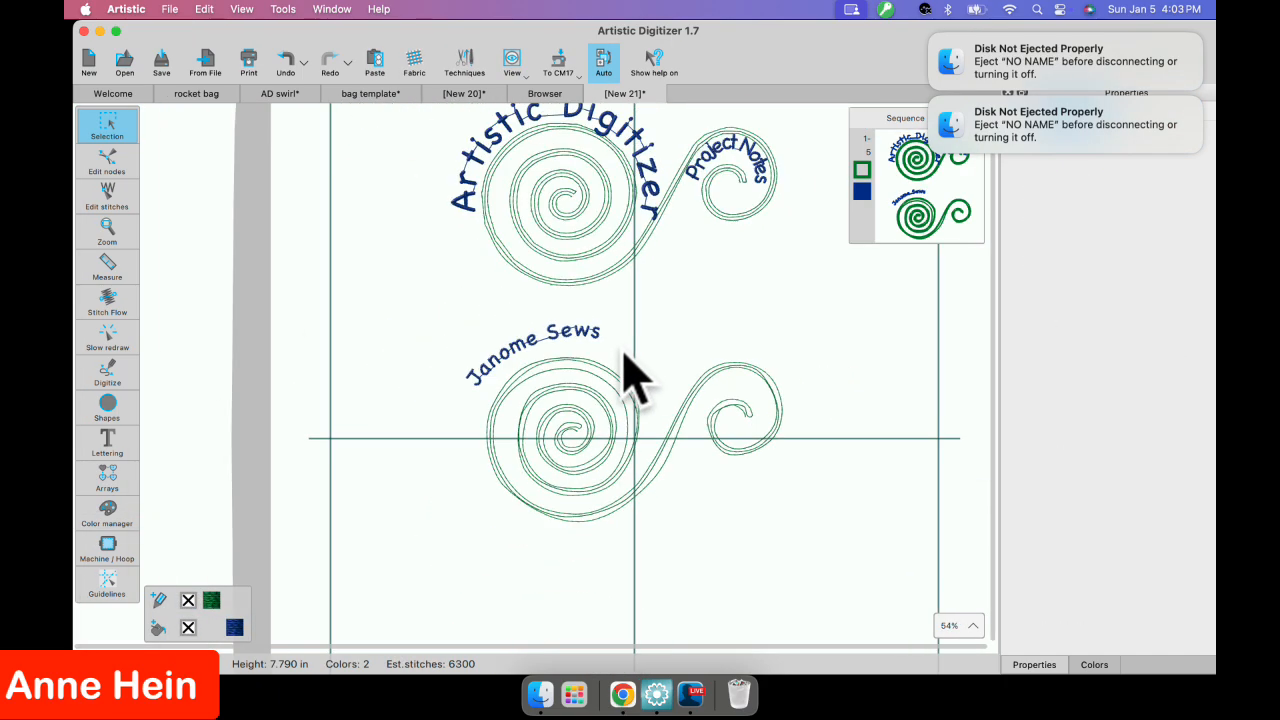
scroll(585, 490, down, 4)
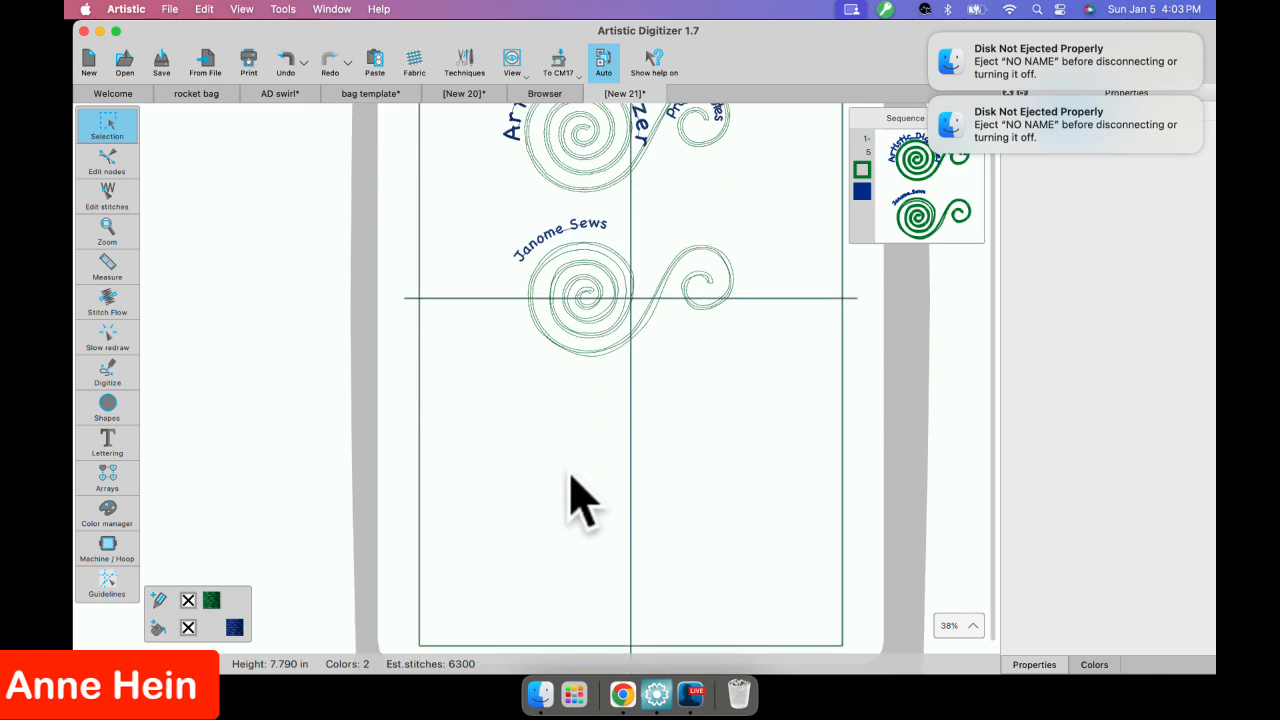
mouse_move(106, 360)
click(152, 366)
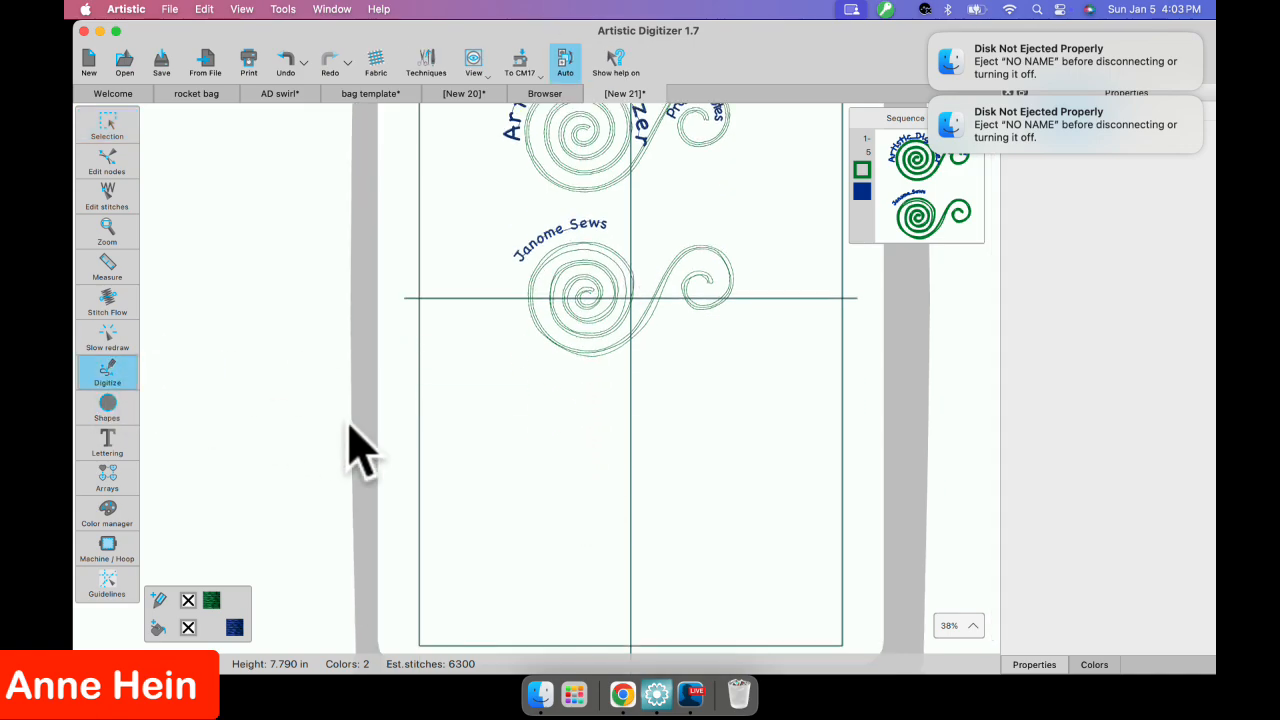
click(434, 481)
click(470, 458)
click(522, 484)
click(553, 504)
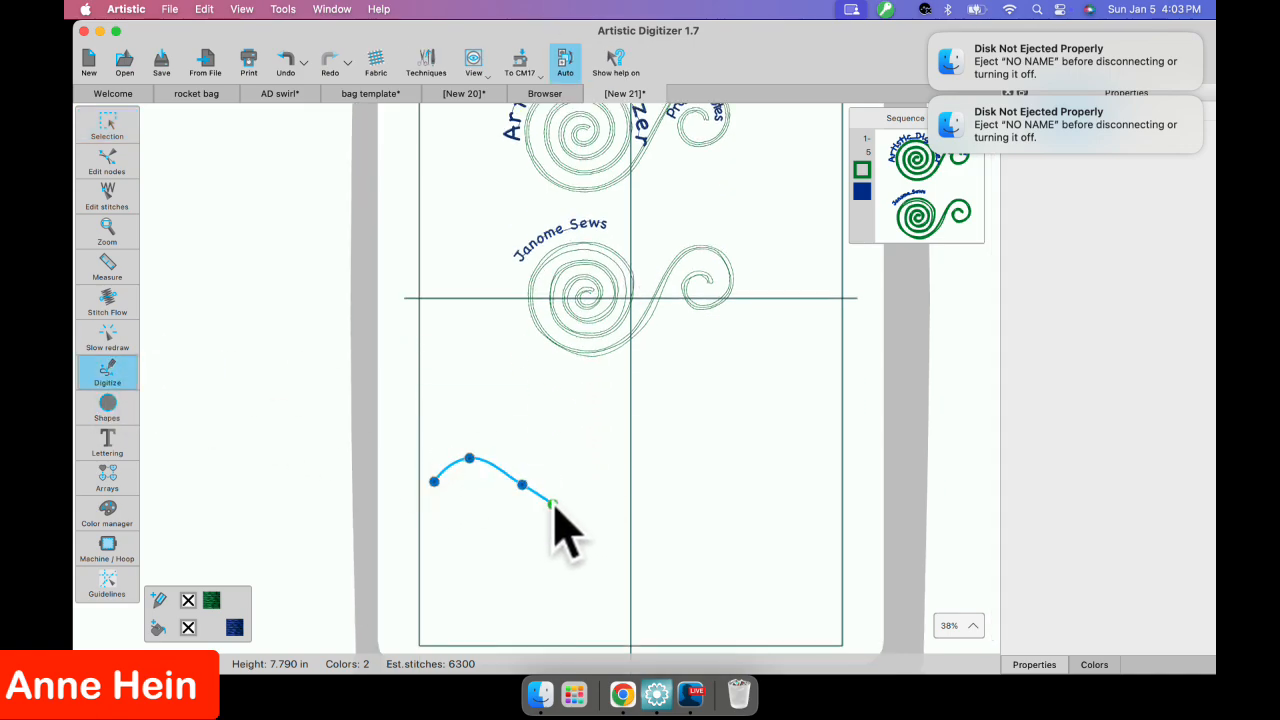
click(607, 494)
click(634, 468)
click(690, 448)
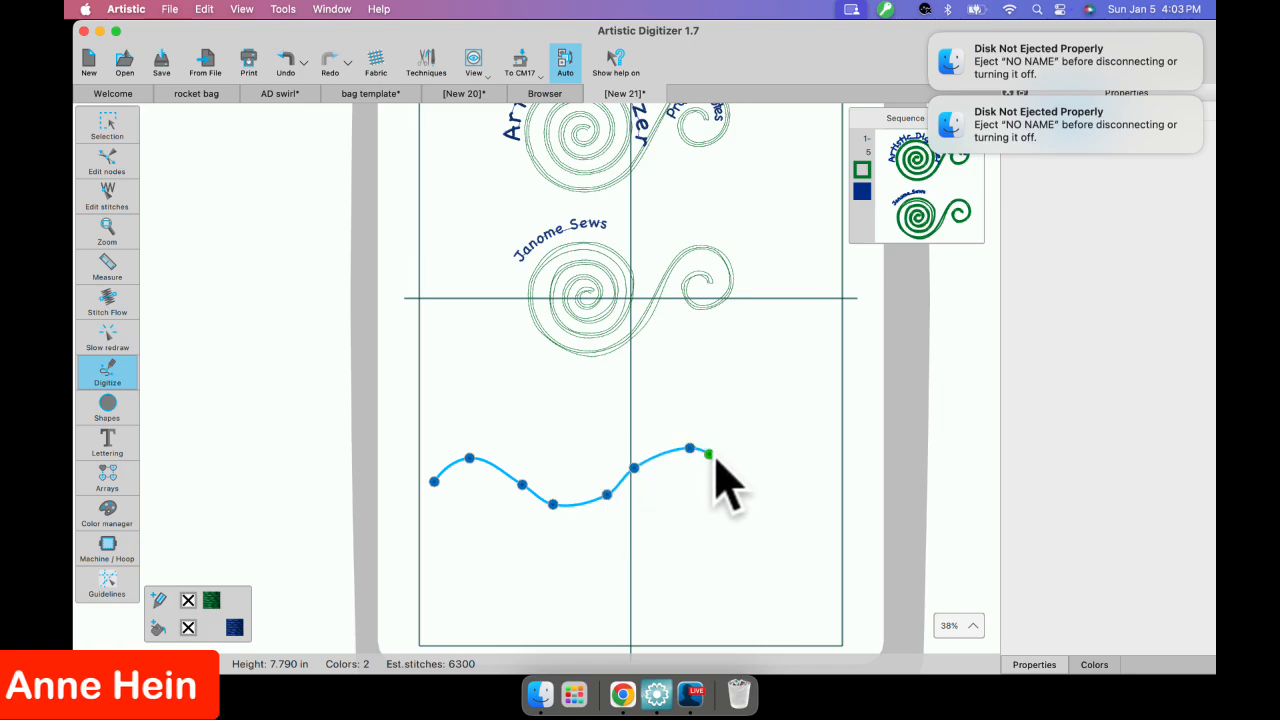
click(751, 483)
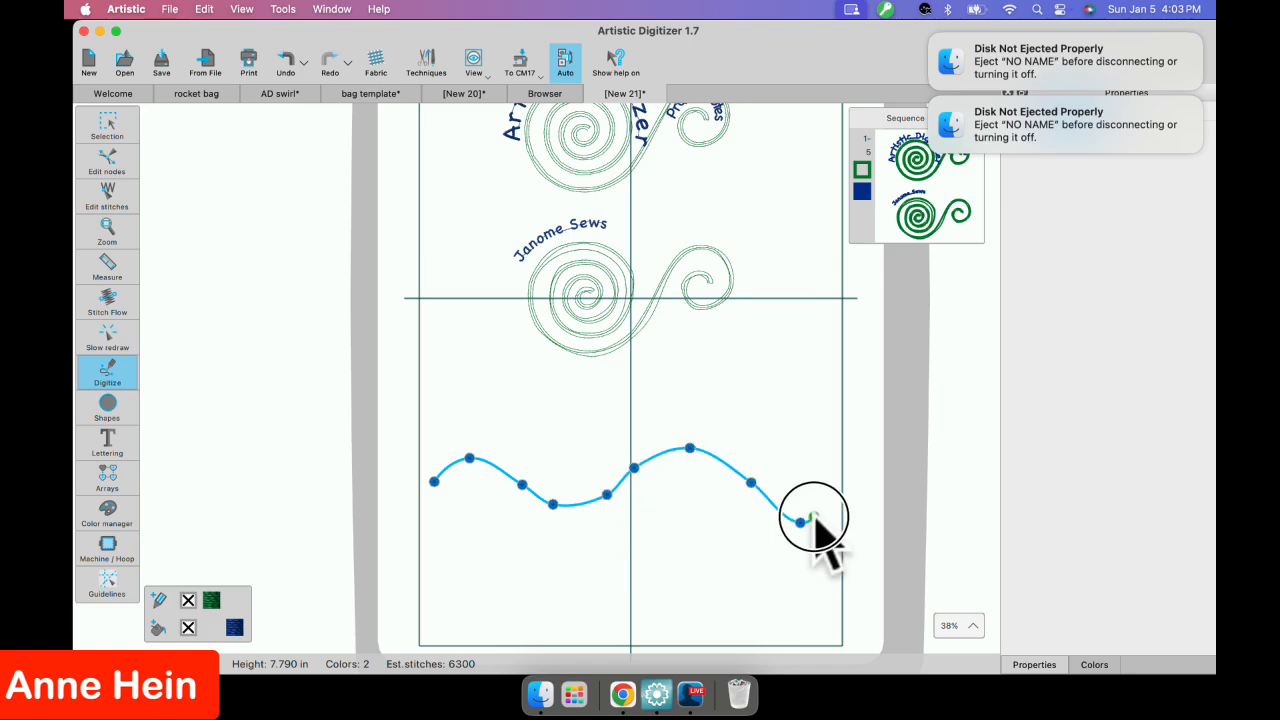
right_click(815, 518)
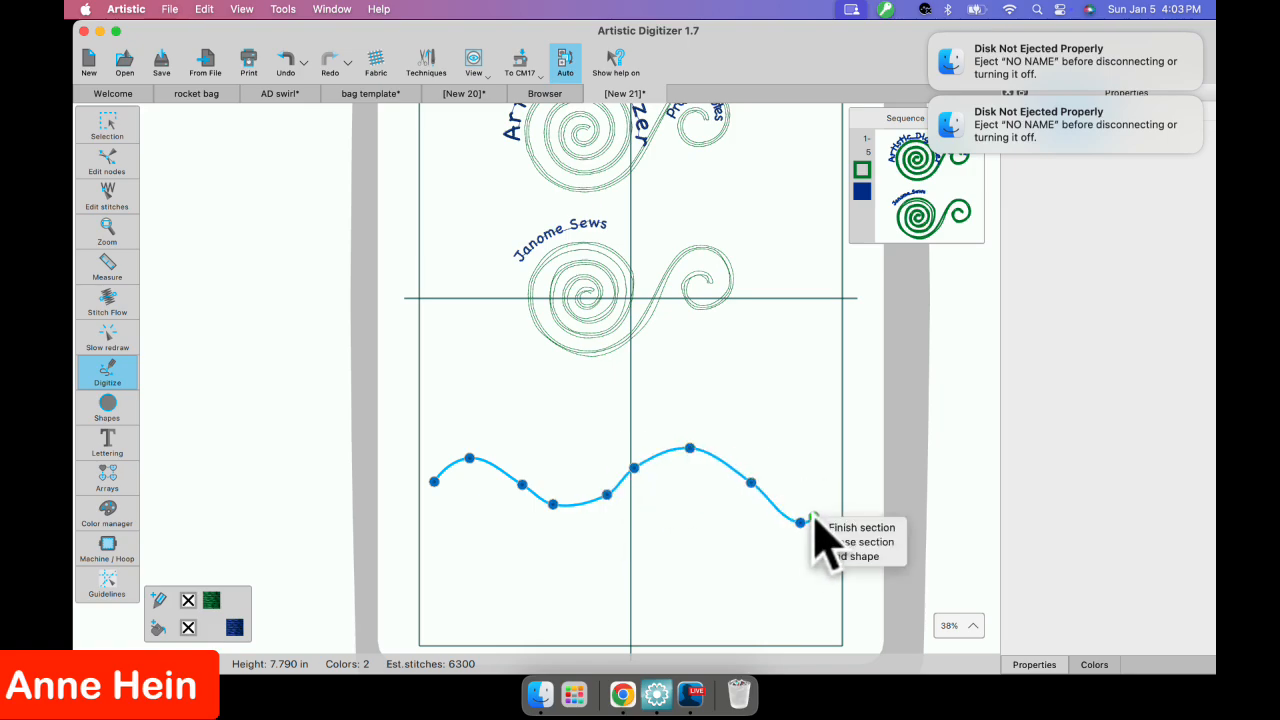
click(850, 556)
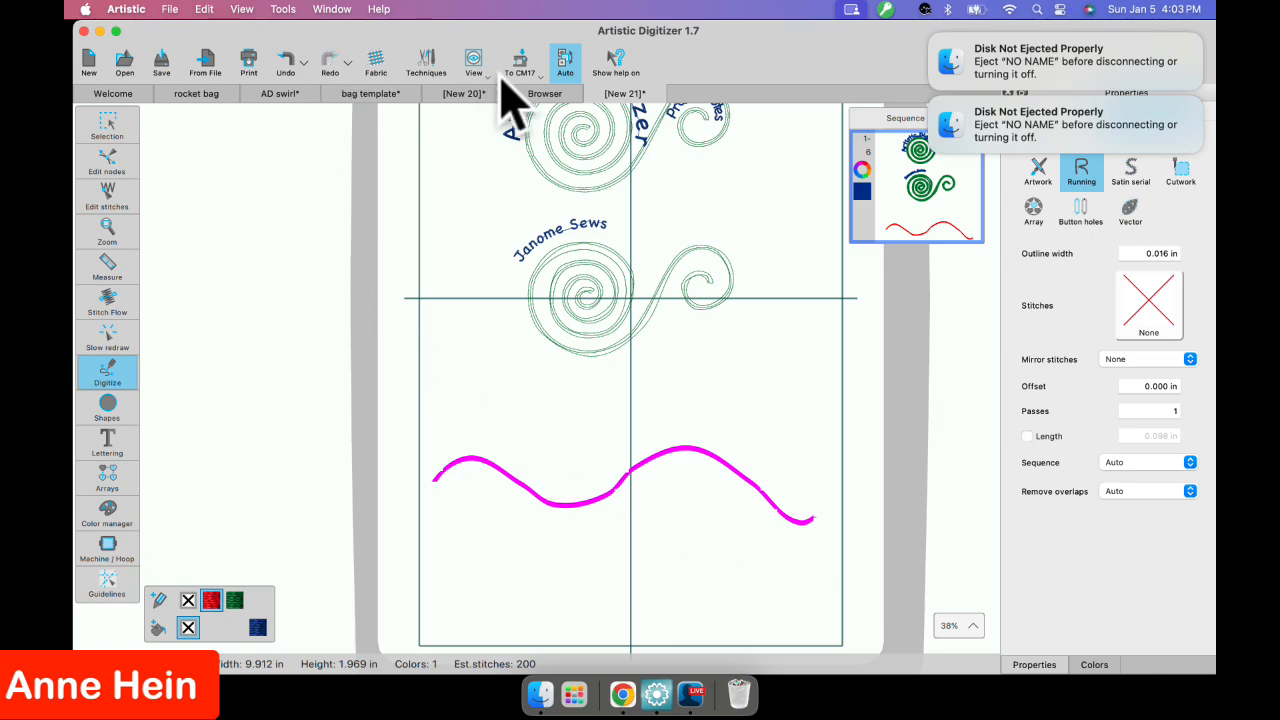
Open the Pillow winter poem design from the 01 January 2025 folder and copy its scissors, thread and pincushion motif.
click(553, 95)
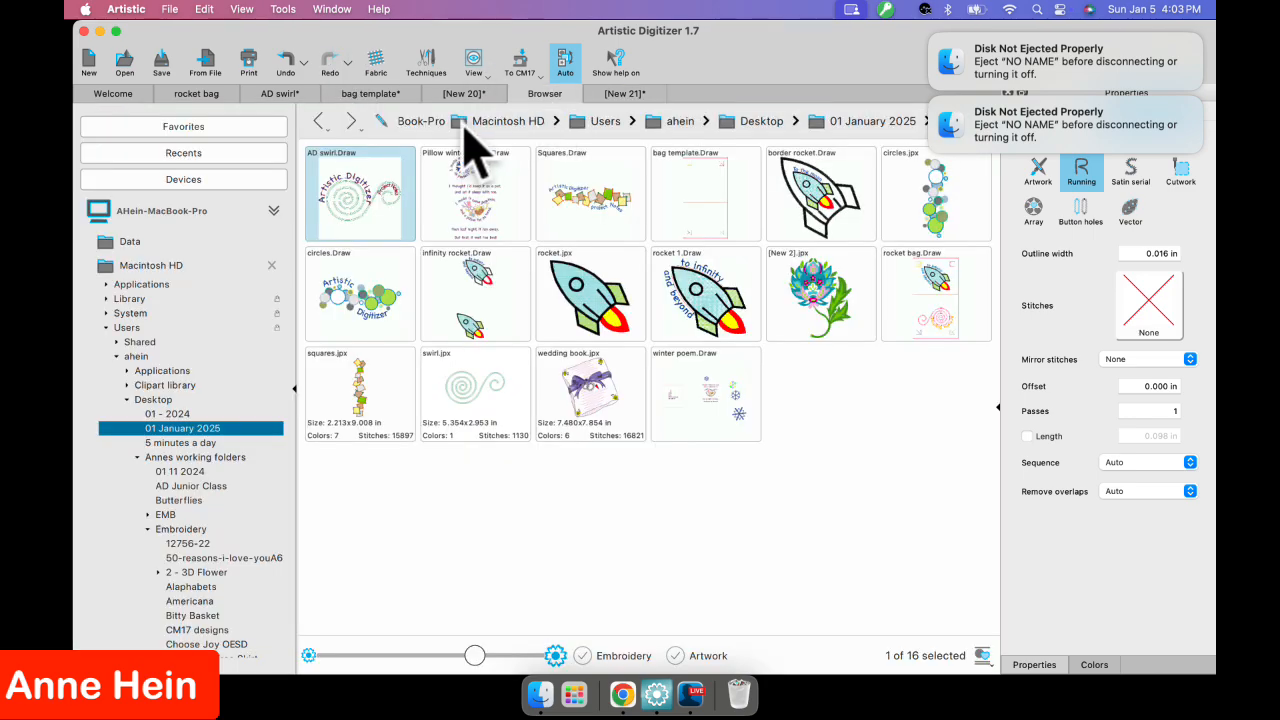
click(474, 184)
double_click(474, 184)
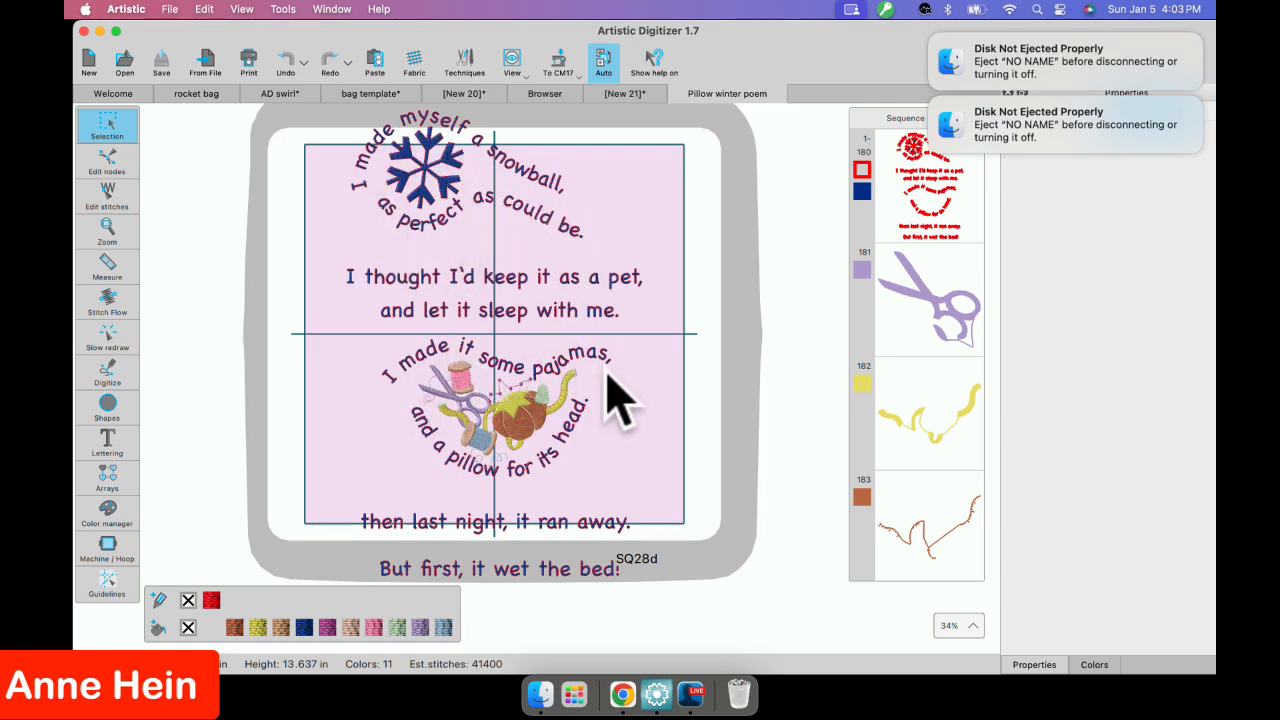
click(512, 430)
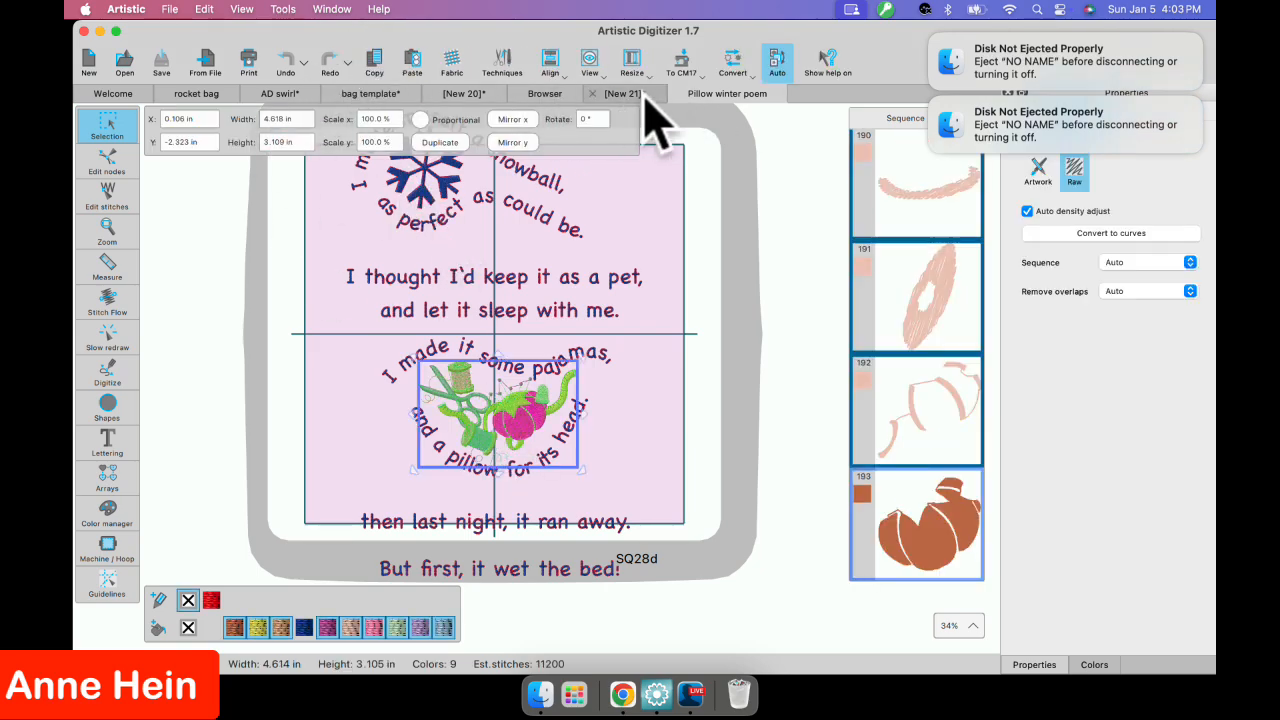
Paste the scissors, thread and pincushion motif into the [New 21] design containing the wavy curve.
click(616, 95)
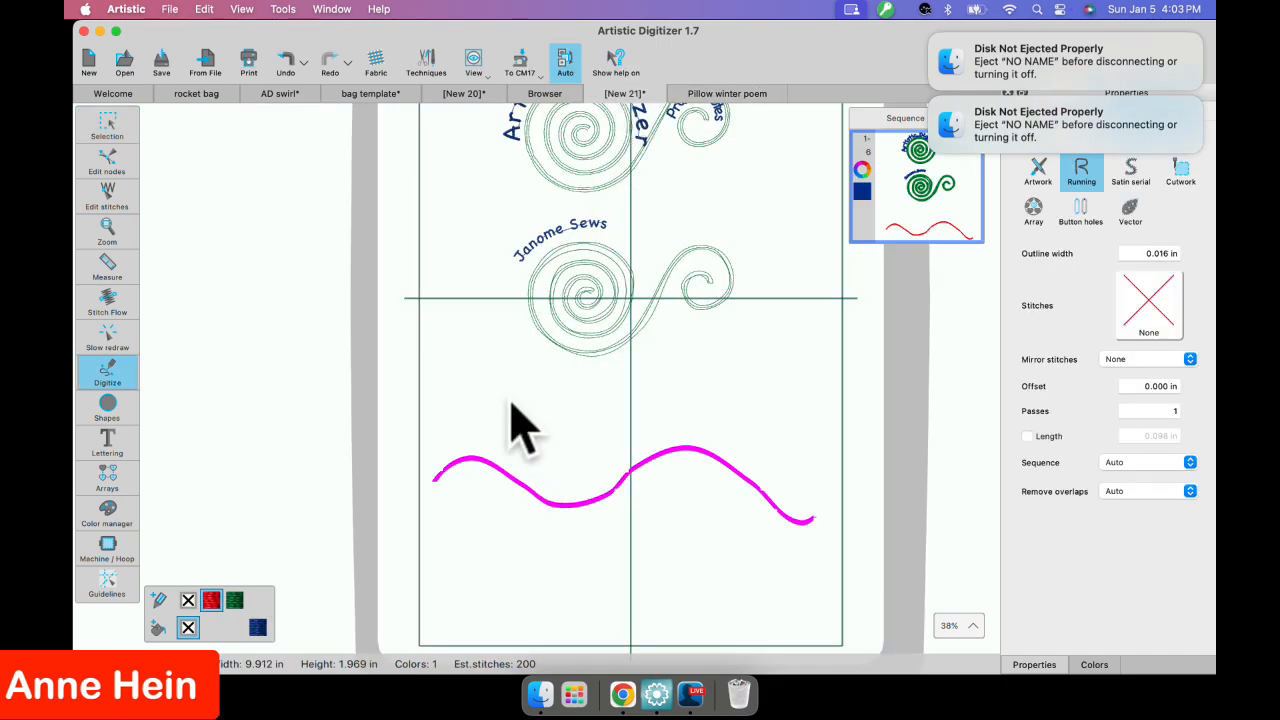
click(100, 122)
right_click(465, 340)
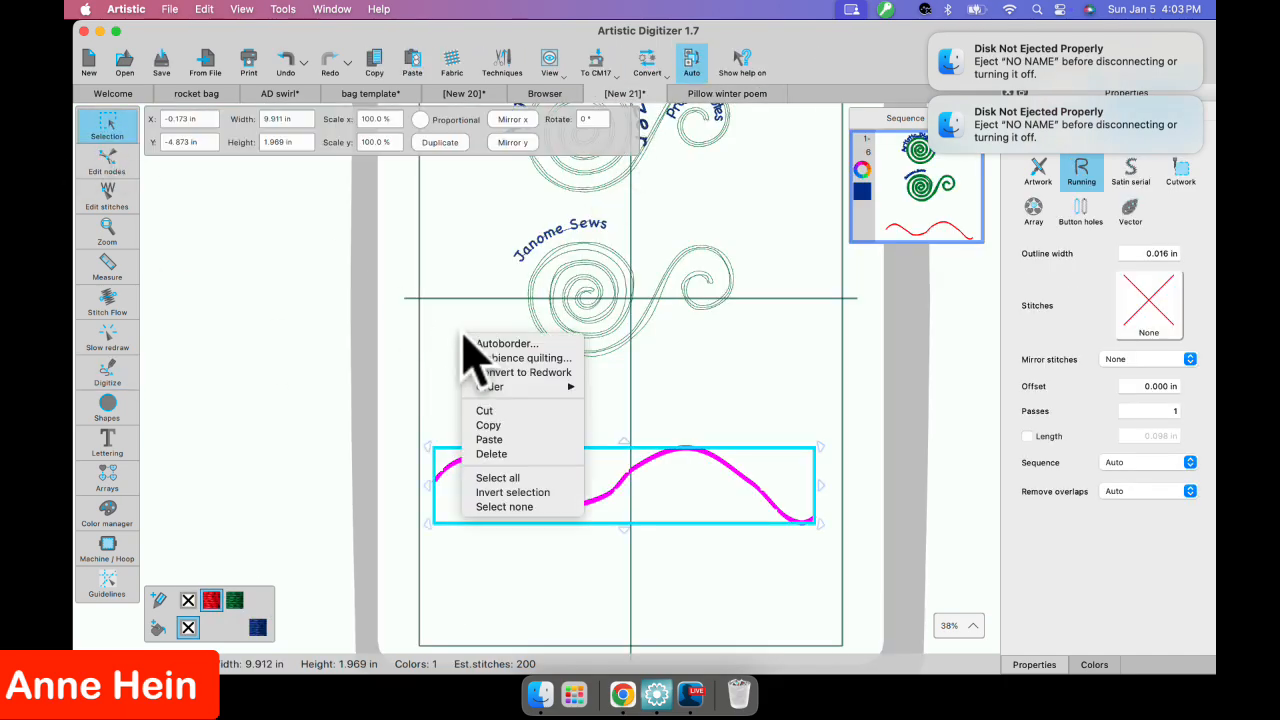
click(500, 440)
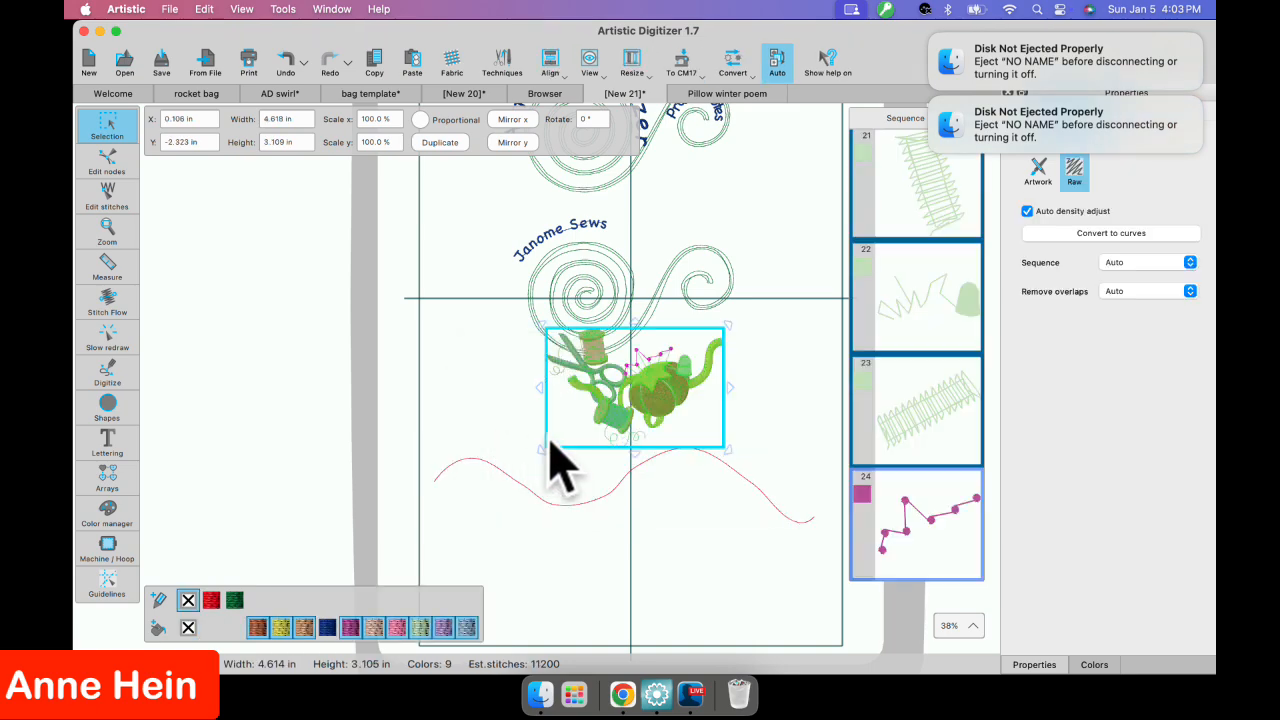
Move the scissors, thread and pincushion motif lower in the hoop and delete the wide wavy curve.
drag(634, 380, 637, 529)
click(657, 455)
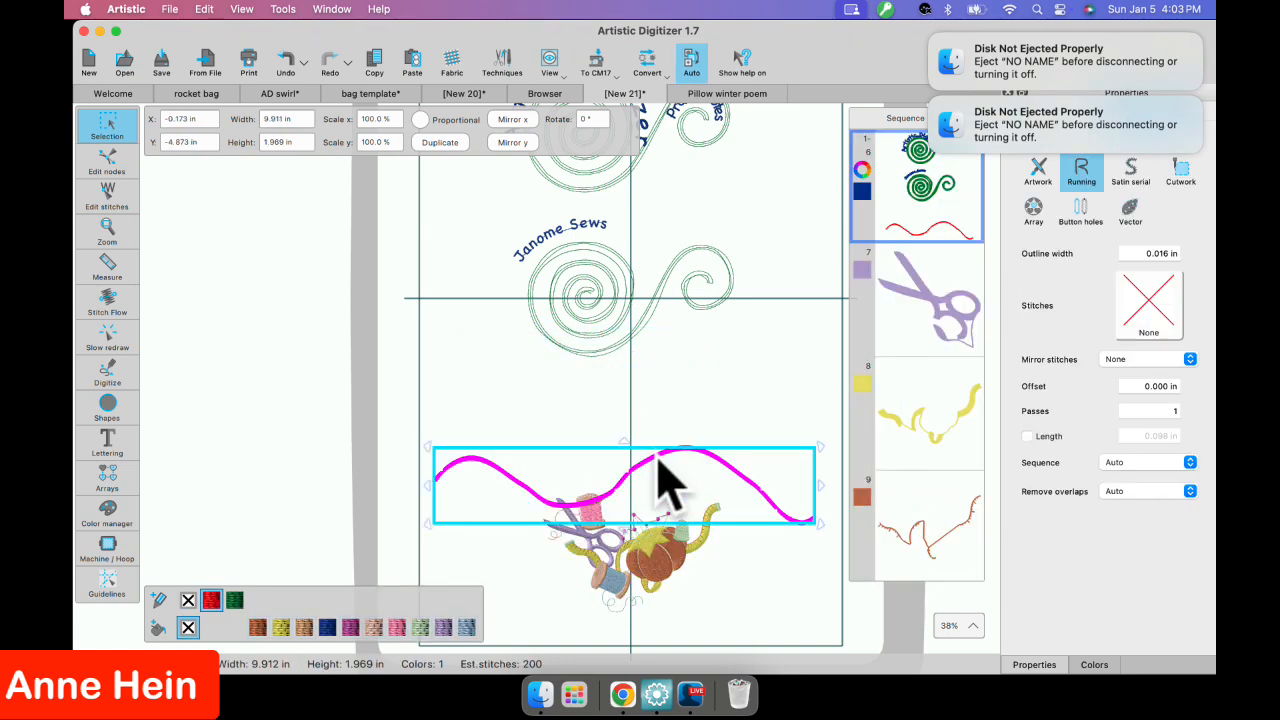
key(Delete)
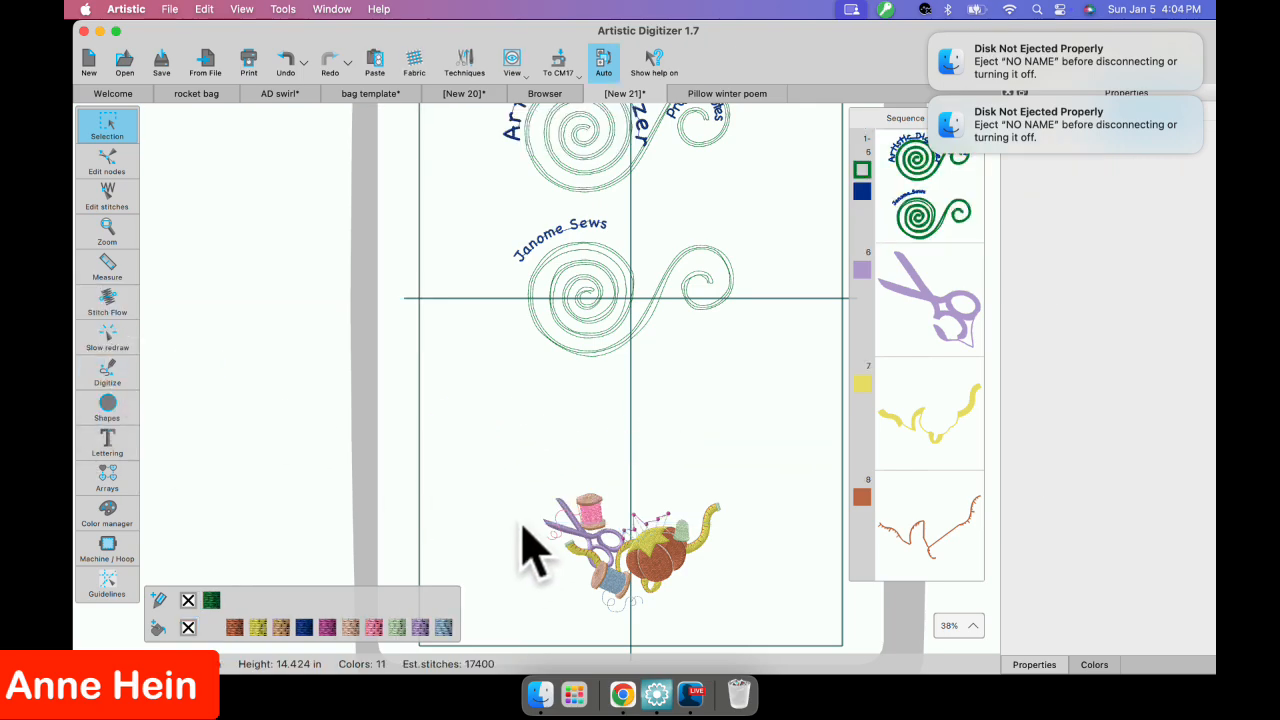
Digitize an open wavy curve about 7.2 in wide and 1.6 in high over the top of the scissors, thread and pincushion motif.
mouse_move(130, 385)
click(155, 367)
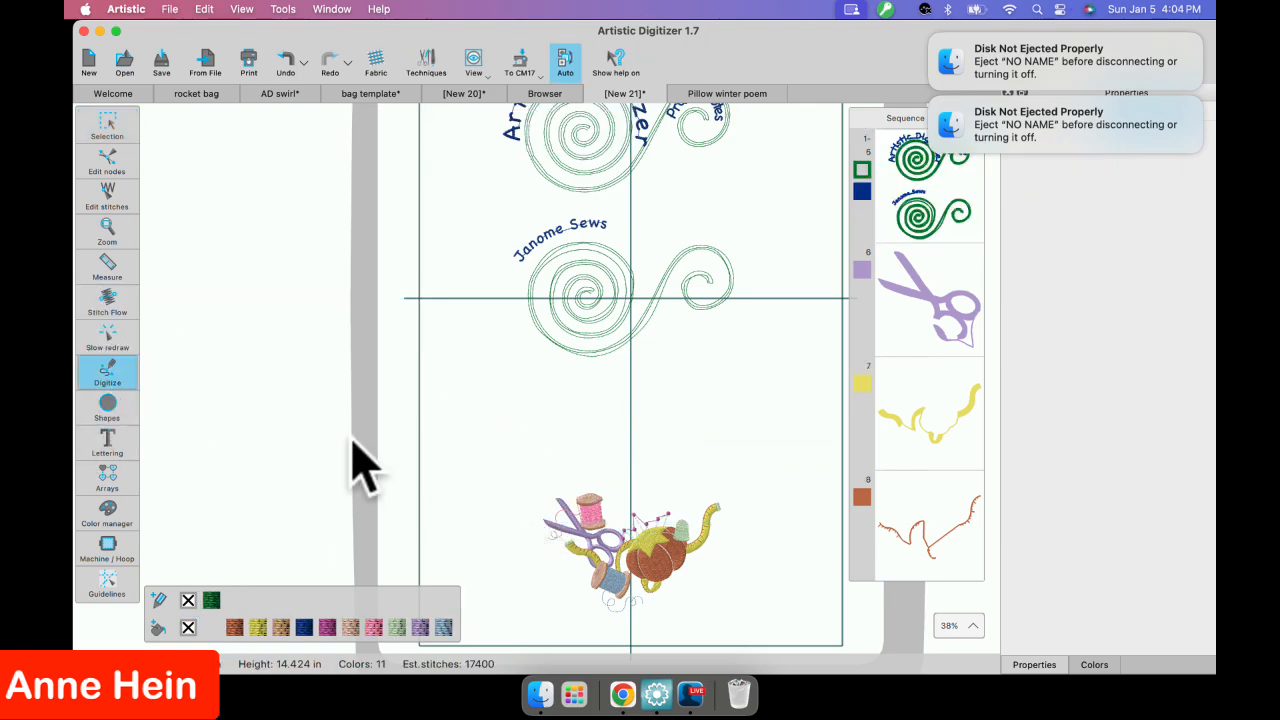
click(513, 542)
click(541, 509)
click(565, 489)
click(584, 484)
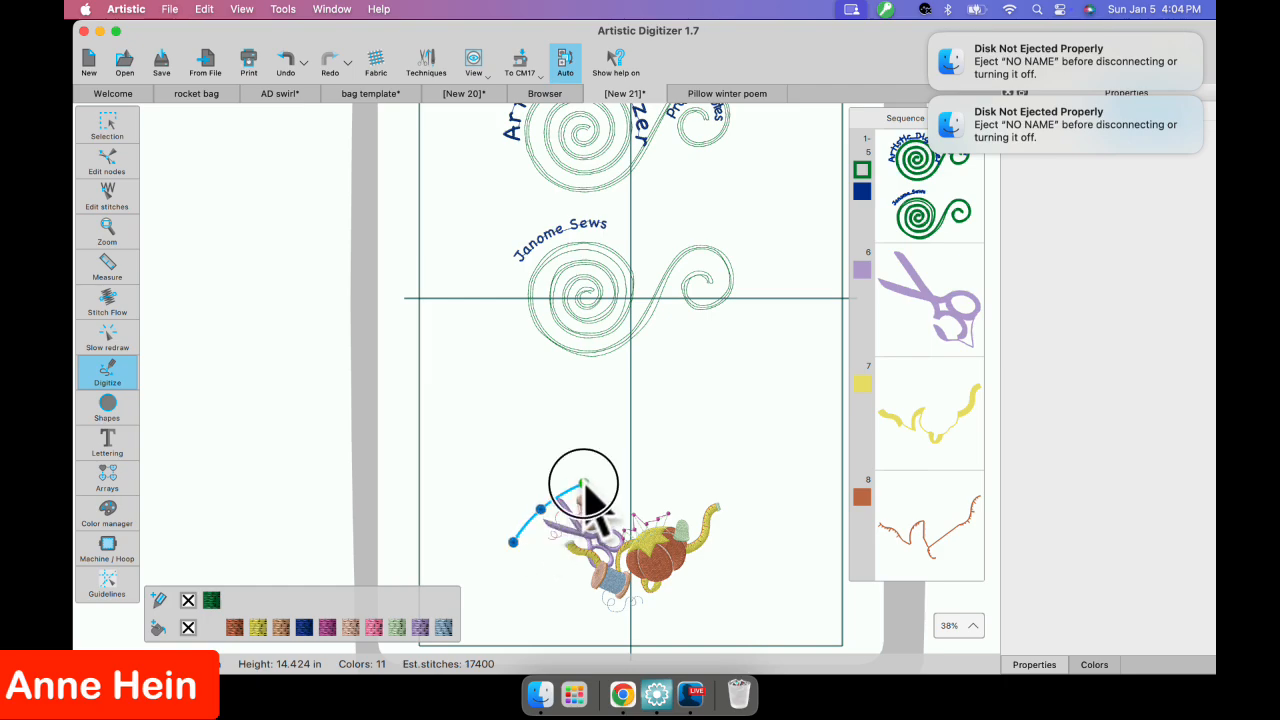
click(627, 495)
click(658, 507)
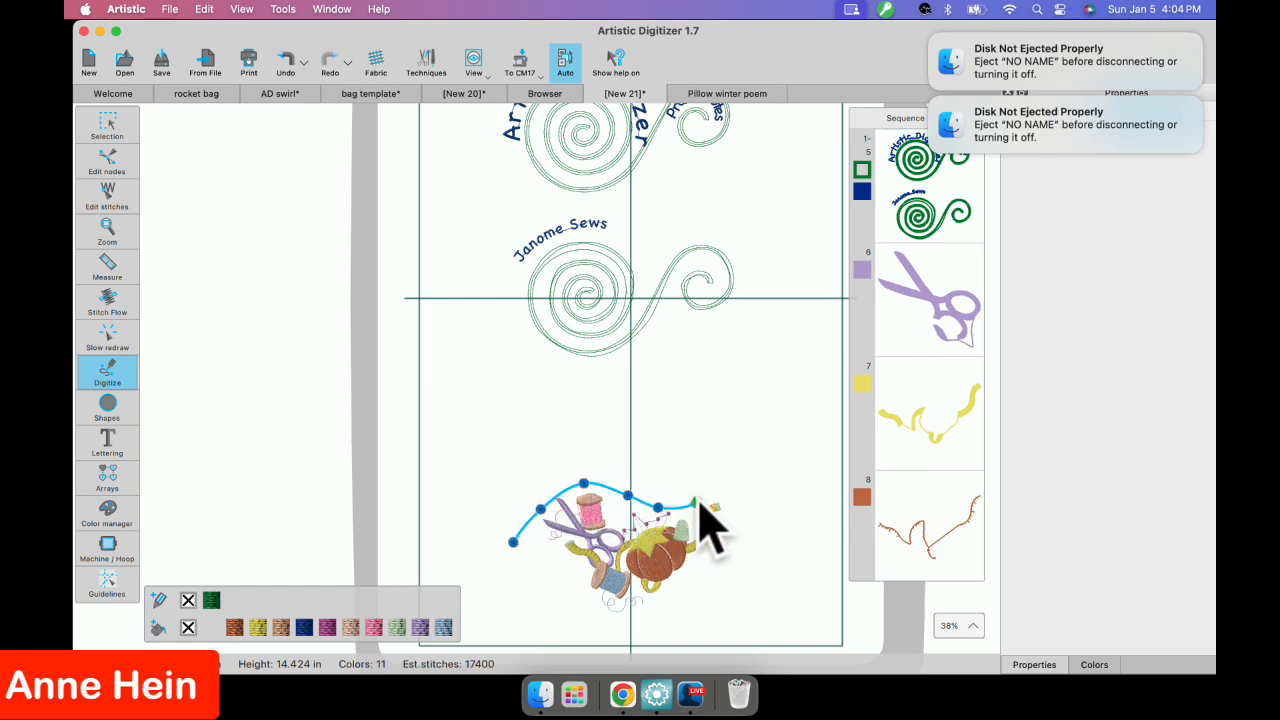
click(696, 502)
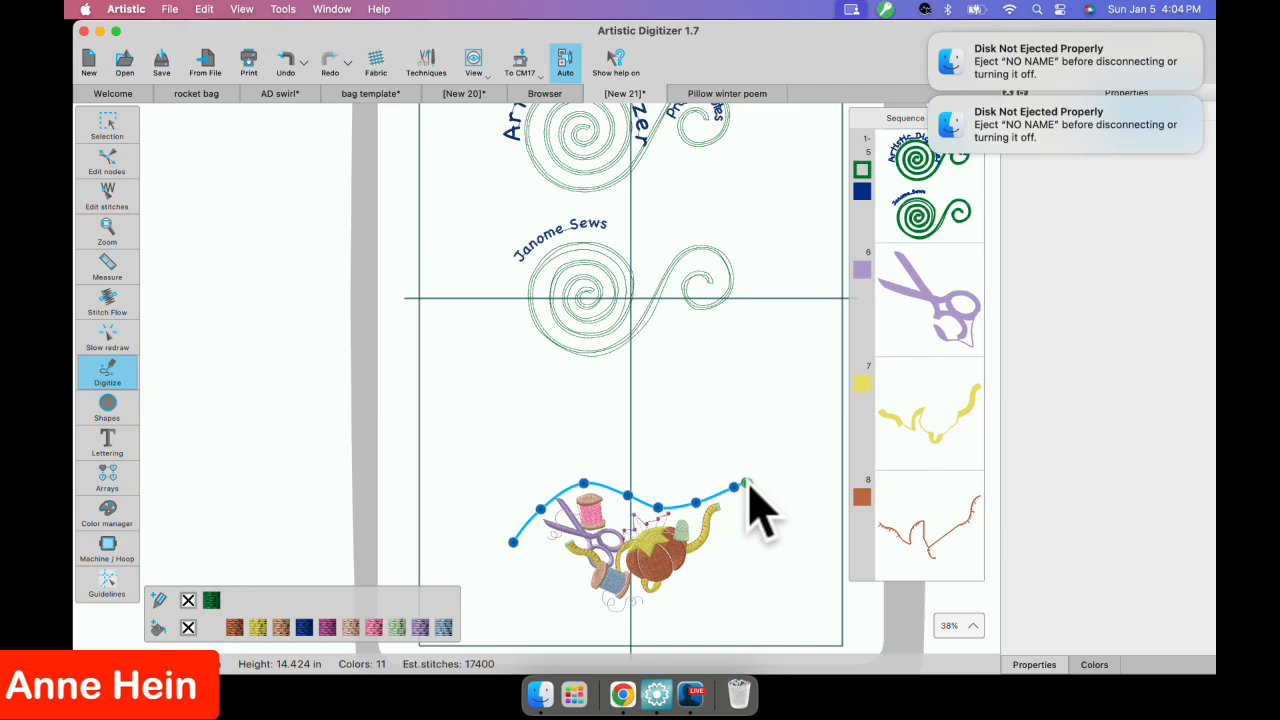
click(762, 493)
right_click(788, 514)
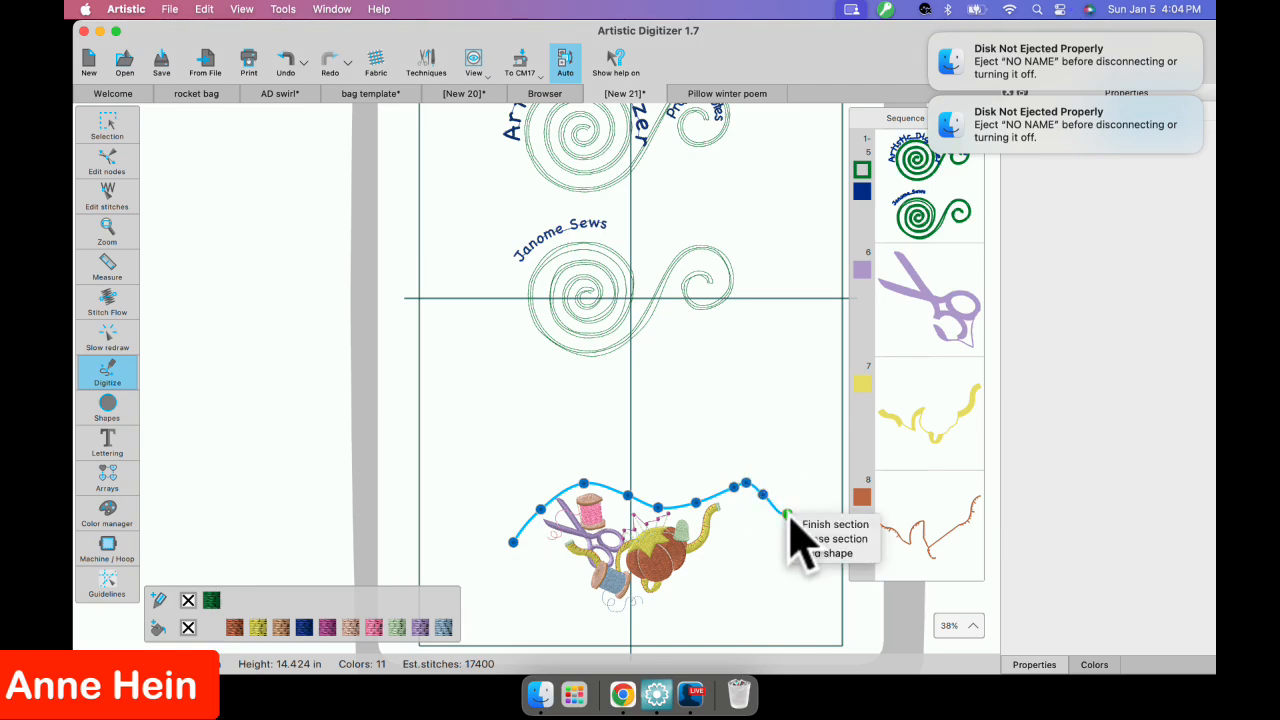
click(812, 554)
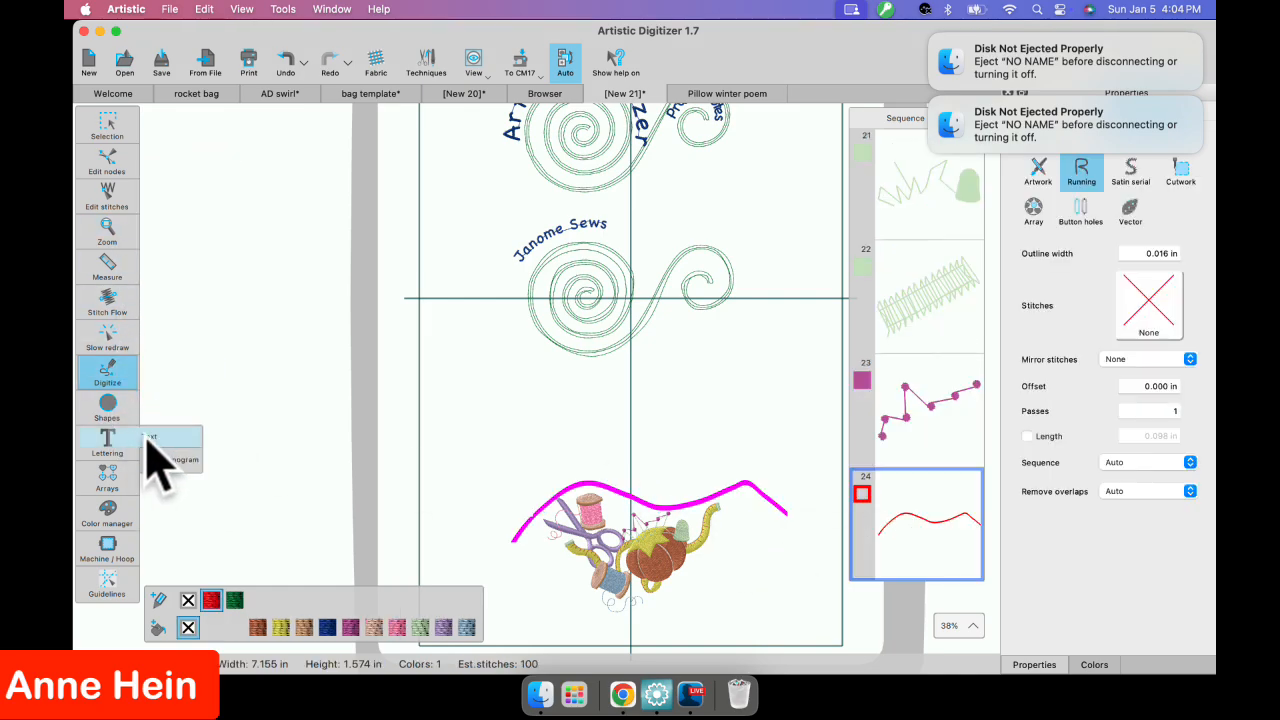
Add the lettering "Janome sewing school" in the Chalkboard font above the wavy curve.
click(125, 445)
click(482, 458)
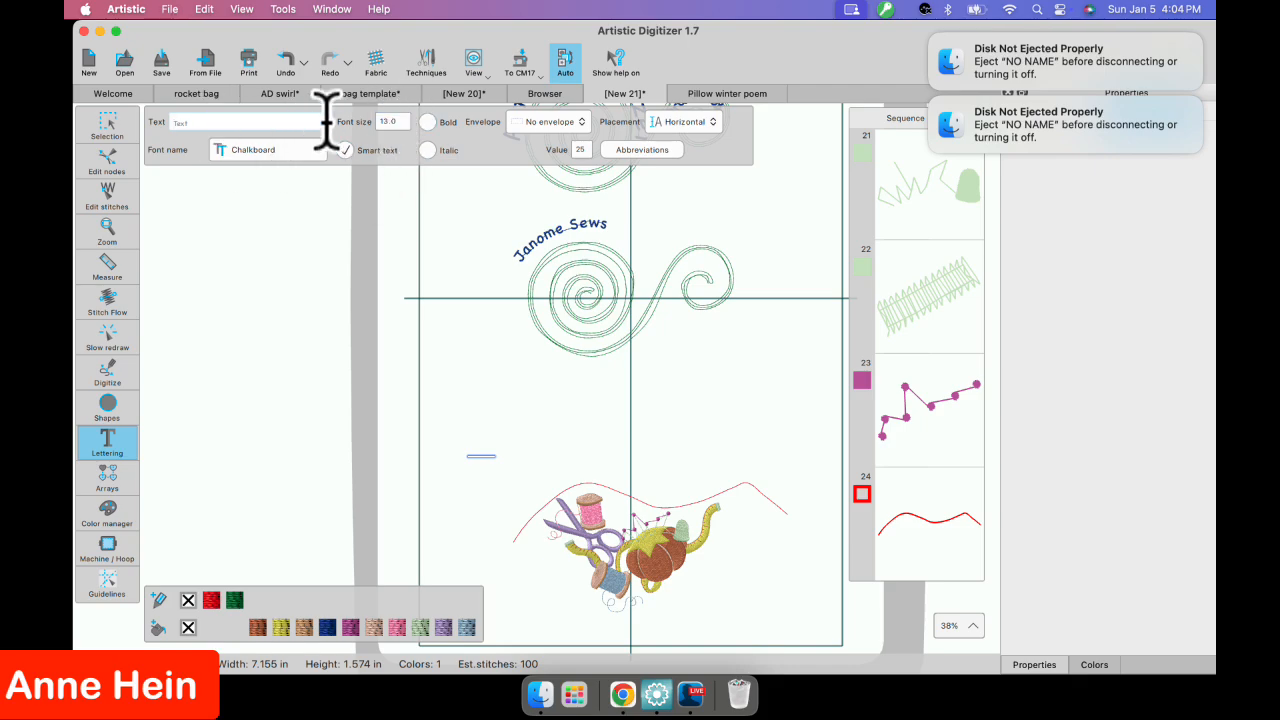
text(Janome)
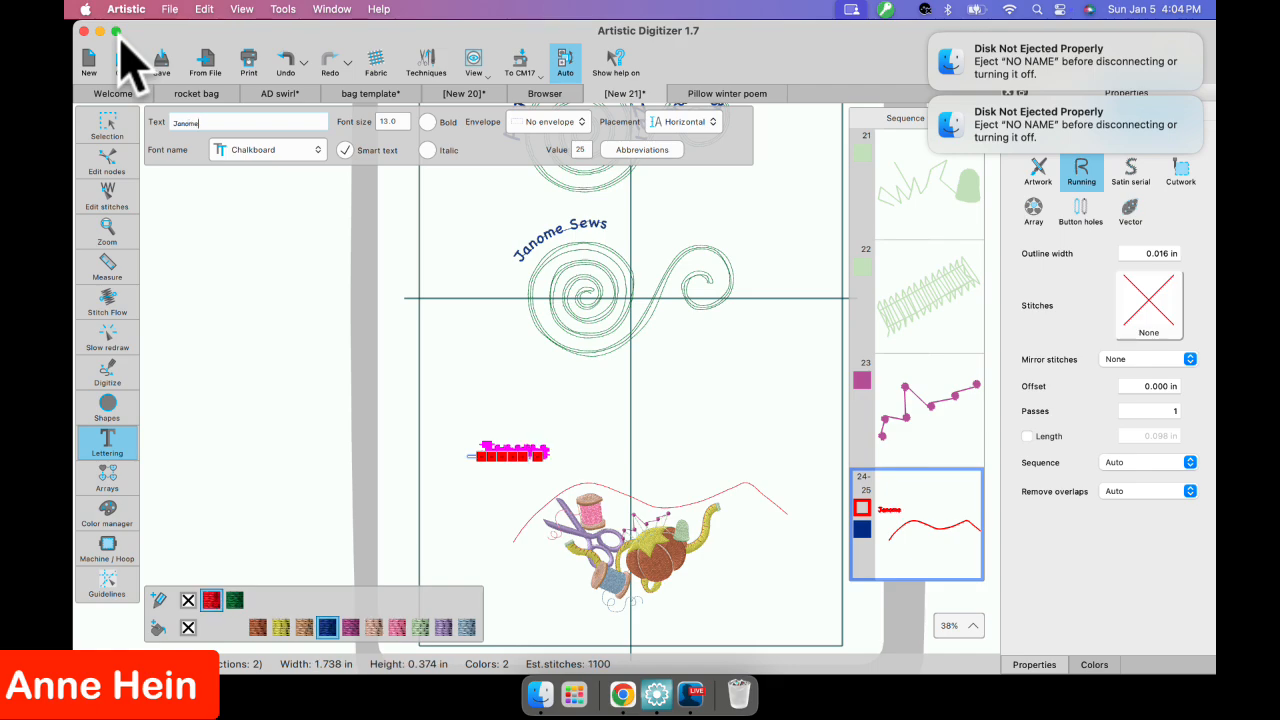
text( sewing)
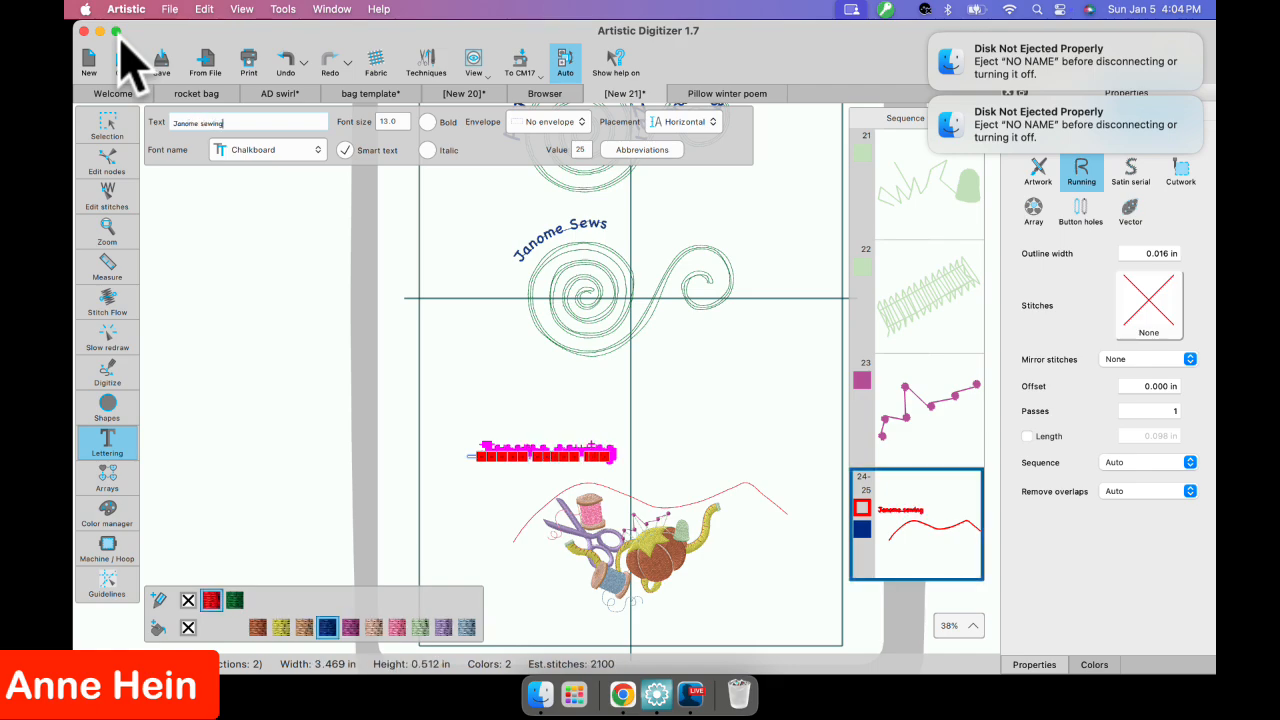
text( school)
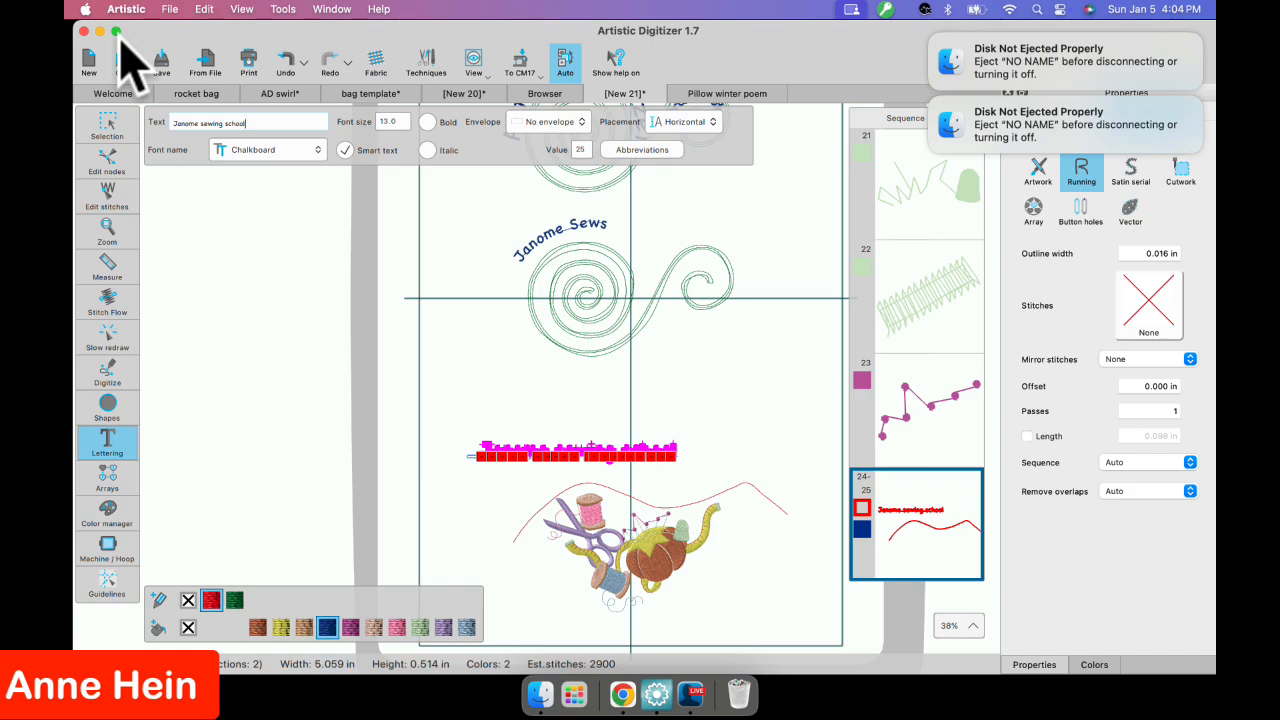
click(106, 124)
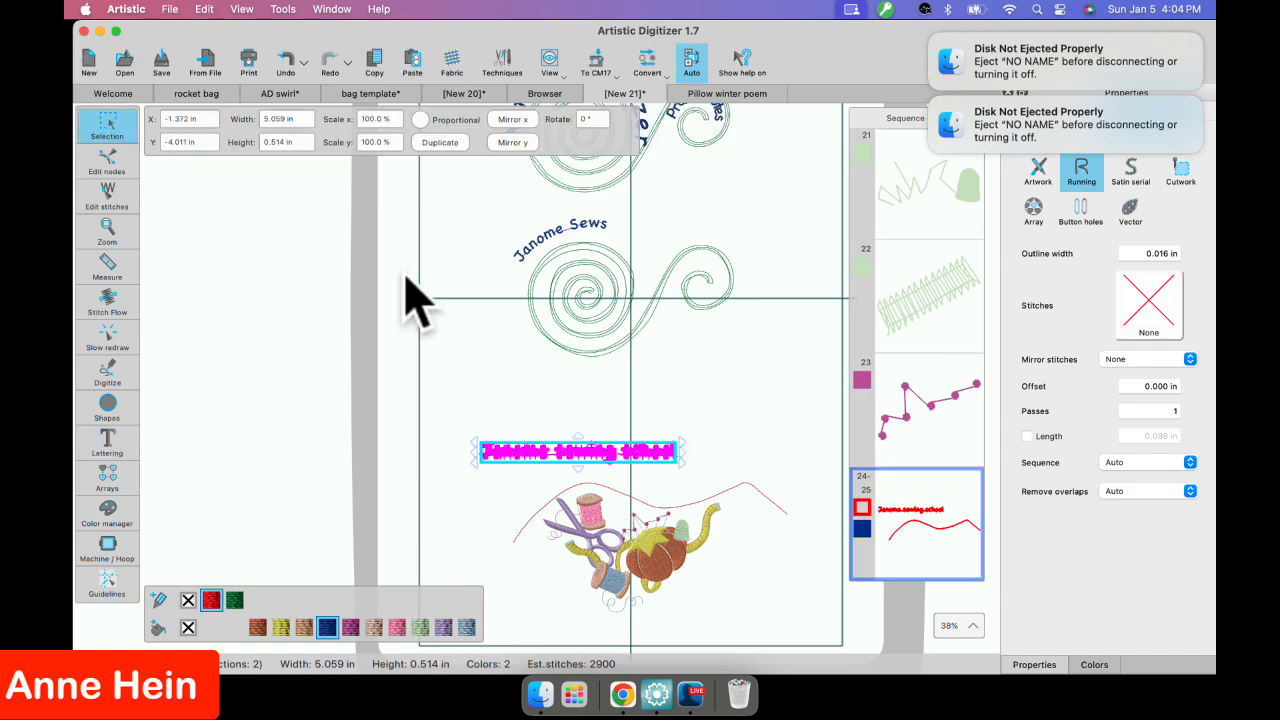
Select the wavy curve together with the "Janome sewing school" lettering and apply the curve as its path.
shift+click(744, 484)
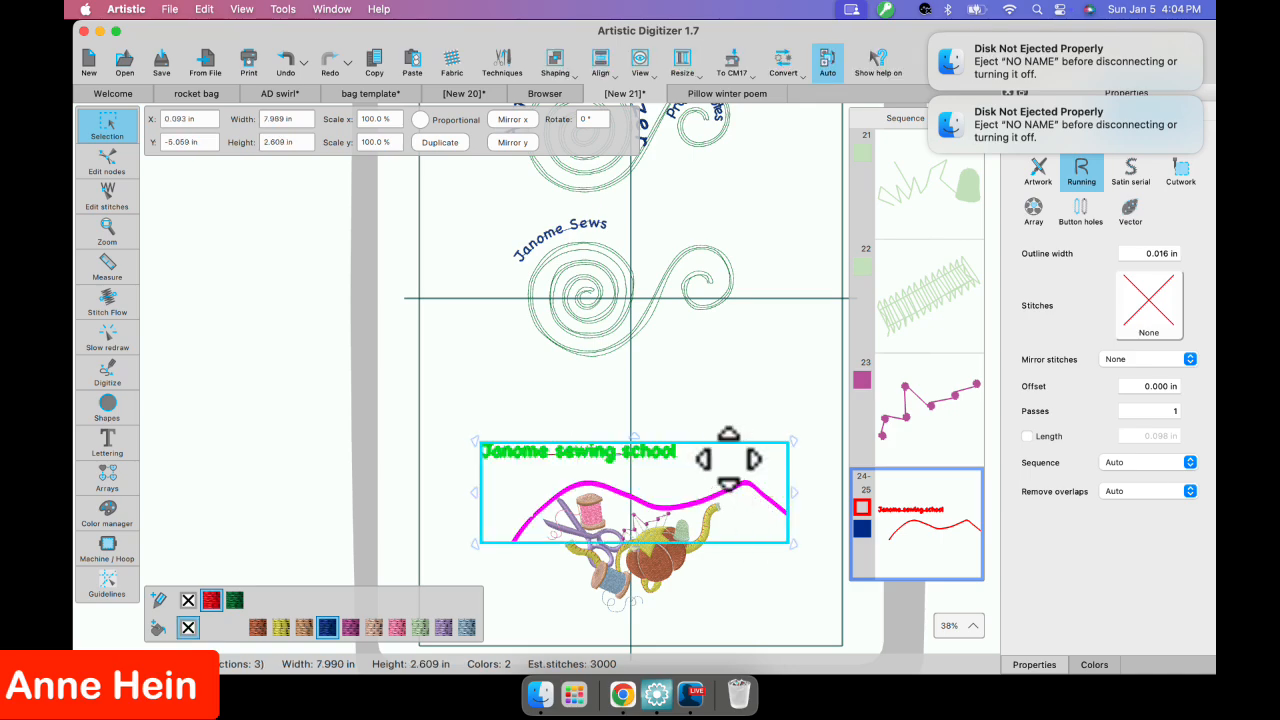
right_click(727, 457)
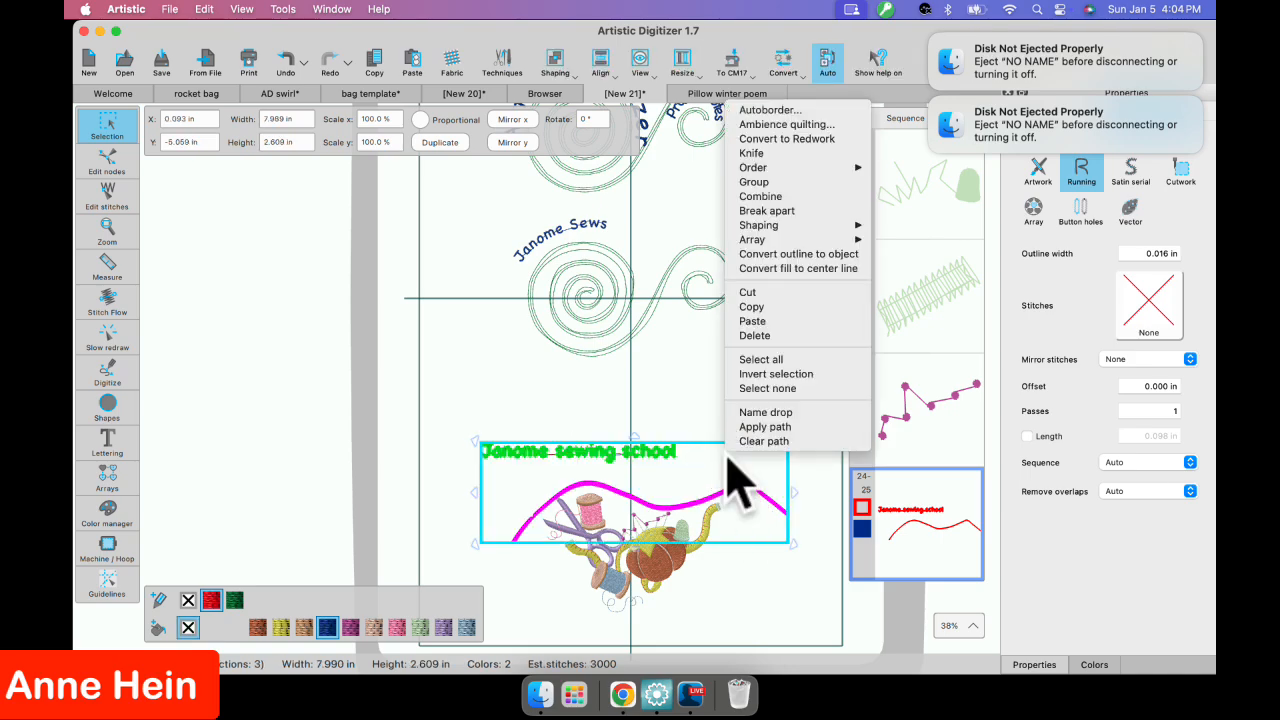
click(770, 427)
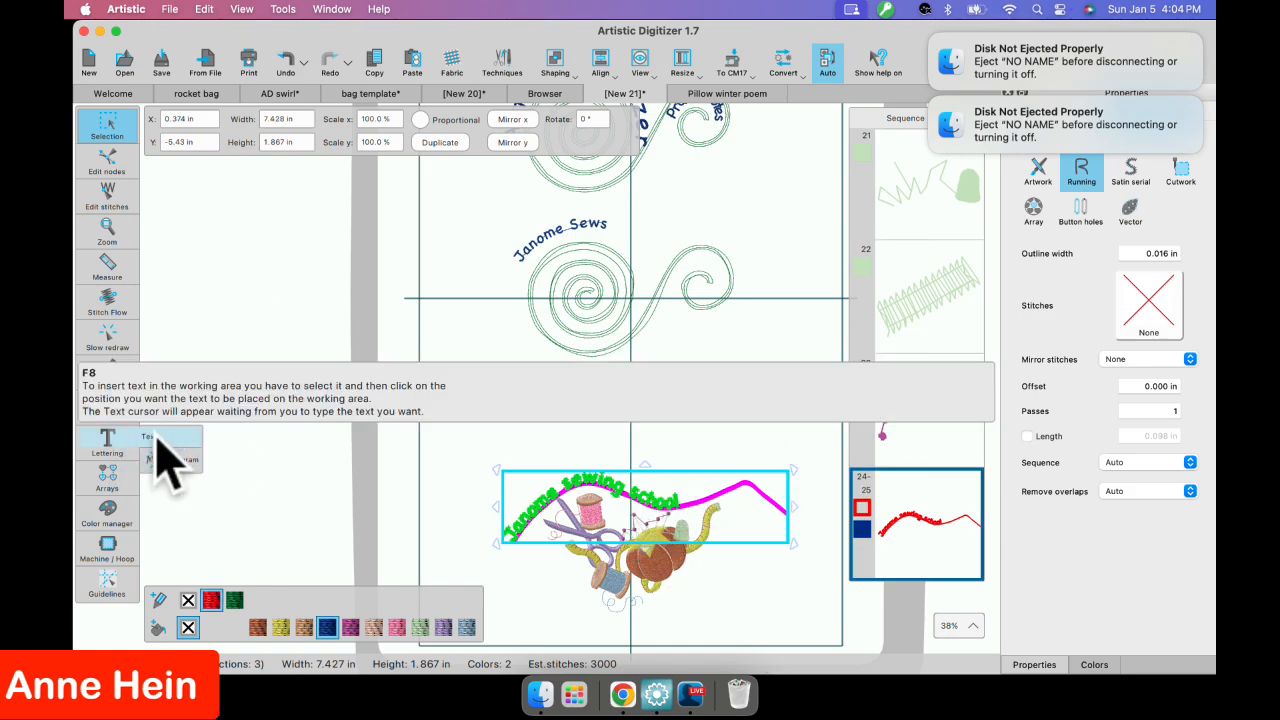
Extend the lettering on the wavy path to read "Janome sewing school great fun too" and deselect it.
click(108, 440)
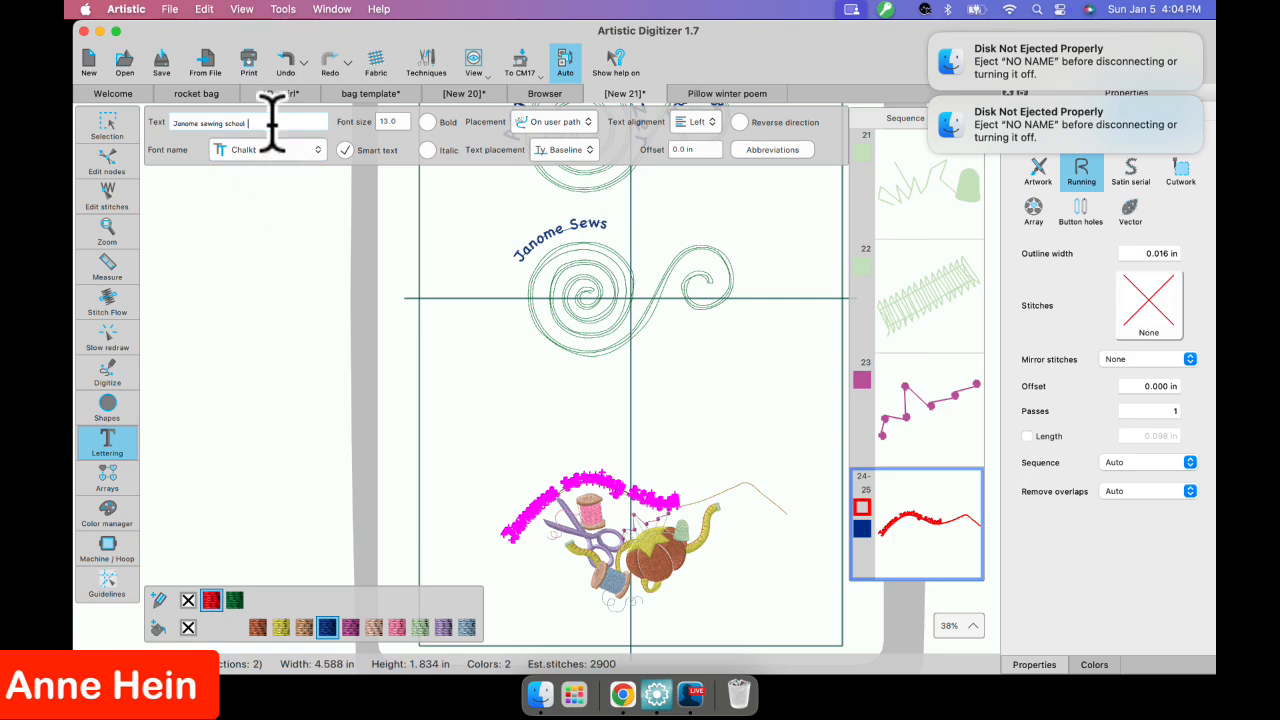
text(grea)
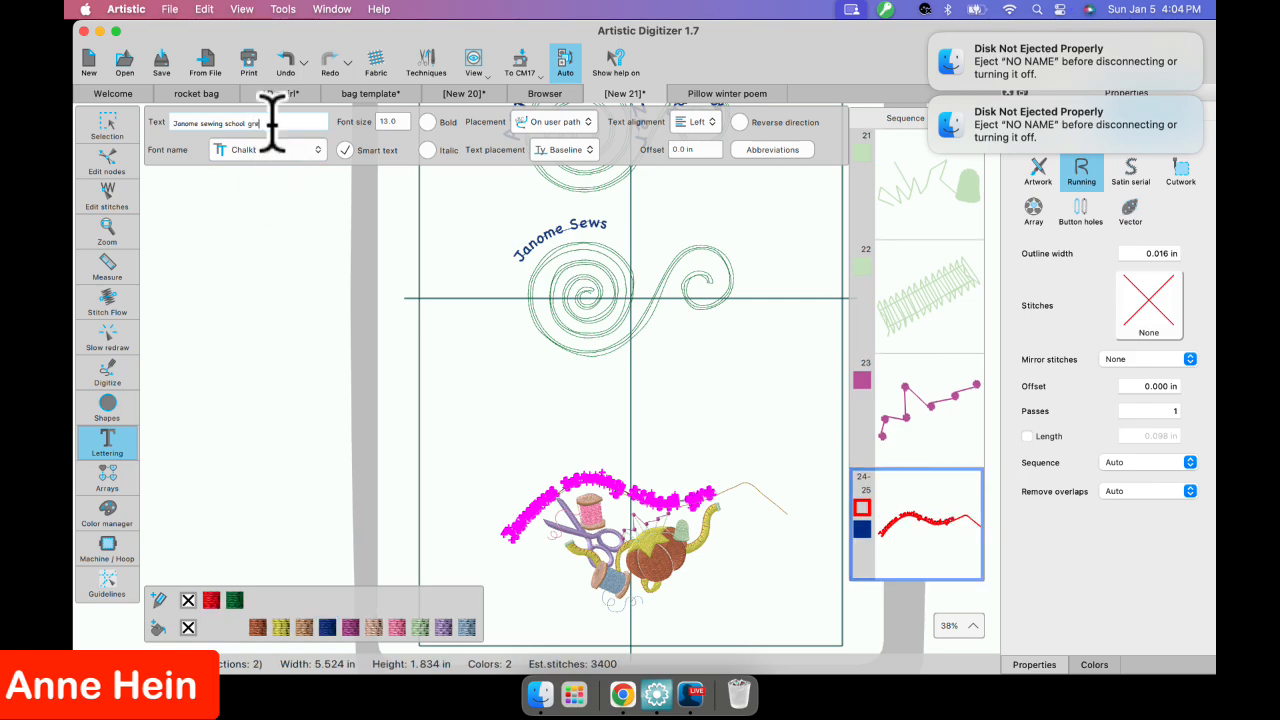
text(t fun)
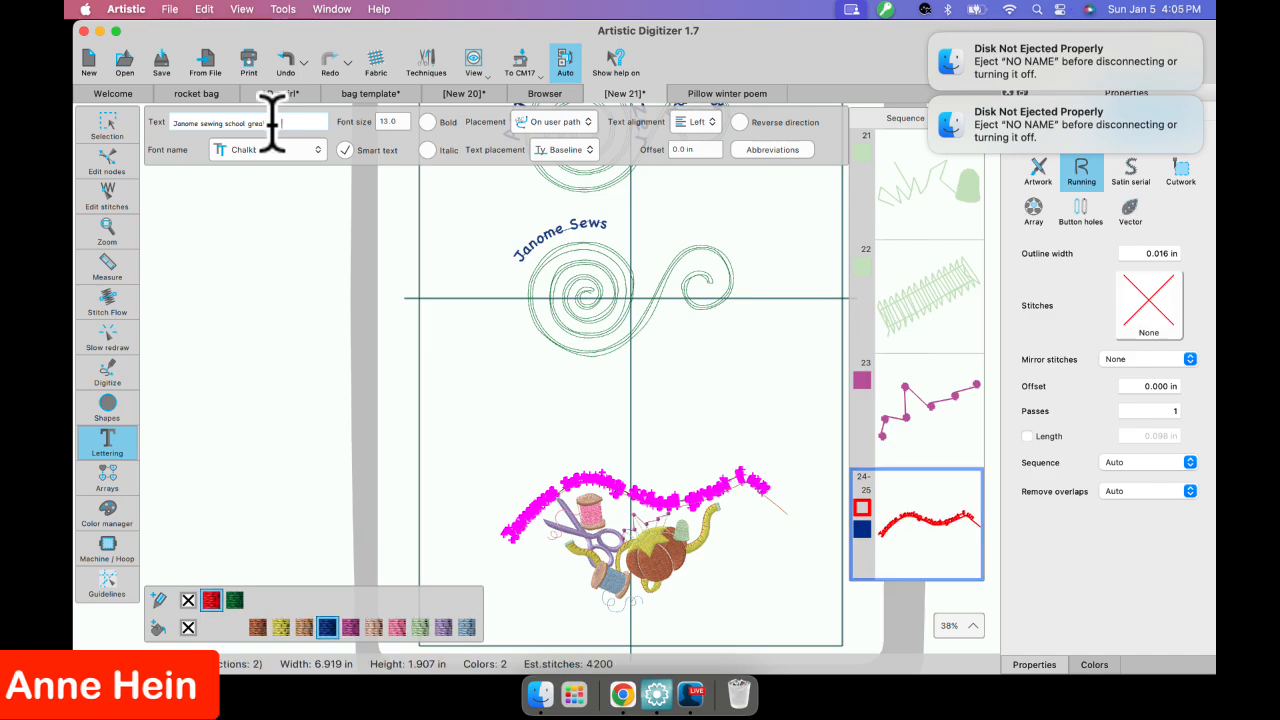
text( had)
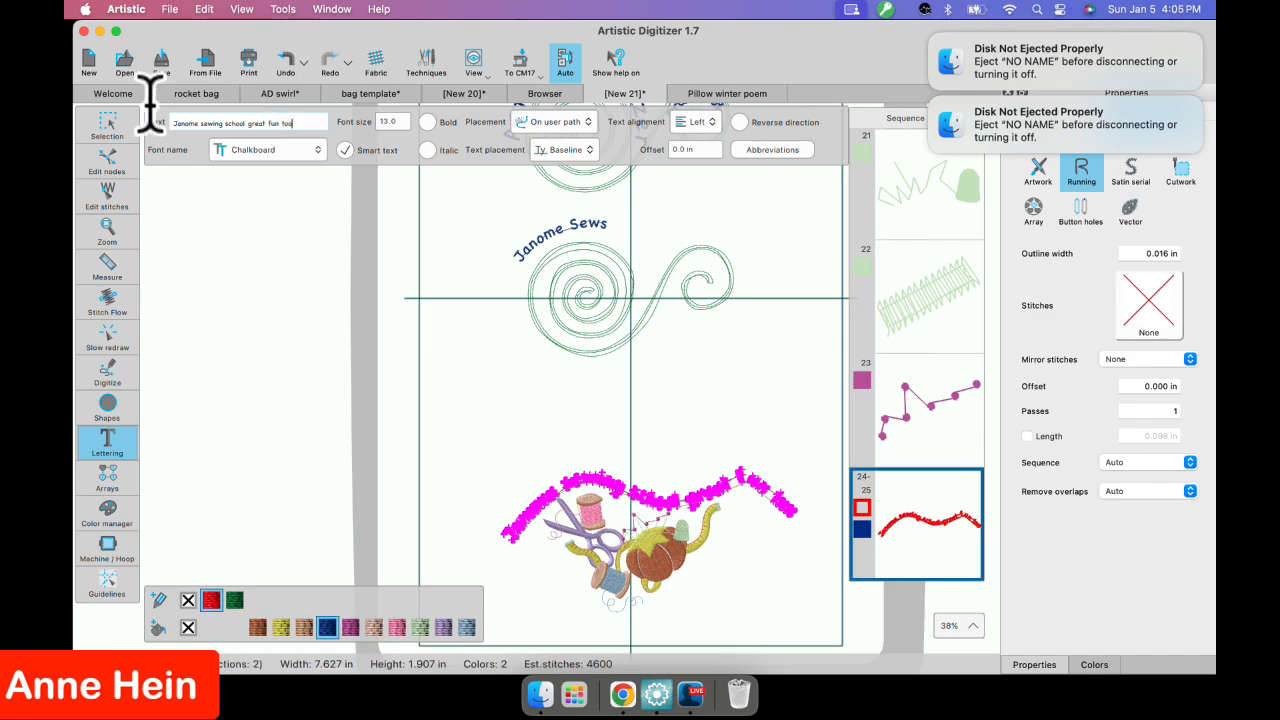
click(107, 125)
click(748, 400)
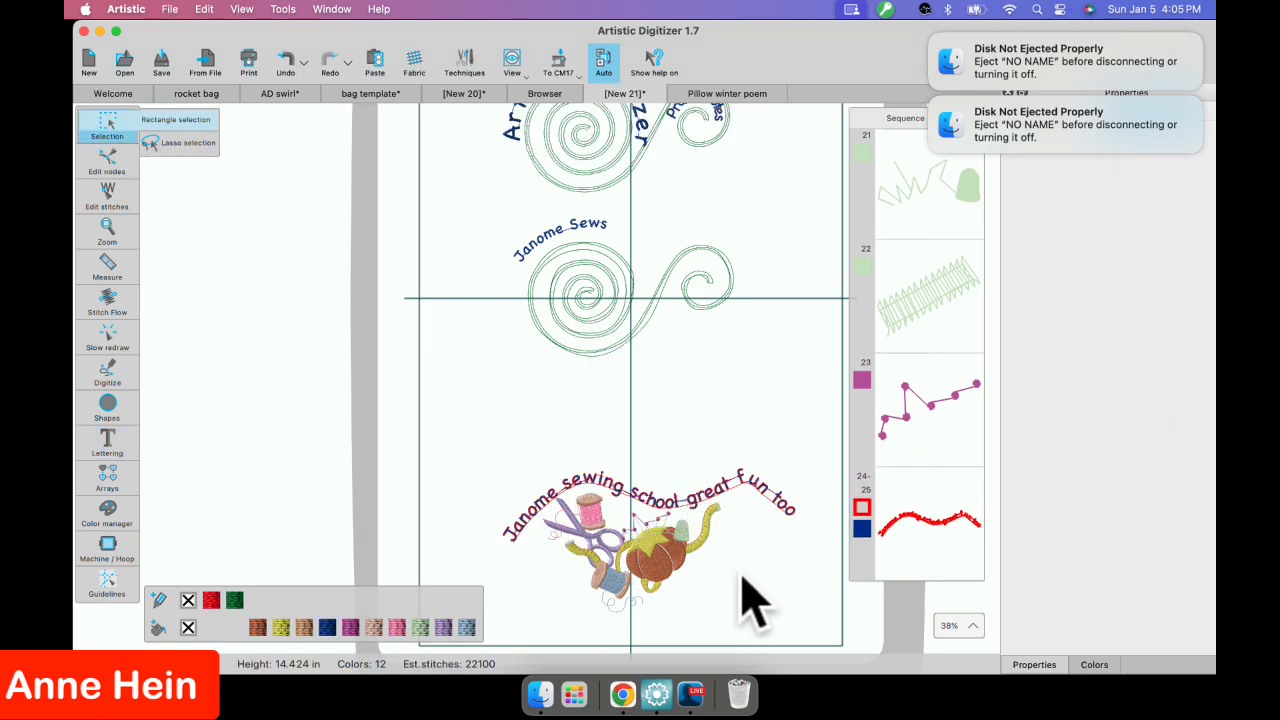
scroll(694, 534, up, 3)
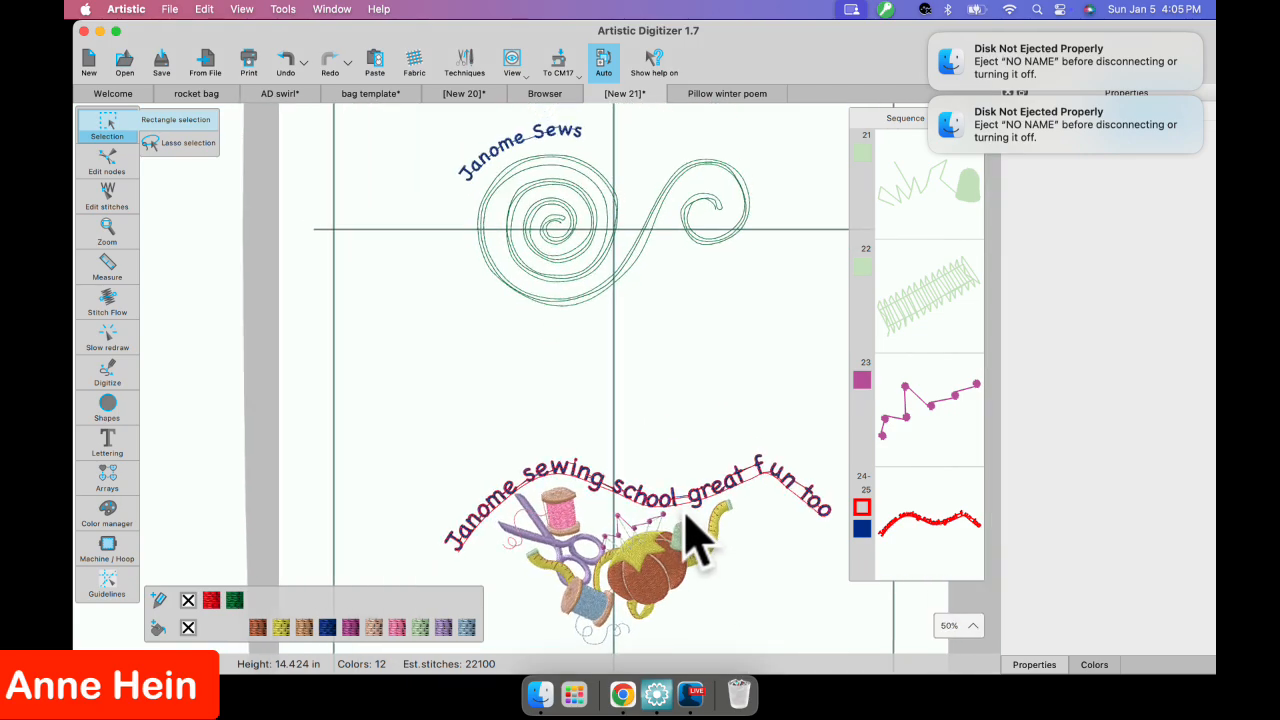
scroll(694, 534, down, 3)
scroll(694, 550, down, 3)
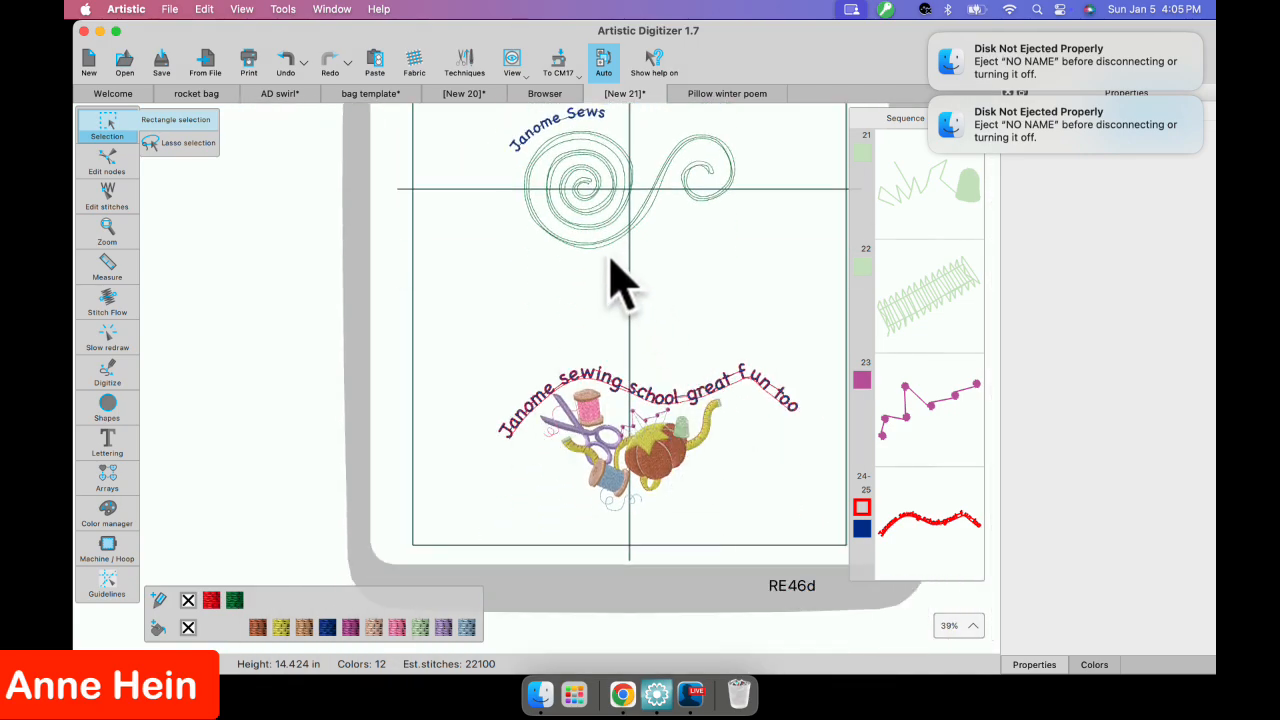
Look at the circles, AD swirl and Squares designs as examples of lettering on a path, opening circles and Squares from the 01 January 2025 folder.
click(548, 95)
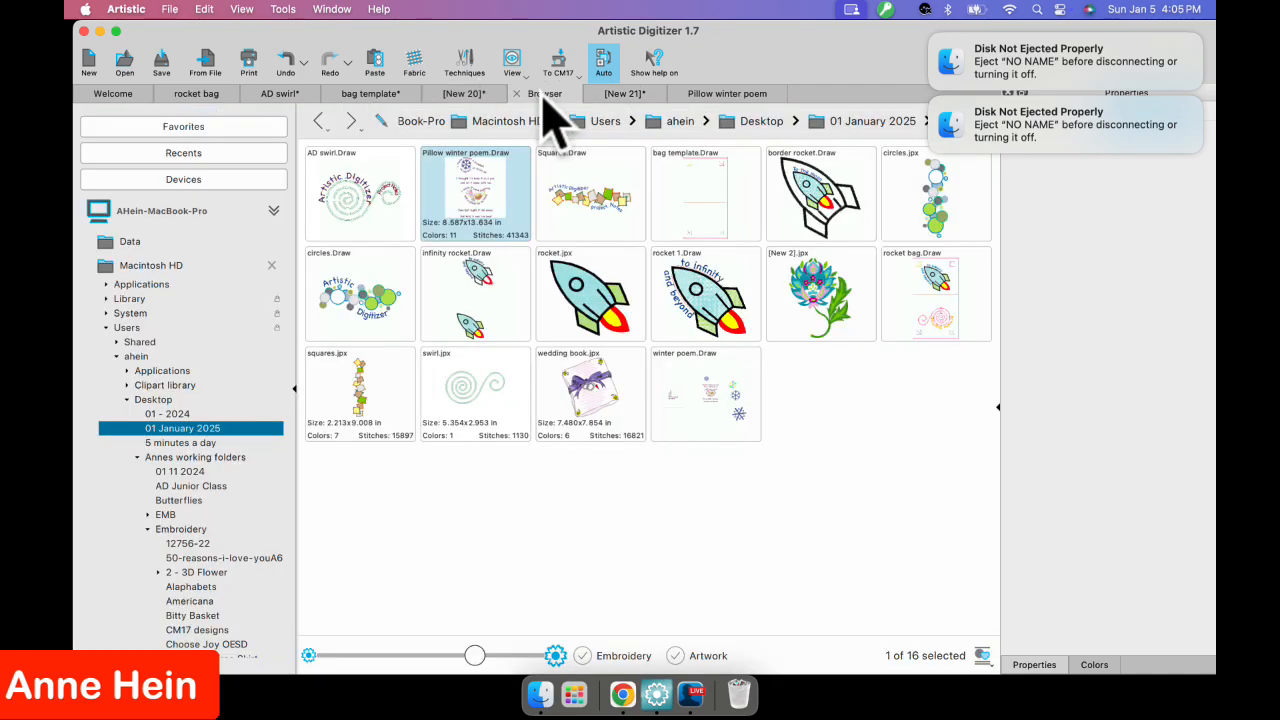
click(366, 308)
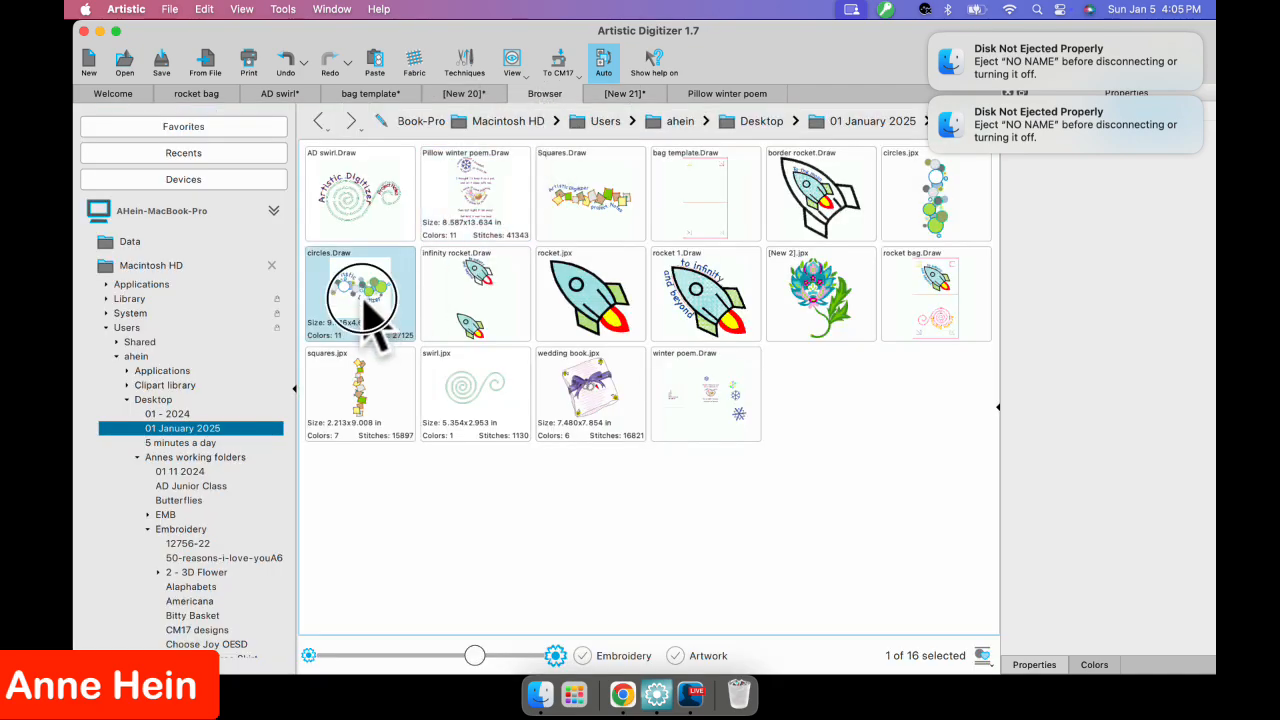
double_click(366, 310)
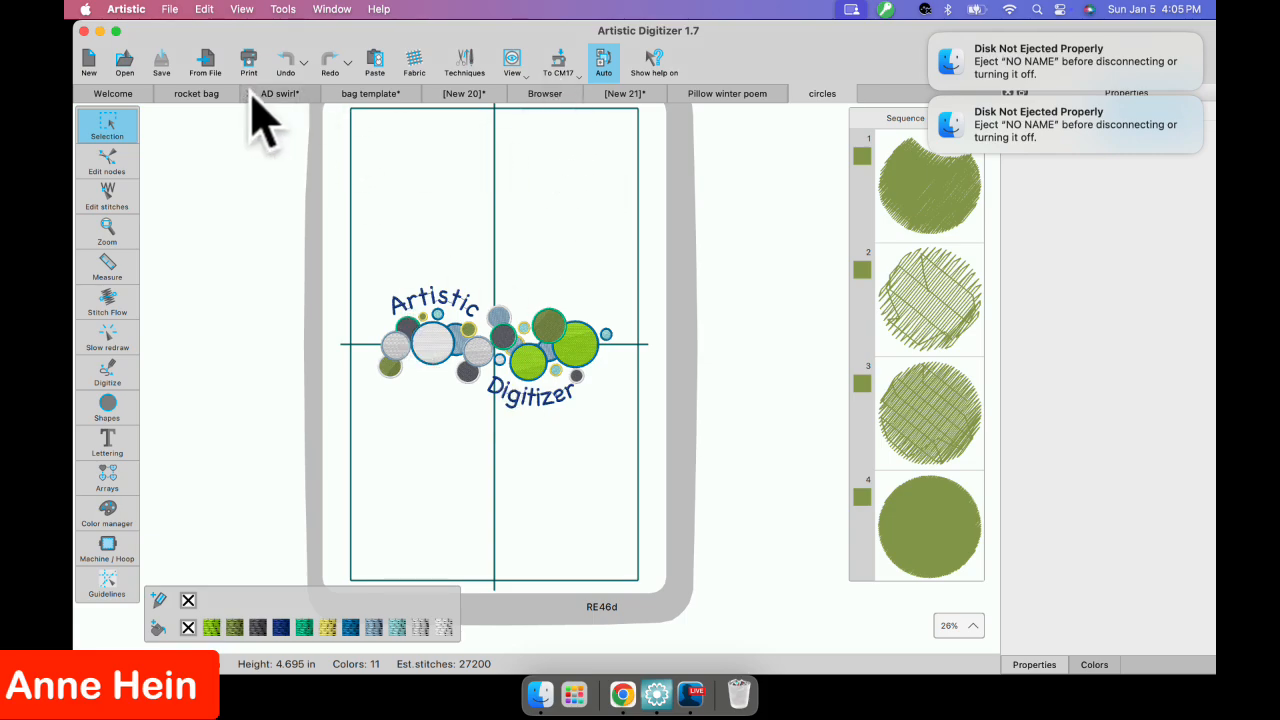
click(279, 94)
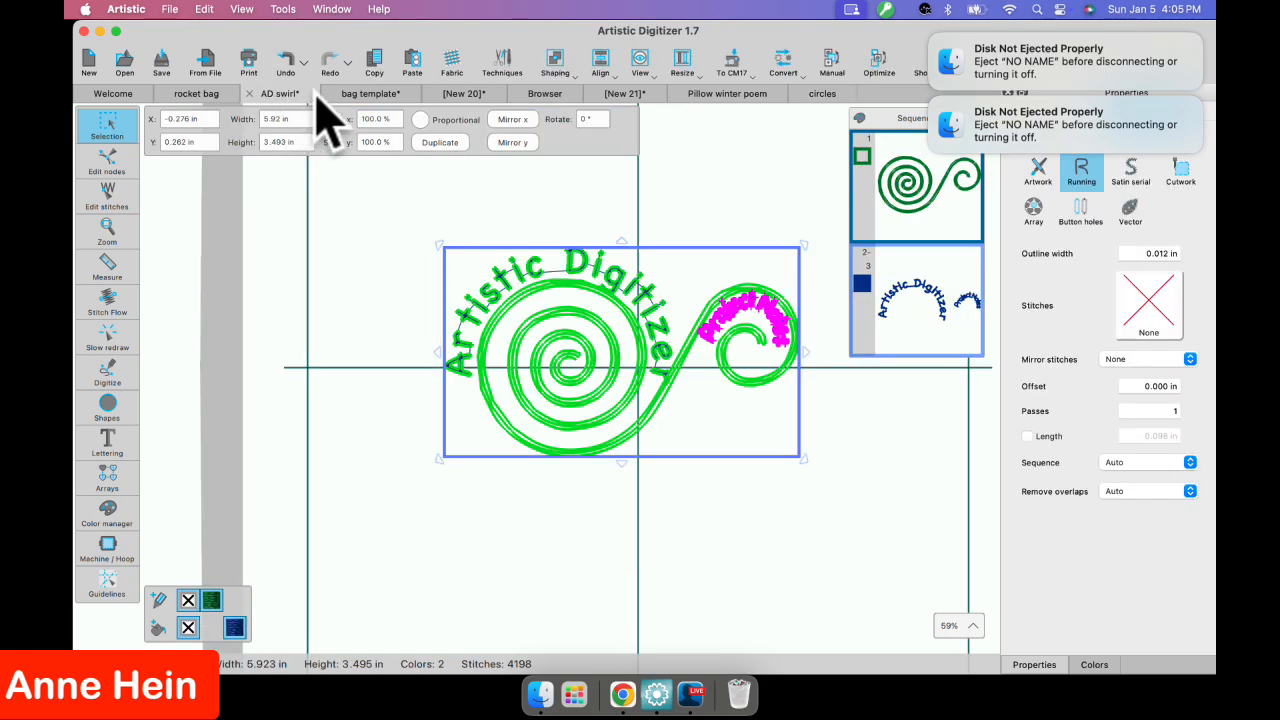
click(545, 95)
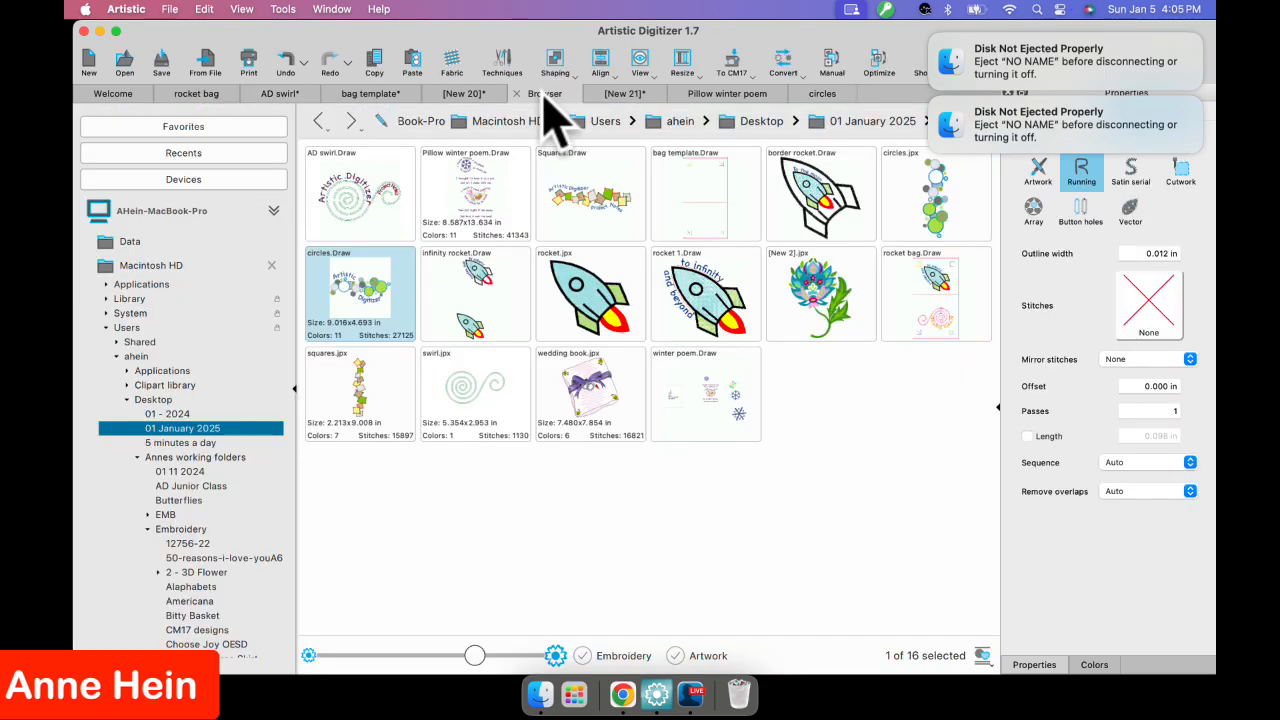
double_click(615, 215)
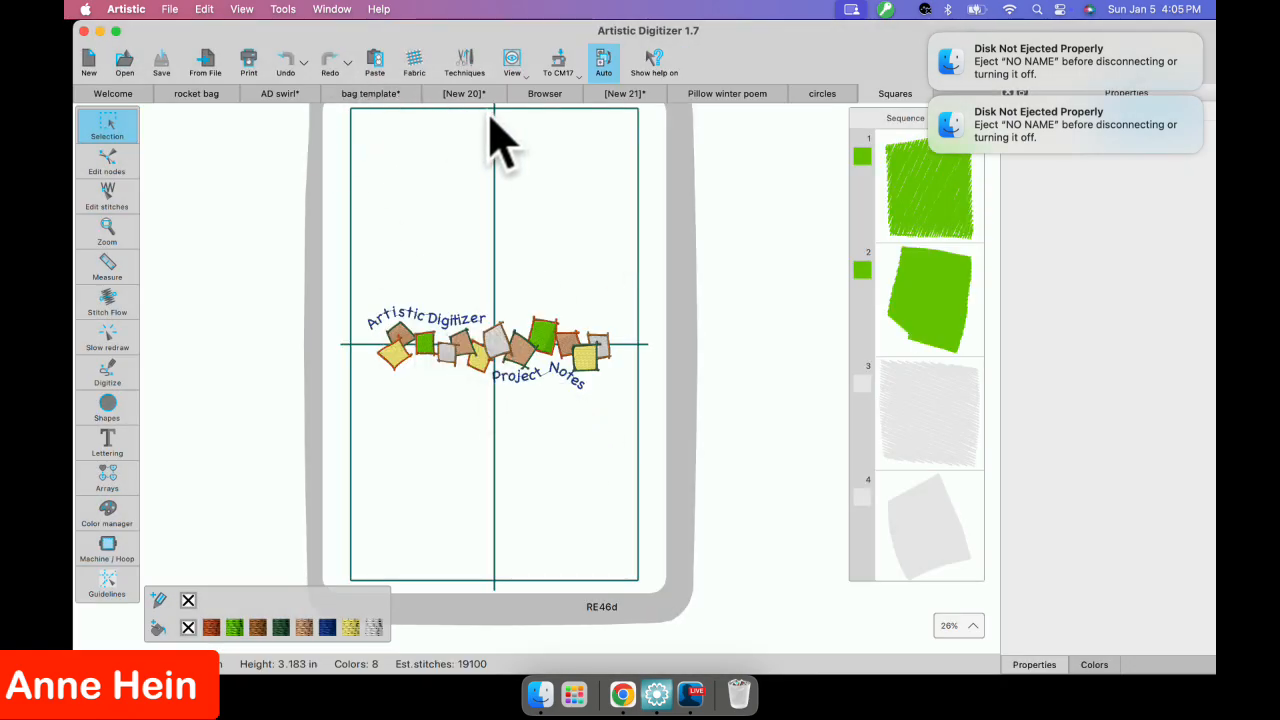
Open the wedding book design from the 01 January 2025 folder and delete its pink background stitching.
click(545, 94)
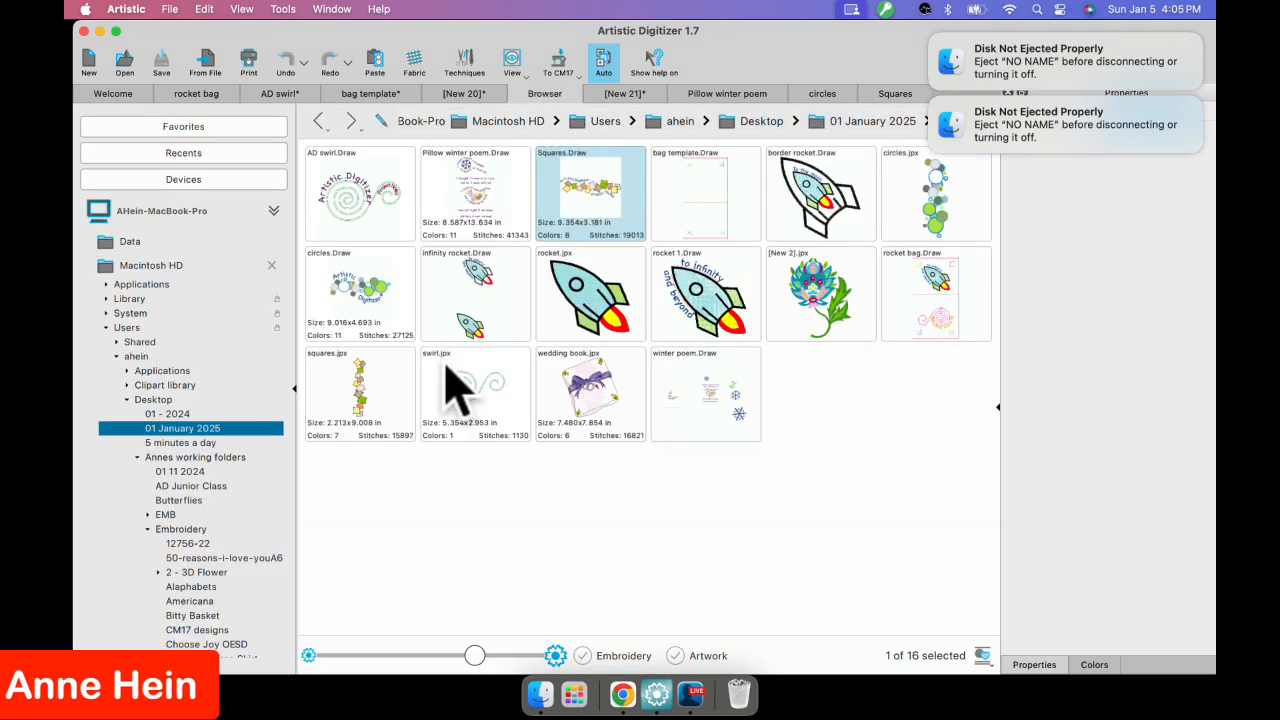
double_click(595, 391)
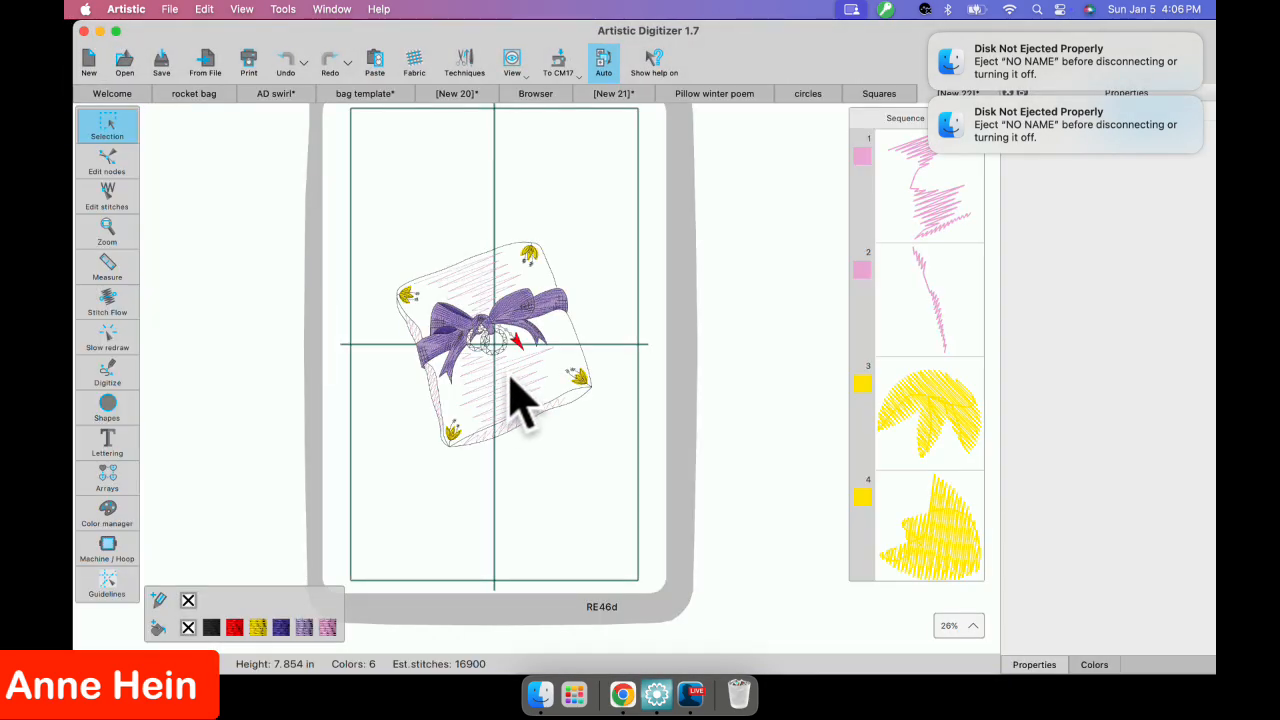
scroll(512, 378, up, 5)
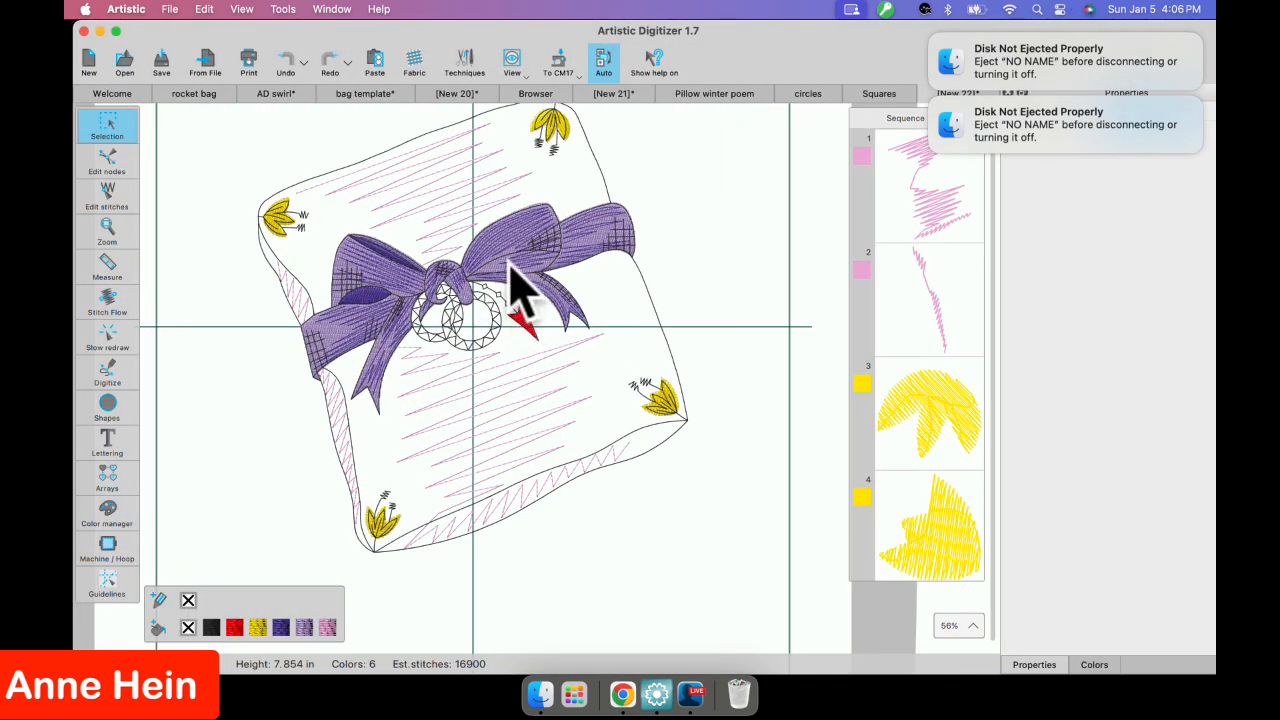
click(449, 229)
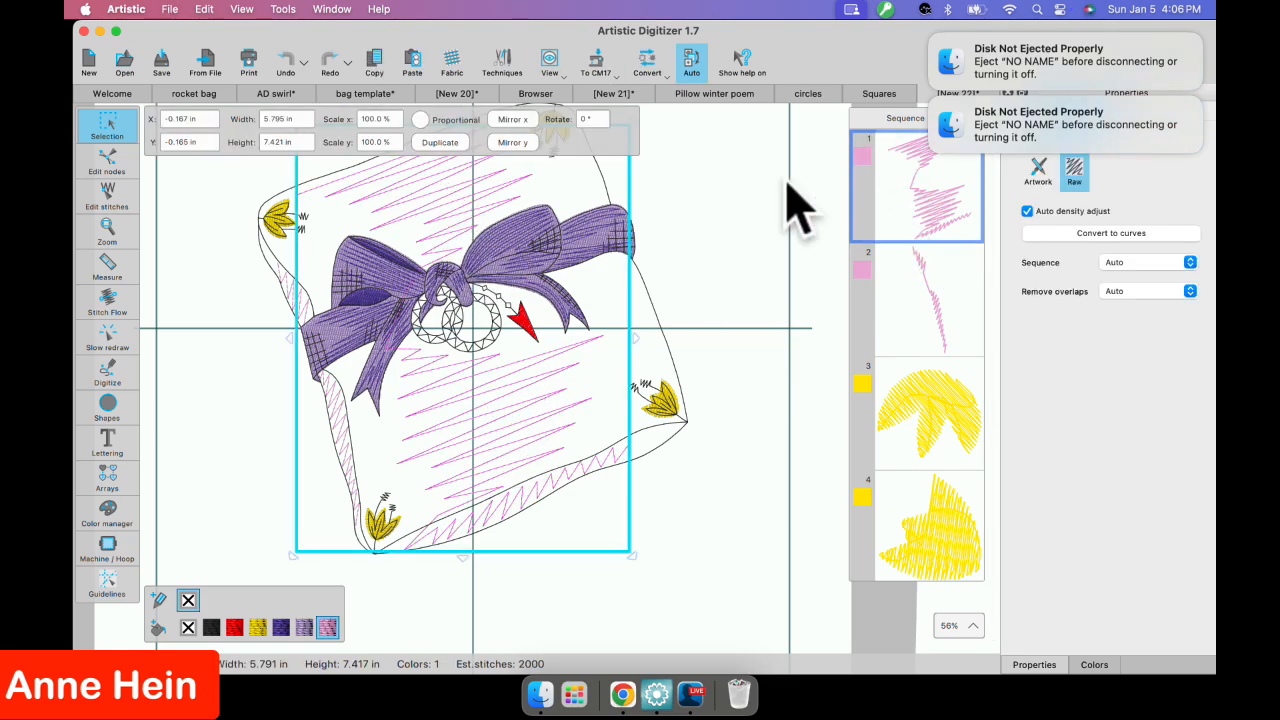
key(Delete)
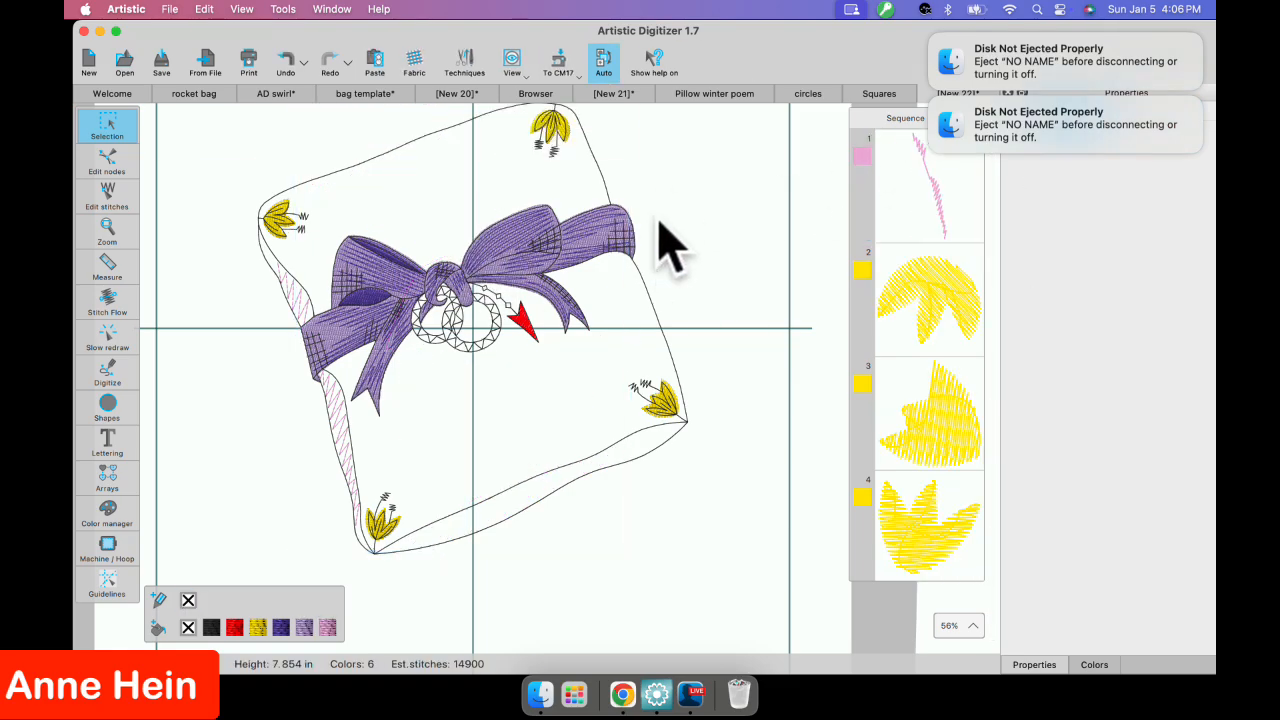
Digitize a wavy open outline about 3.47 in wide and 1.37 in high across the book's upper area, above the purple bow.
click(110, 372)
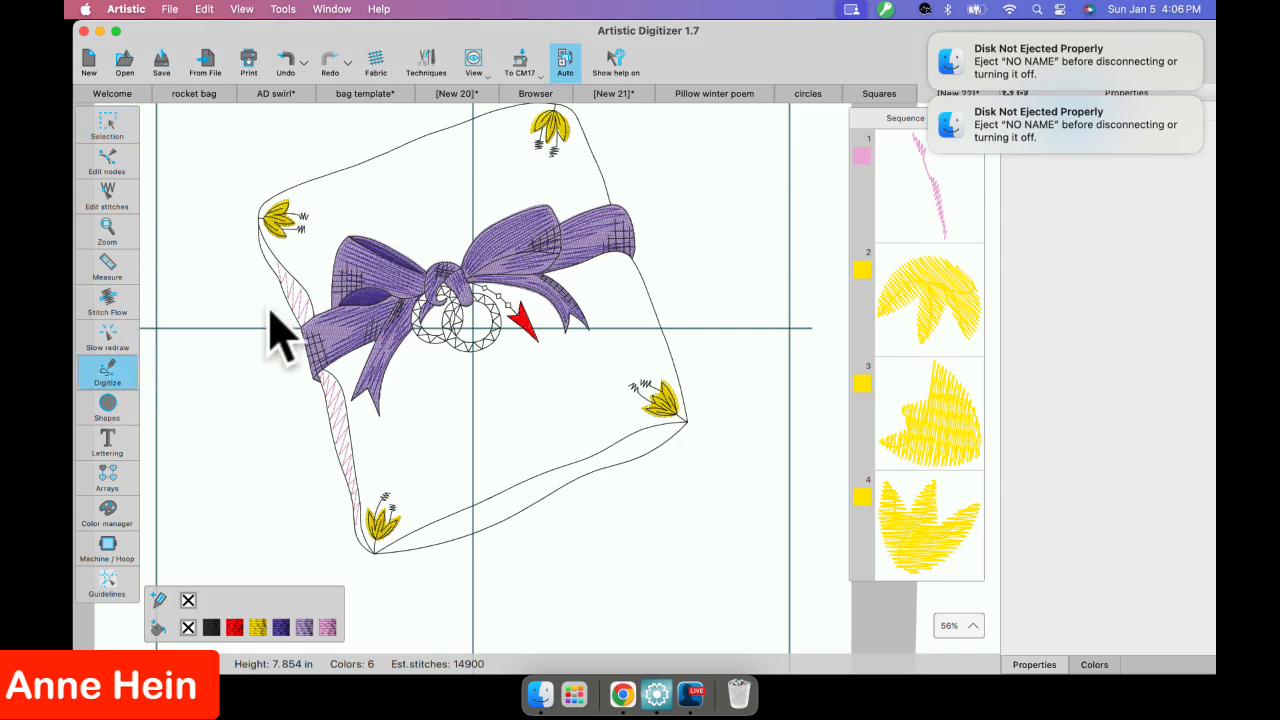
click(325, 233)
click(364, 213)
click(402, 212)
click(442, 199)
click(468, 181)
click(492, 157)
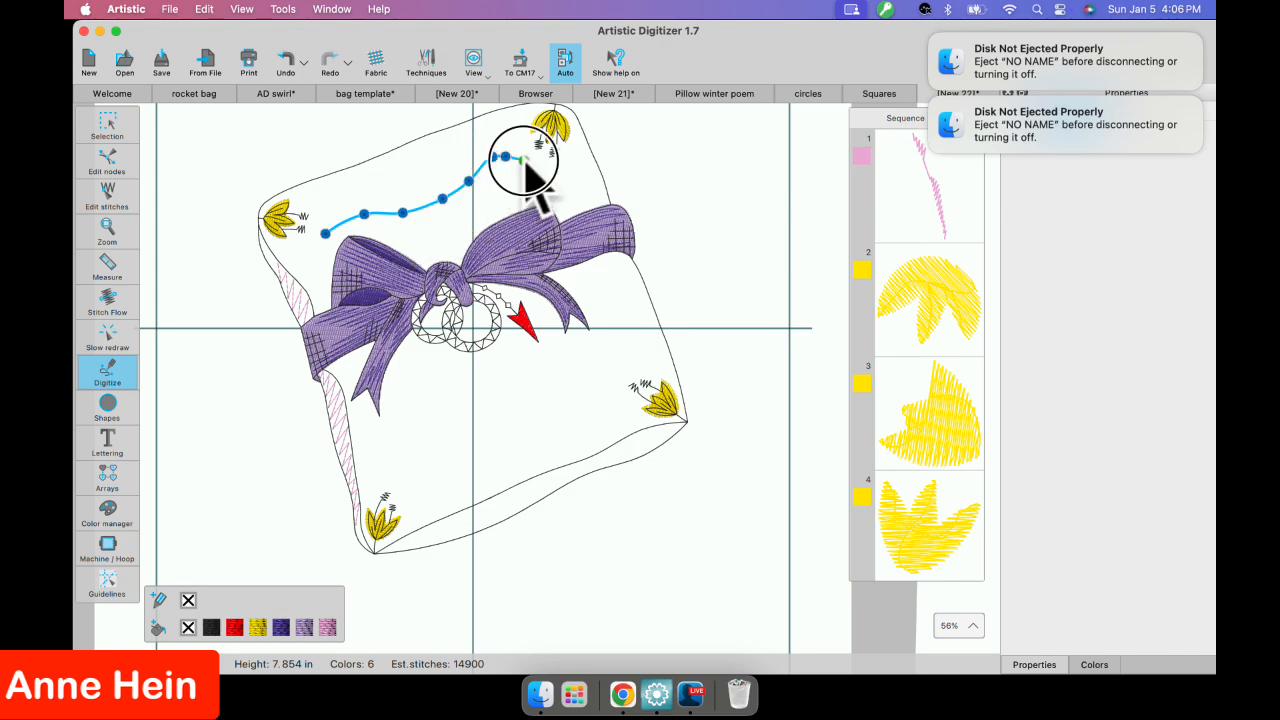
right_click(539, 173)
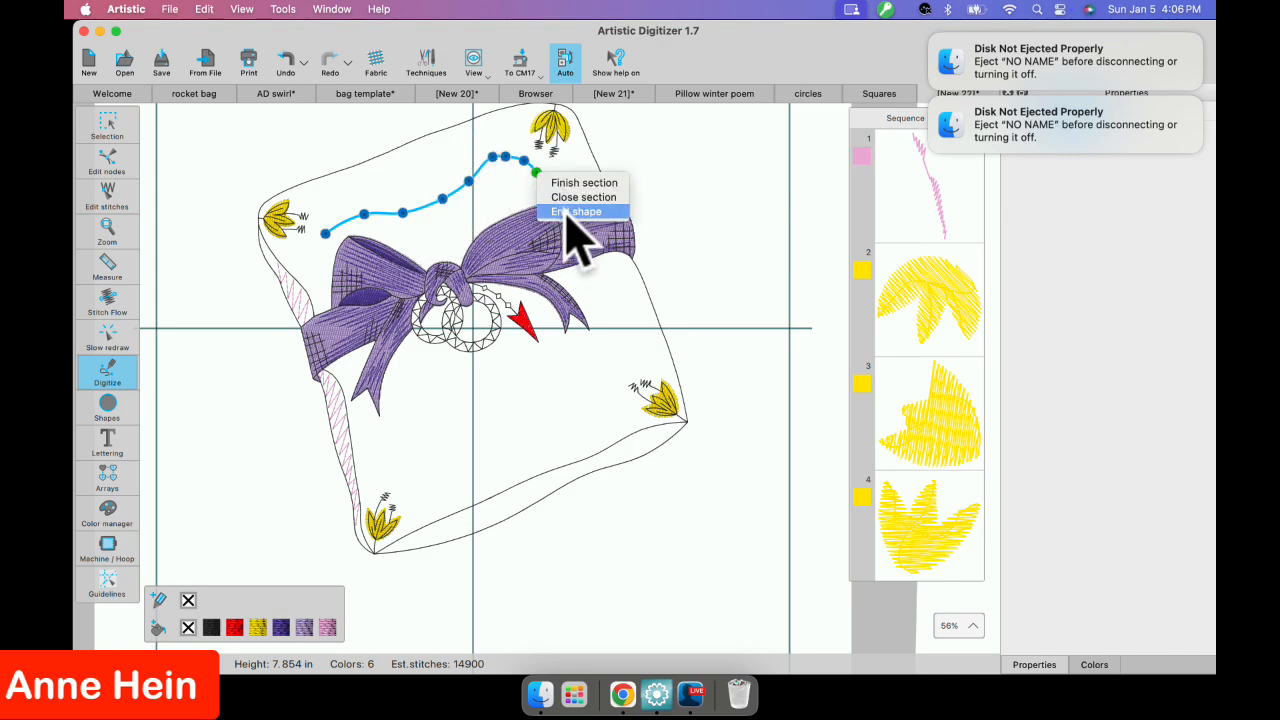
click(565, 213)
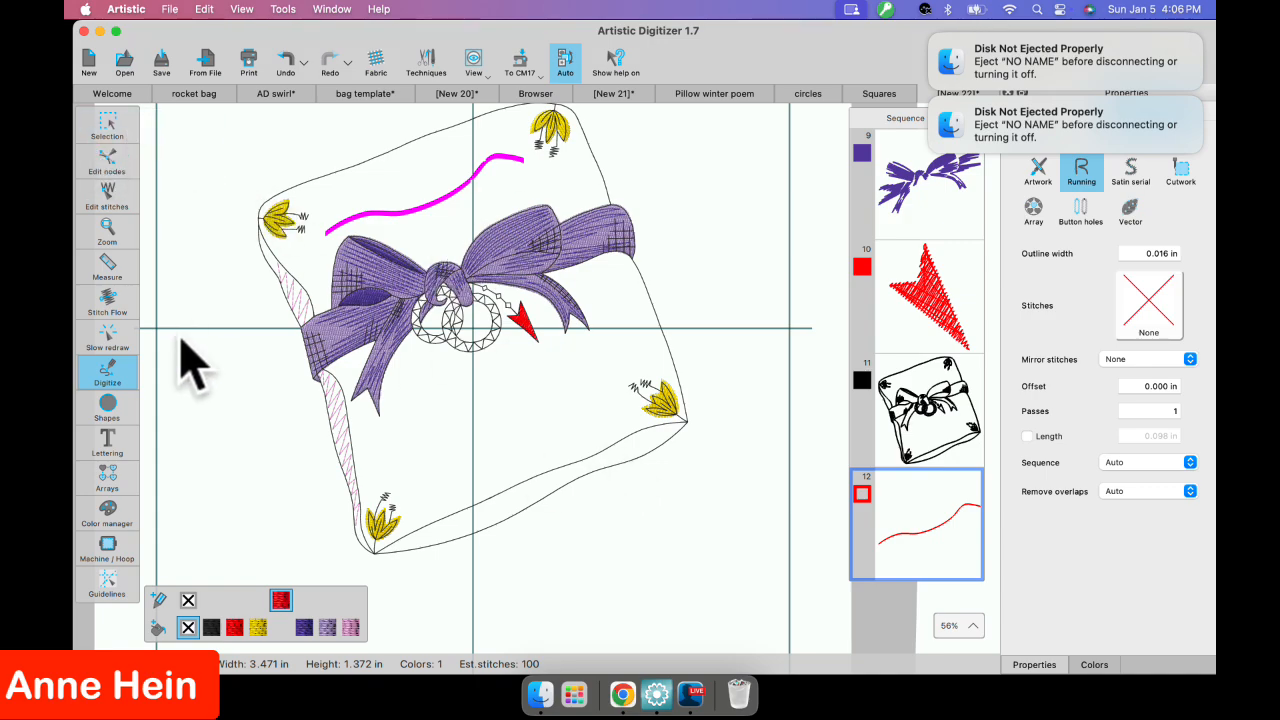
Add the lettering "Happy Wedding" in the blank area below the book design.
scroll(140, 437, left, 1)
mouse_move(108, 432)
click(149, 437)
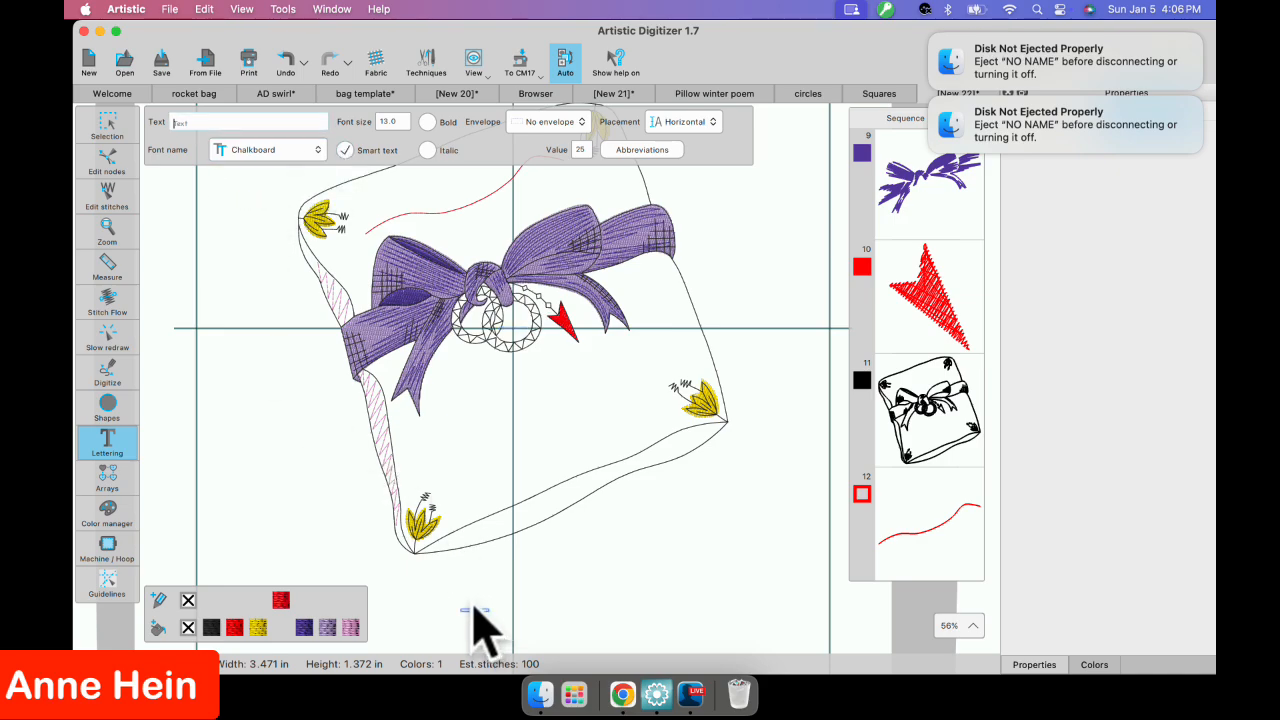
click(474, 608)
text(Happy)
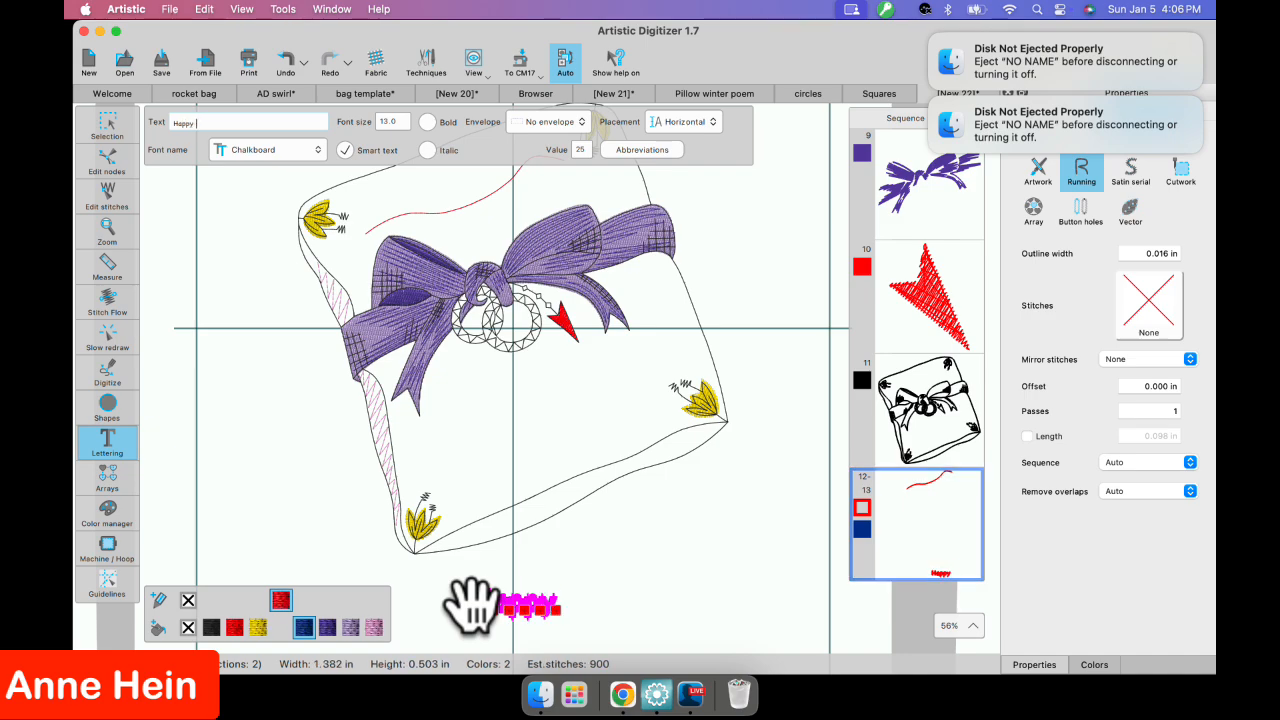
text( Wedding)
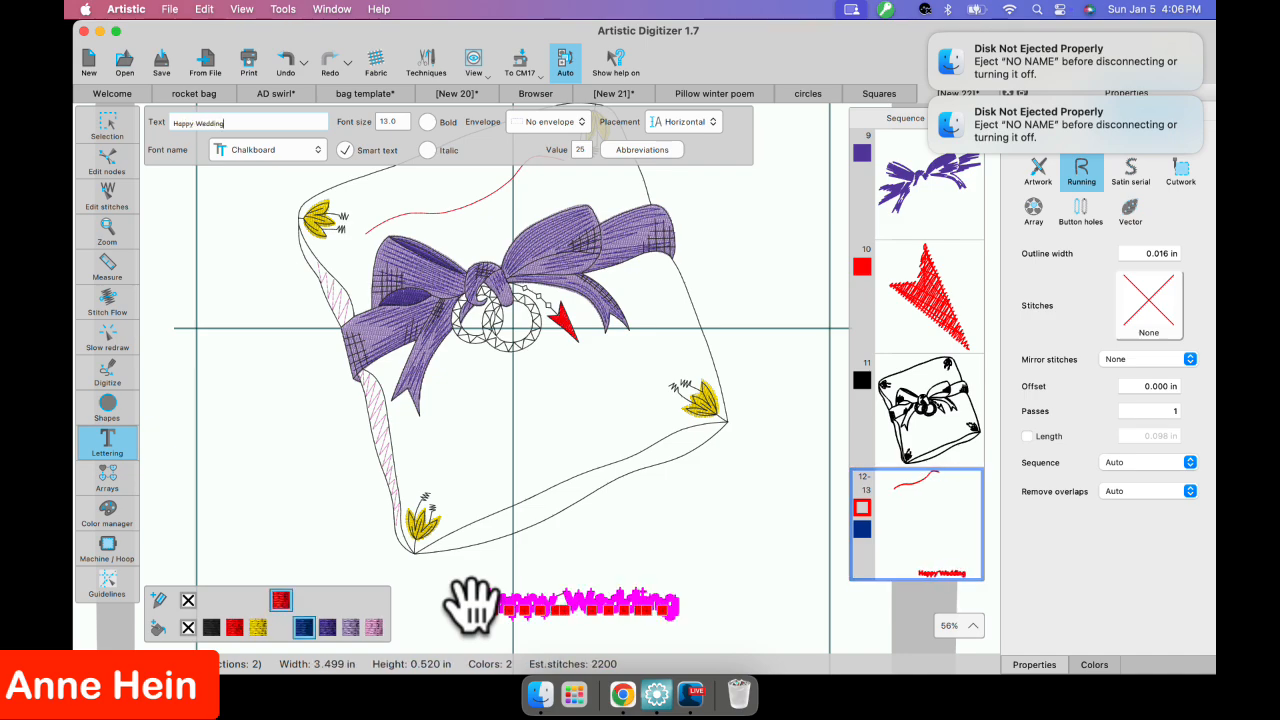
Select the "Happy Wedding" lettering together with the wavy line above the bow, apply the line as its path, and deselect.
click(107, 135)
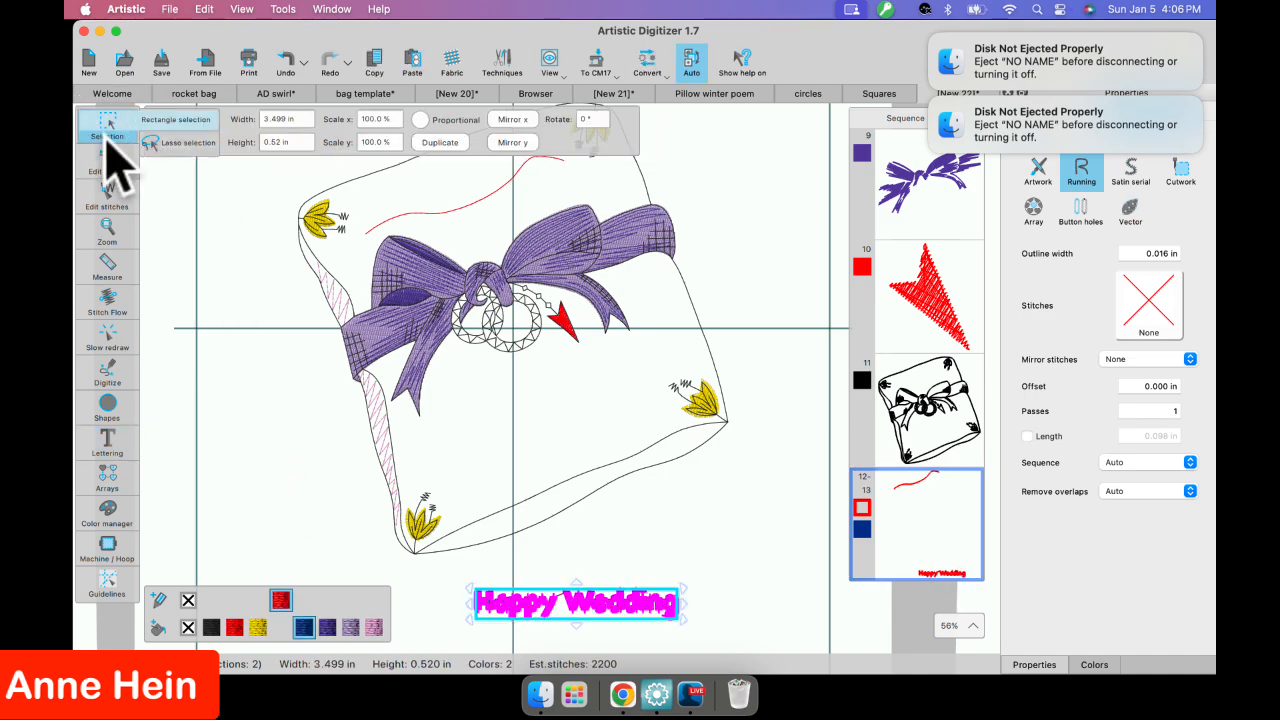
shift+click(464, 209)
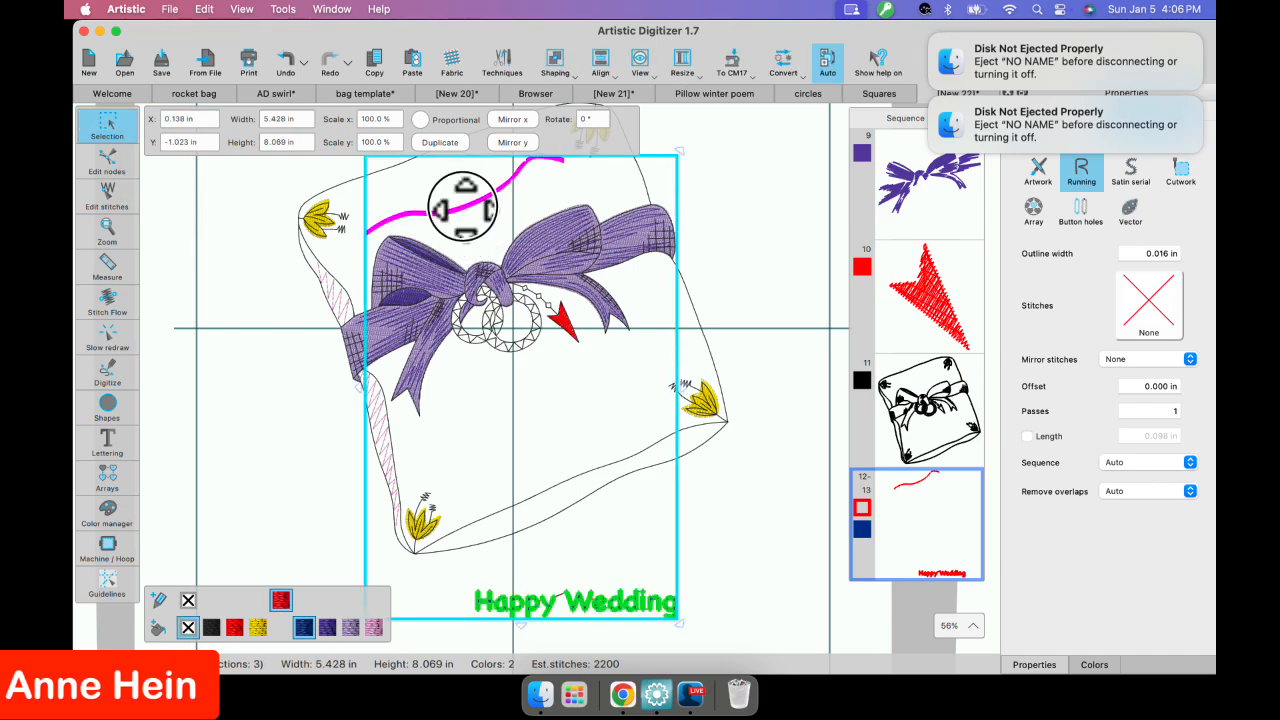
right_click(464, 209)
click(520, 533)
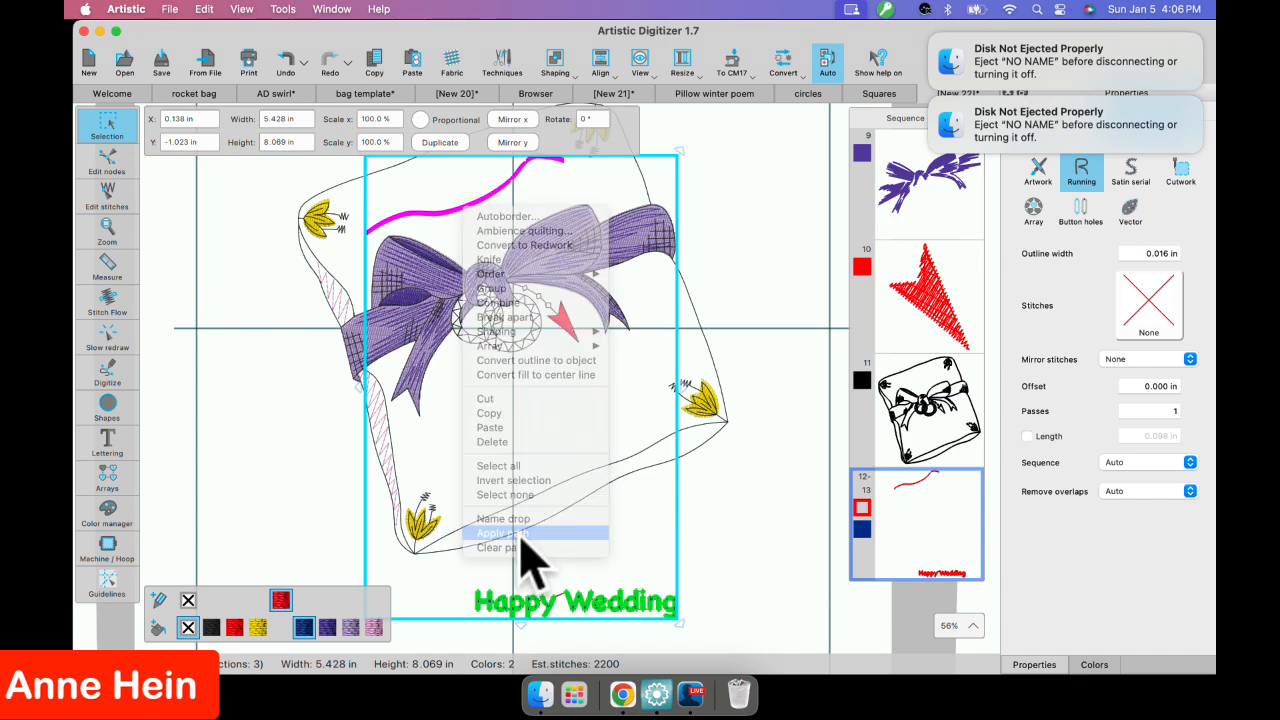
click(559, 426)
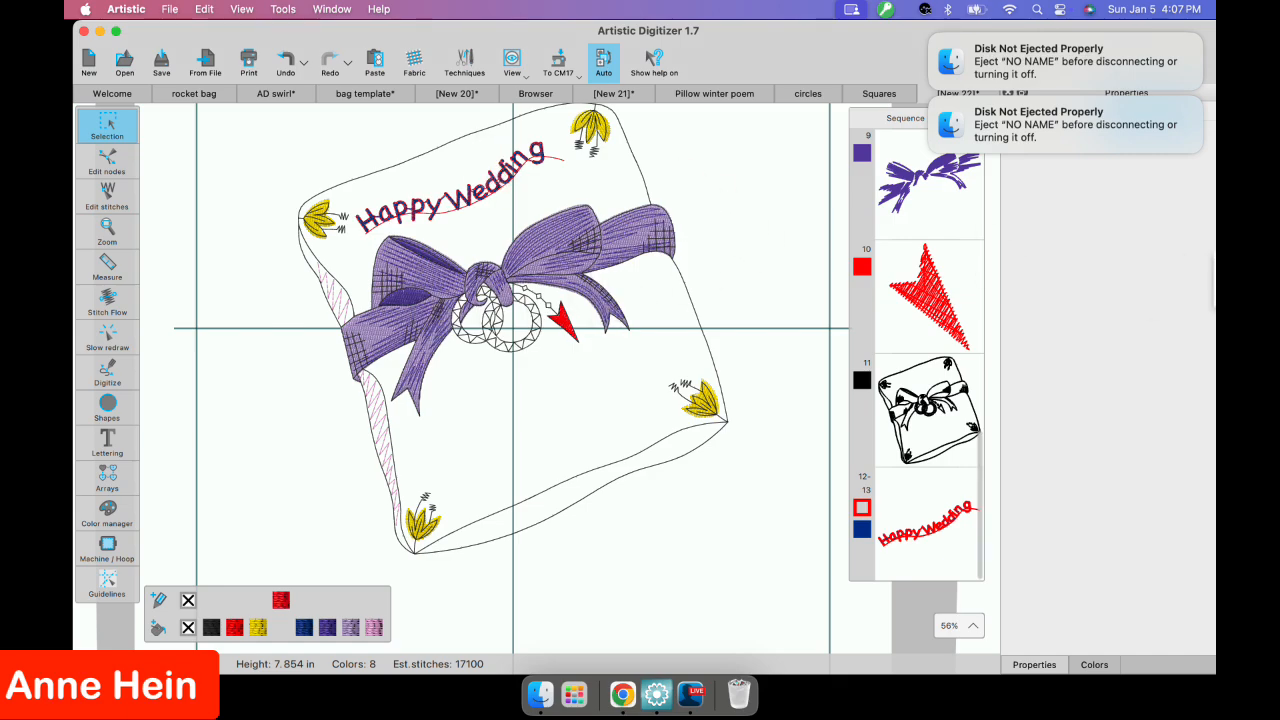
click(690, 693)
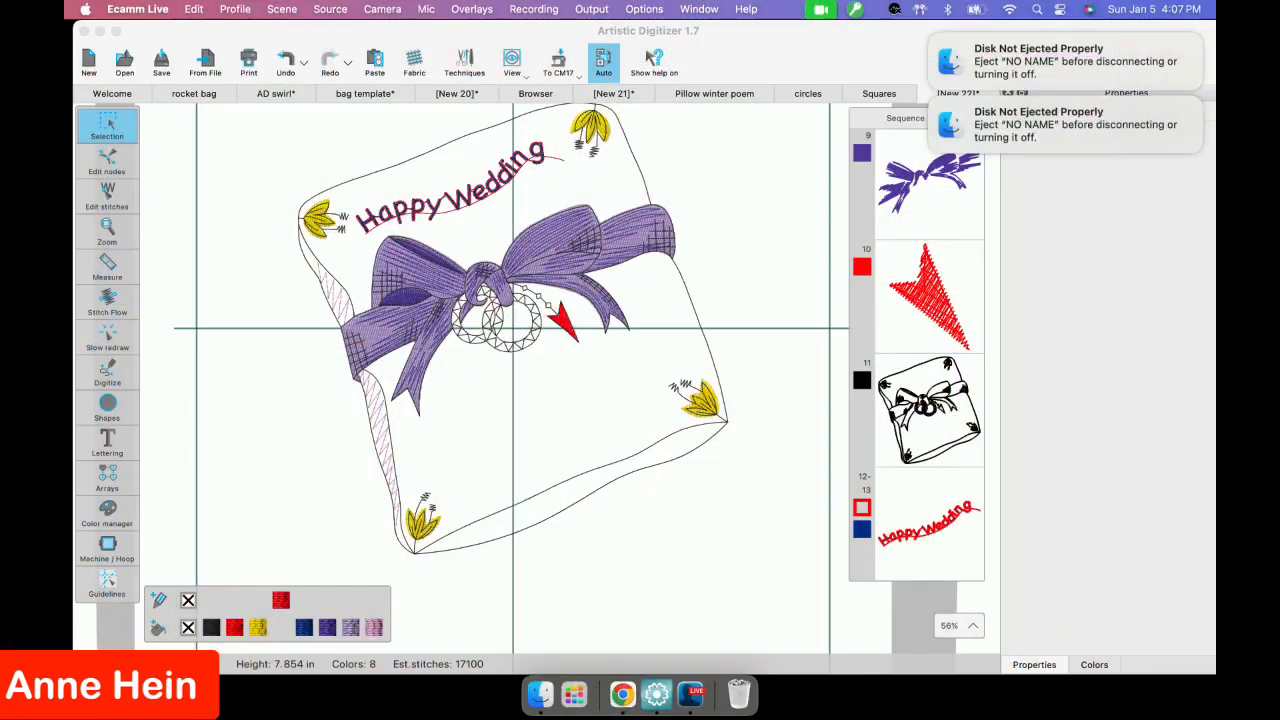
click(251, 189)
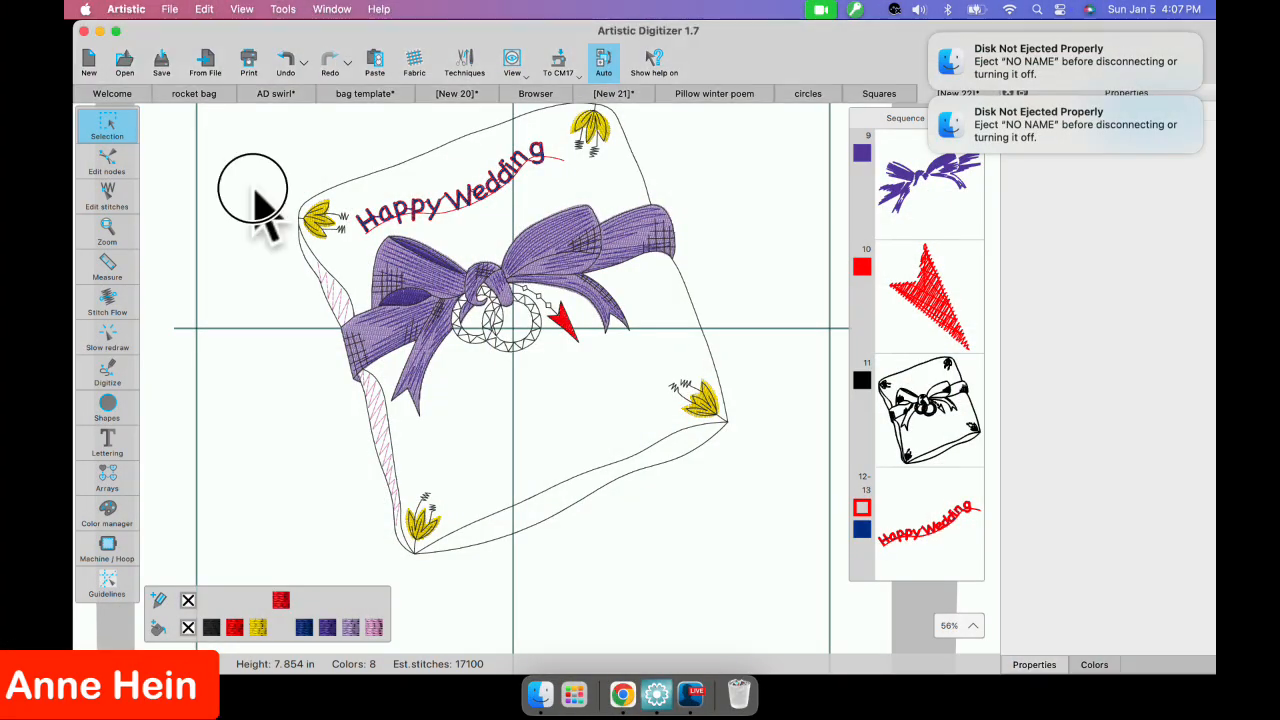
Digitize a long winding open outline below the book, mixing curved and corner nodes, about 8.05 in wide and 3.73 in high.
mouse_move(121, 368)
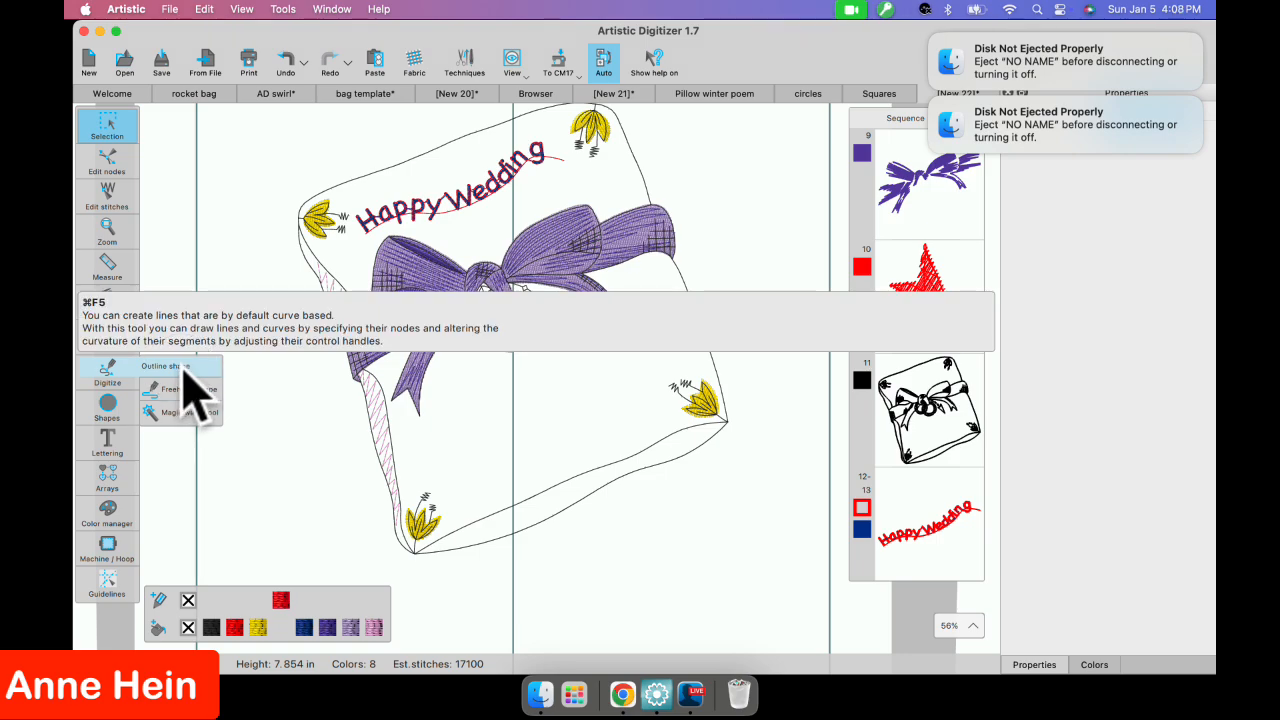
click(168, 367)
scroll(560, 604, down, 3)
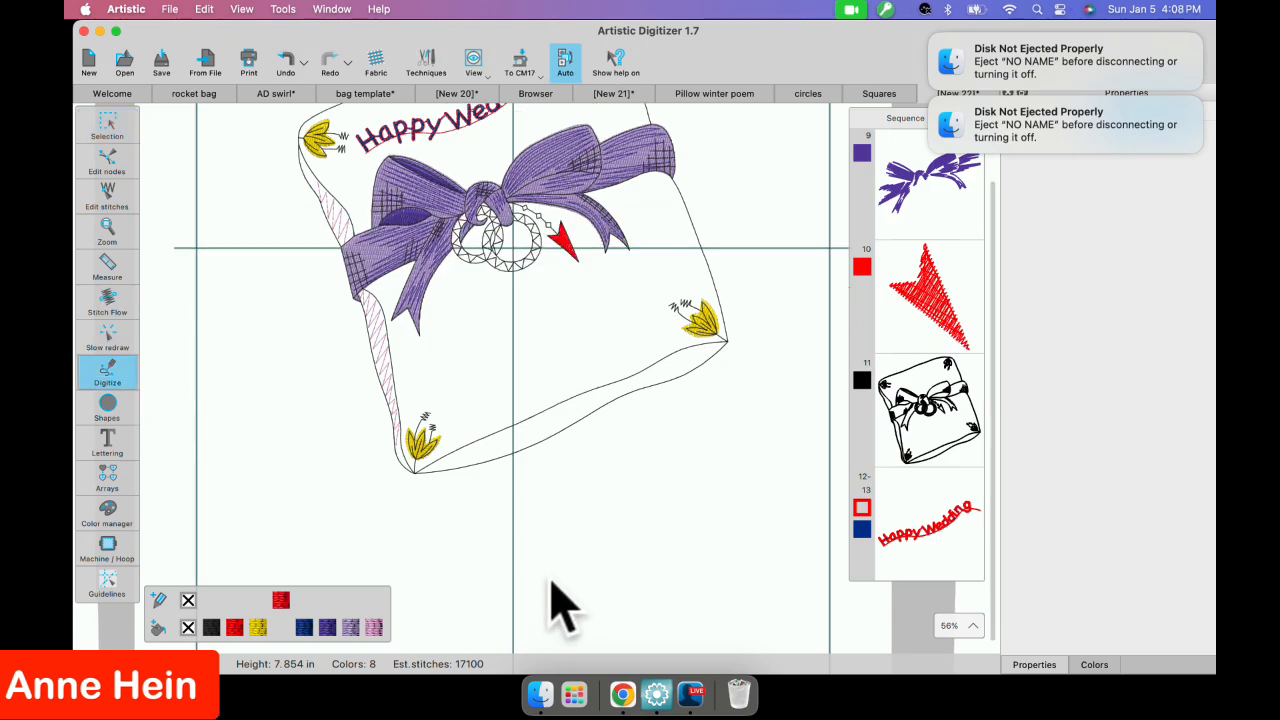
click(329, 491)
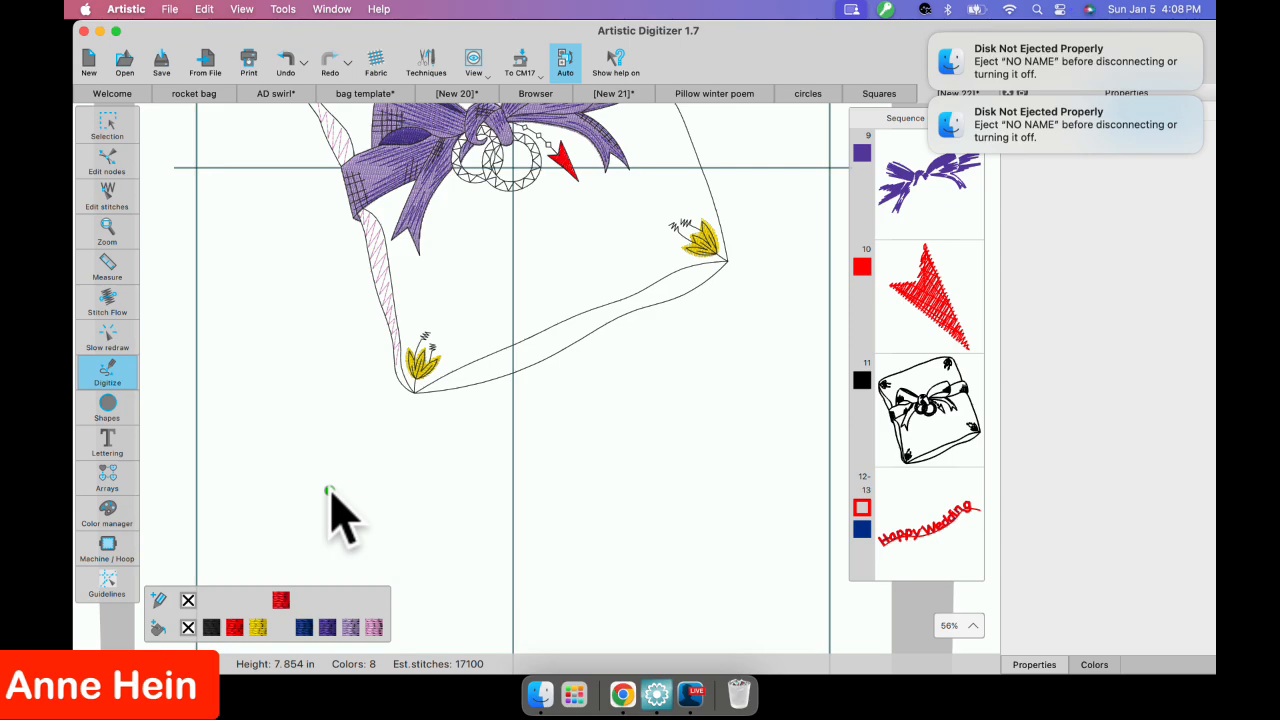
click(360, 482)
click(390, 511)
click(480, 539)
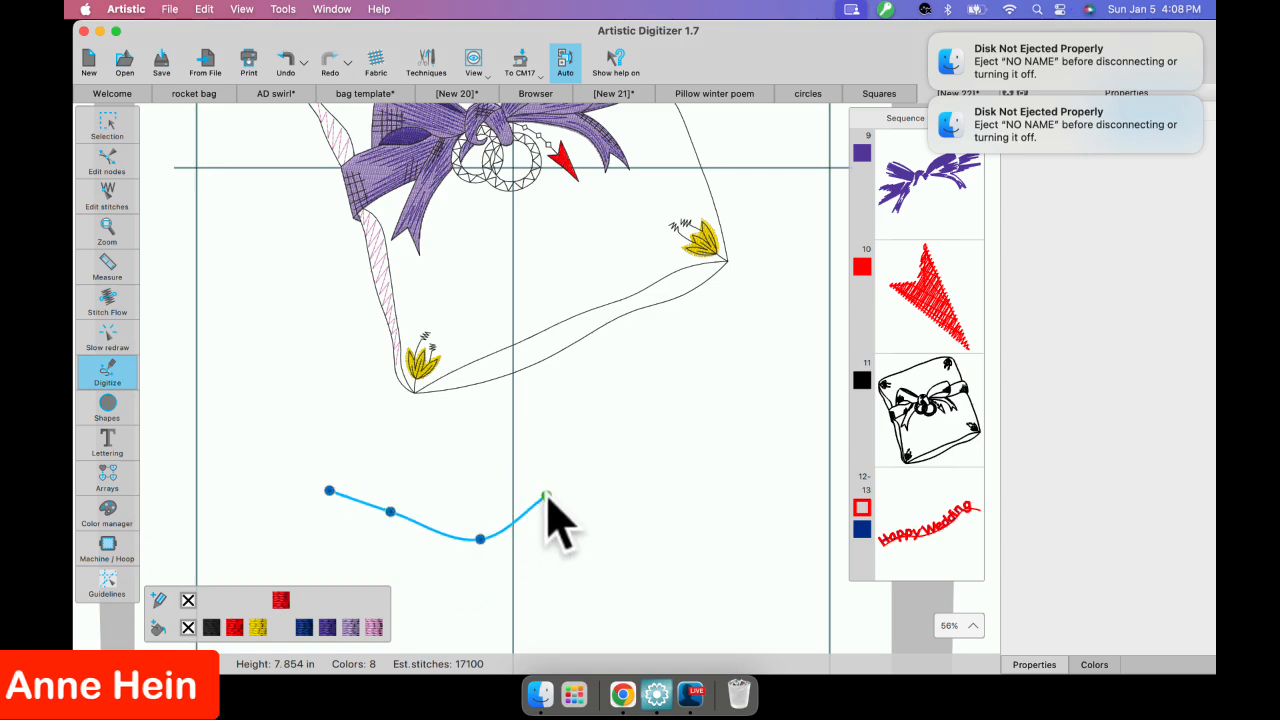
click(545, 496)
click(576, 460)
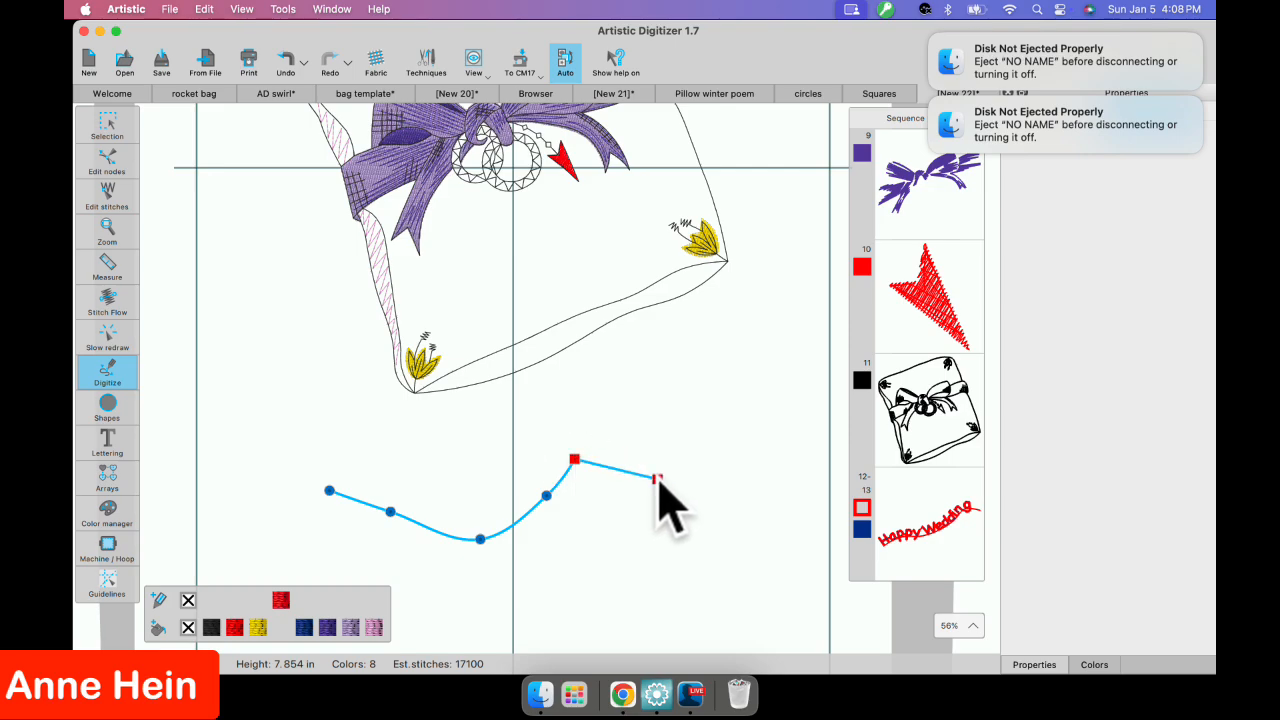
click(657, 479)
click(710, 512)
scroll(757, 594, down, 5)
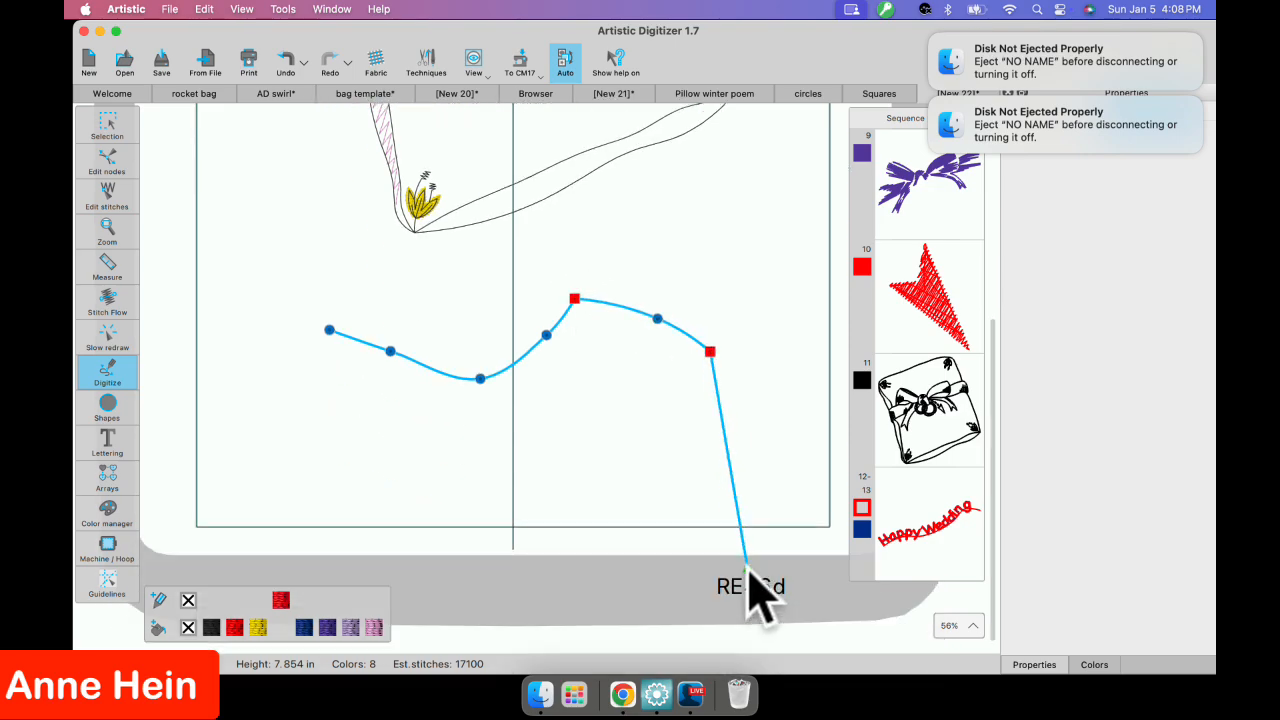
click(769, 349)
click(778, 246)
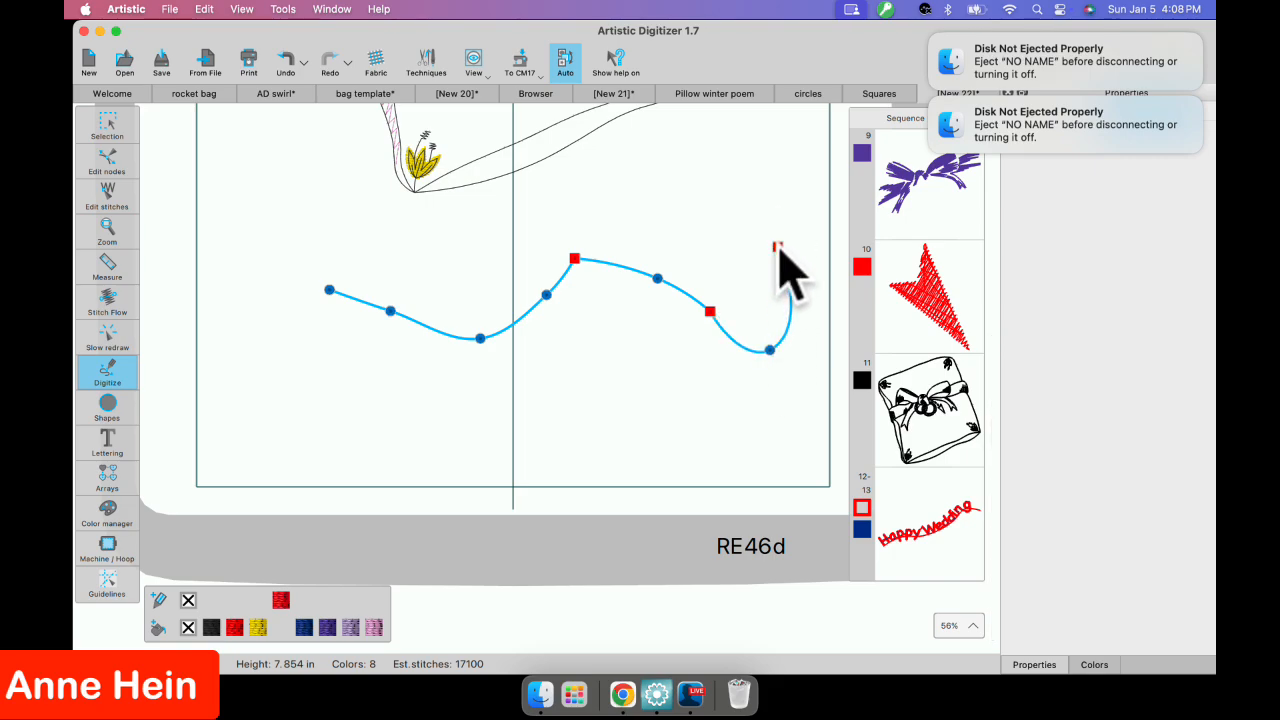
click(631, 204)
click(629, 189)
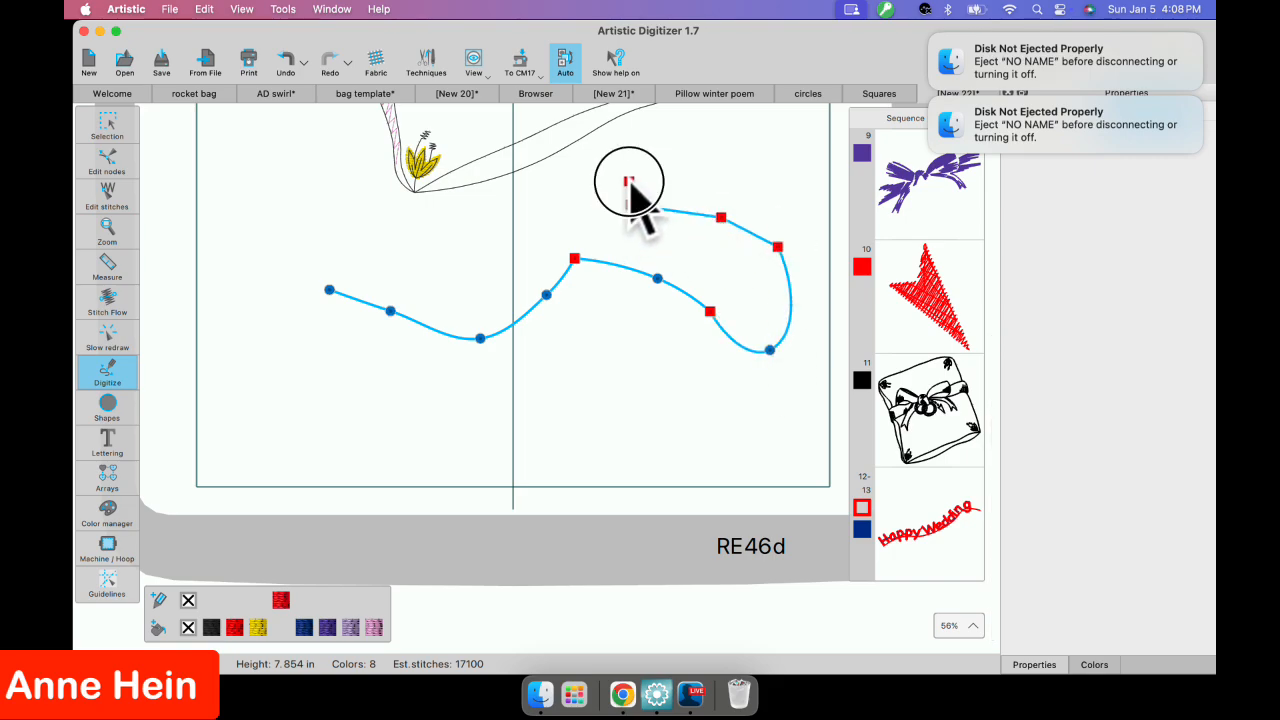
click(648, 152)
click(690, 143)
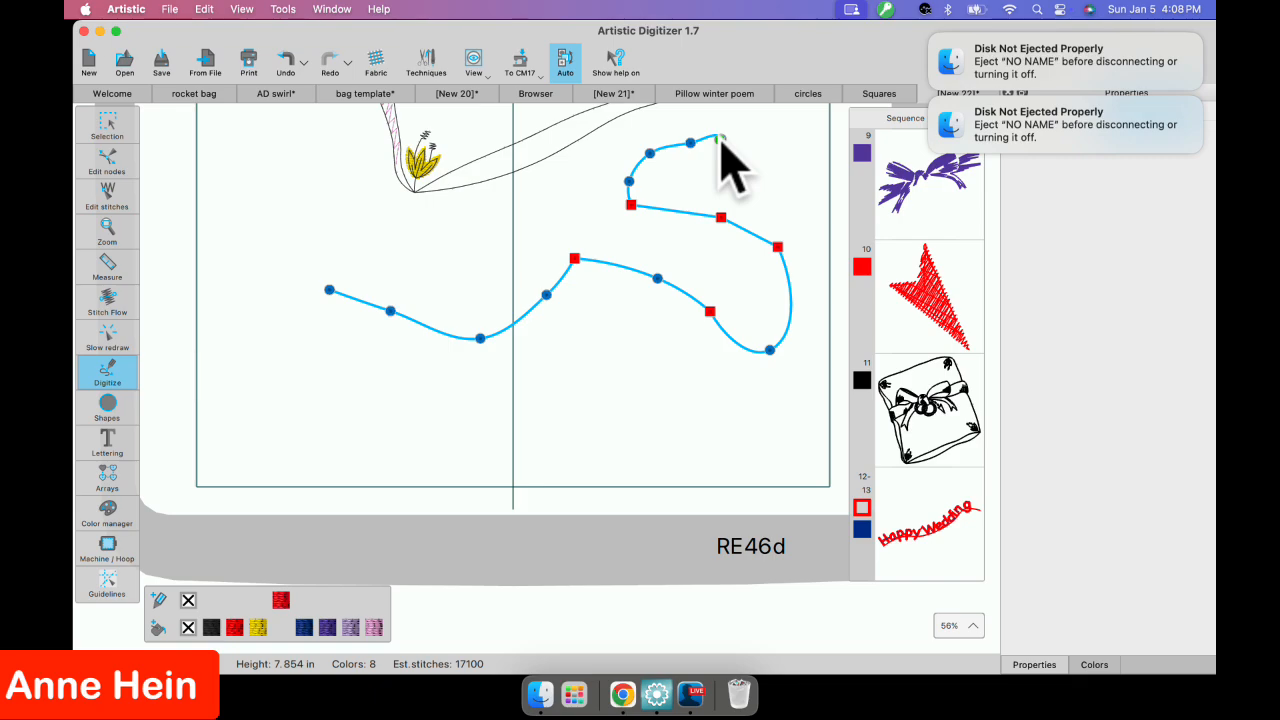
click(720, 138)
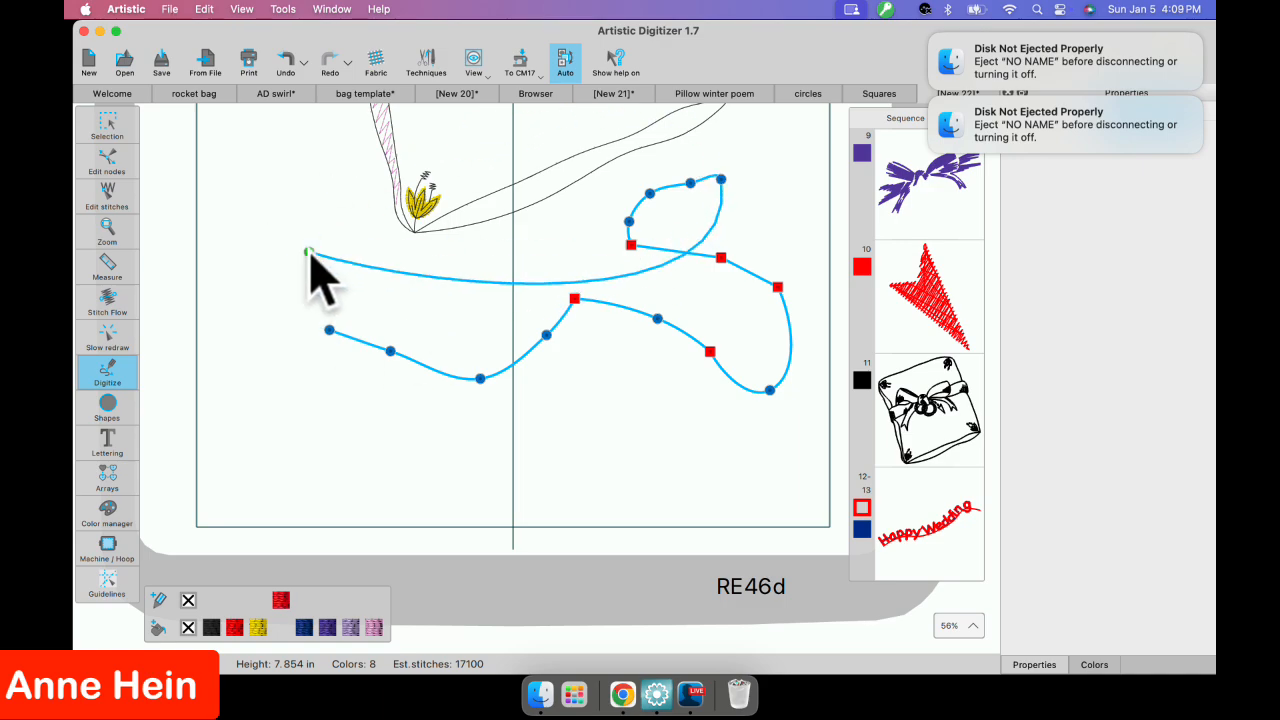
right_click(310, 253)
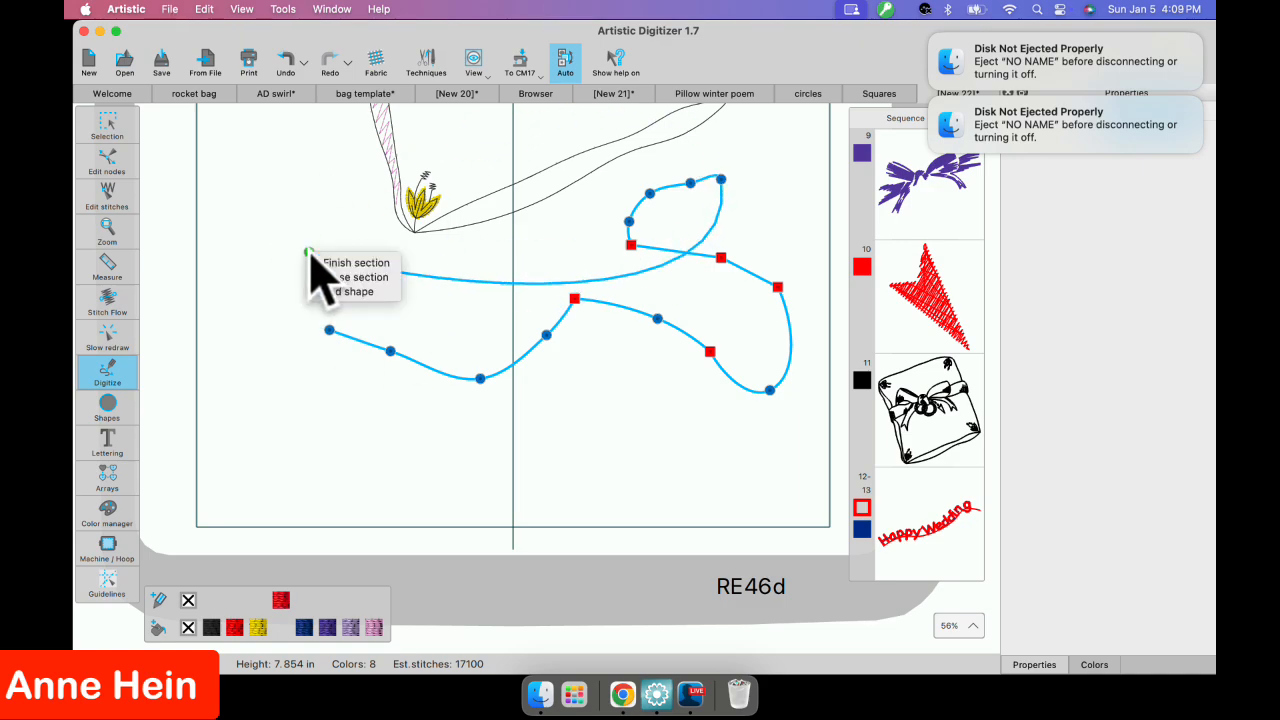
click(338, 292)
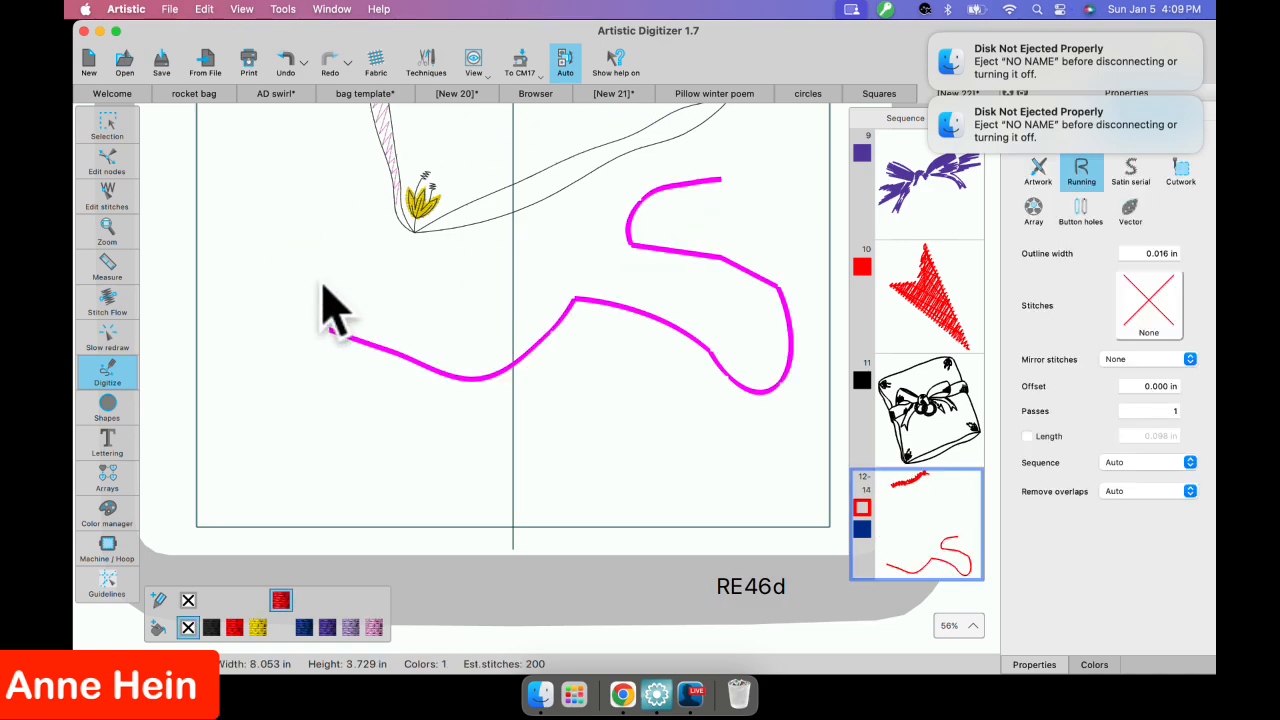
scroll(186, 229, left, 1)
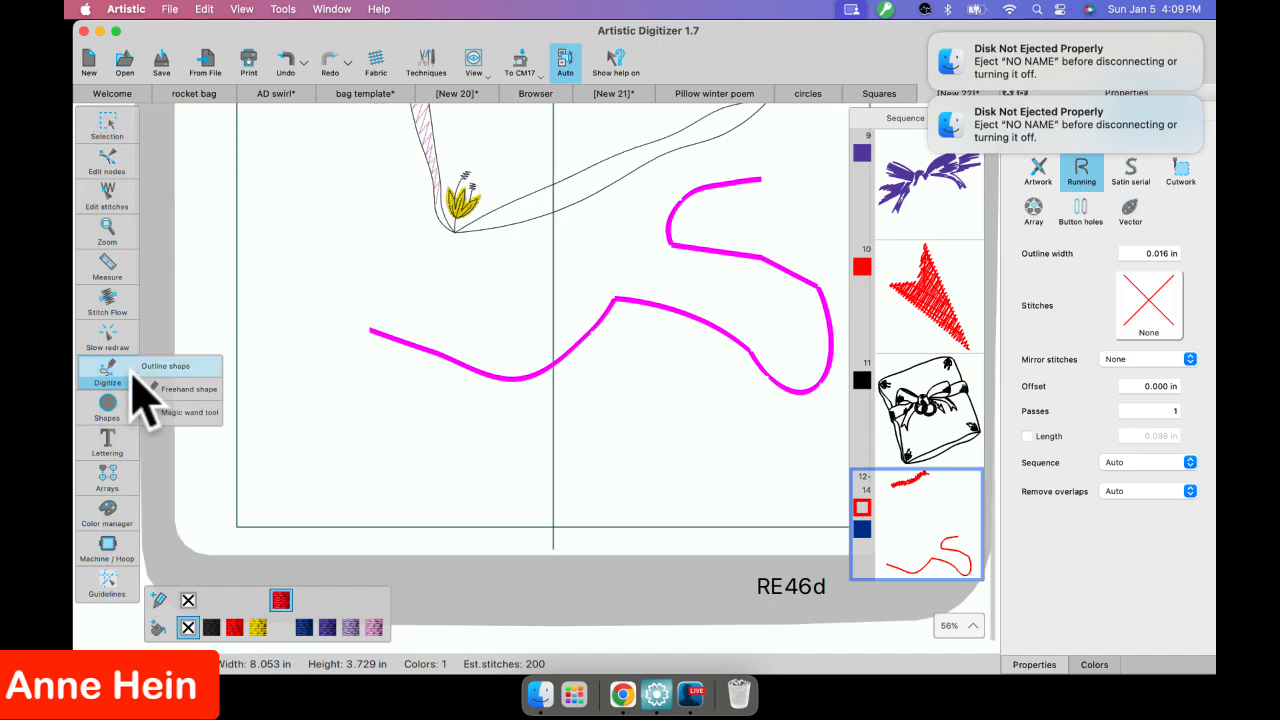
click(258, 204)
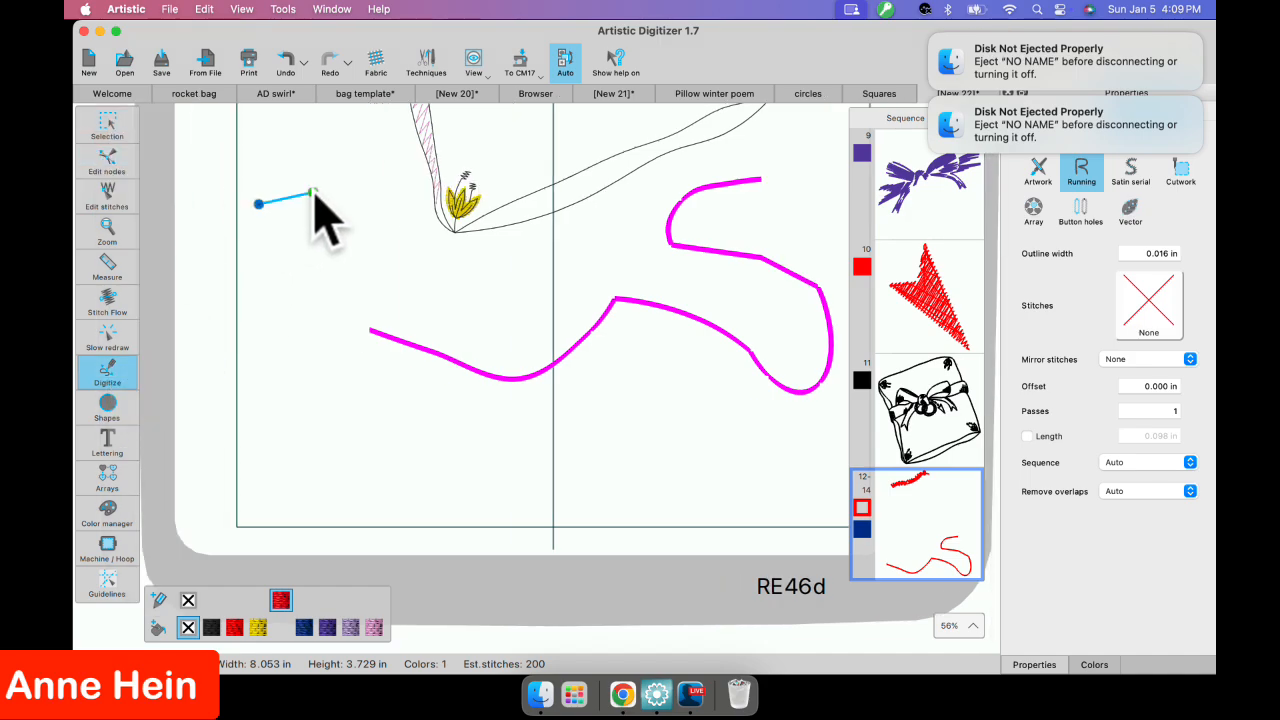
key(Escape)
click(107, 127)
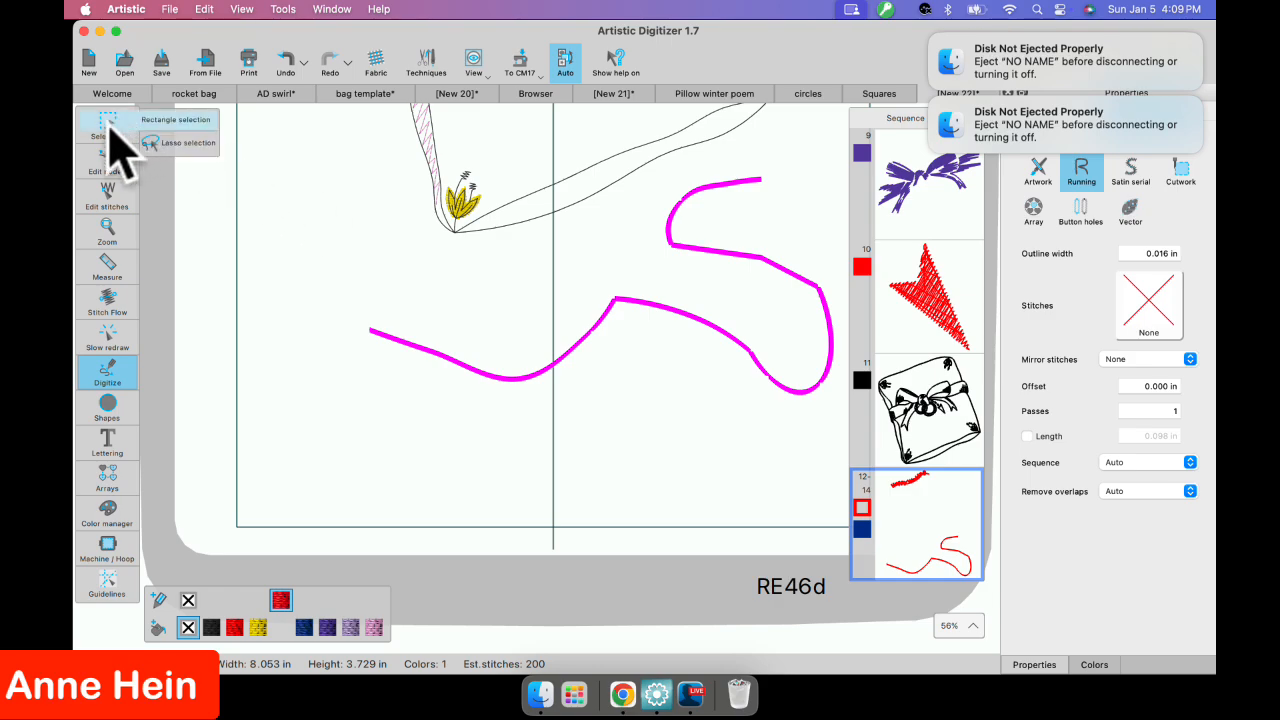
Start another outline left of the winding curve, remove its last three nodes, and finish it as a diagonal line about 1.08 by 0.95 in.
click(279, 293)
click(302, 247)
click(363, 231)
click(405, 276)
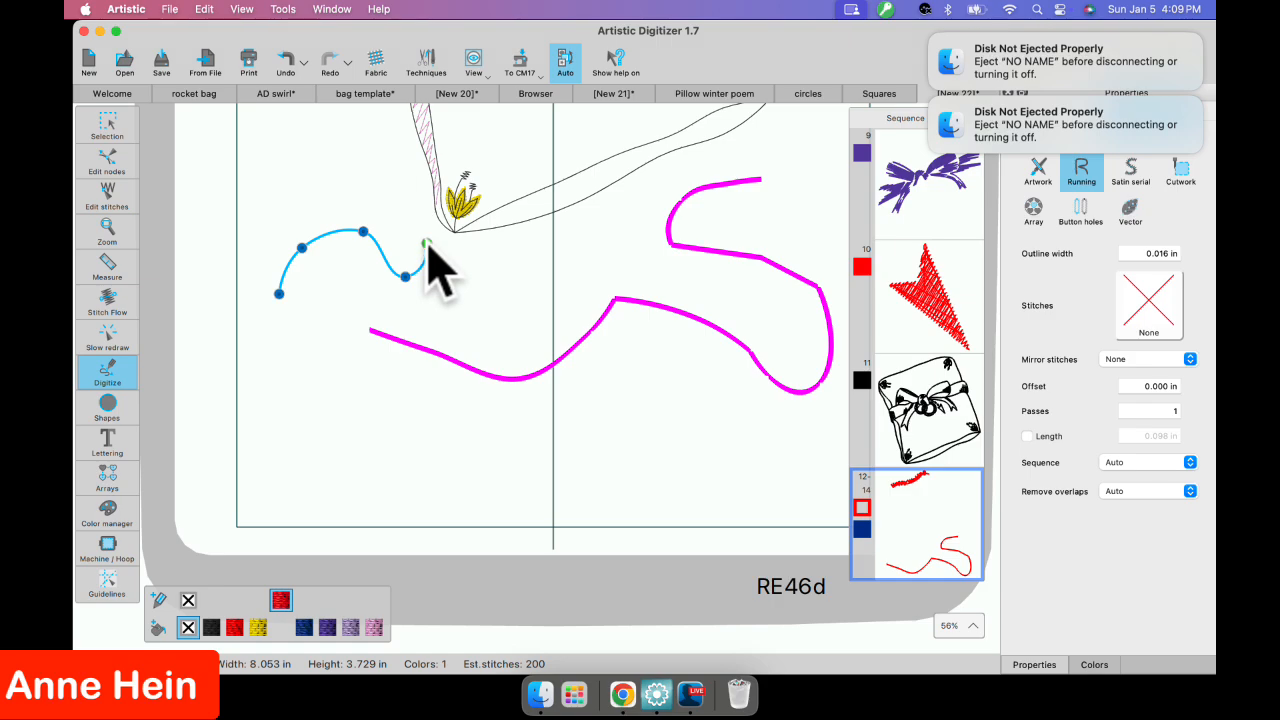
key(BackSpace)
key(BackSpace)
key(BackSpace)
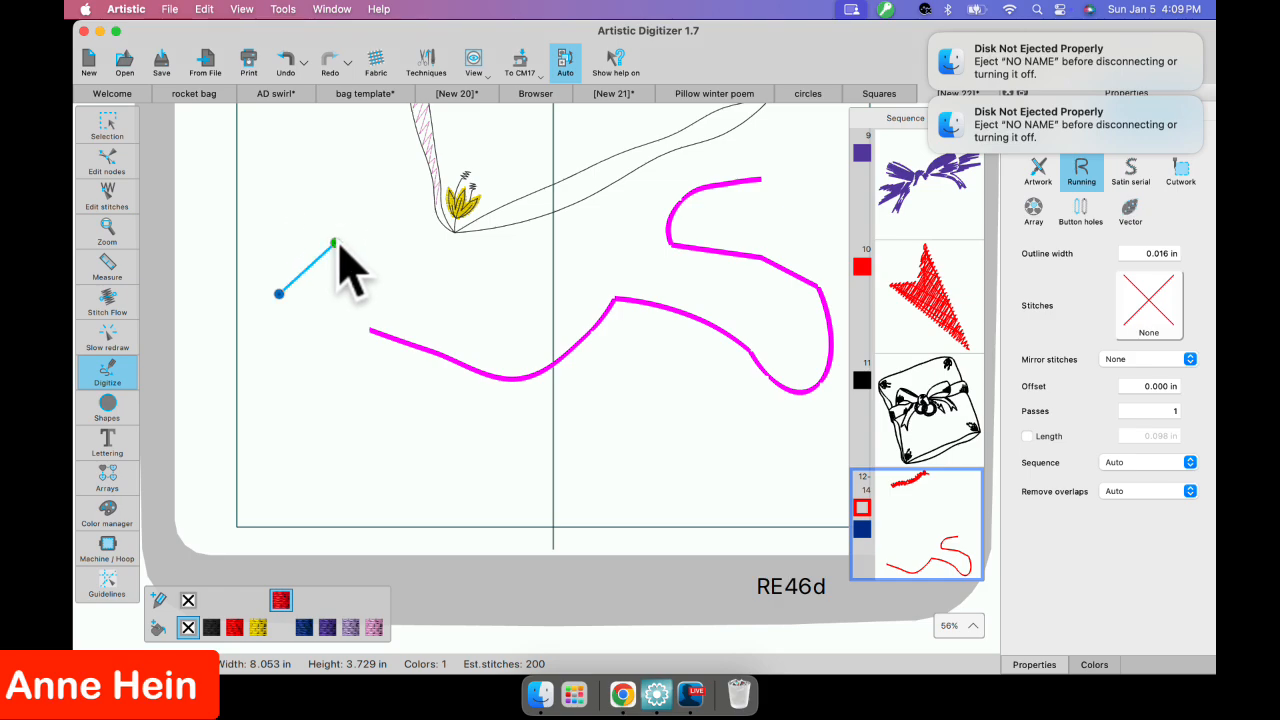
right_click(340, 242)
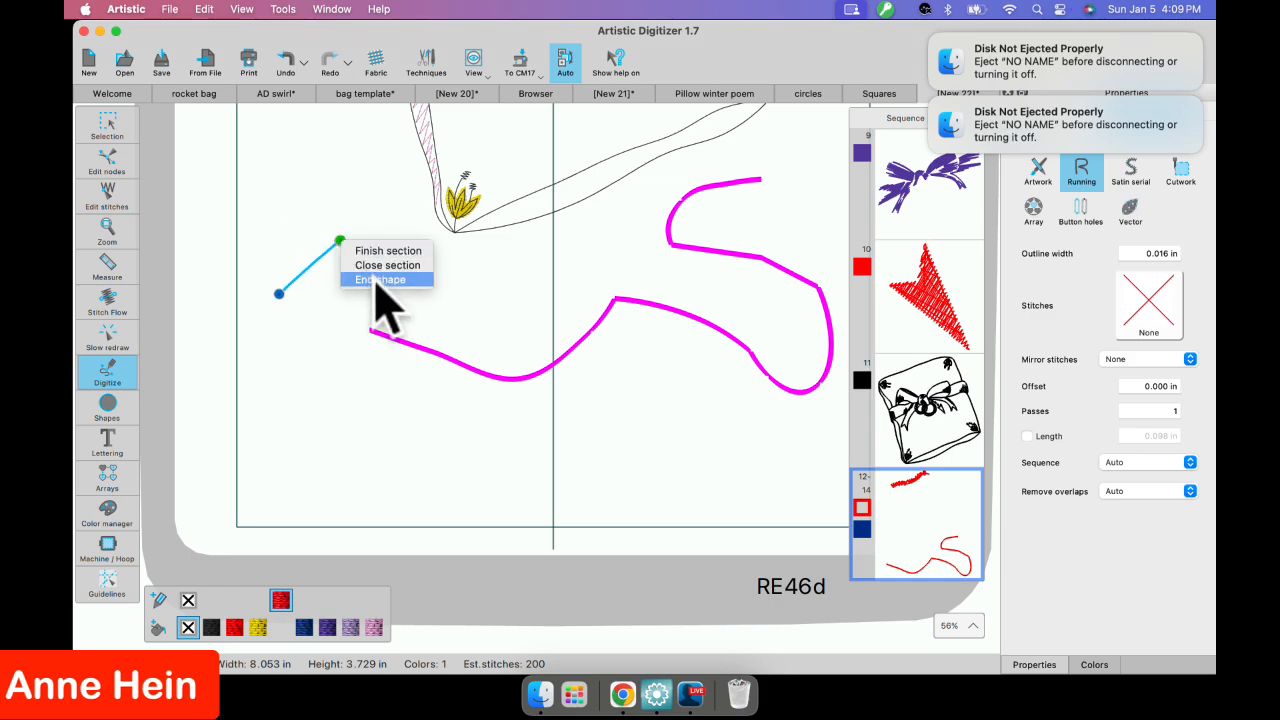
click(375, 279)
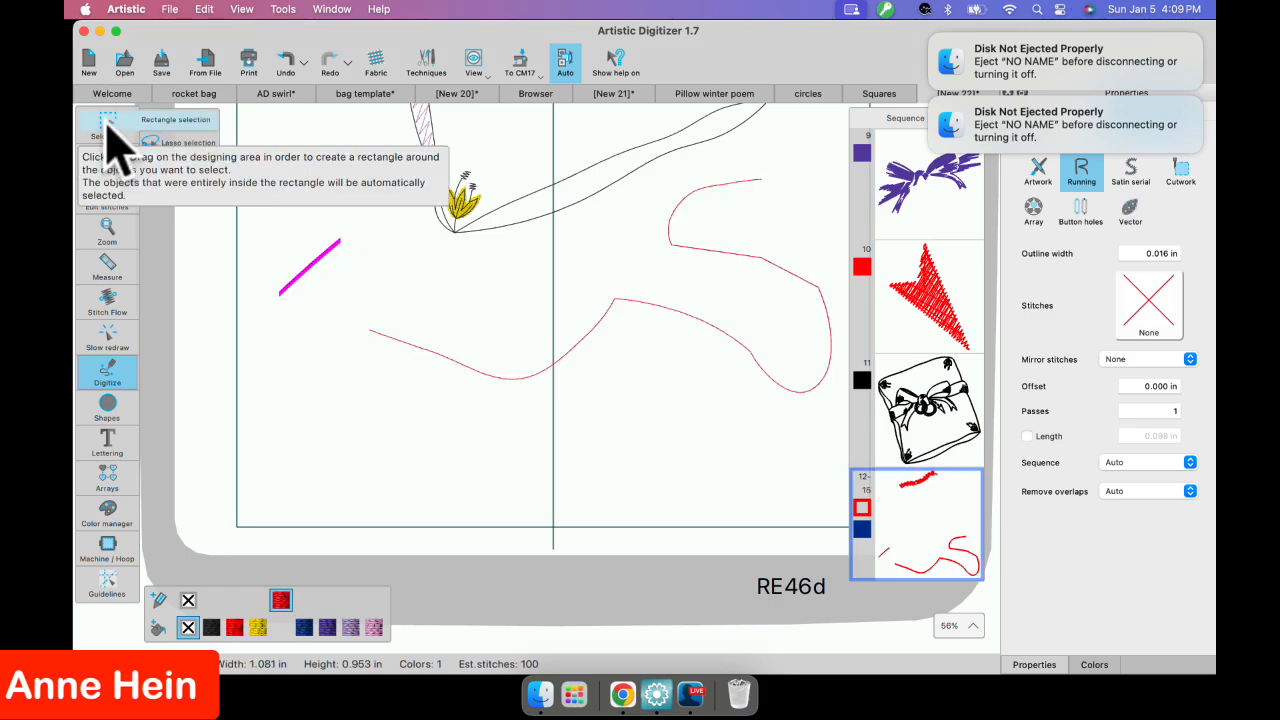
click(111, 130)
click(395, 297)
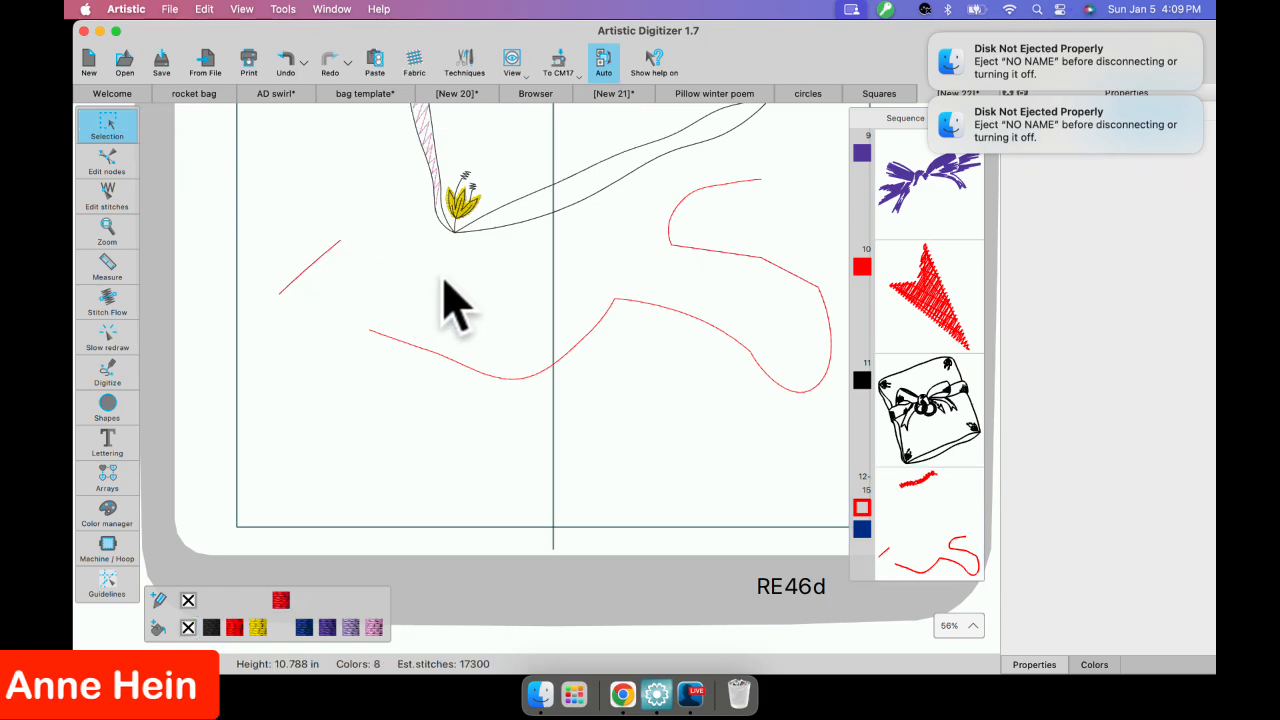
scroll(445, 300, down, 5)
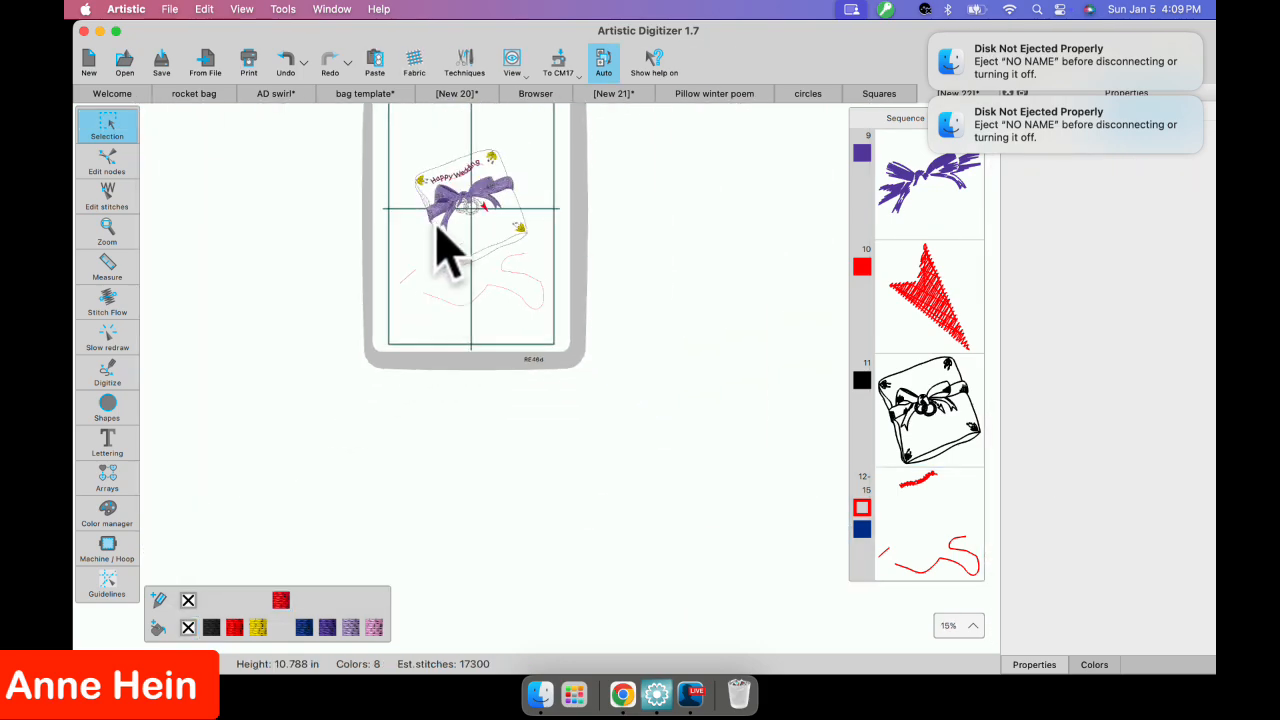
click(689, 690)
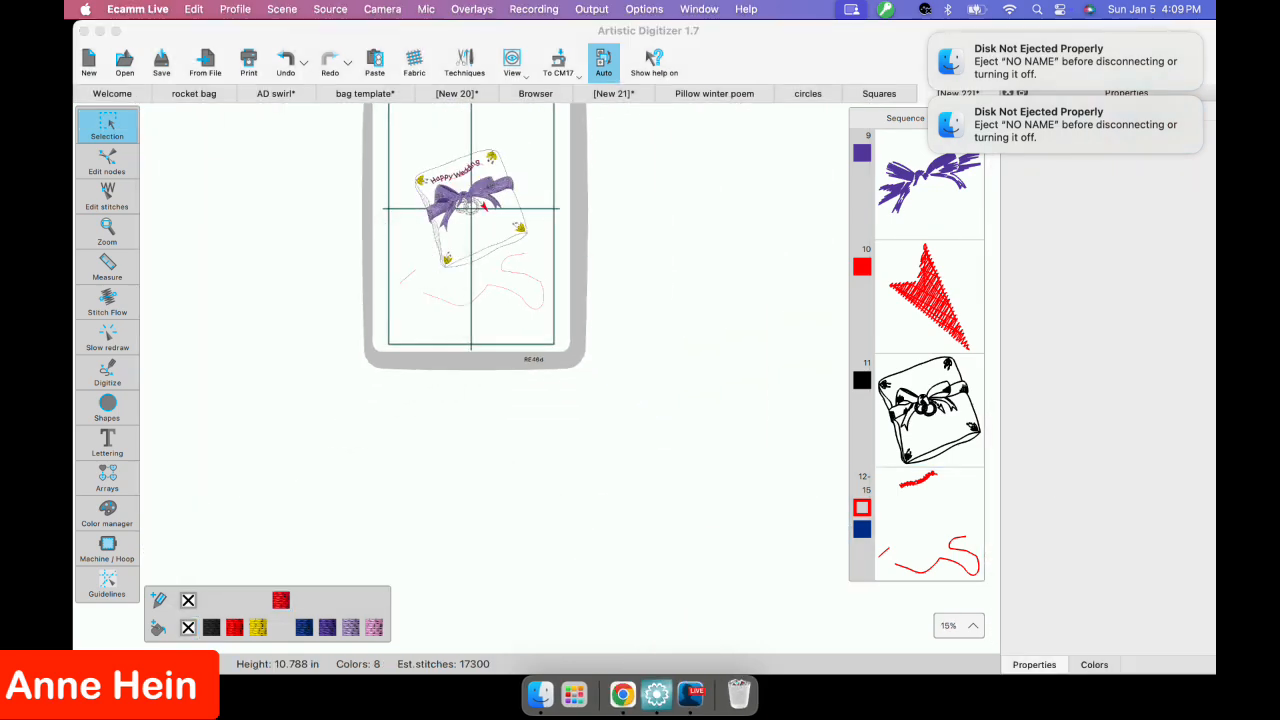